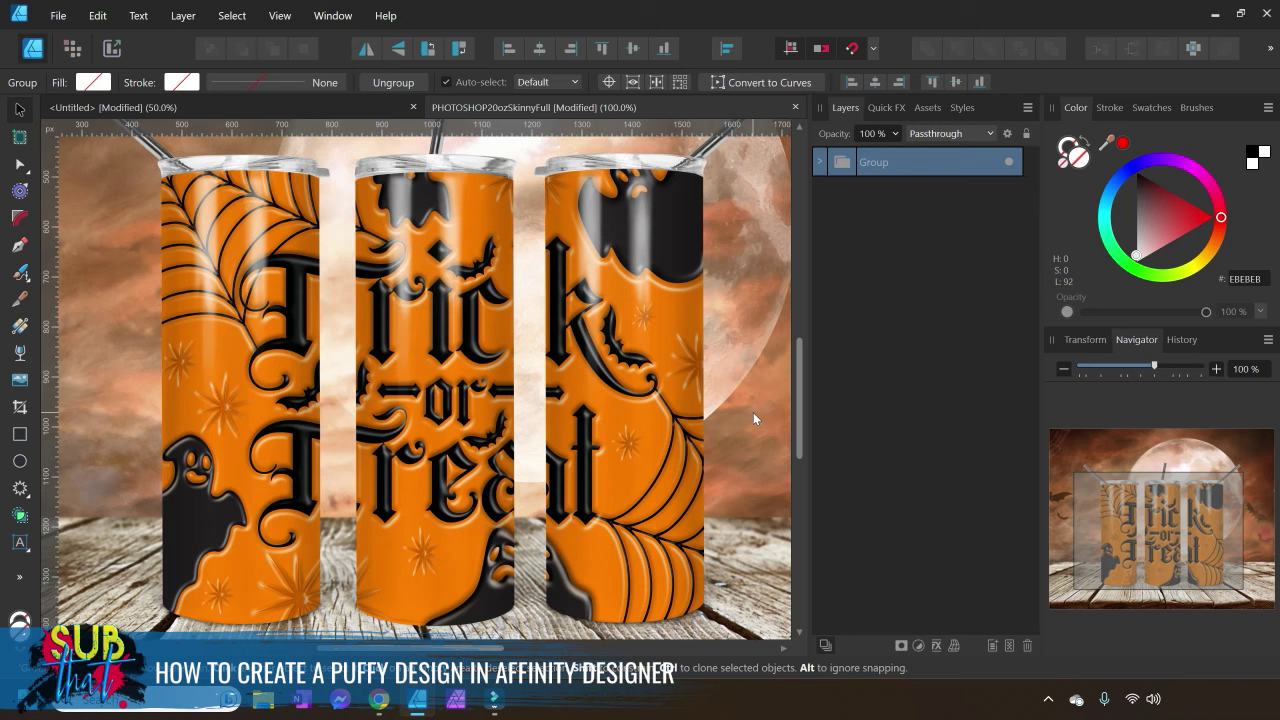
# Switch to the untitled Trick or Treat design and examine the finished puffy artwork up close
pyautogui.click(260, 103)
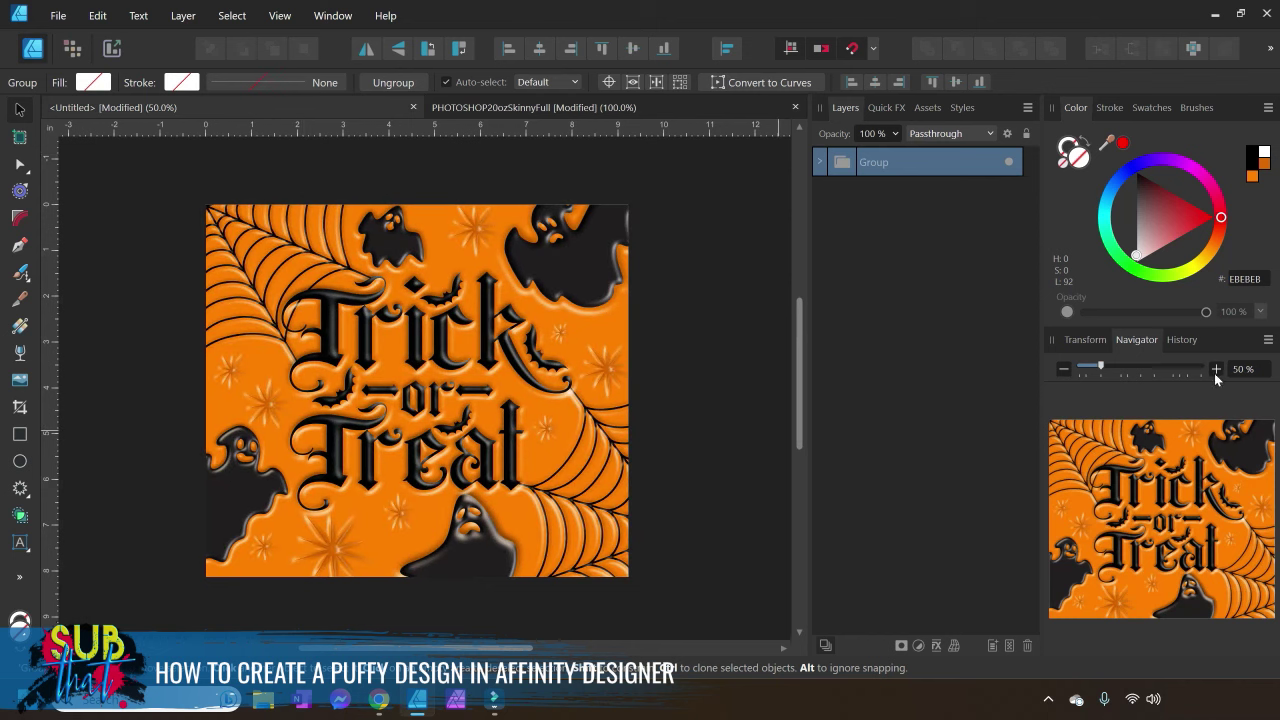
pyautogui.click(1216, 369)
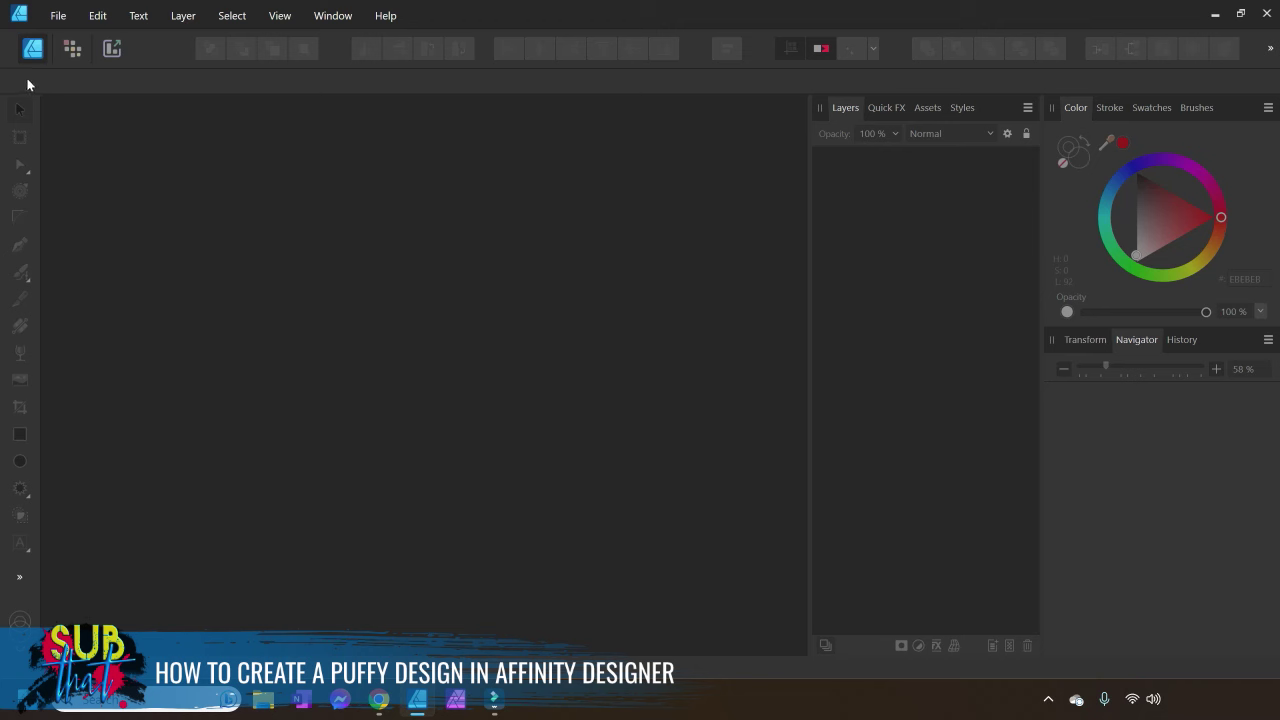
# Start a new document and choose the TUMBLER preset, 9.25 x 8.15 in at 300 DPI
pyautogui.click(58, 16)
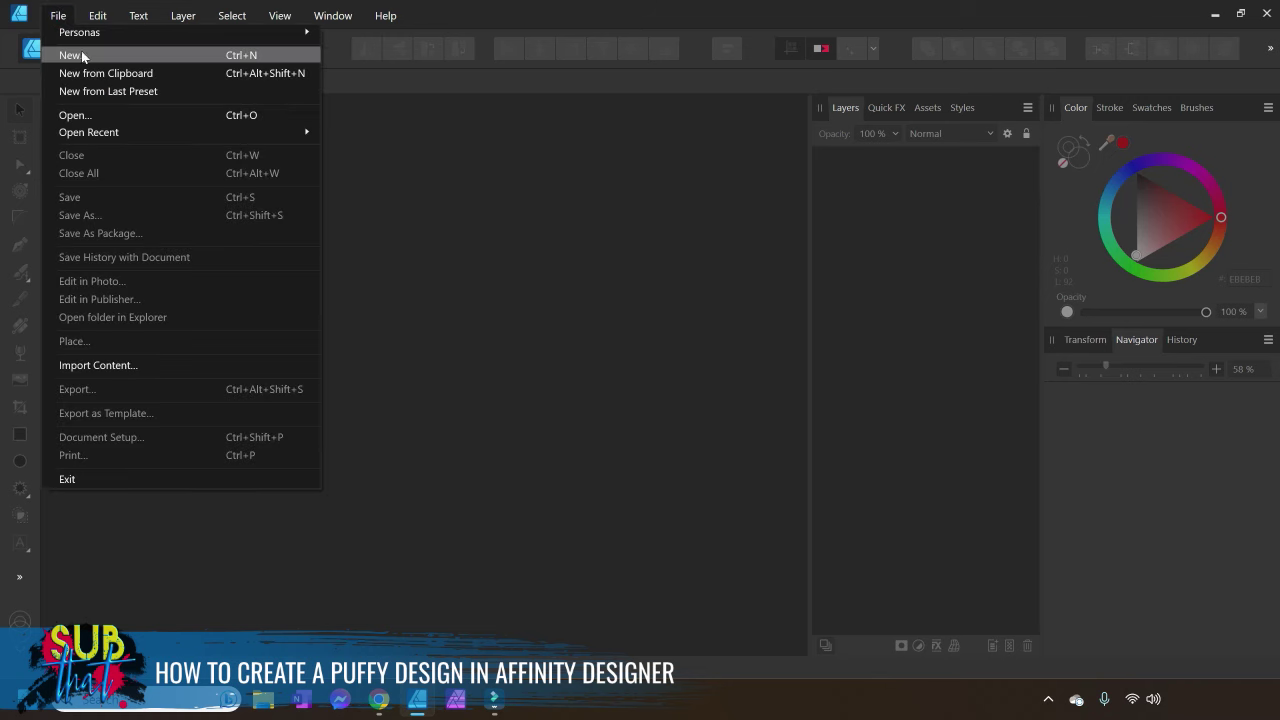
pyautogui.click(74, 57)
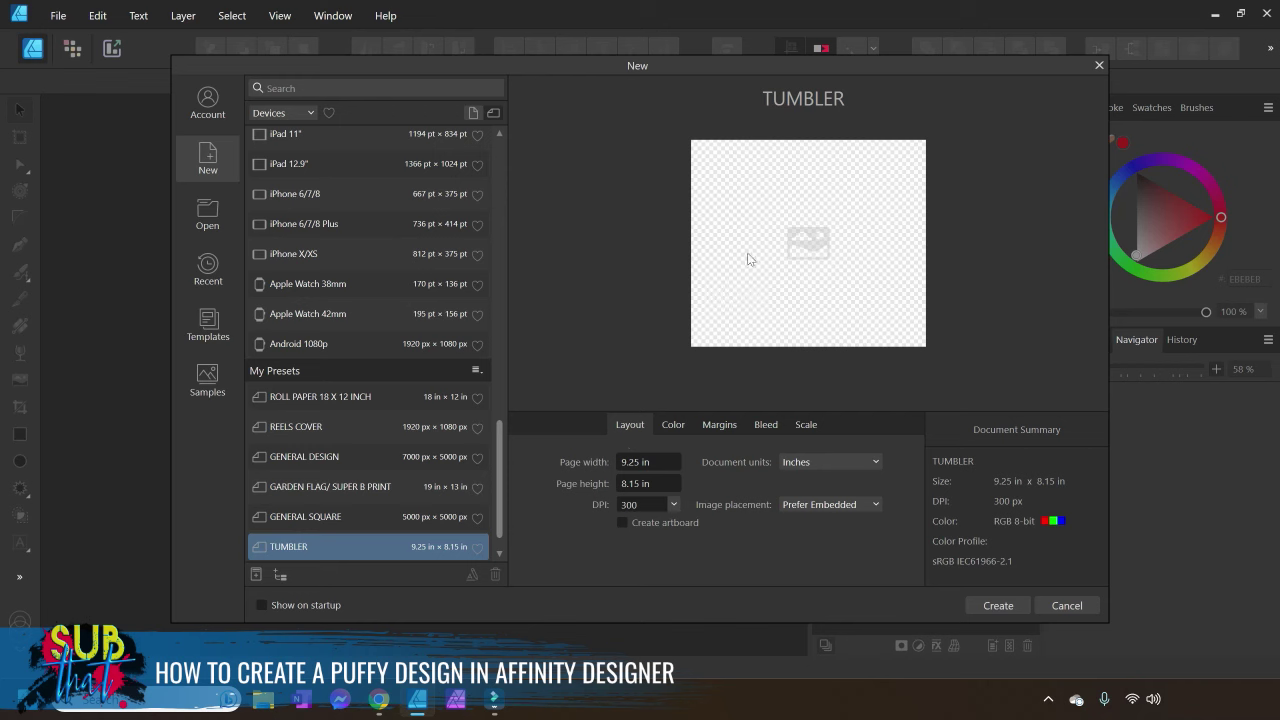
pyautogui.click(636, 463)
pyautogui.write('10')
pyautogui.press('Return')
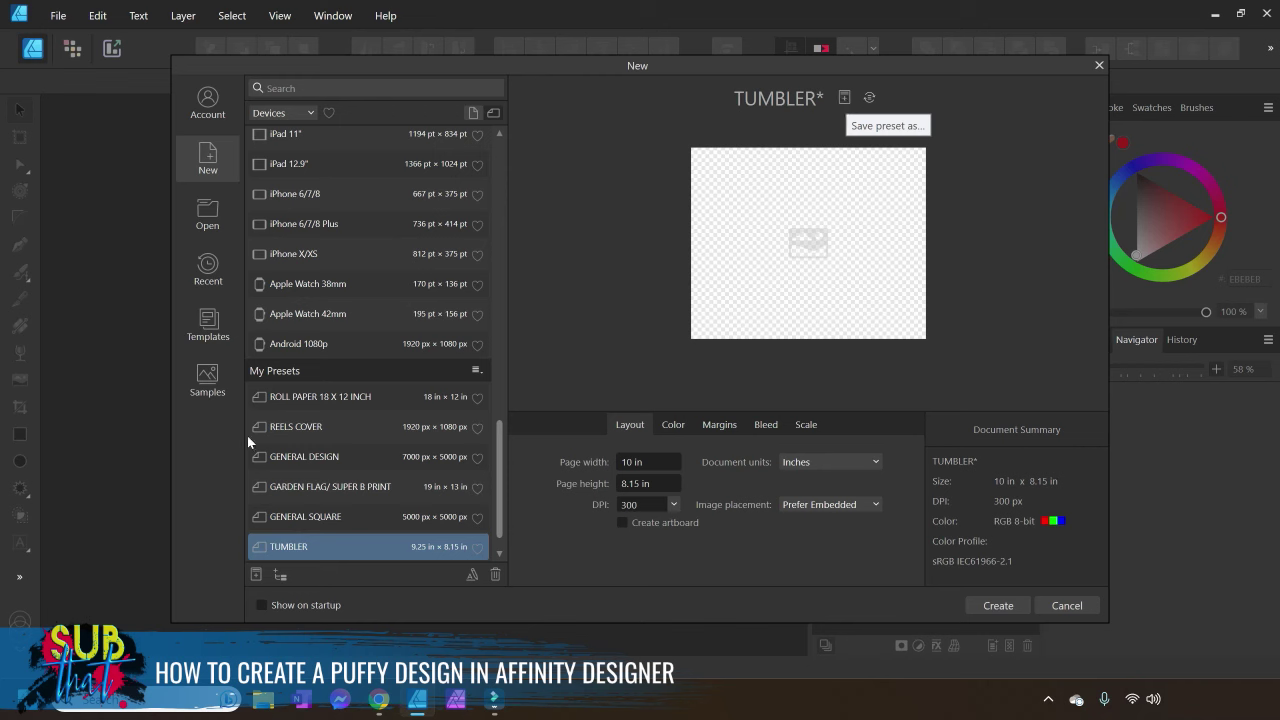
pyautogui.click(295, 518)
pyautogui.click(305, 548)
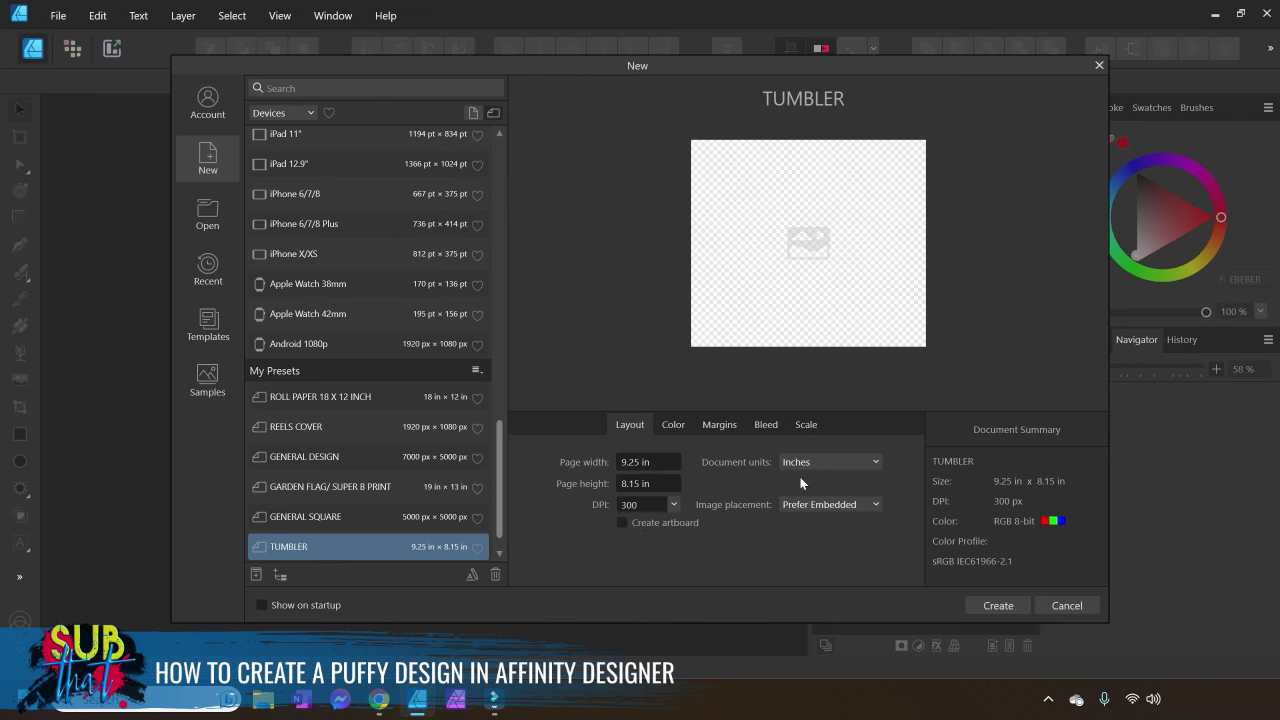
# Review the available color profiles, keep sRGB IEC61966-2.1 and create the tumbler document
pyautogui.click(675, 432)
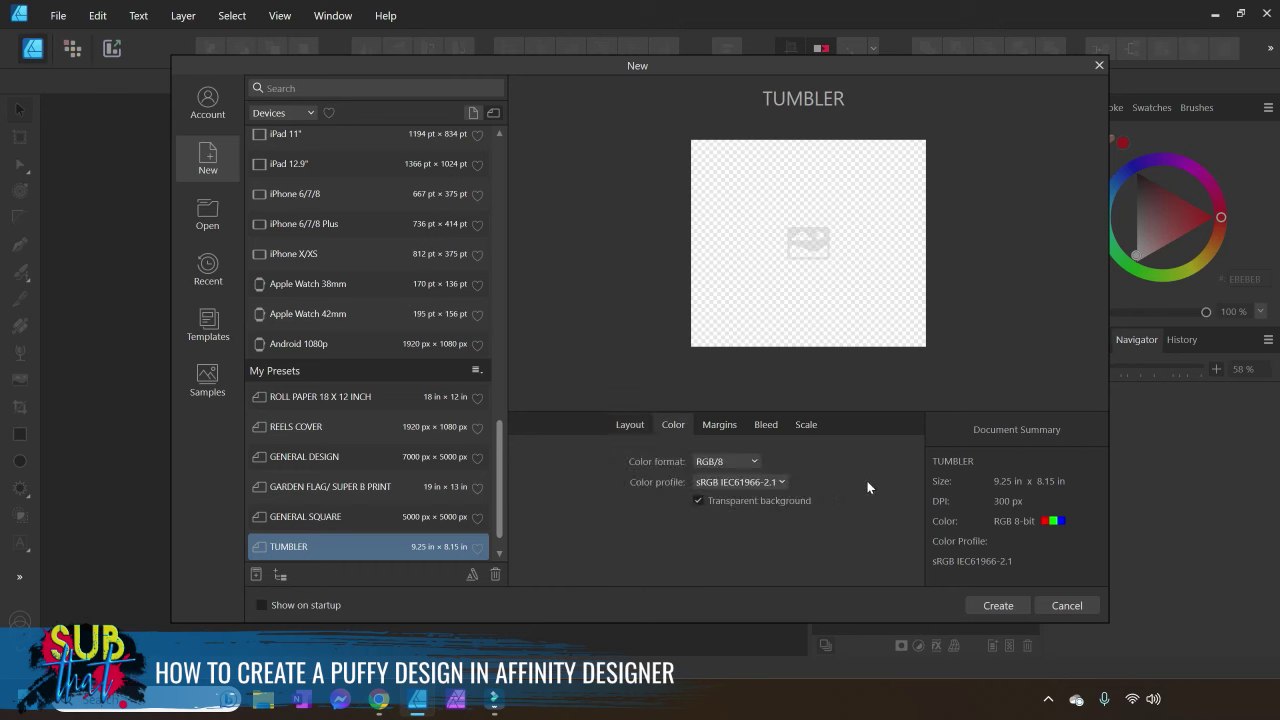
pyautogui.click(723, 485)
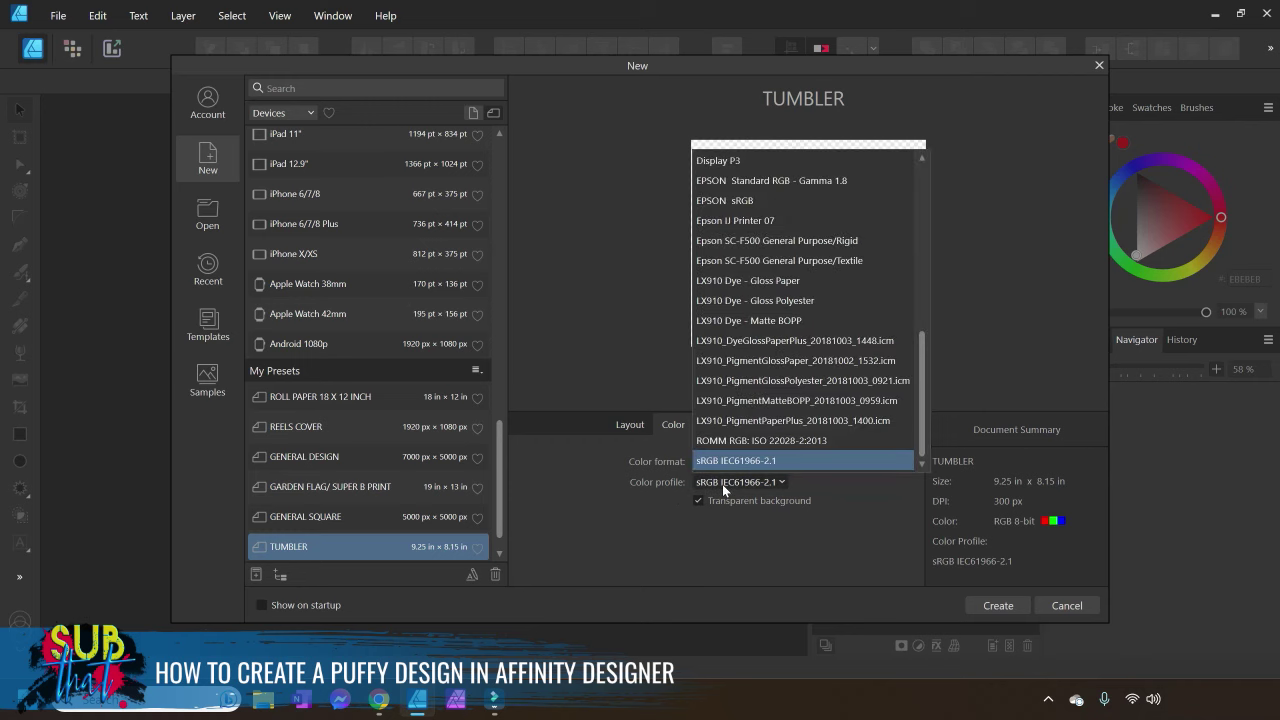
pyautogui.scroll(10, 772, 258)
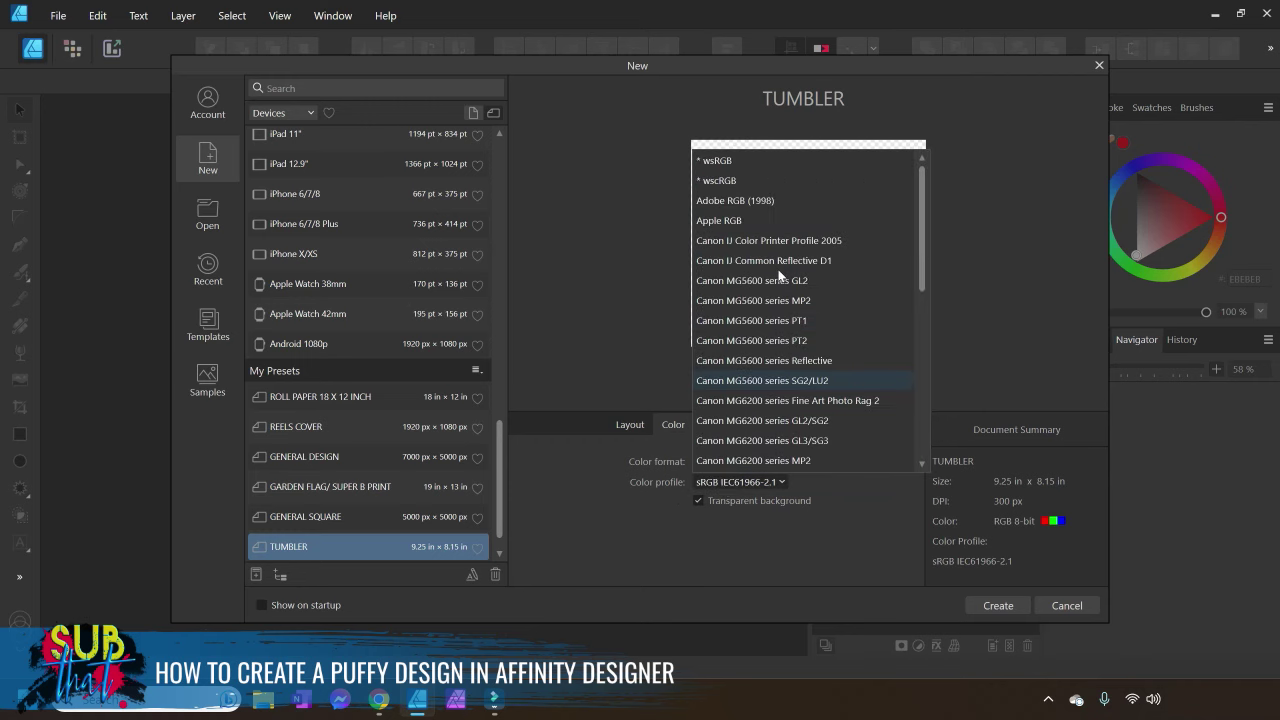
pyautogui.click(815, 558)
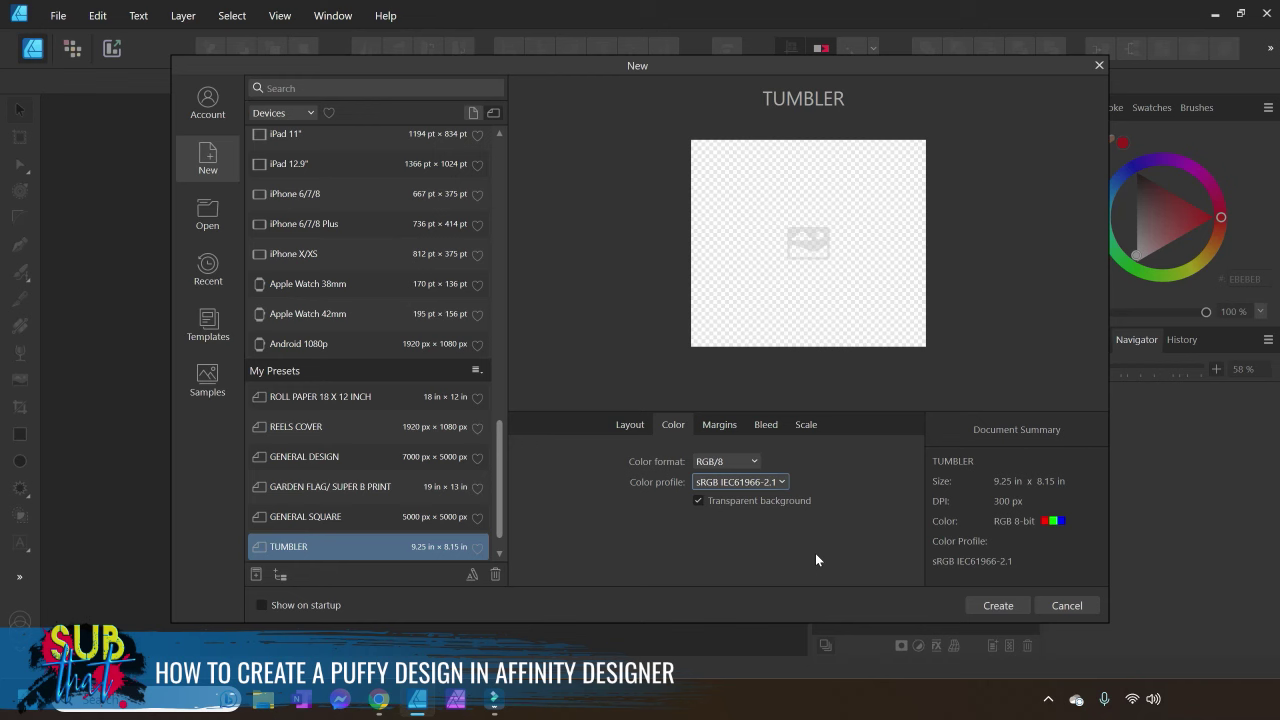
pyautogui.click(997, 606)
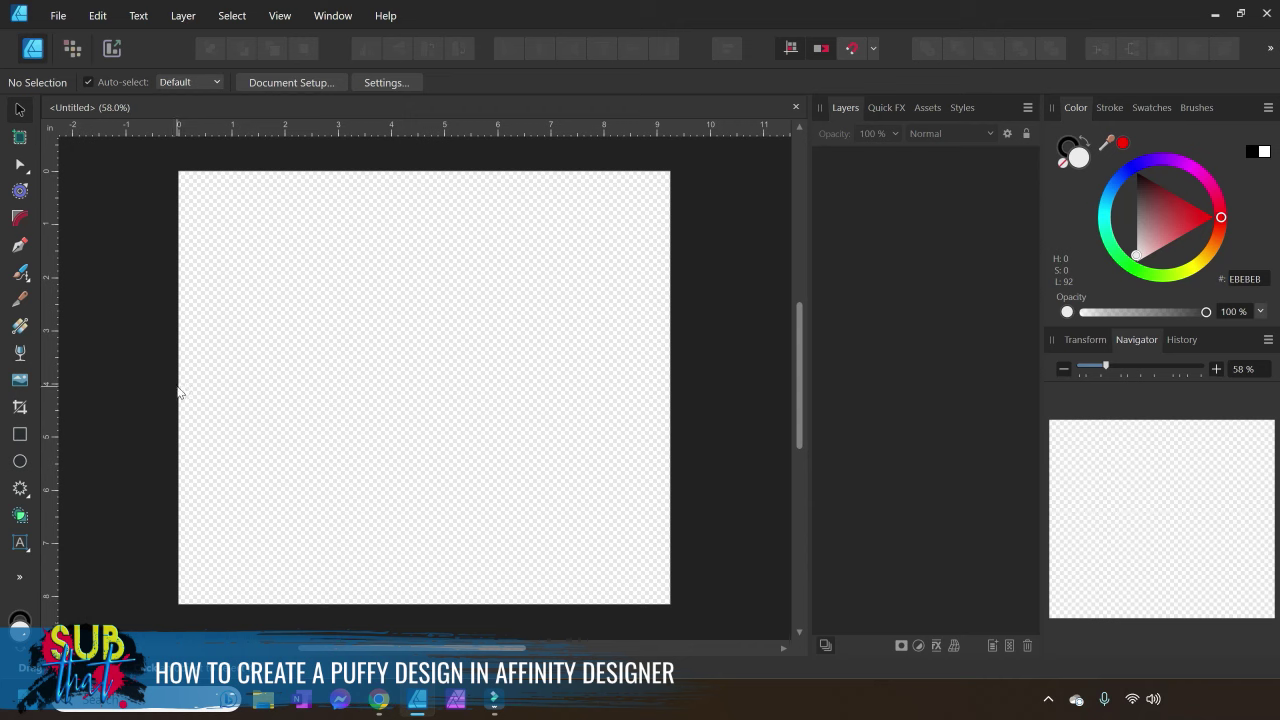
# Draw a rectangle snapped to the page corners so it covers the whole canvas
pyautogui.click(21, 436)
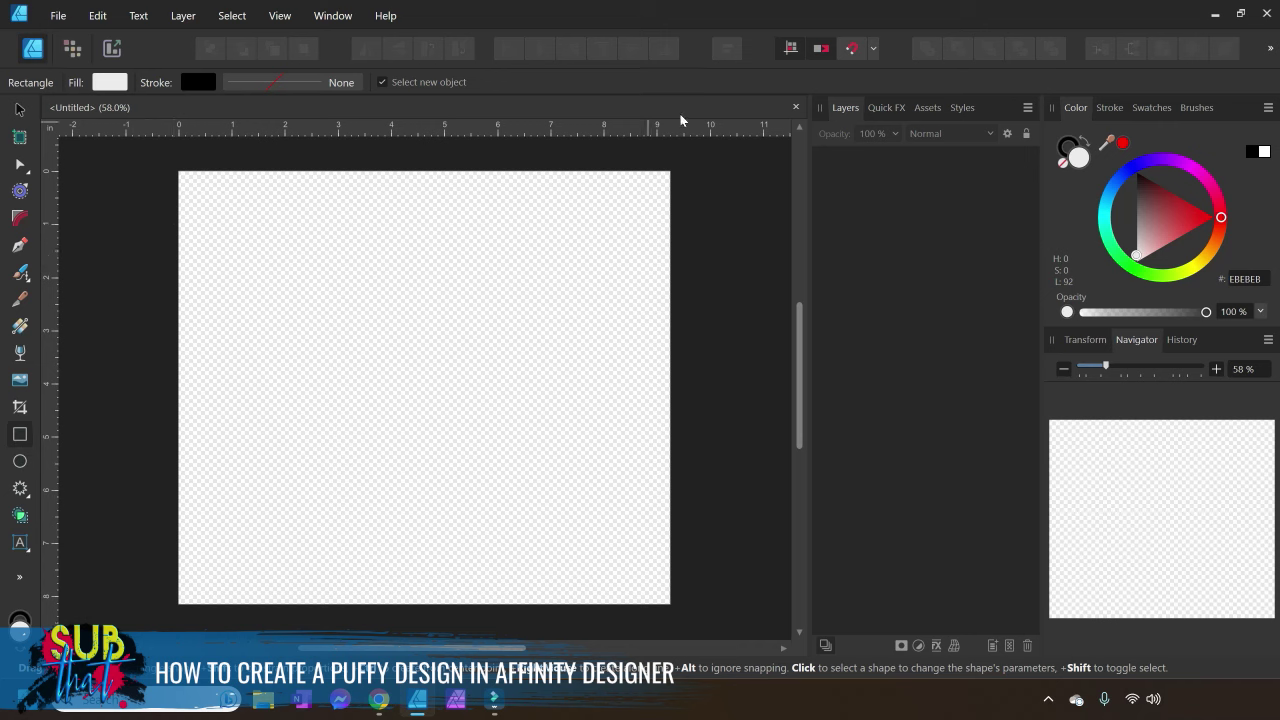
pyautogui.click(853, 51)
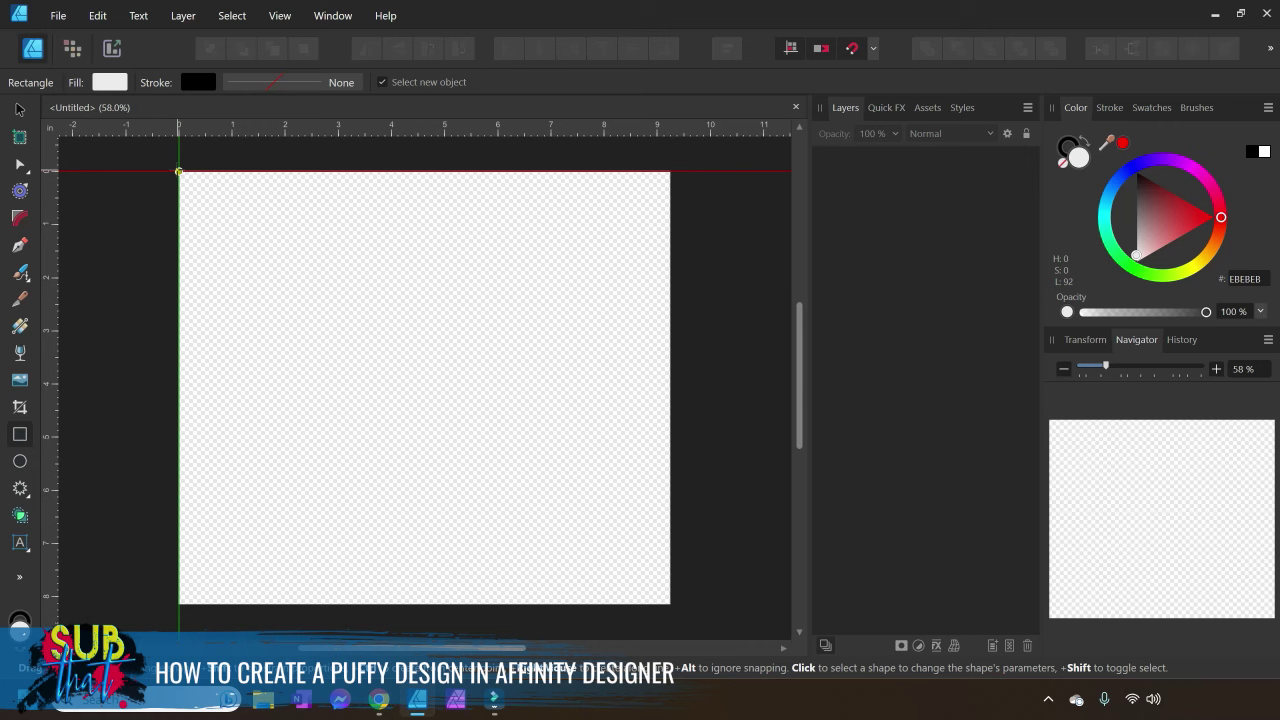
pyautogui.moveTo(178, 171); pyautogui.dragTo(670, 603)
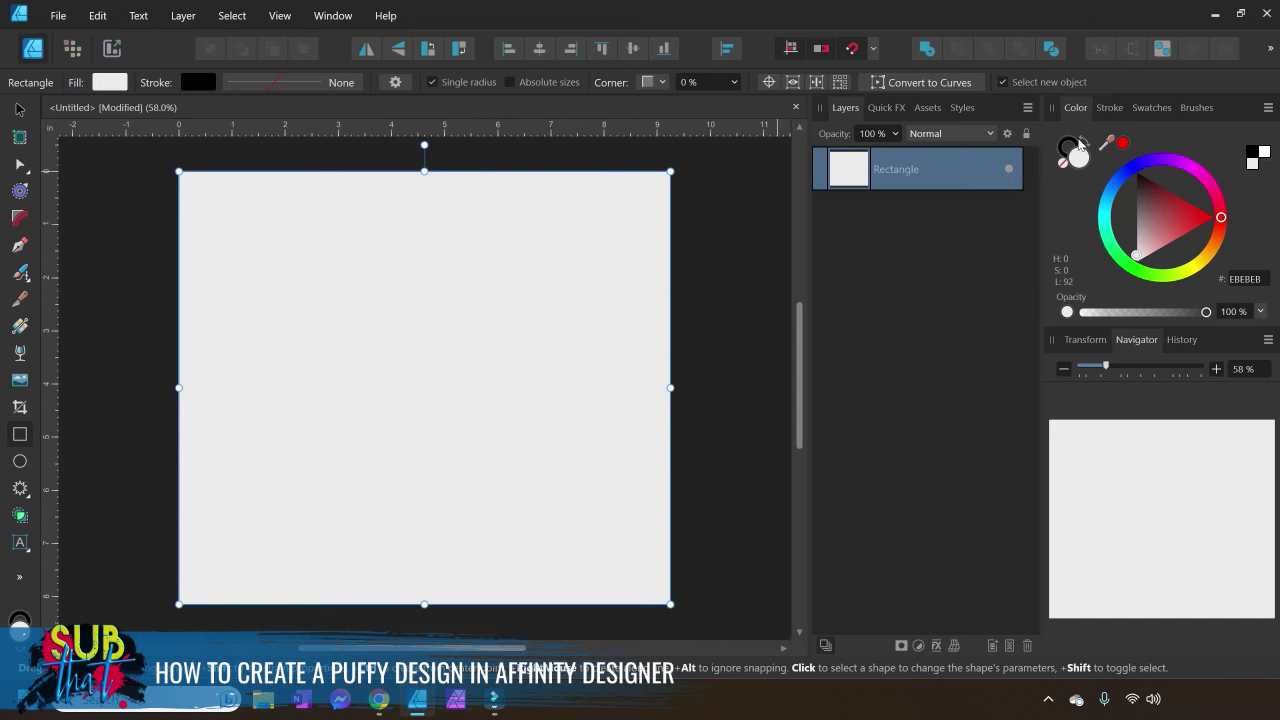
# Remove the rectangle's stroke and set its fill to orange FF7F00
pyautogui.click(1074, 146)
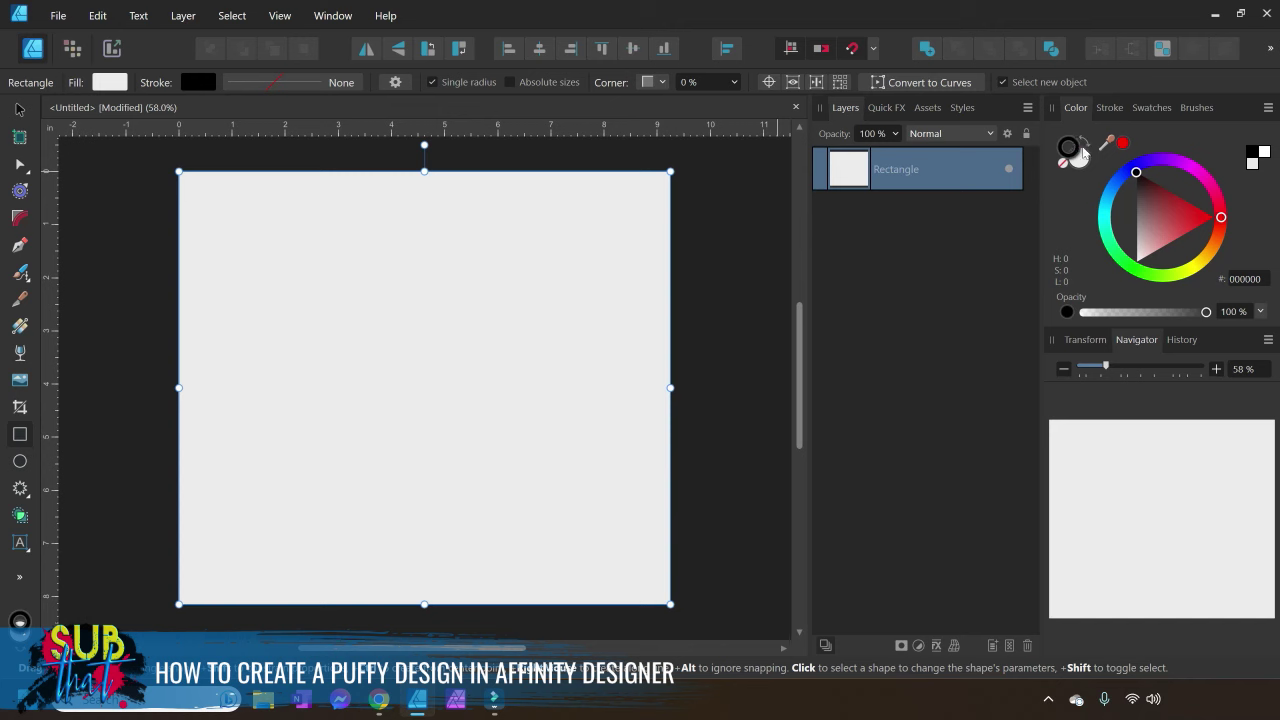
pyautogui.click(1063, 163)
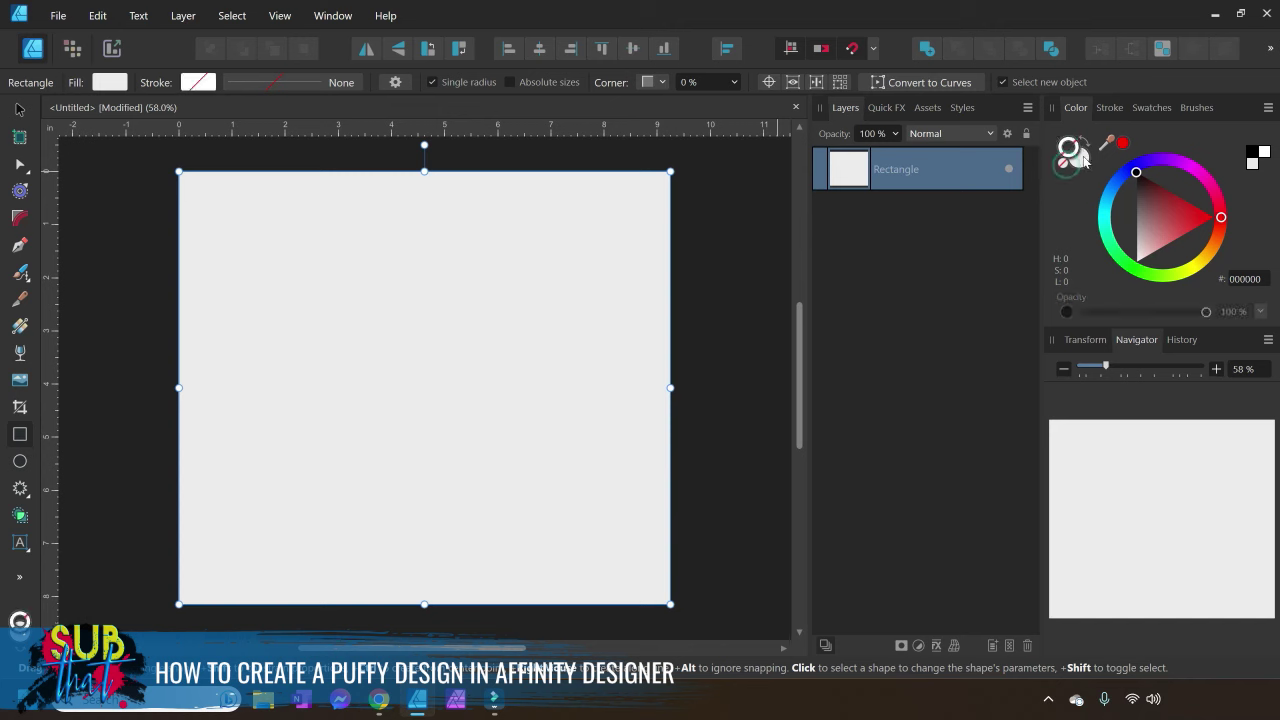
pyautogui.click(1081, 156)
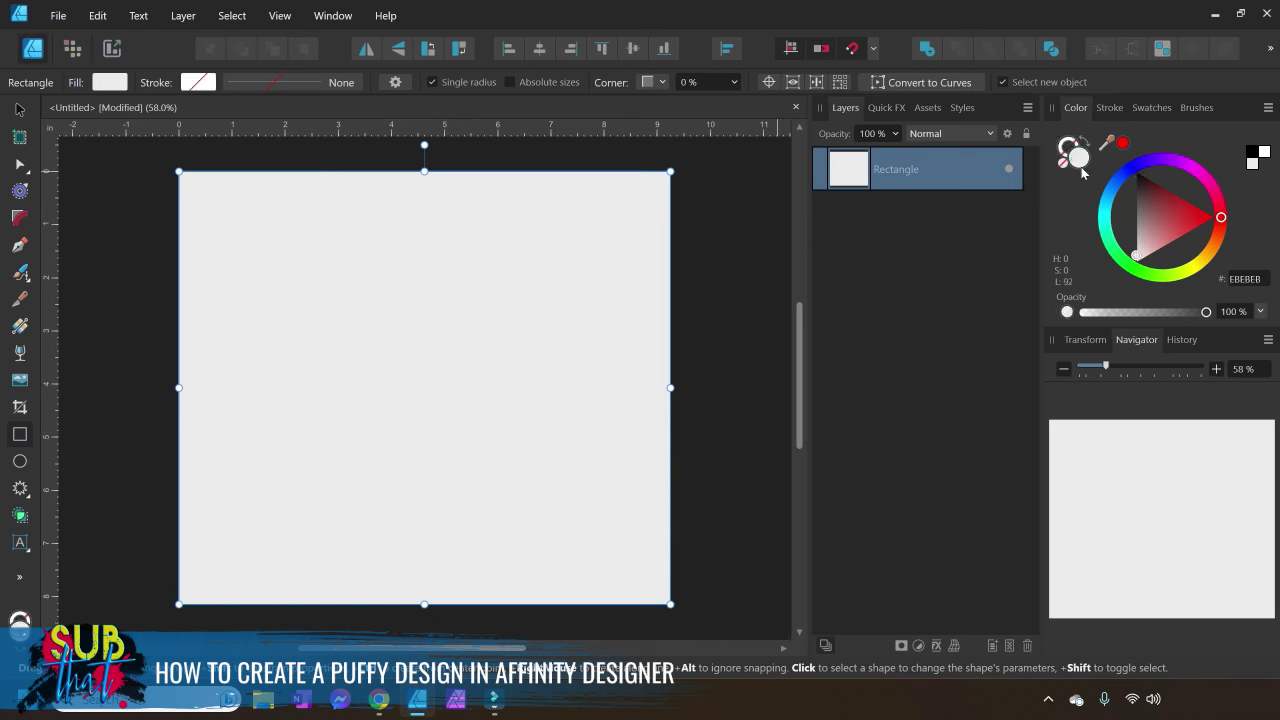
pyautogui.click(1212, 256)
pyautogui.moveTo(1212, 256); pyautogui.dragTo(1218, 249)
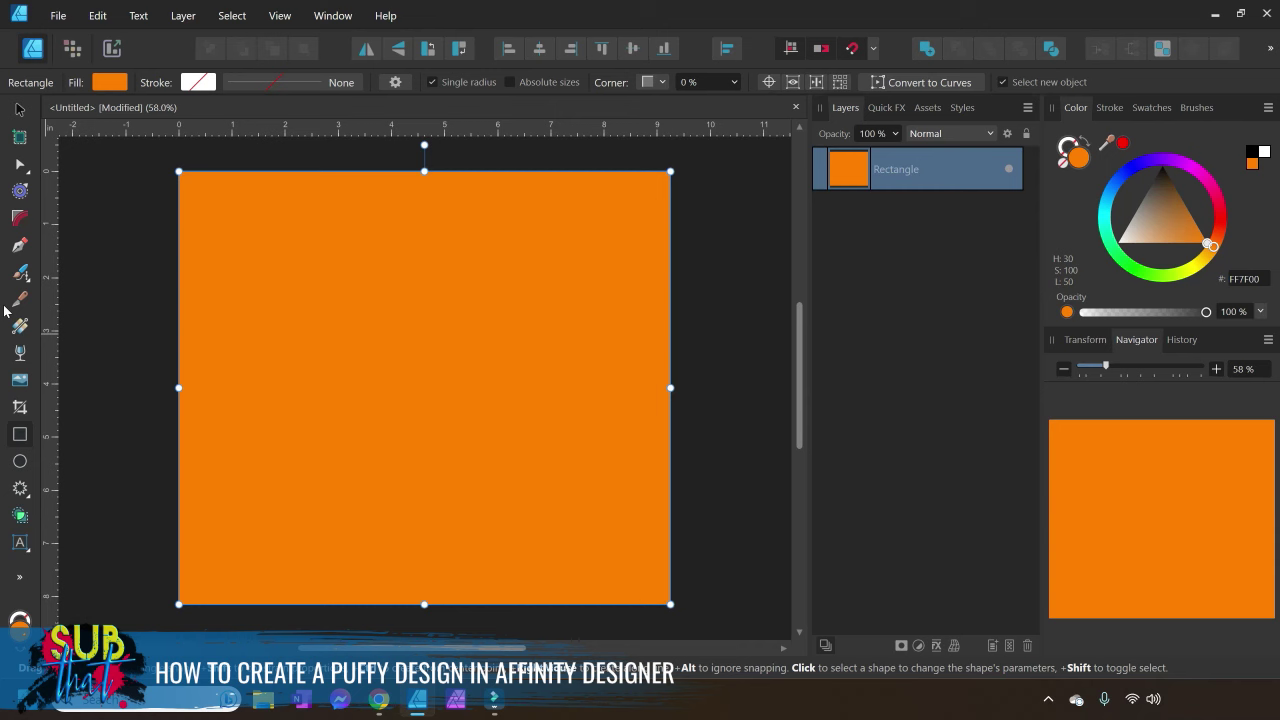
# Choose TrickOrTreat - black version.eps from the TrickOrTreat-35275359 folder in Downloads for placing
pyautogui.click(60, 16)
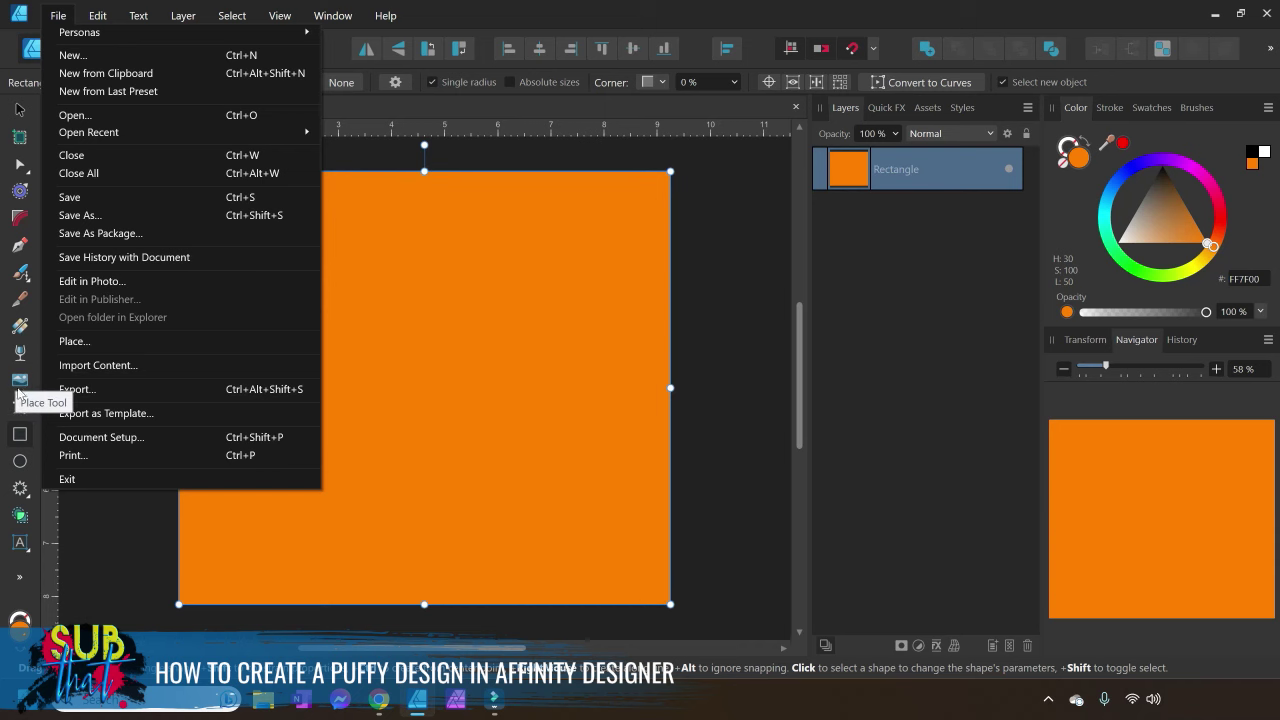
pyautogui.click(82, 343)
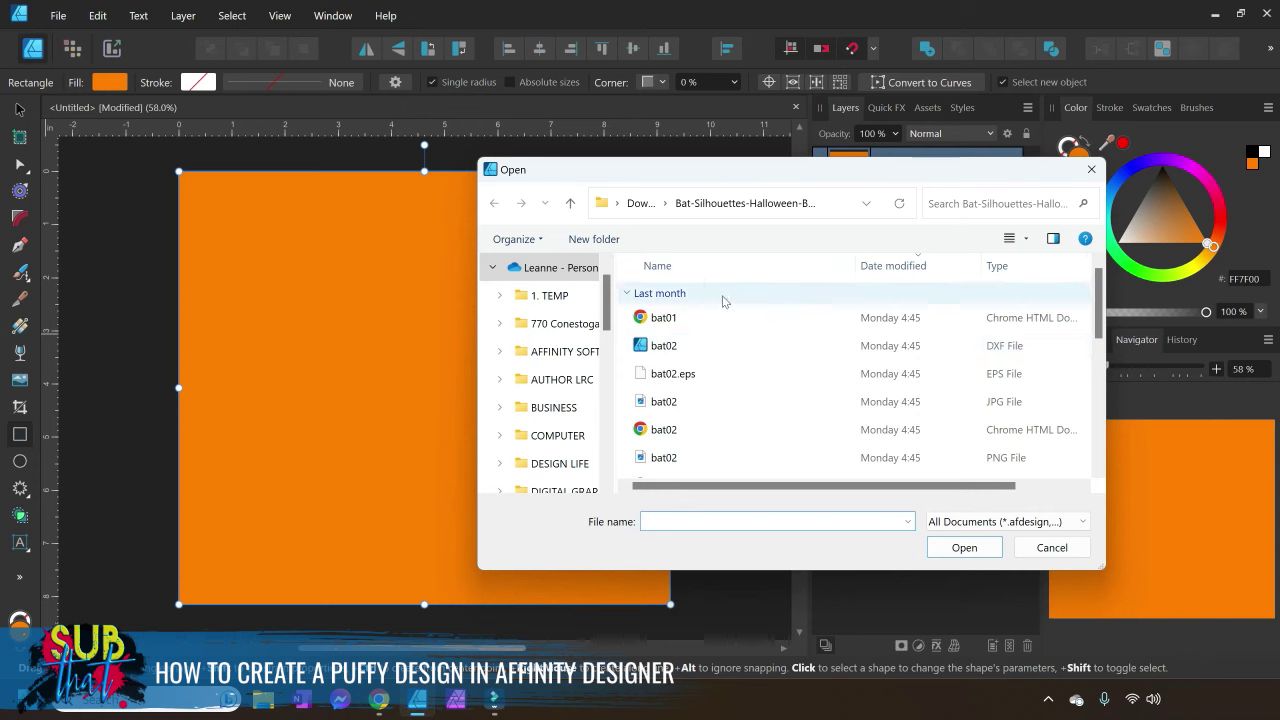
pyautogui.click(638, 209)
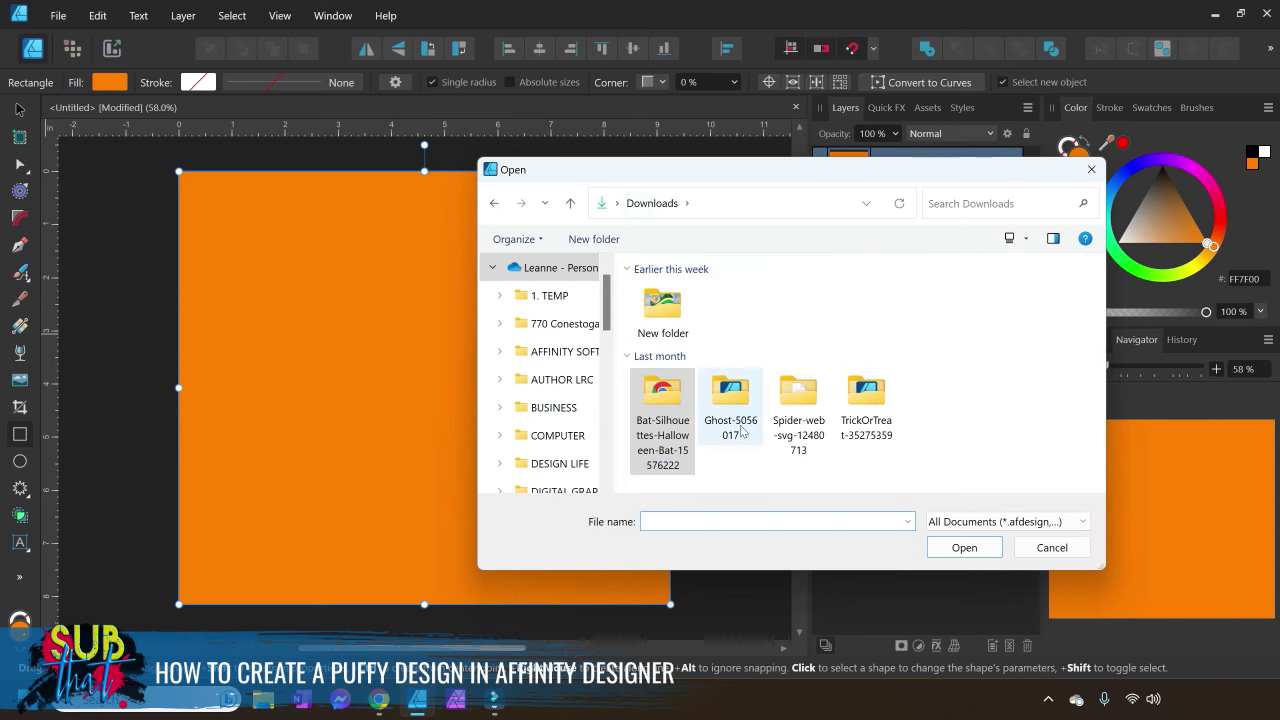
pyautogui.doubleClick(878, 418)
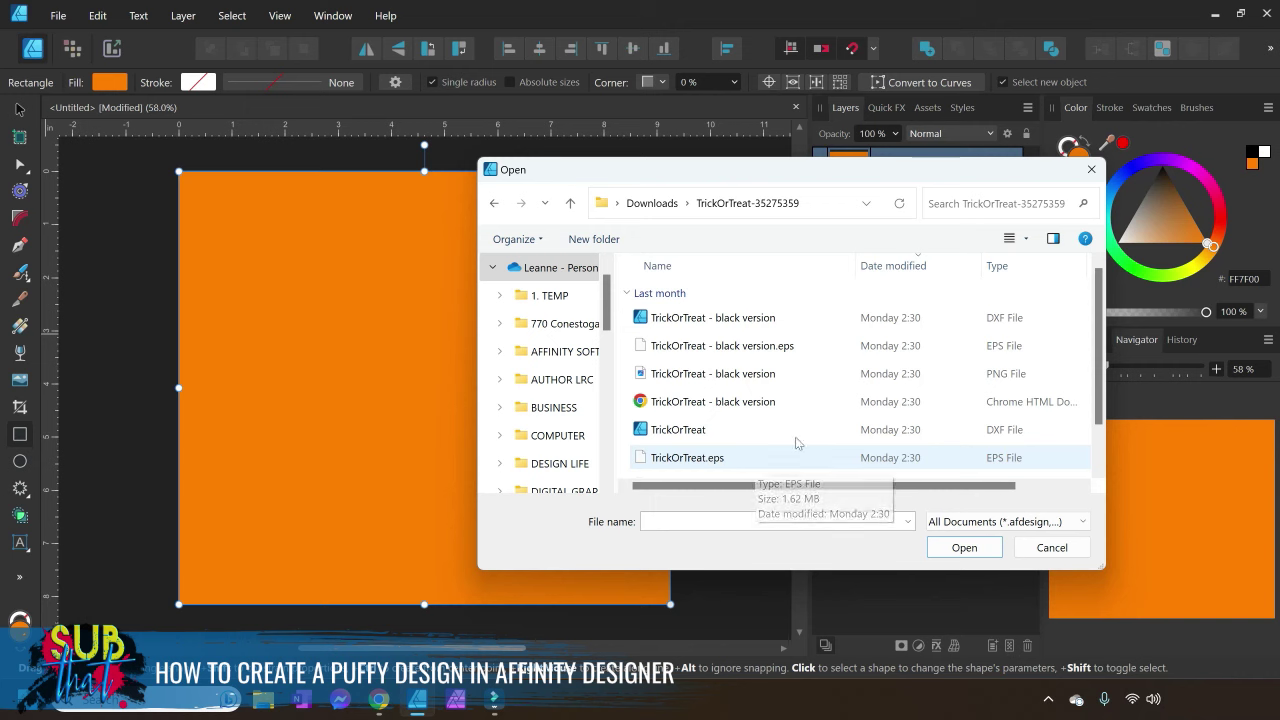
pyautogui.click(672, 460)
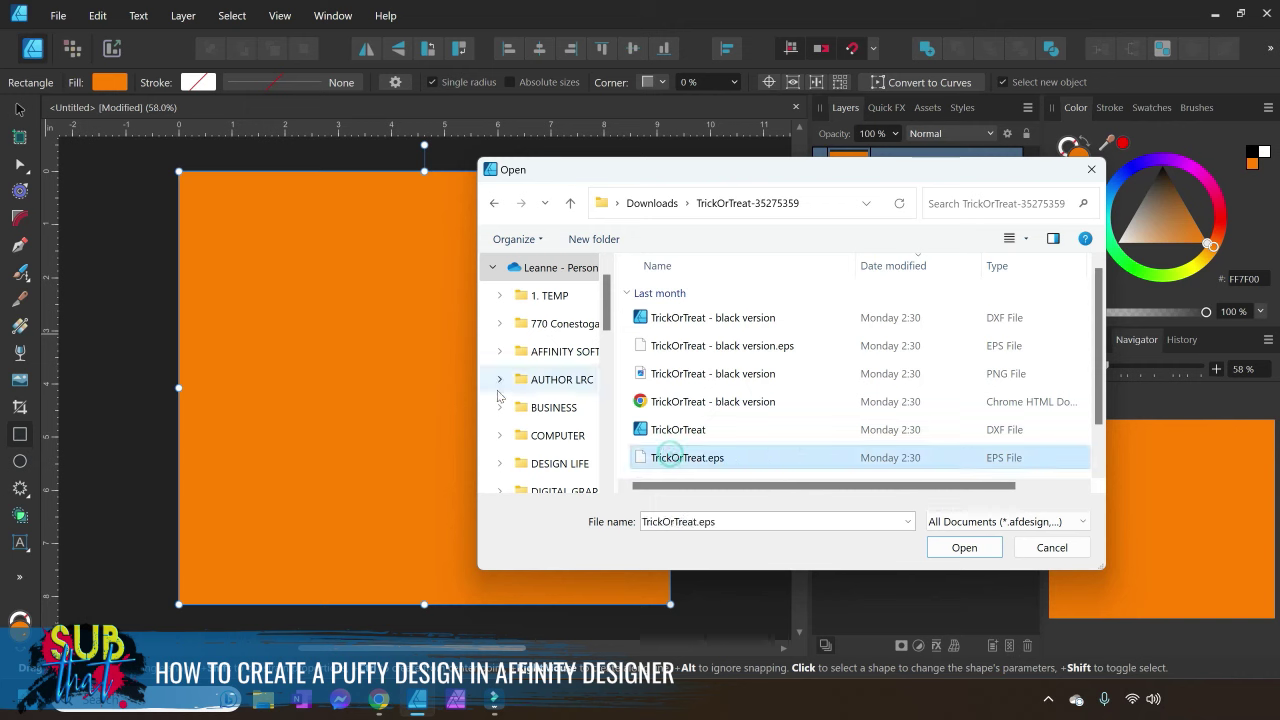
pyautogui.click(777, 350)
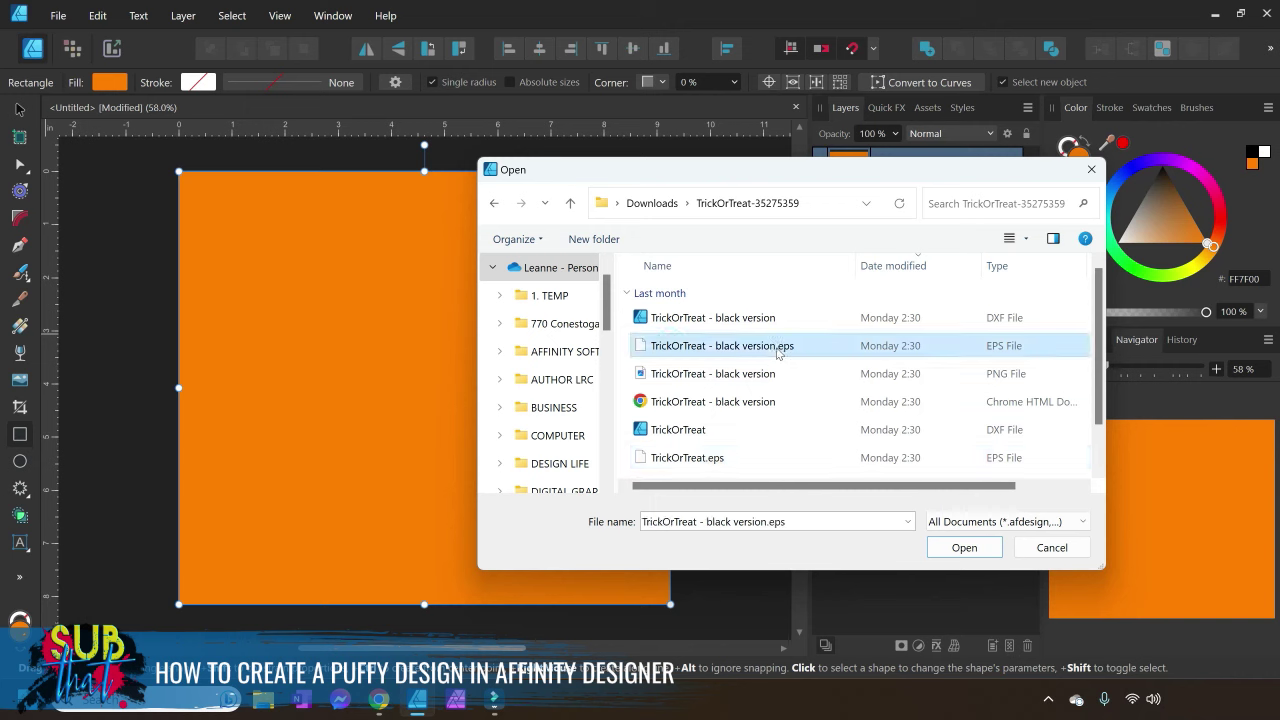
pyautogui.click(950, 547)
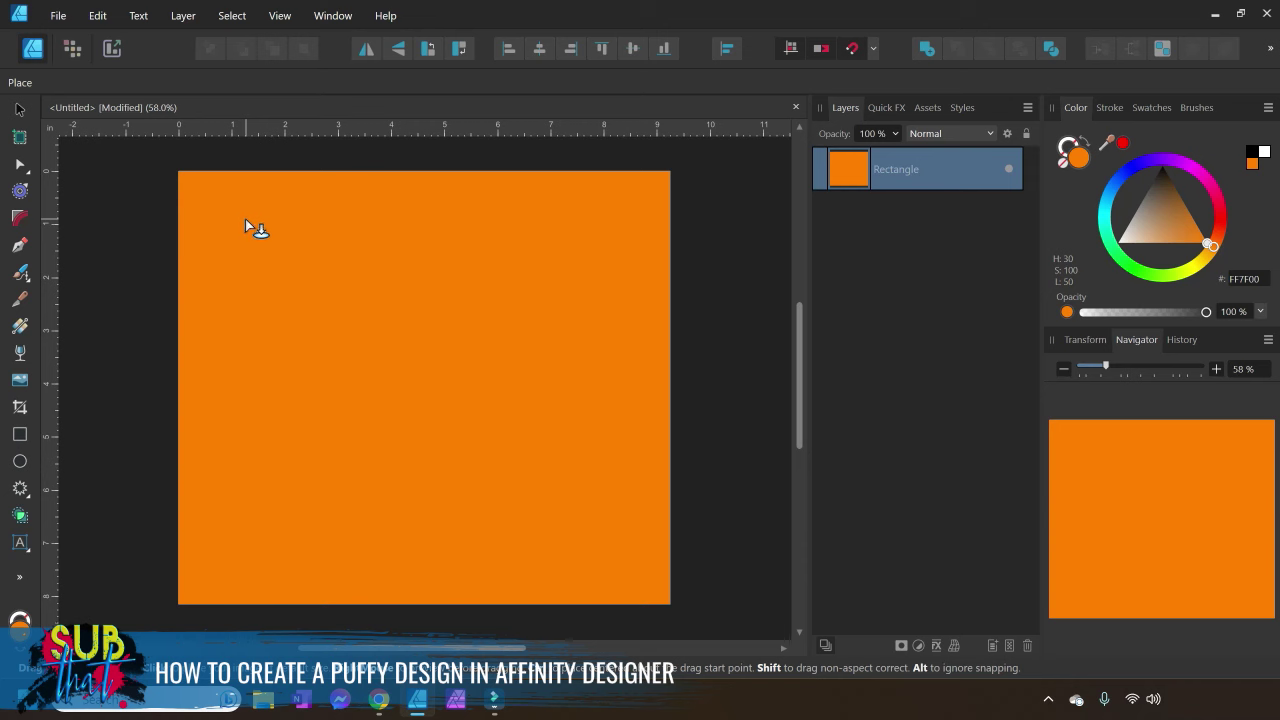
# Place the Trick or Treat lettering on the orange rectangle, enlarge it and center it on the page
pyautogui.moveTo(216, 211); pyautogui.dragTo(591, 584)
pyautogui.moveTo(480, 440); pyautogui.dragTo(501, 430)
pyautogui.moveTo(612, 201); pyautogui.dragTo(634, 177)
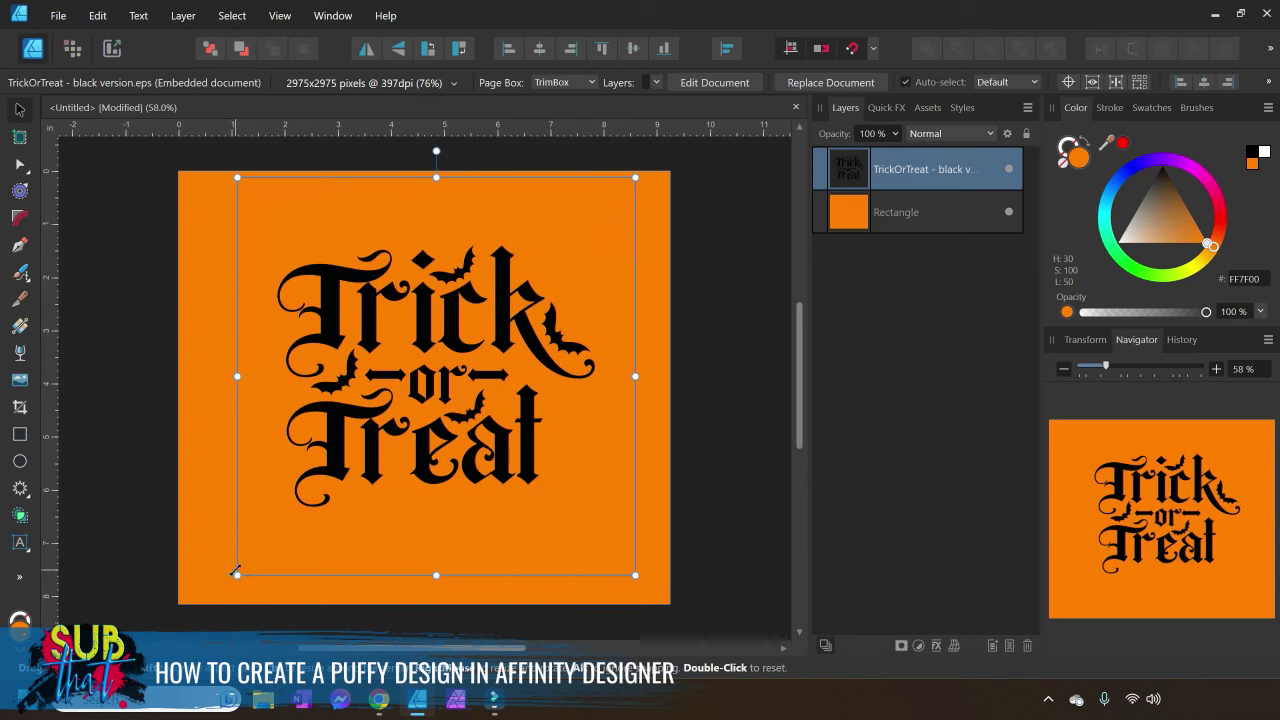
pyautogui.moveTo(236, 576); pyautogui.dragTo(208, 604)
pyautogui.moveTo(389, 455); pyautogui.dragTo(402, 461)
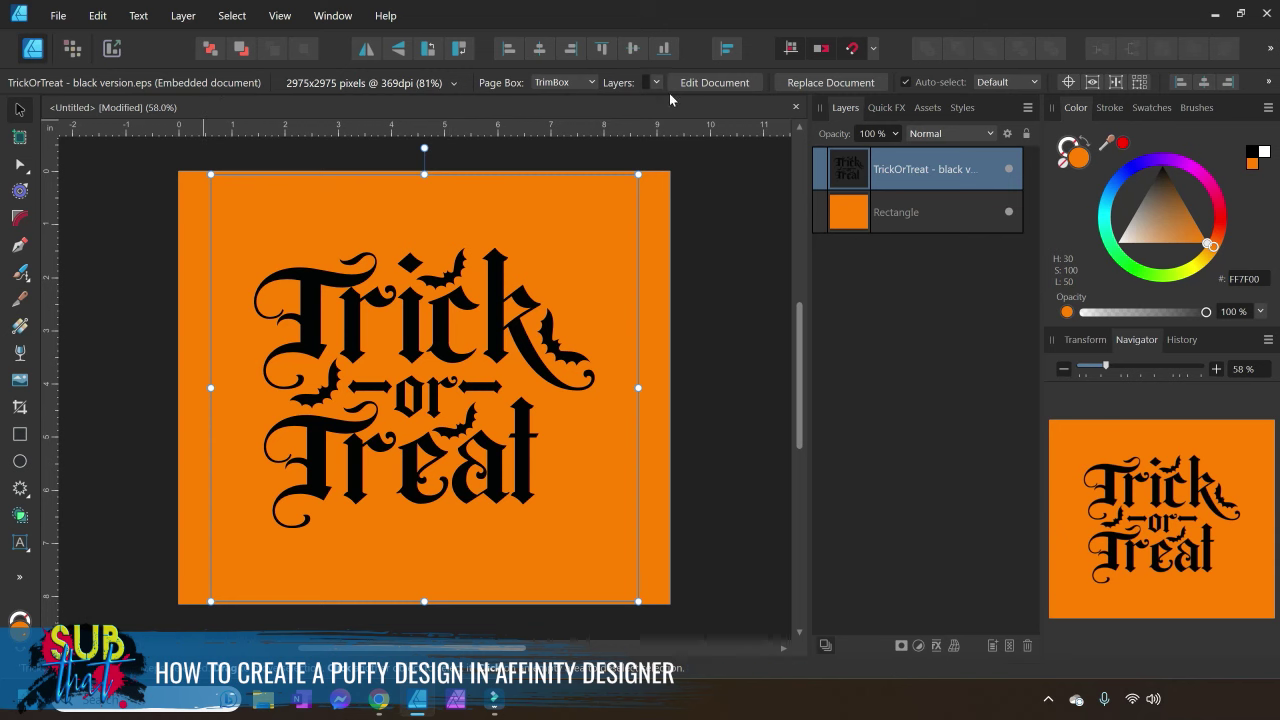
# Open the embedded lettering document for editing, copy its lettering group and return to the tumbler document
pyautogui.click(715, 85)
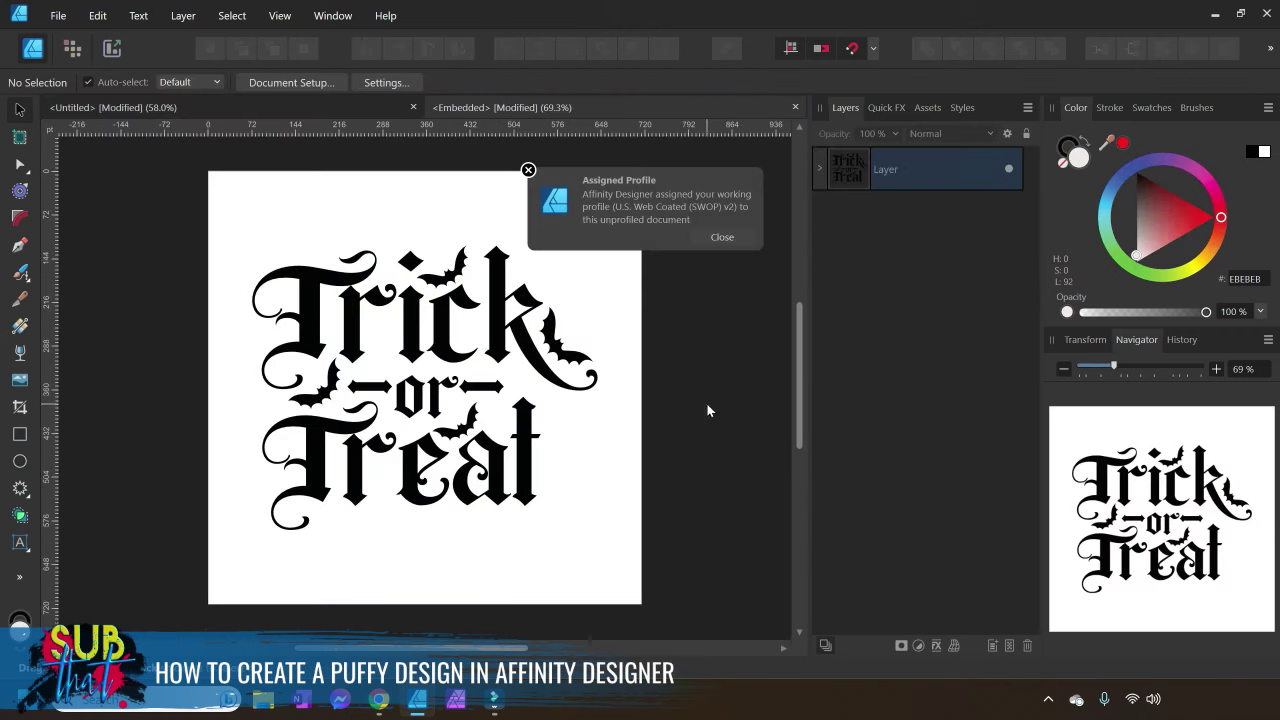
pyautogui.click(528, 170)
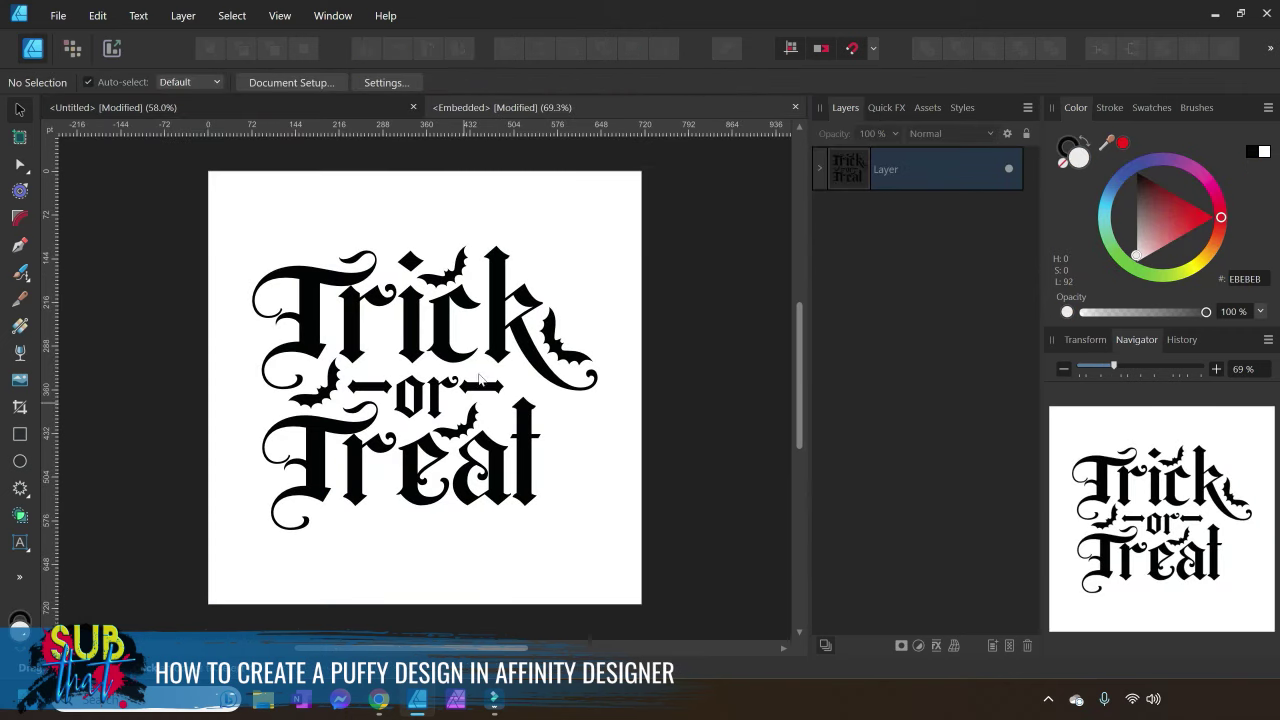
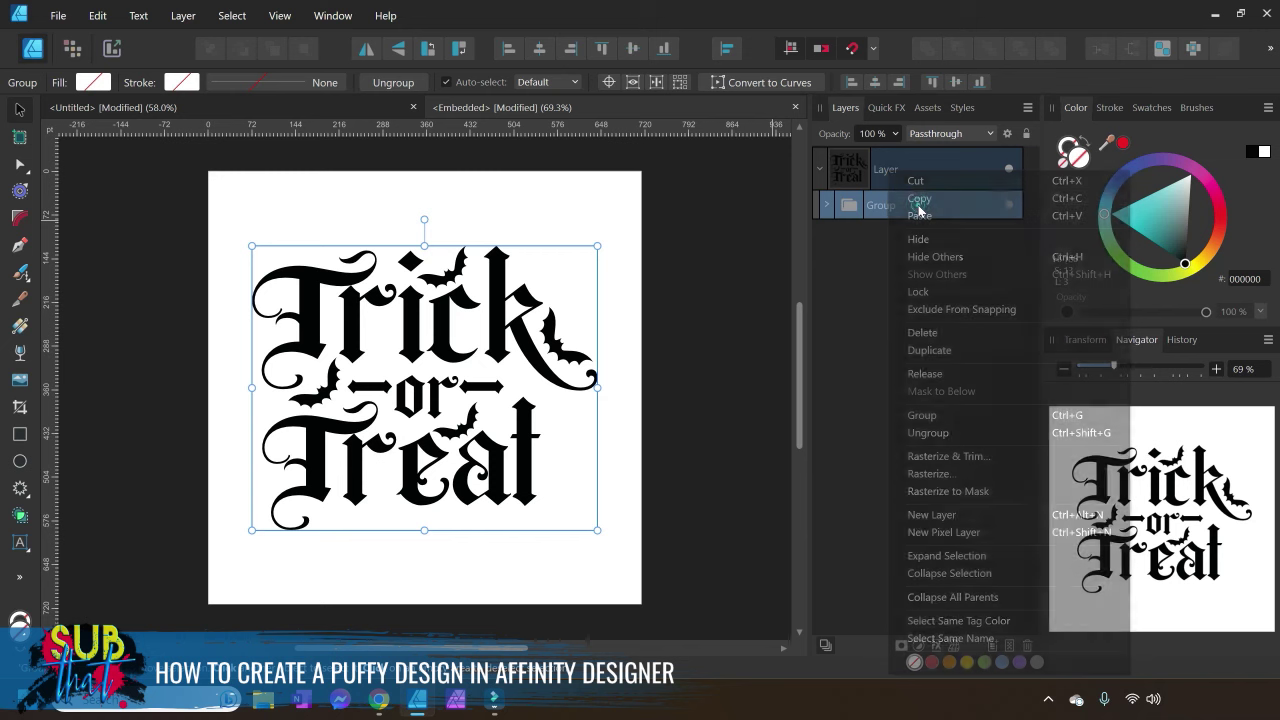
pyautogui.click(350, 110)
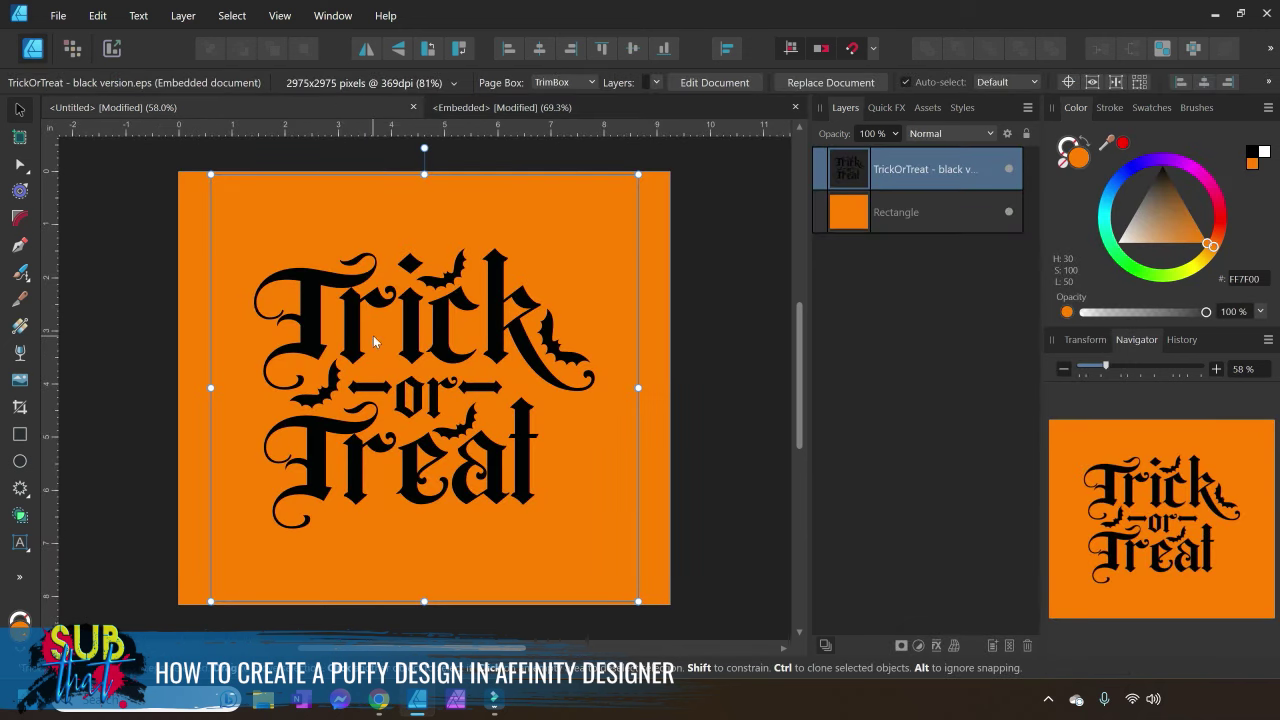
# Paste the copied lettering group onto the orange rectangle, enlarge it and delete the embedded EPS layer it replaces
pyautogui.moveTo(373, 335); pyautogui.dragTo(720, 351)
pyautogui.click(283, 306)
pyautogui.rightClick(283, 306)
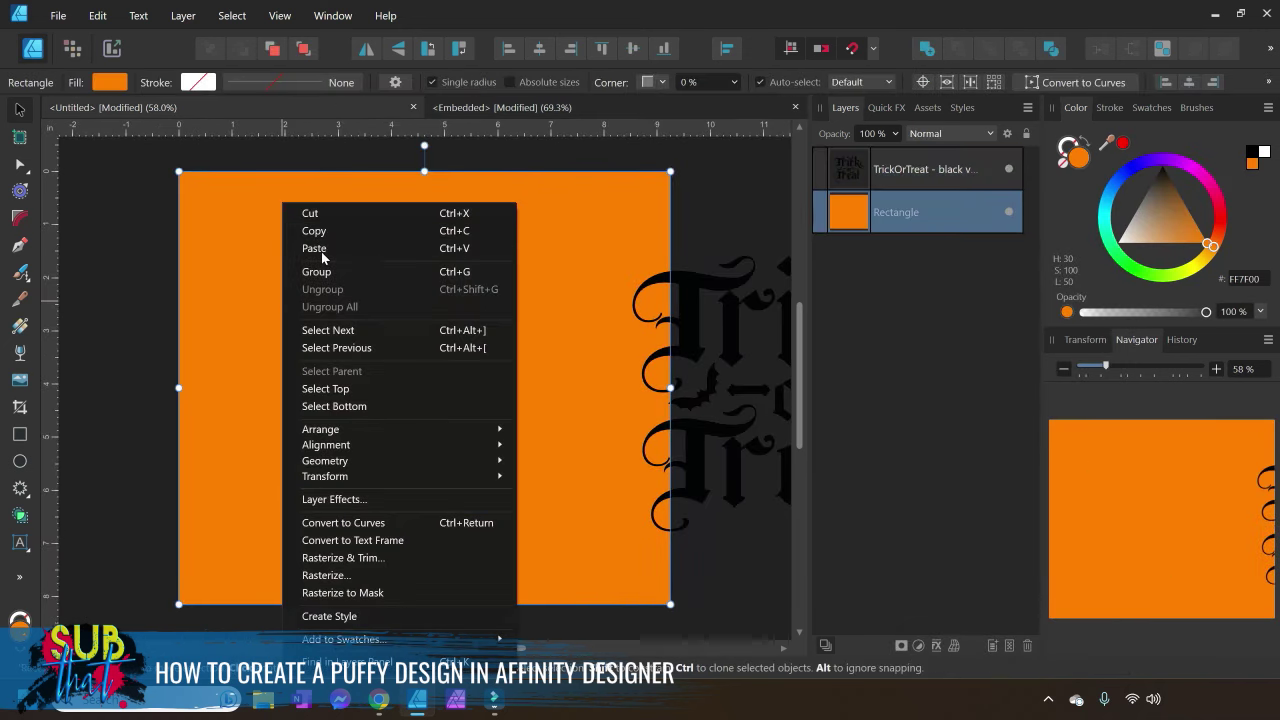
pyautogui.click(314, 248)
pyautogui.moveTo(523, 538); pyautogui.dragTo(535, 488)
pyautogui.click(977, 177)
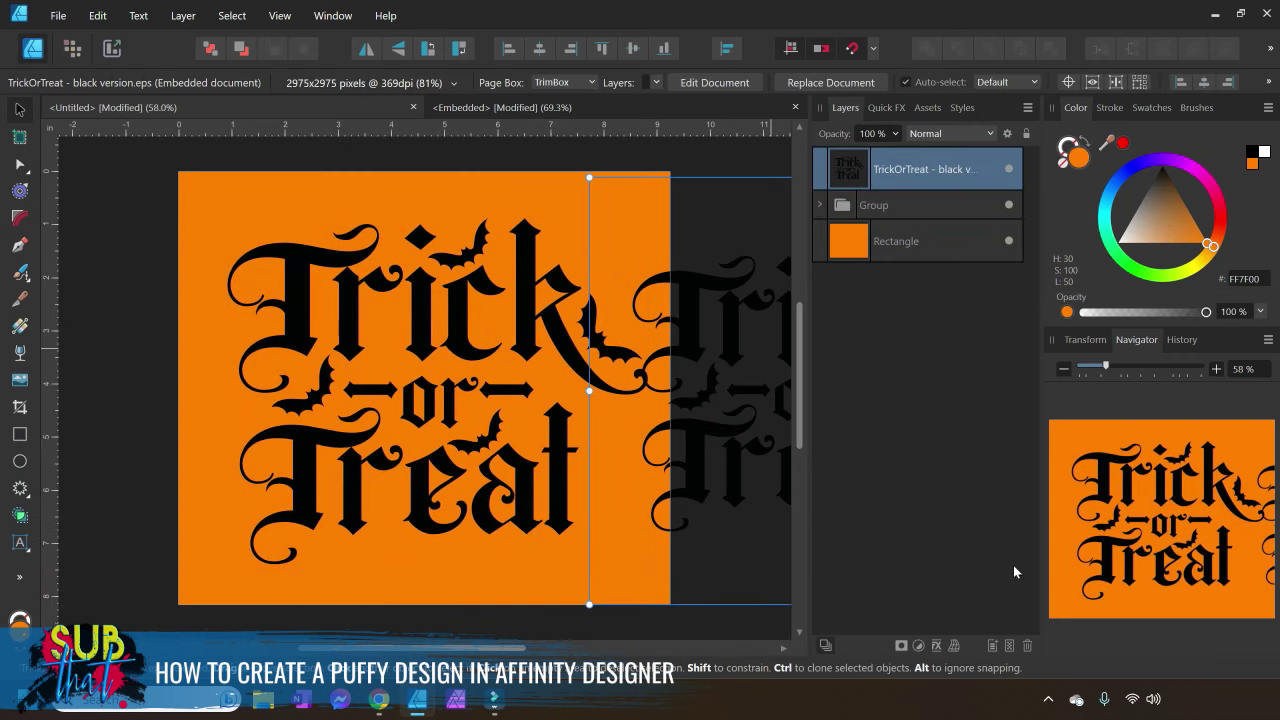
pyautogui.click(1027, 646)
# Examine the separate letter and bat curves inside the lettering group of the embedded document
pyautogui.click(560, 107)
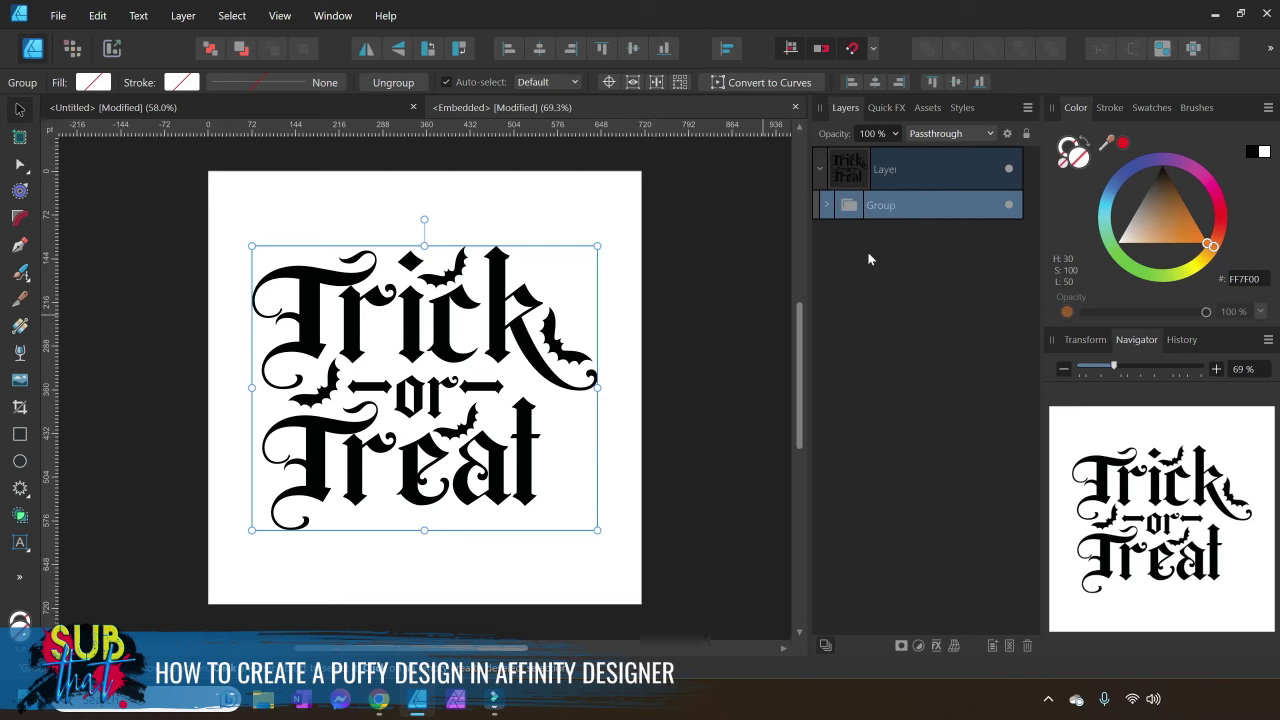
pyautogui.click(826, 205)
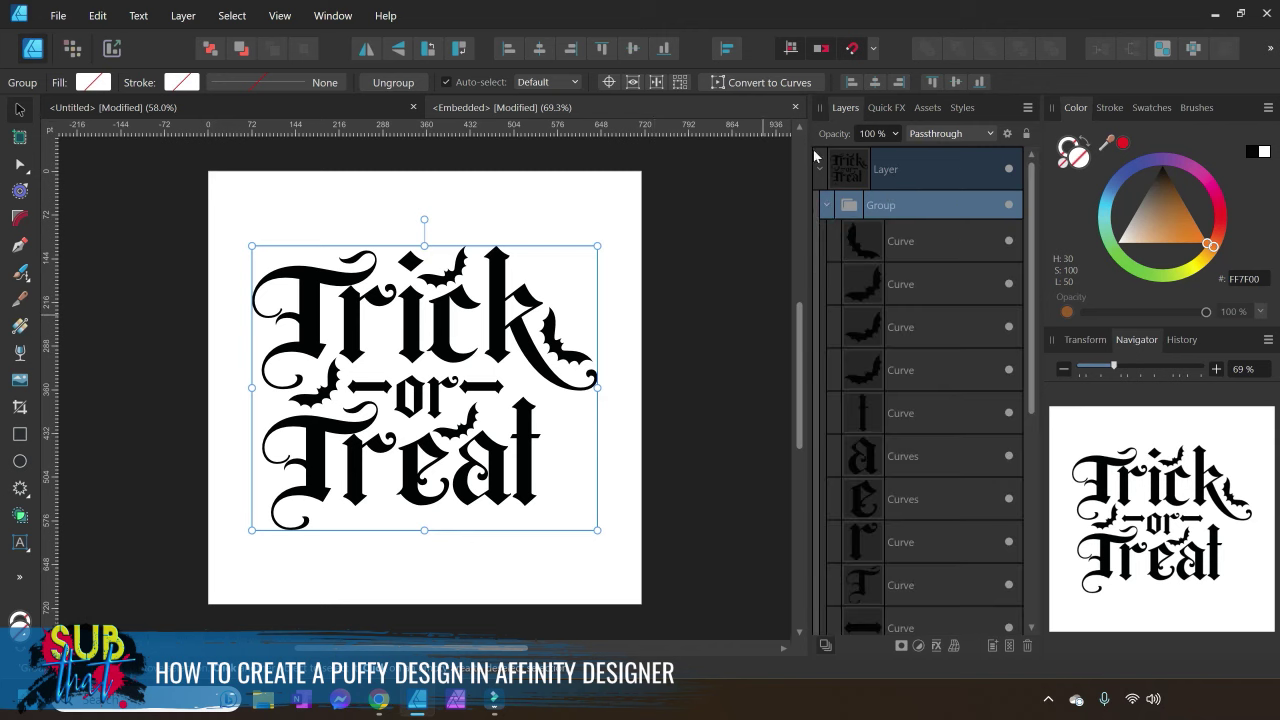
# Close the embedded lettering document and shrink the lettering group on the orange rectangle to leave wider margins
pyautogui.click(796, 107)
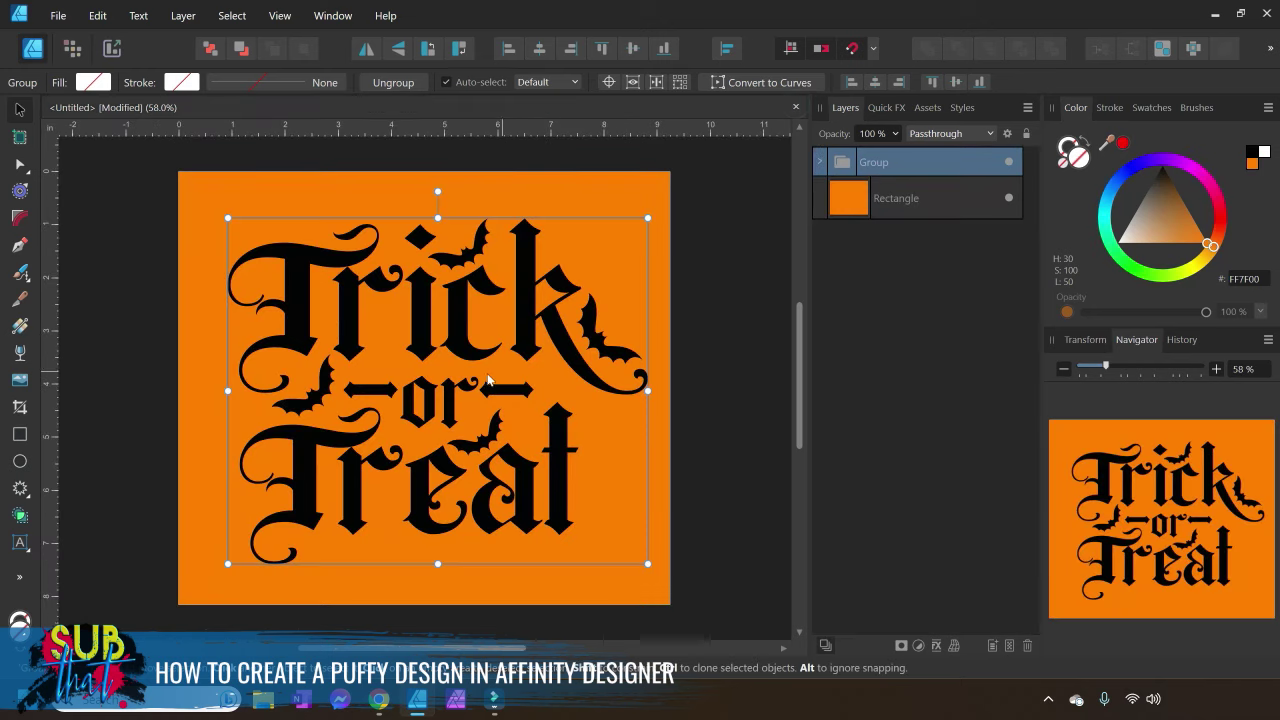
pyautogui.moveTo(648, 563); pyautogui.dragTo(610, 532)
pyautogui.moveTo(437, 392); pyautogui.dragTo(458, 419)
pyautogui.moveTo(631, 558); pyautogui.dragTo(583, 521)
pyautogui.moveTo(378, 390); pyautogui.dragTo(386, 380)
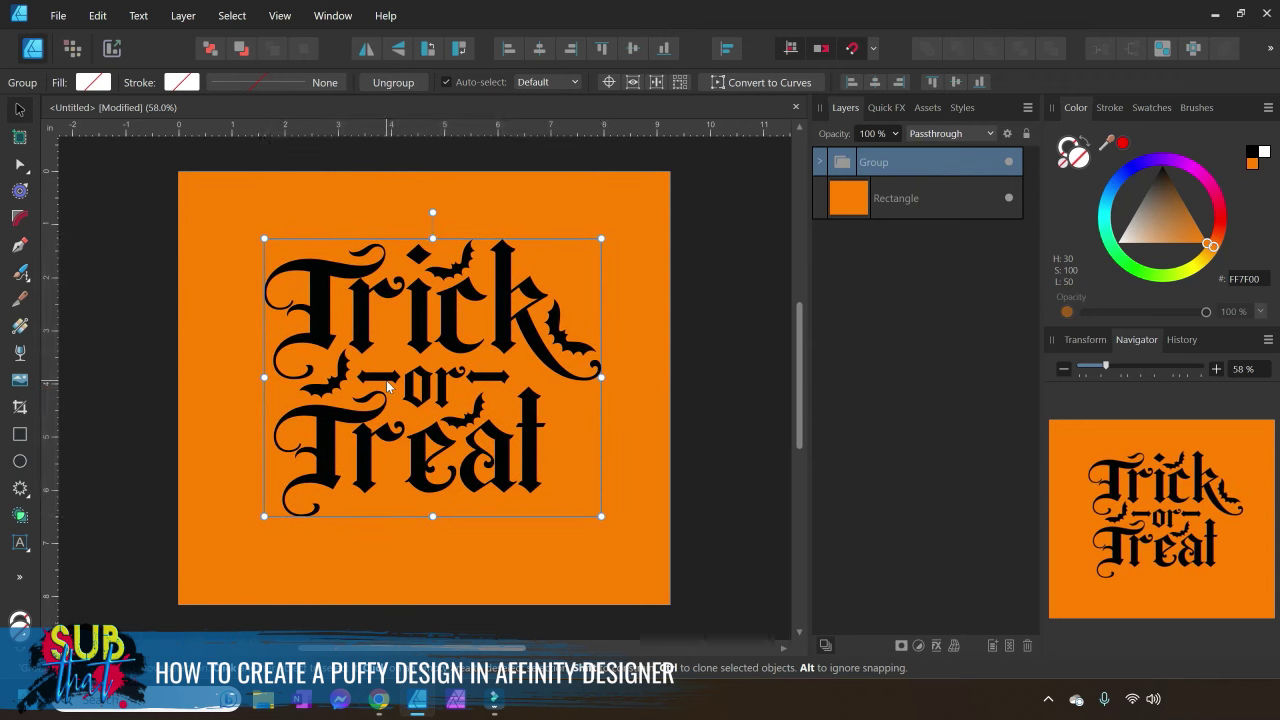
# Reposition the lettering group at the rectangle's mid-height, slightly right of its horizontal center, and deselect it
pyautogui.click(763, 478)
pyautogui.click(328, 418)
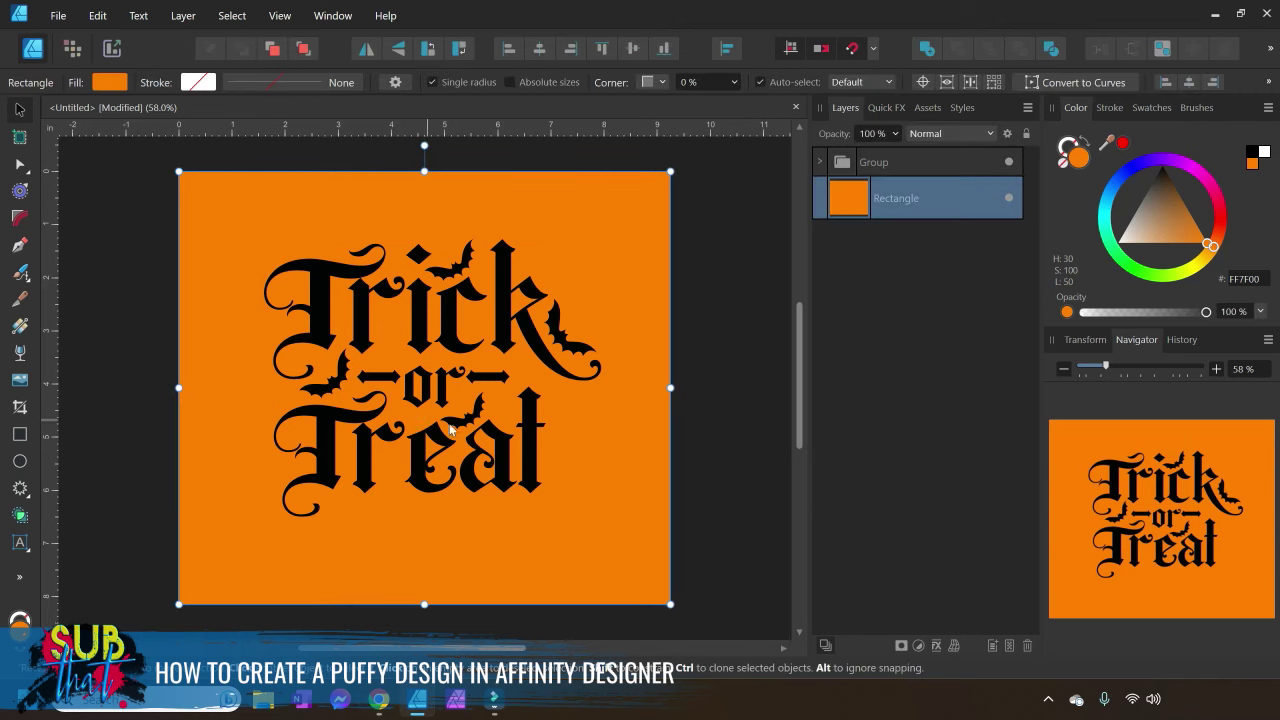
pyautogui.moveTo(489, 420); pyautogui.dragTo(499, 434)
pyautogui.click(727, 452)
pyautogui.click(480, 394)
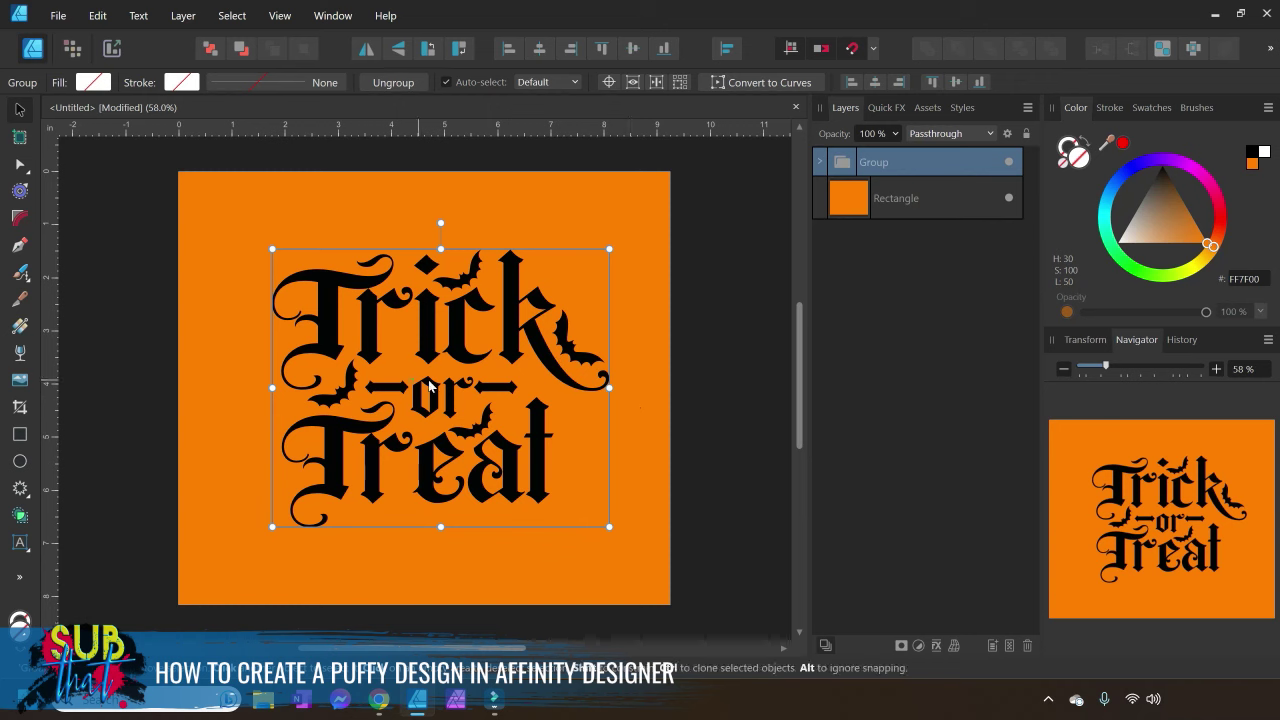
pyautogui.moveTo(450, 385); pyautogui.dragTo(435, 387)
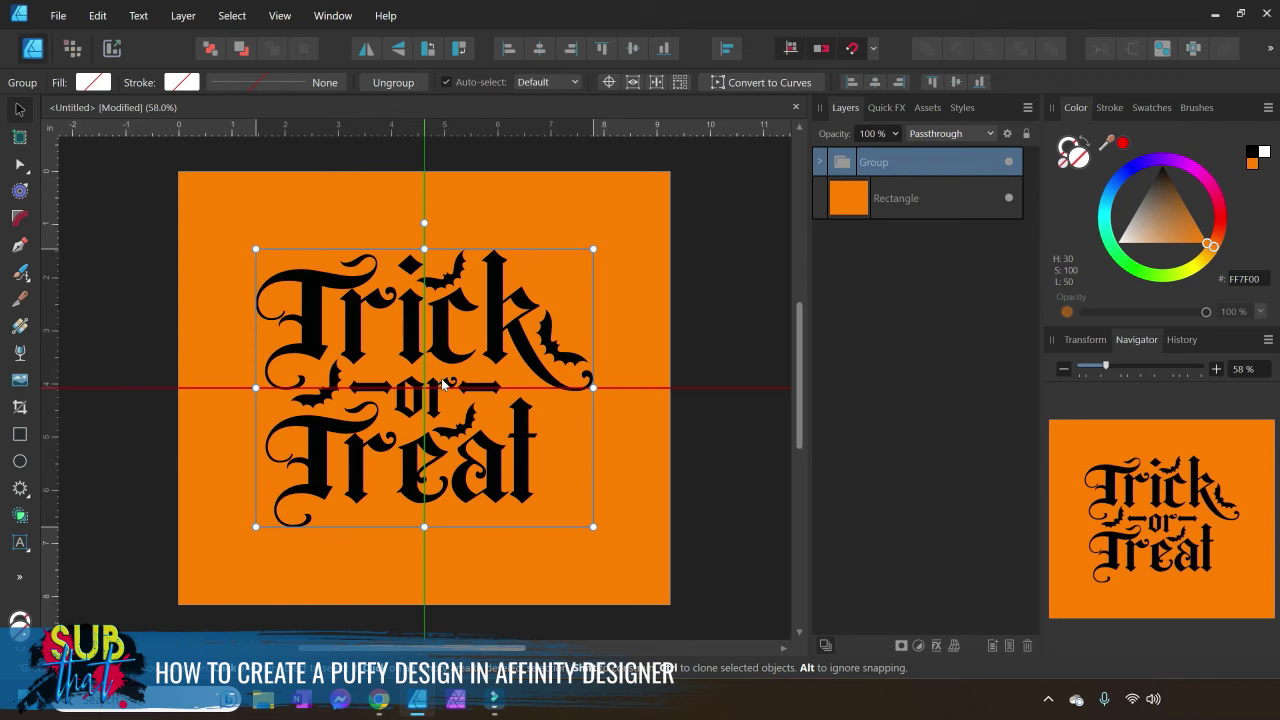
pyautogui.moveTo(442, 381); pyautogui.dragTo(446, 384)
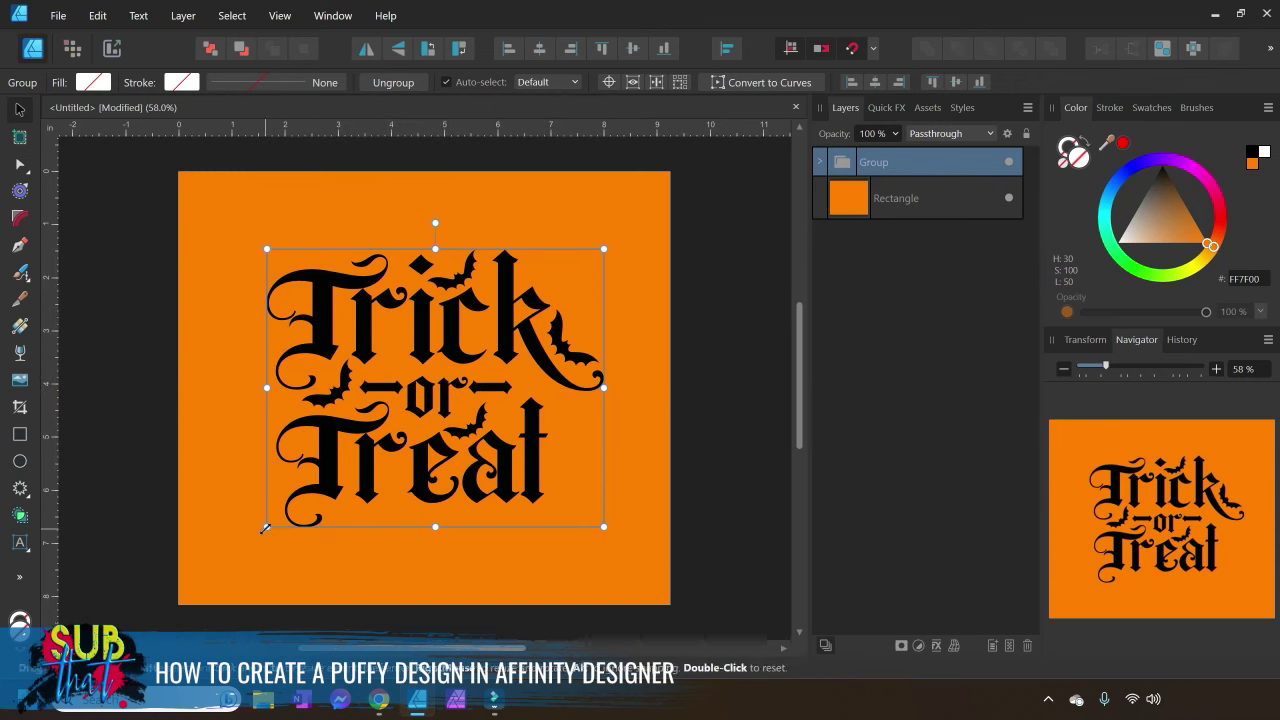
pyautogui.click(680, 500)
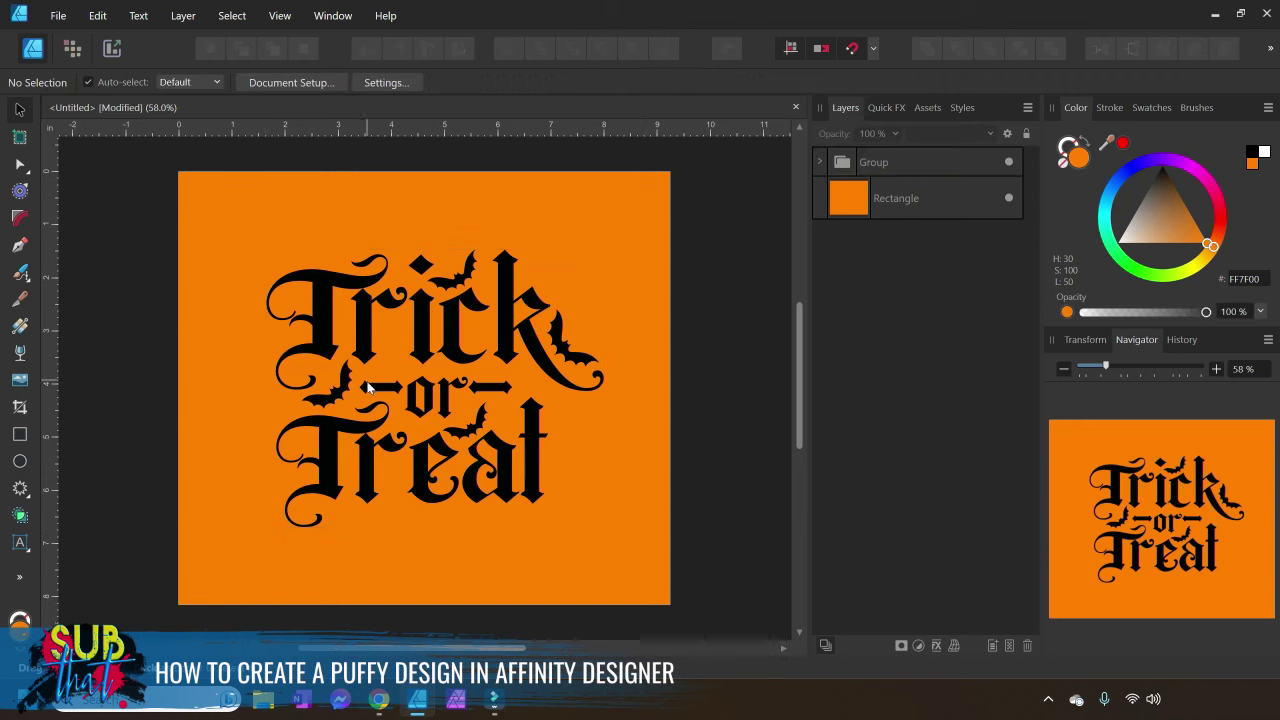
# Place spider web.eps from the Spider-web-svg-12480713 download folder over the Trick or Treat lettering
pyautogui.click(19, 380)
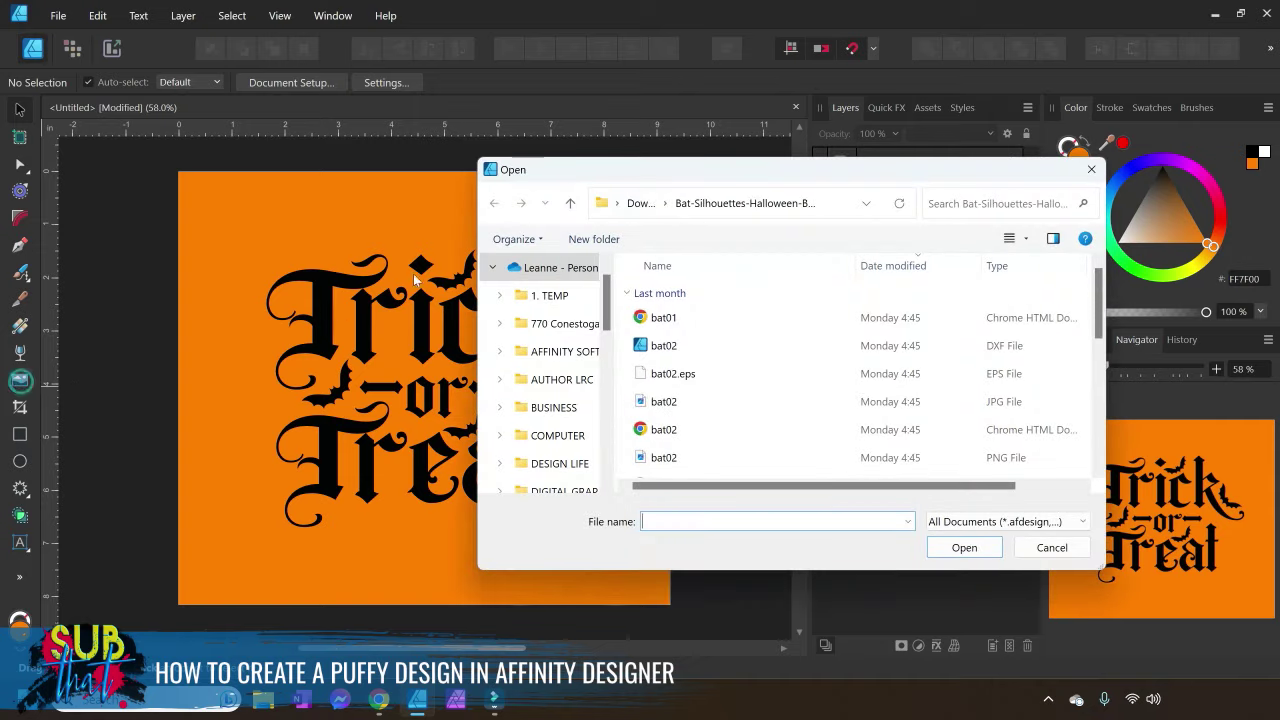
pyautogui.click(571, 203)
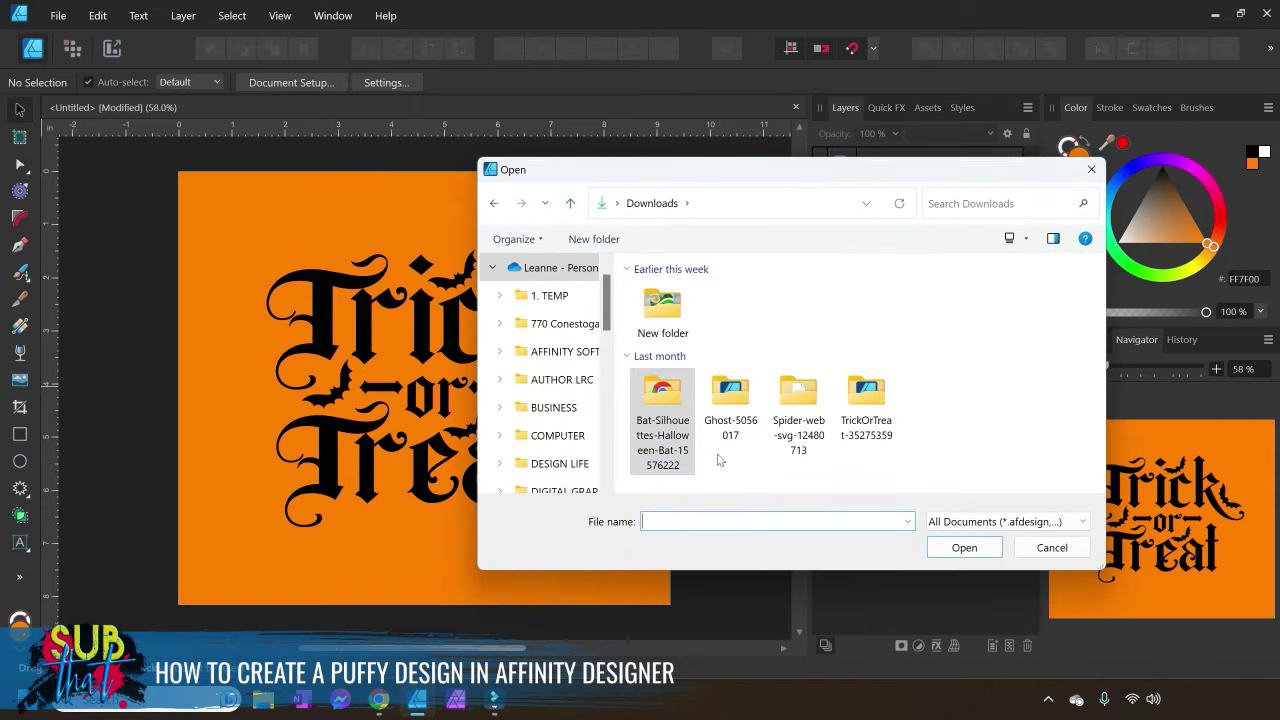
pyautogui.doubleClick(791, 412)
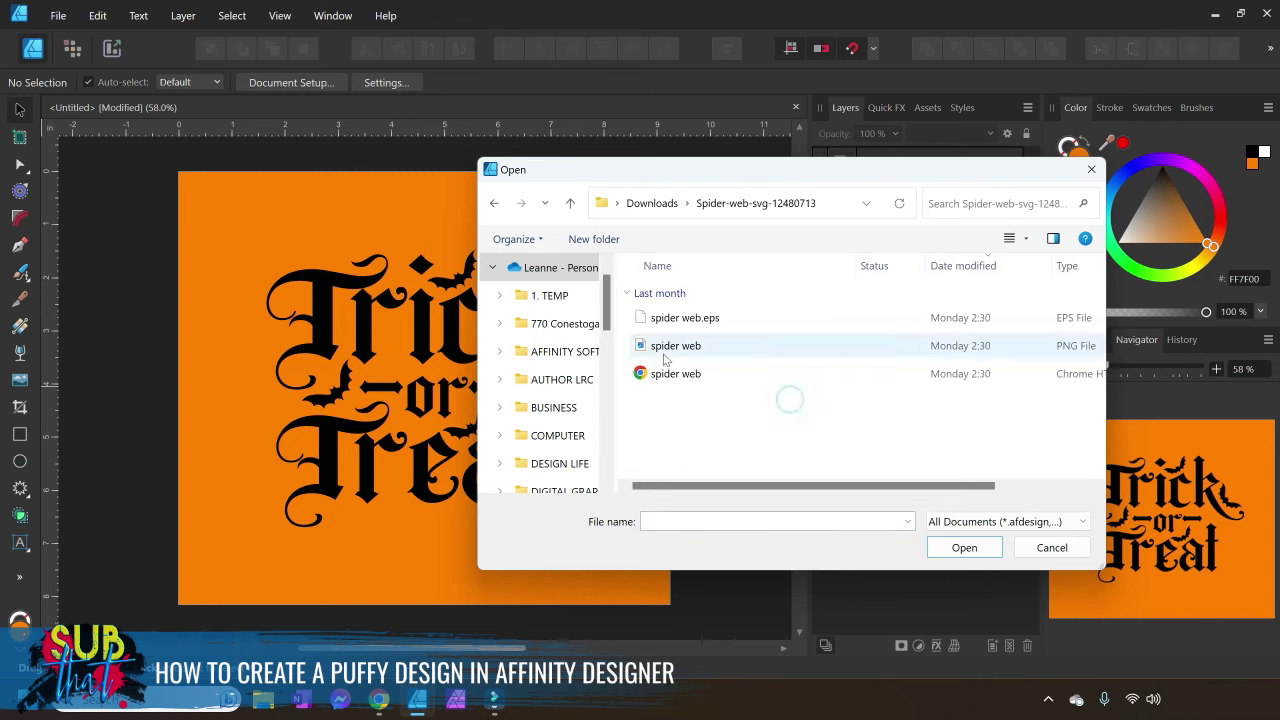
pyautogui.click(731, 319)
pyautogui.click(964, 547)
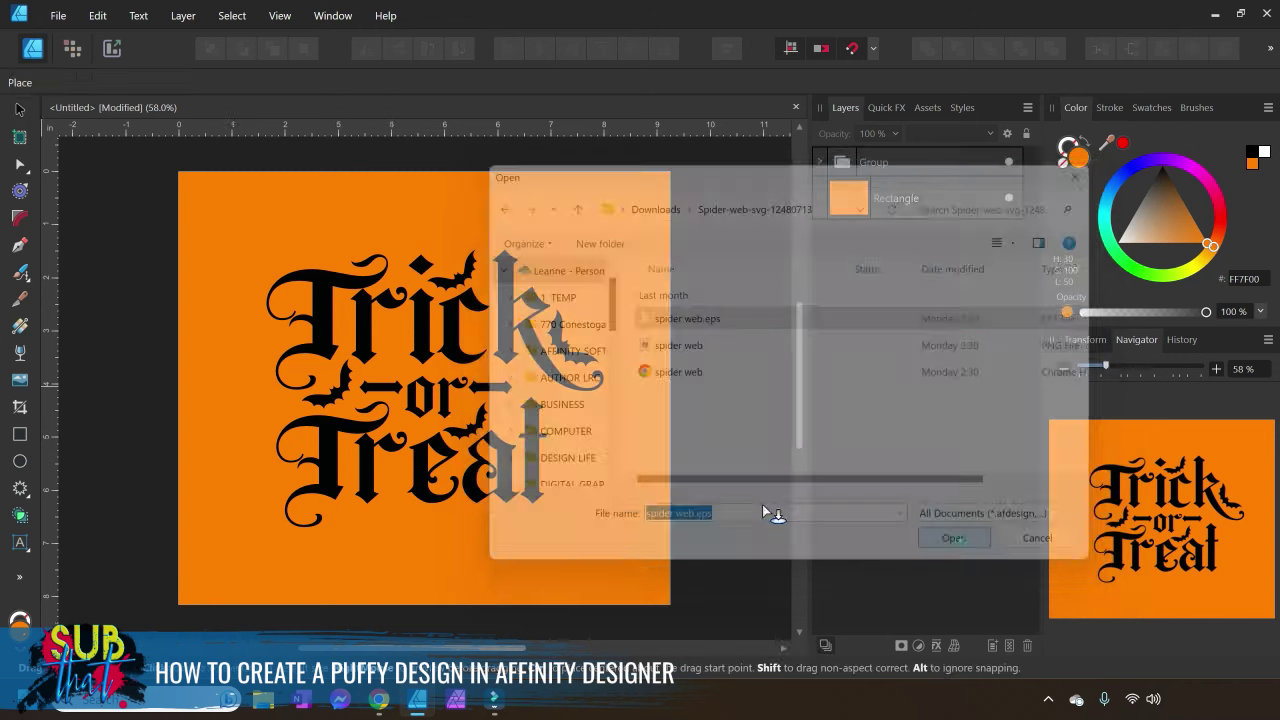
pyautogui.moveTo(250, 203); pyautogui.dragTo(627, 580)
pyautogui.moveTo(530, 490); pyautogui.dragTo(481, 446)
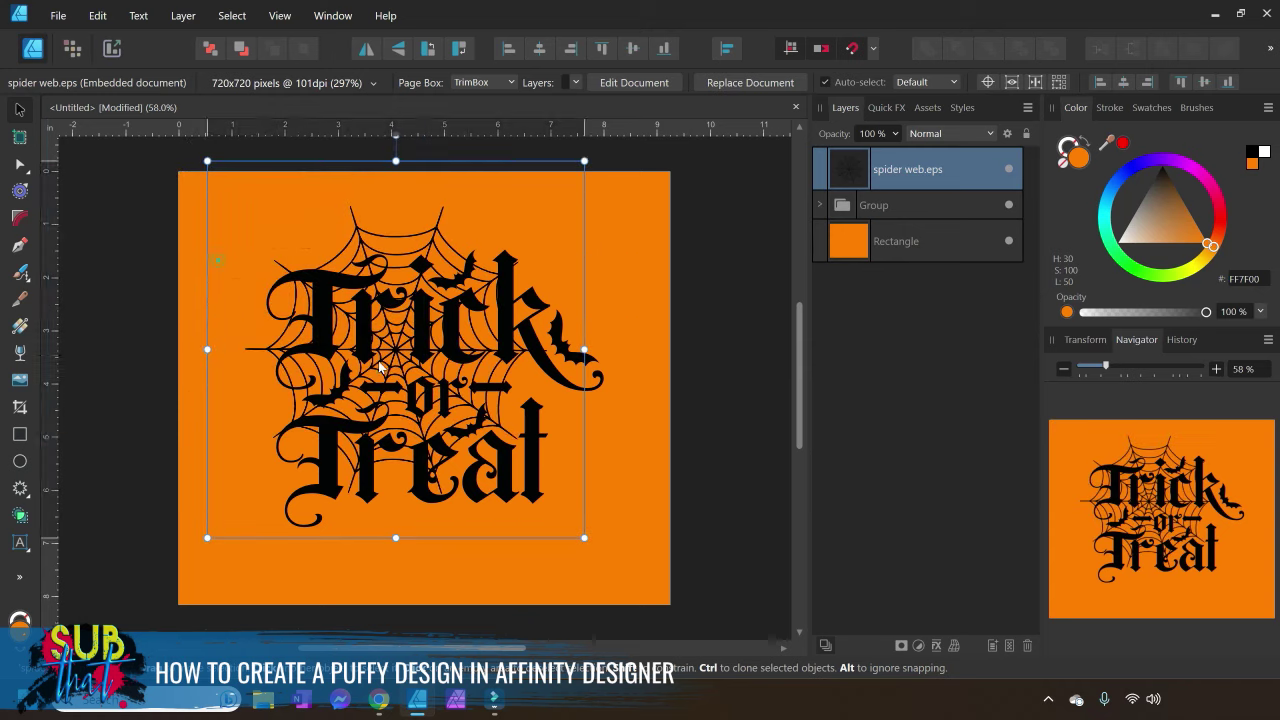
# Open the embedded spider web document for editing, copy its web curves and return to the tumbler document
pyautogui.click(665, 85)
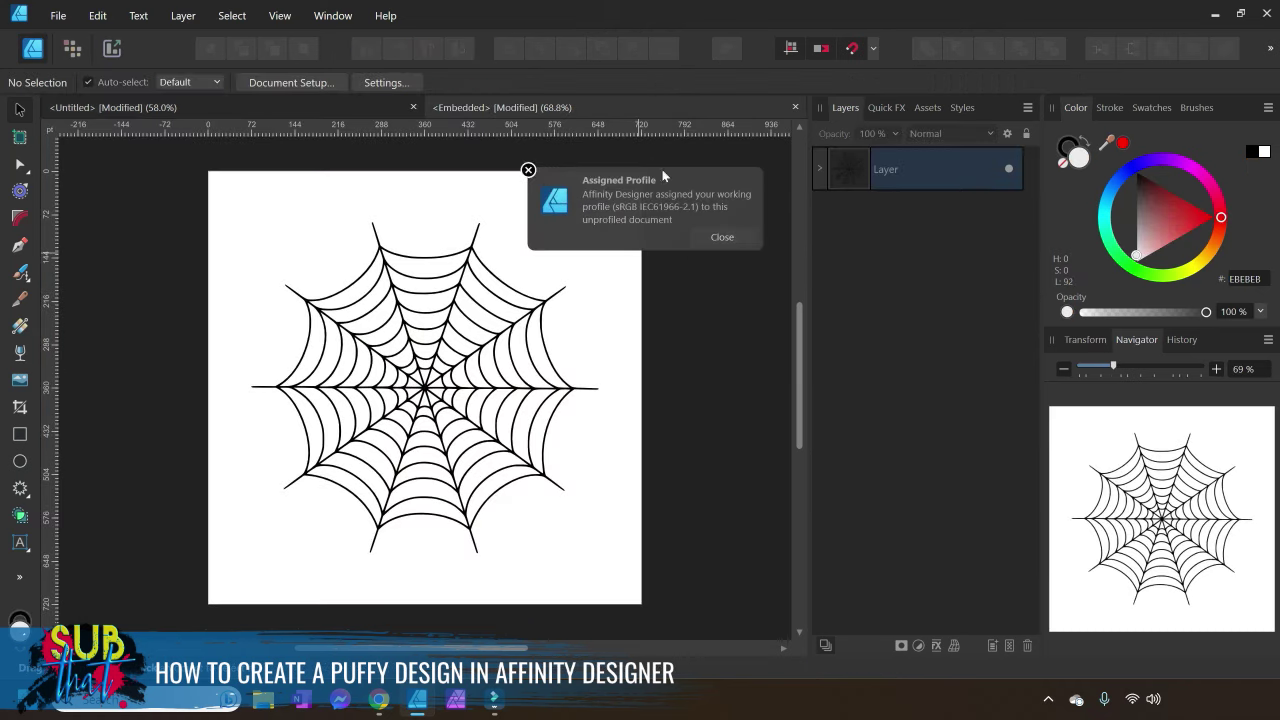
pyautogui.click(818, 167)
pyautogui.click(879, 215)
pyautogui.rightClick(861, 216)
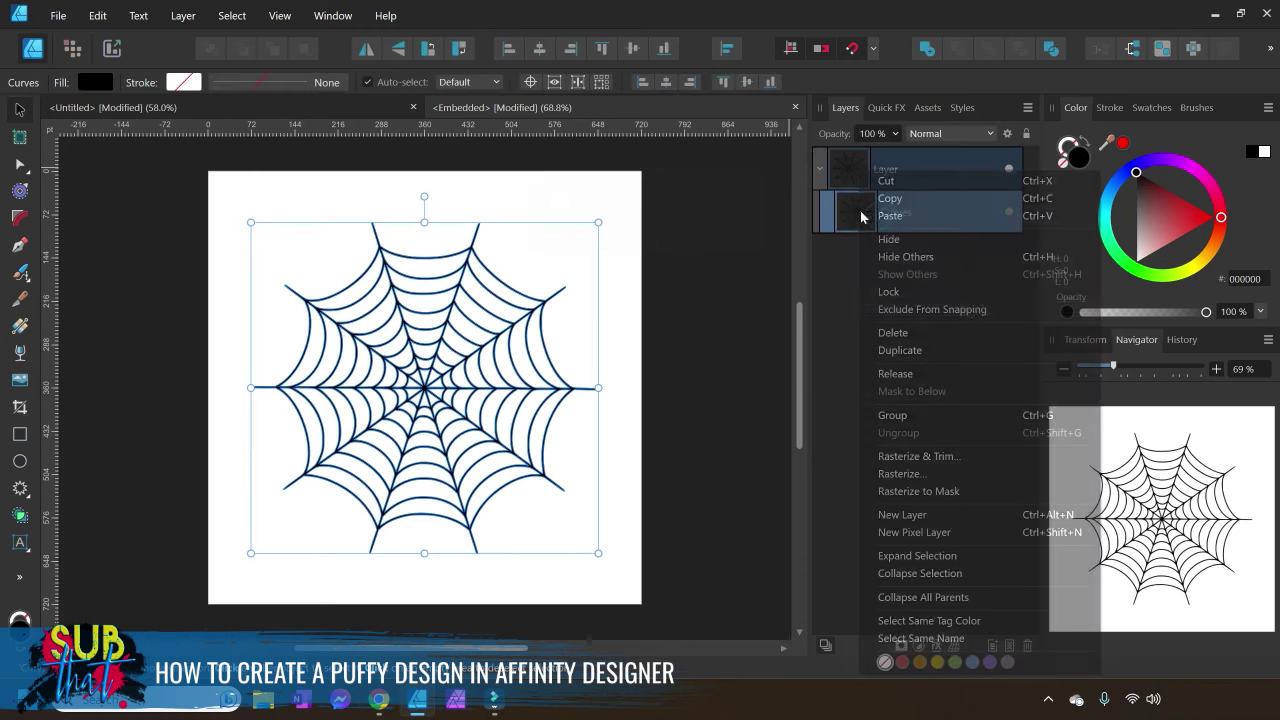
pyautogui.click(904, 204)
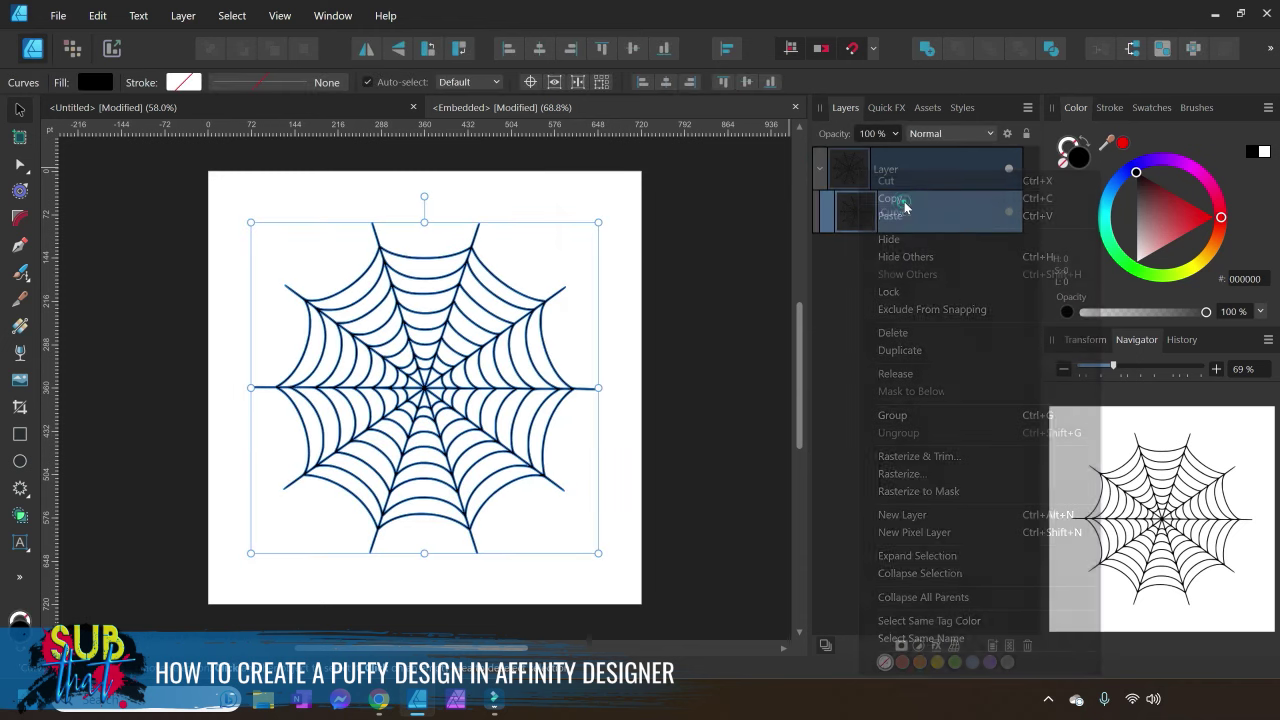
pyautogui.click(368, 107)
# Paste the web curves beneath the lettering and shift them past the rectangle's left edge, moving the embedded web aside
pyautogui.hotkey('ctrl', 'v')
pyautogui.moveTo(313, 240); pyautogui.dragTo(628, 240)
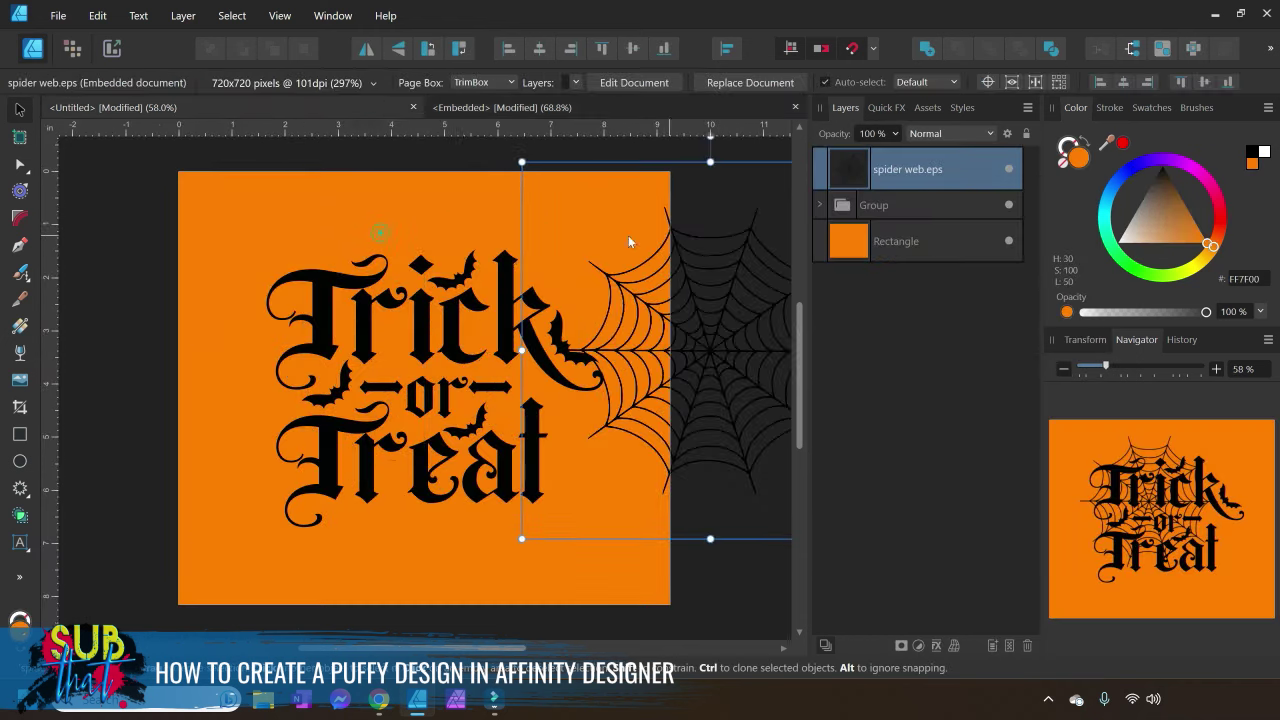
pyautogui.click(256, 216)
pyautogui.rightClick(256, 216)
pyautogui.click(285, 249)
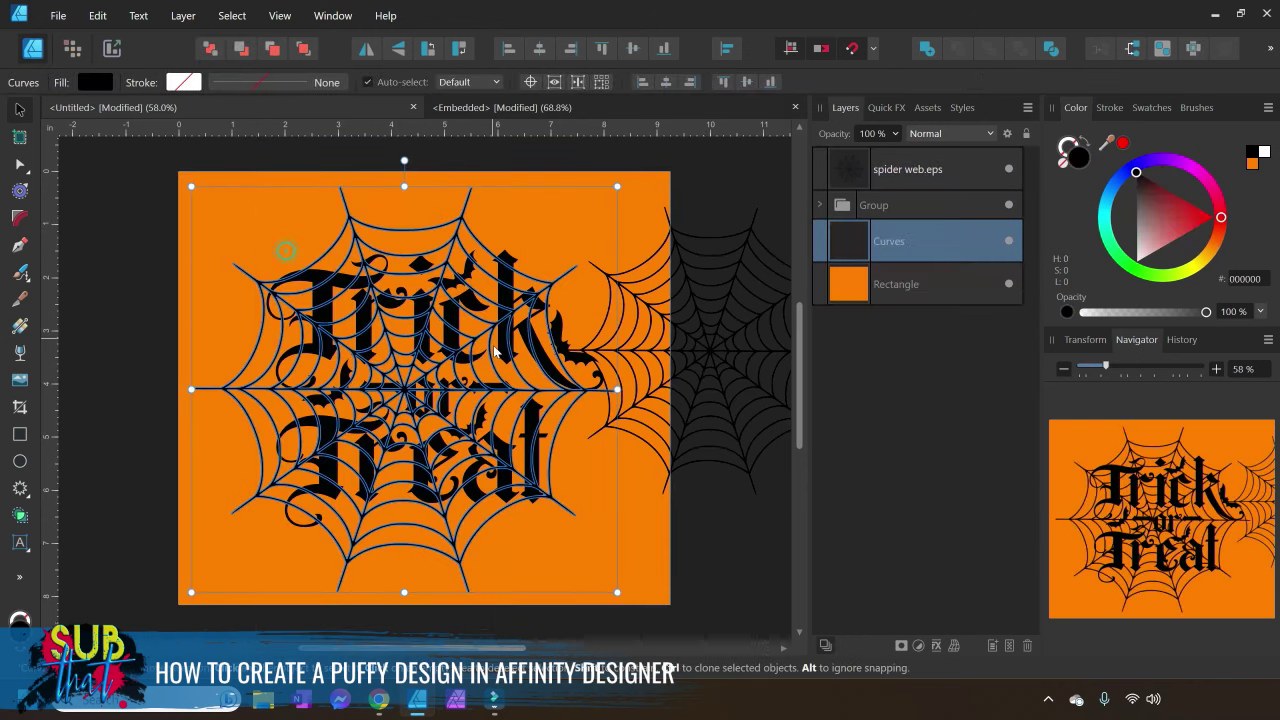
pyautogui.moveTo(494, 350); pyautogui.dragTo(385, 337)
# Delete the embedded spider web.eps layer from the tumbler design and close its embedded document
pyautogui.click(758, 342)
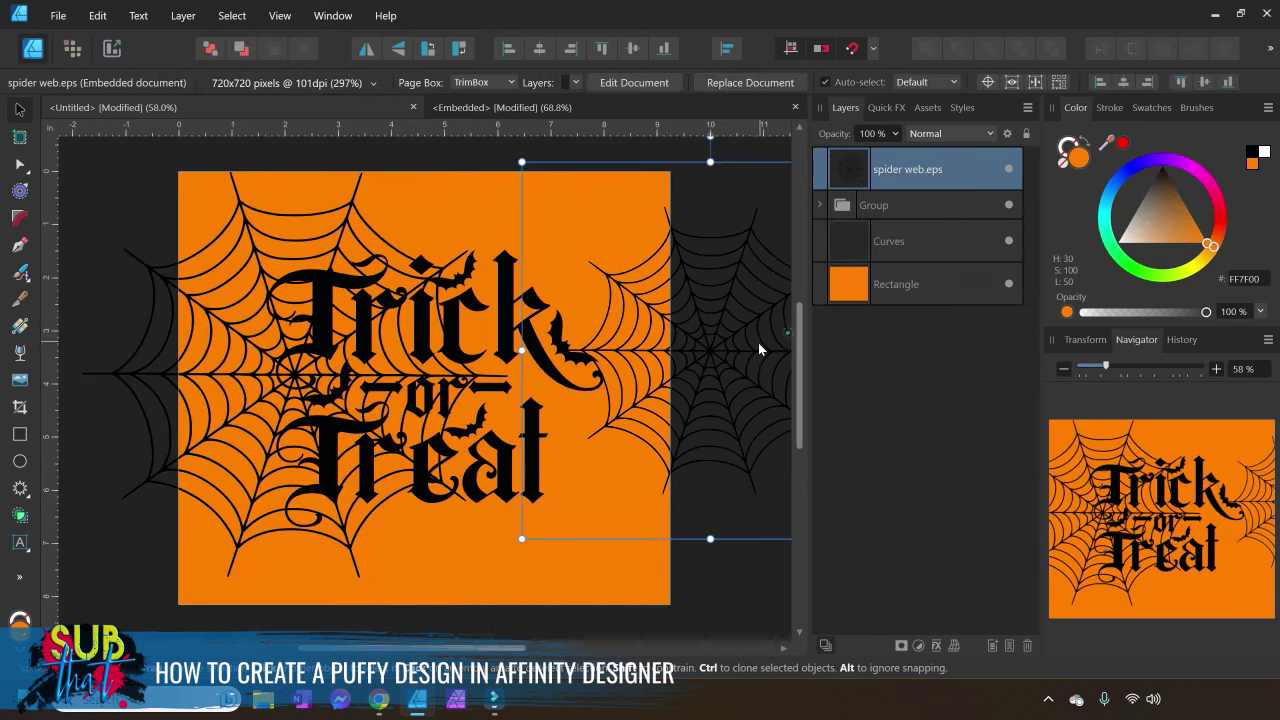
pyautogui.click(1030, 646)
pyautogui.click(779, 106)
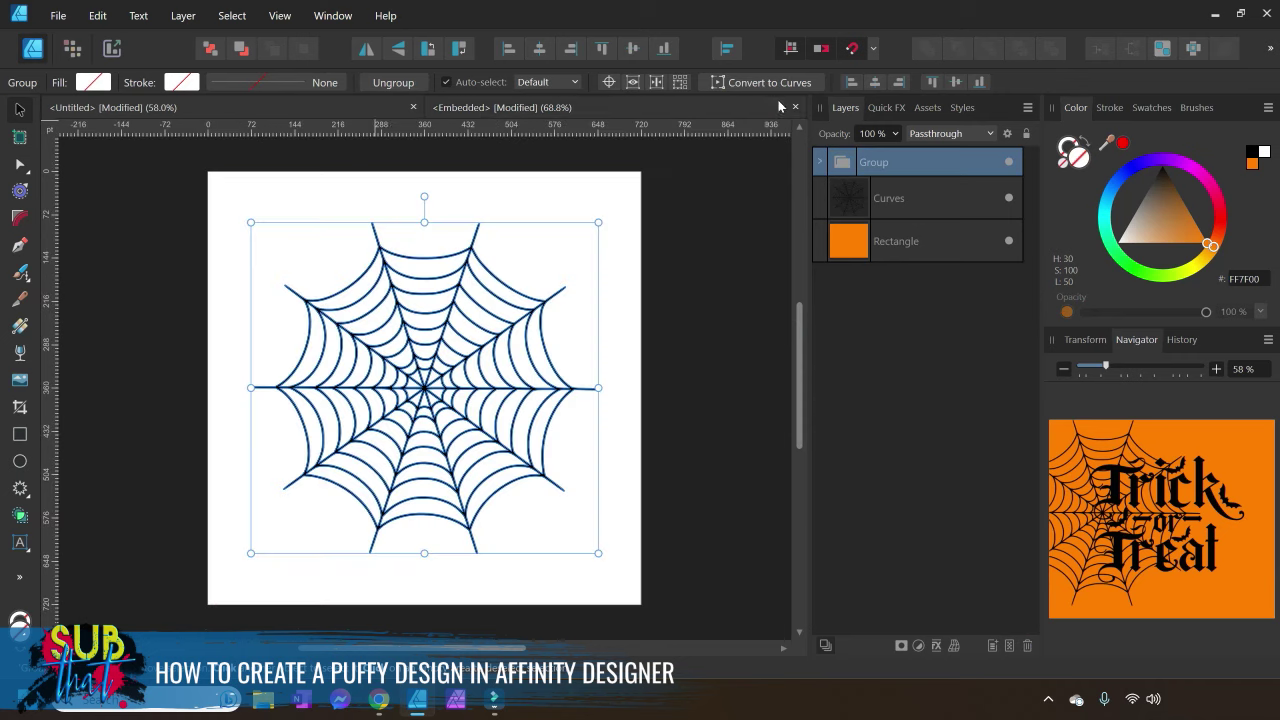
pyautogui.click(795, 107)
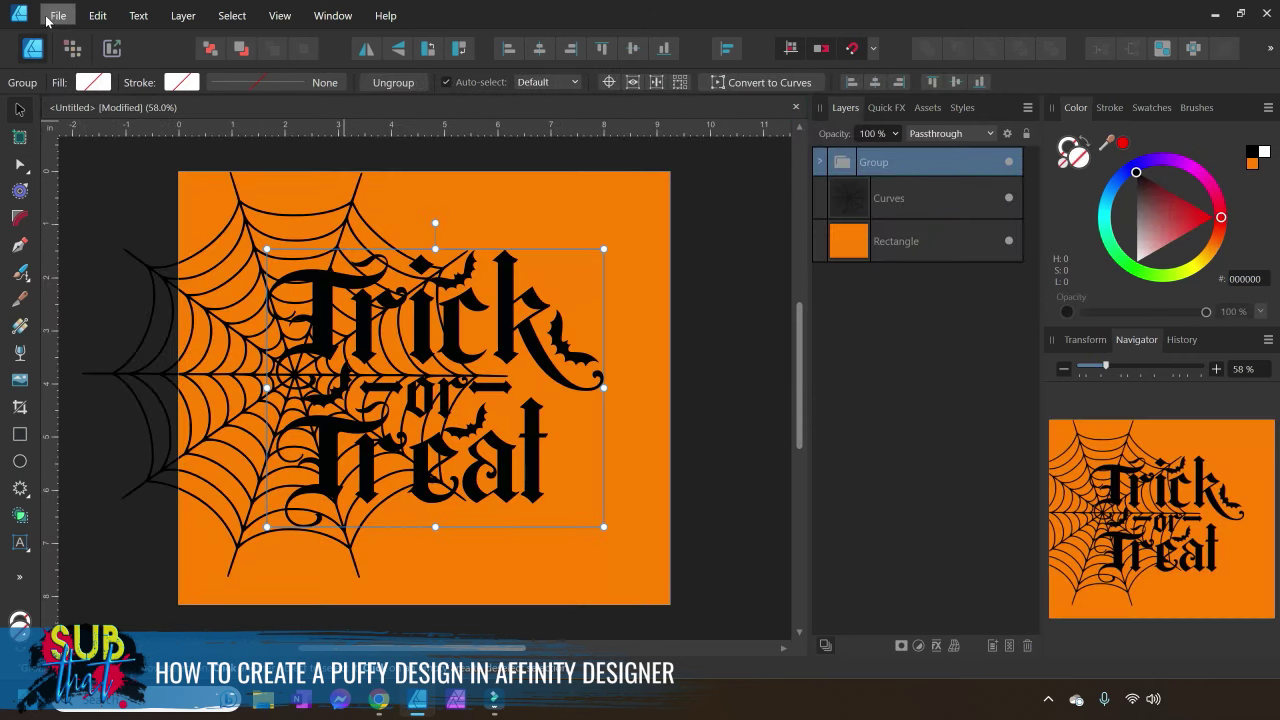
# Open Ghost.eps from the Ghost-5056017 folder in Downloads as a separate document
pyautogui.click(50, 16)
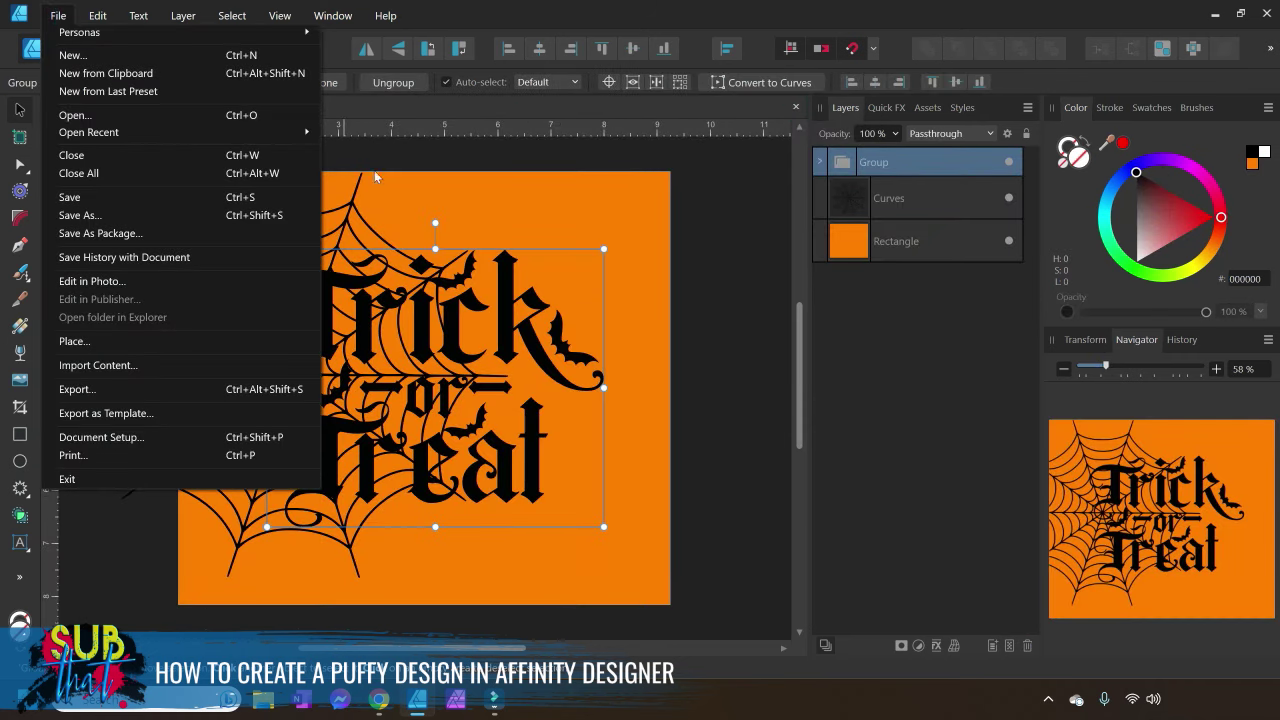
pyautogui.click(189, 115)
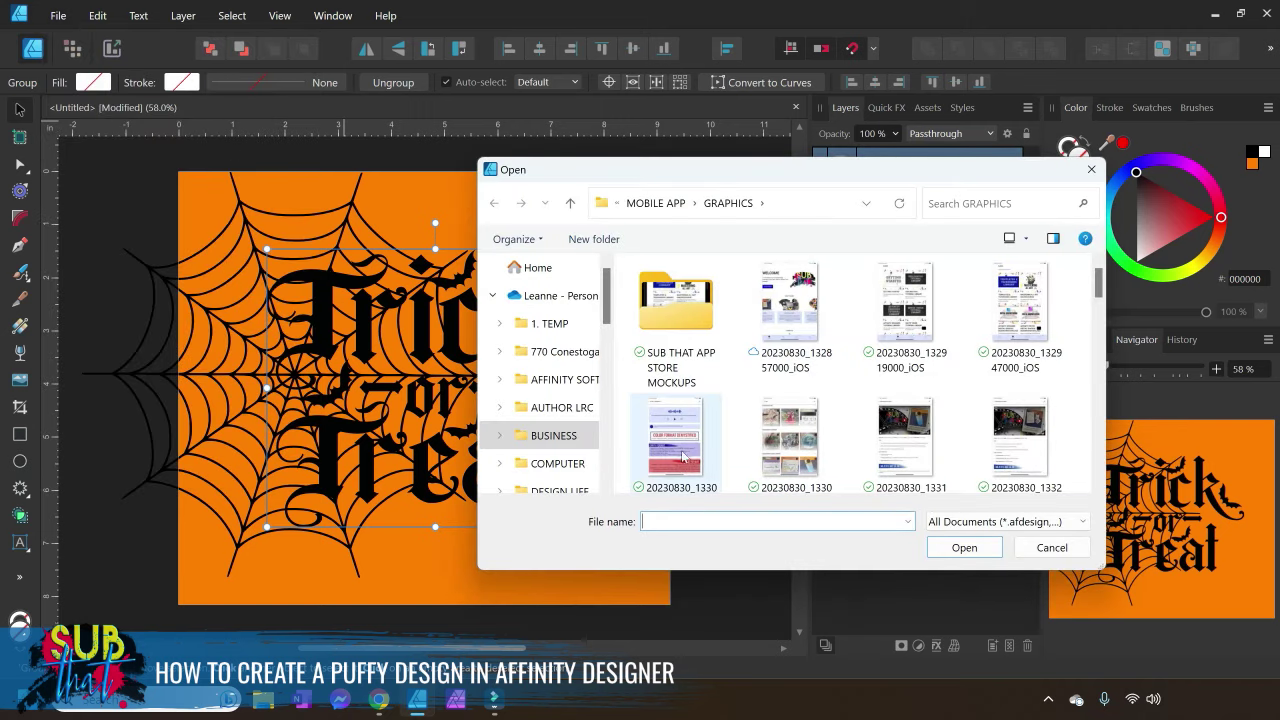
pyautogui.moveTo(605, 318); pyautogui.dragTo(604, 450)
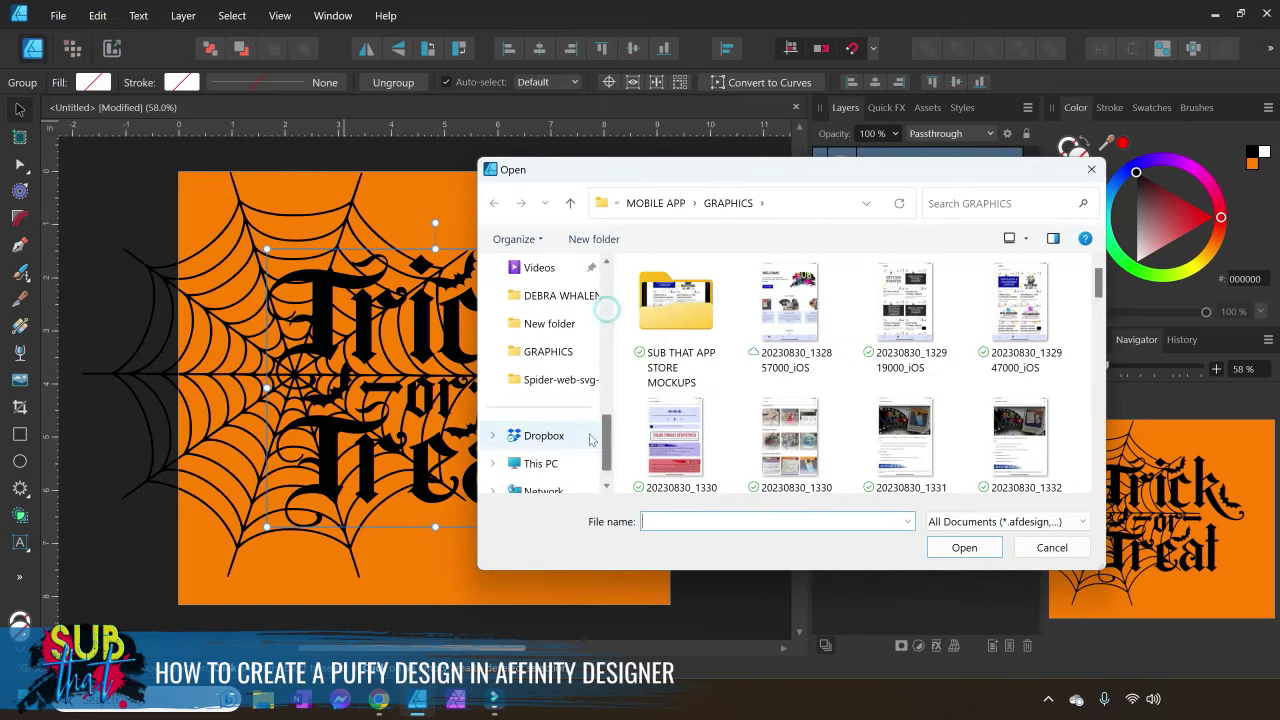
pyautogui.scroll(3, 560, 385)
pyautogui.click(551, 381)
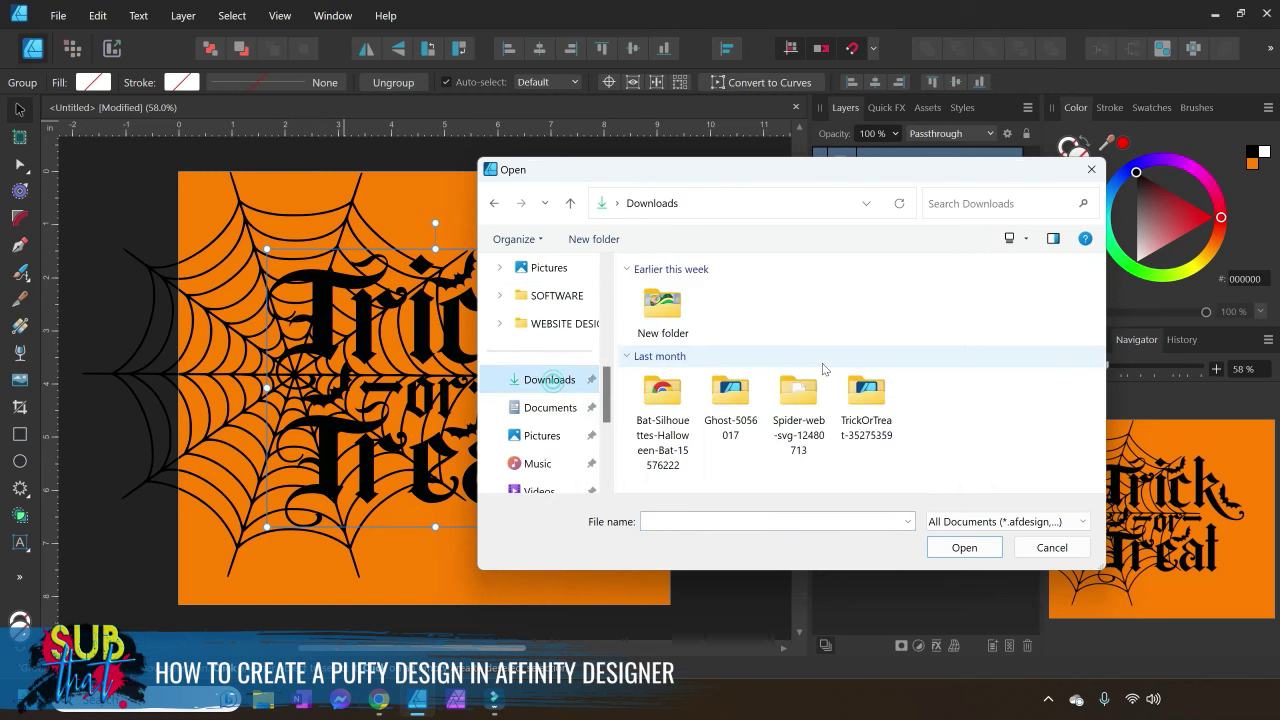
pyautogui.doubleClick(752, 432)
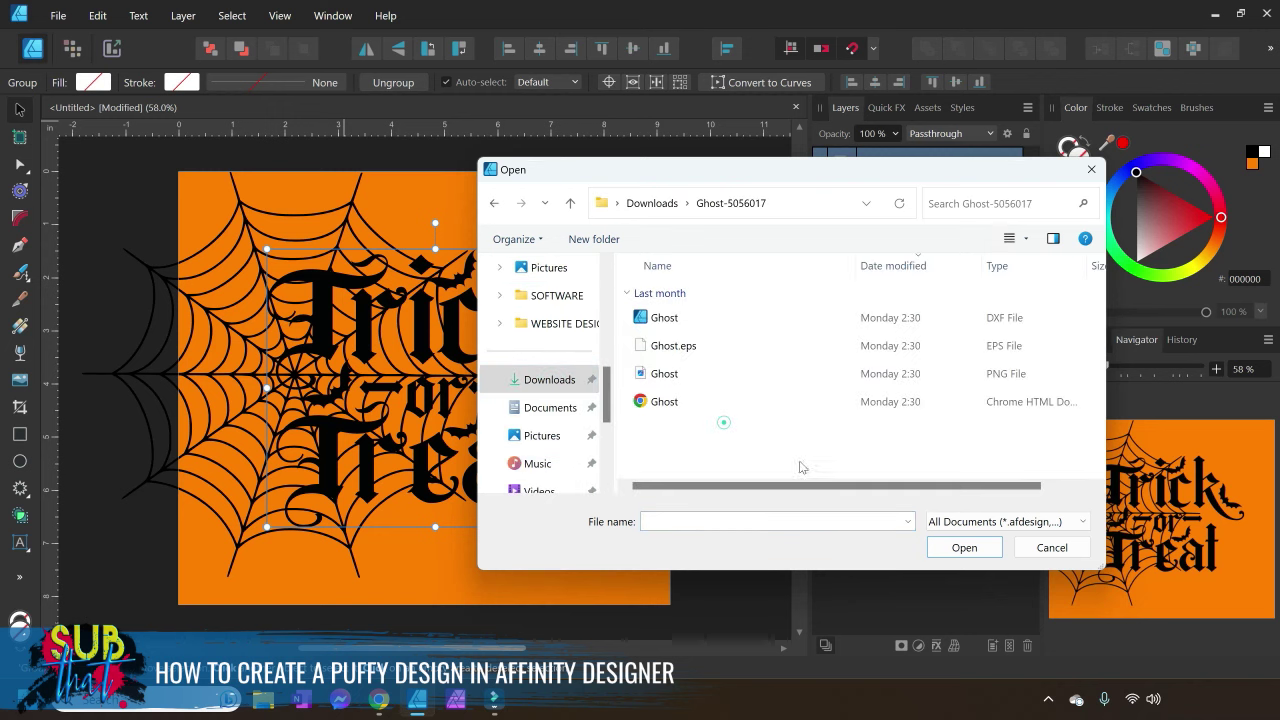
pyautogui.click(737, 346)
pyautogui.doubleClick(737, 345)
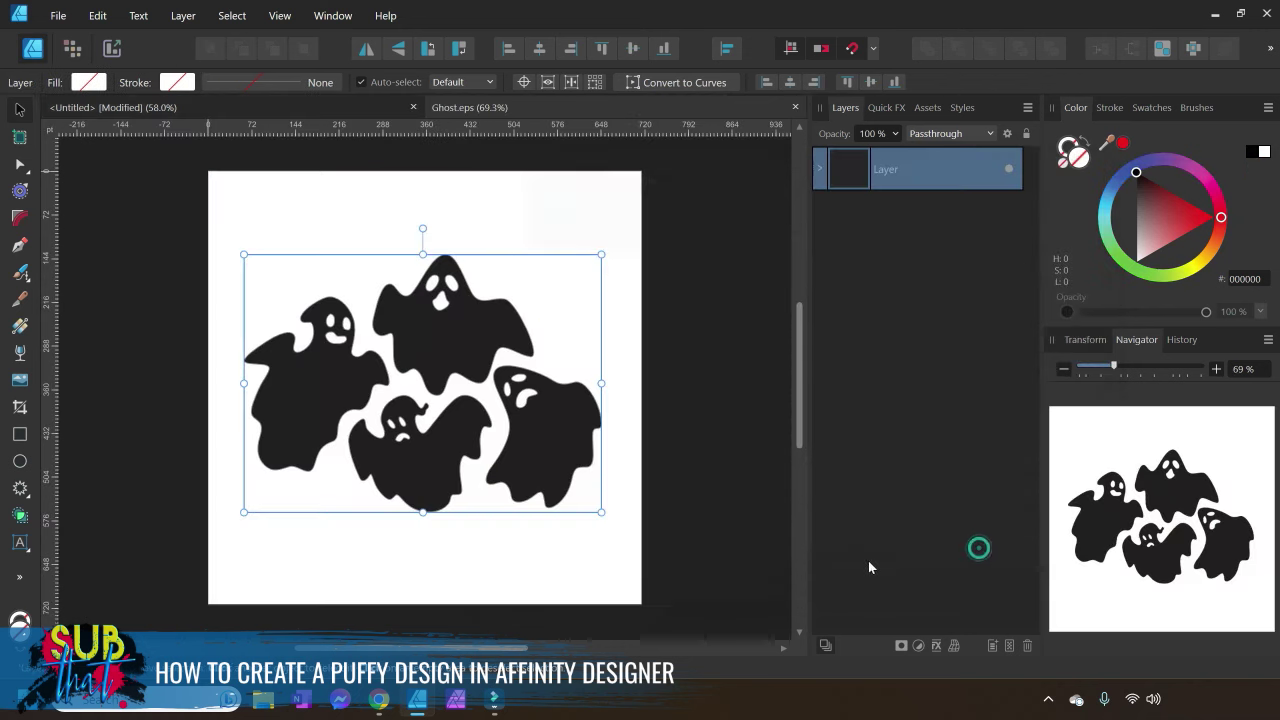
pyautogui.click(727, 240)
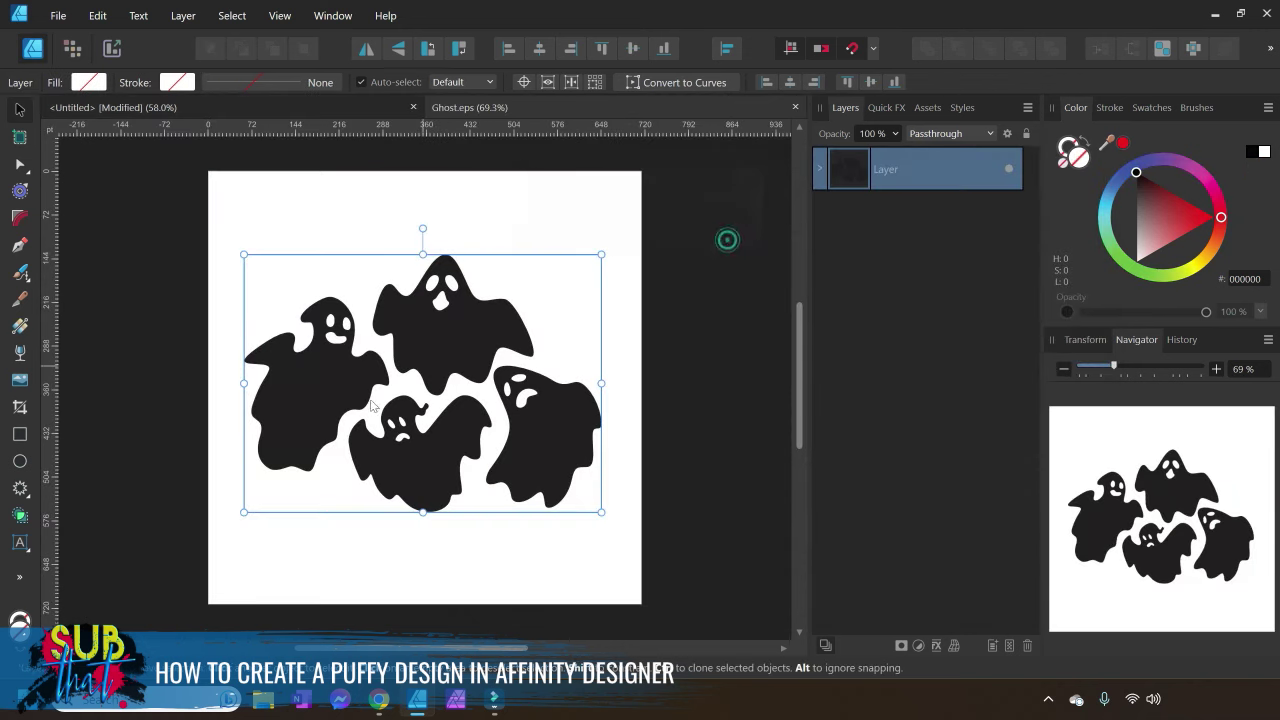
# Return to the tumbler document and move the spider web so its center sits on the rectangle's top-left corner
pyautogui.click(263, 106)
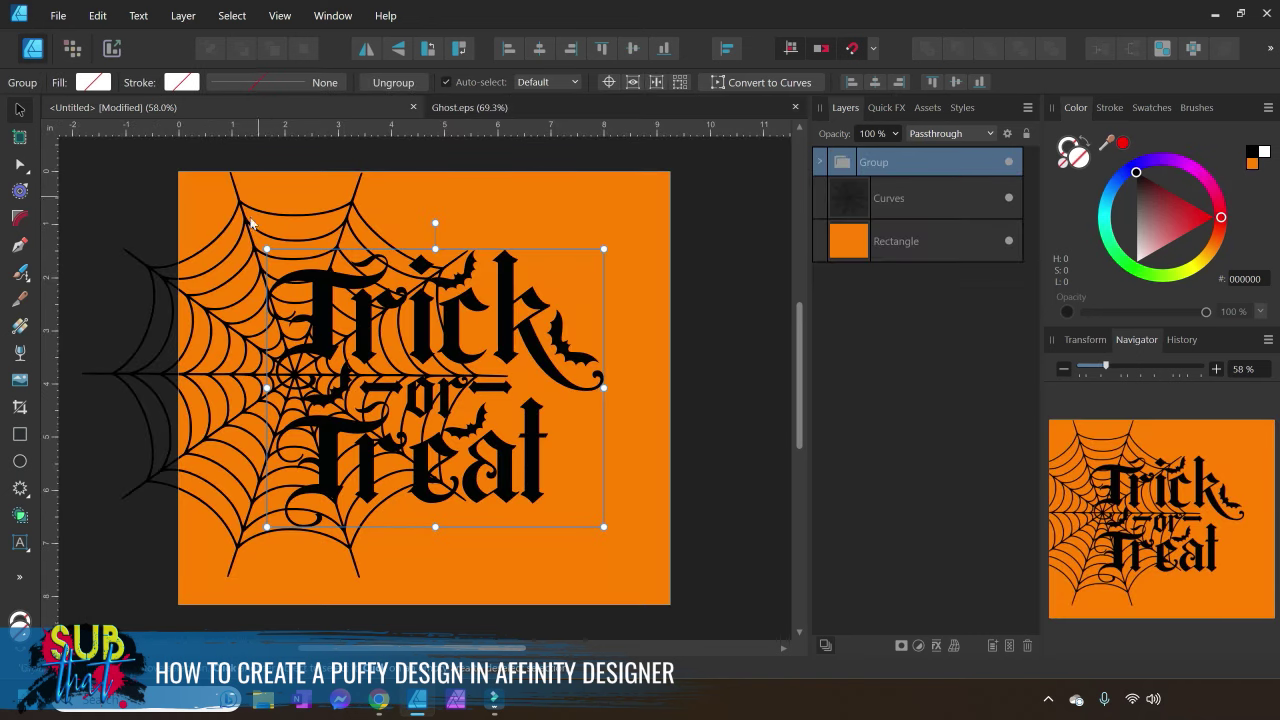
pyautogui.doubleClick(243, 249)
pyautogui.moveTo(240, 345); pyautogui.dragTo(237, 311)
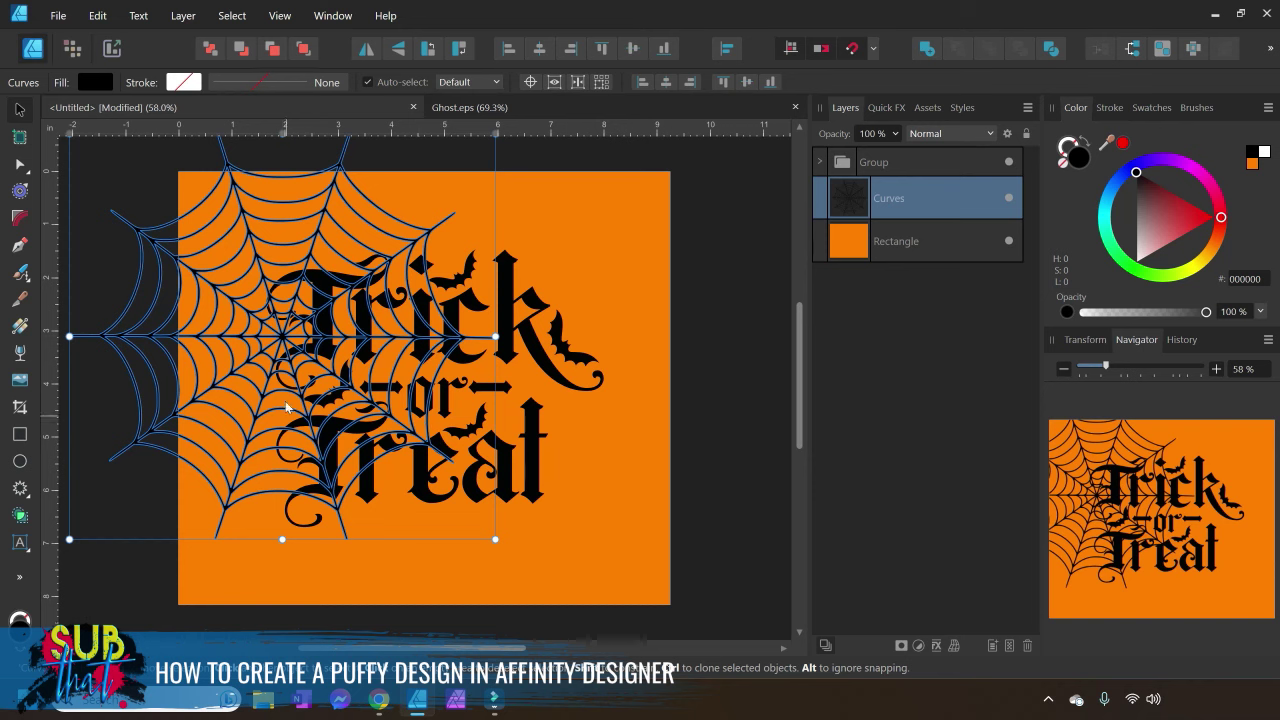
pyautogui.moveTo(286, 422); pyautogui.dragTo(226, 320)
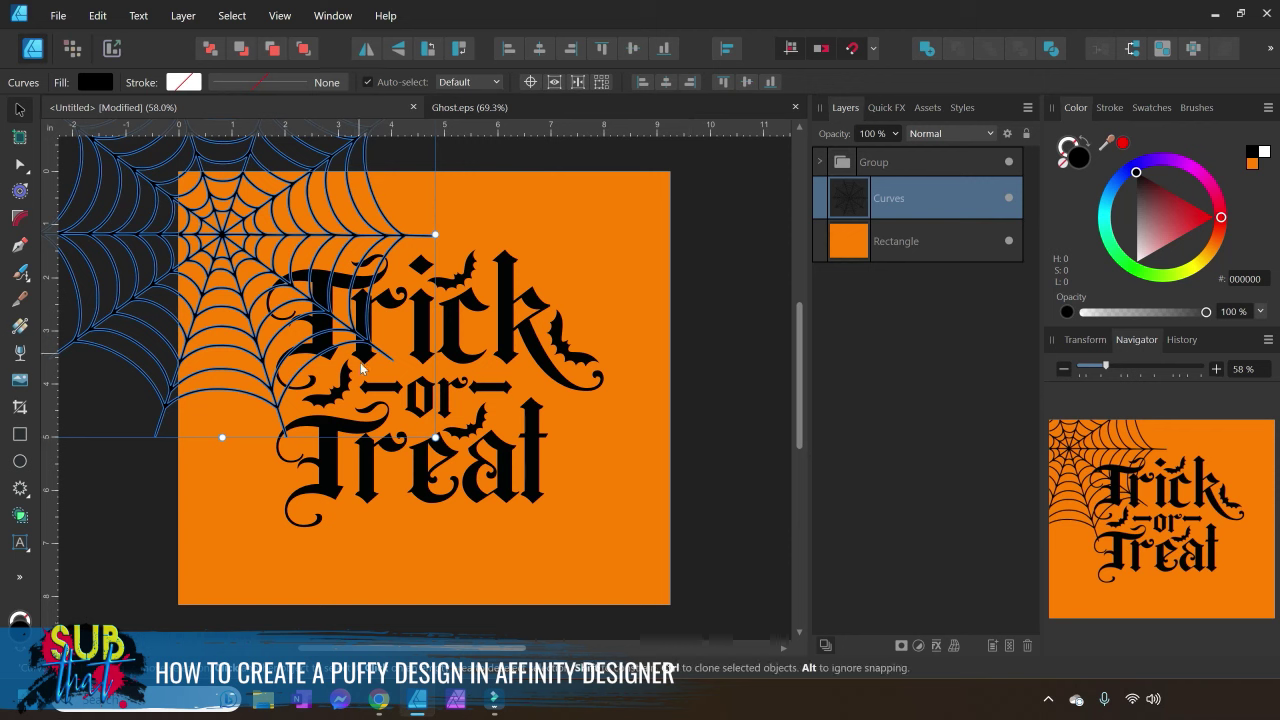
pyautogui.moveTo(306, 284); pyautogui.dragTo(260, 225)
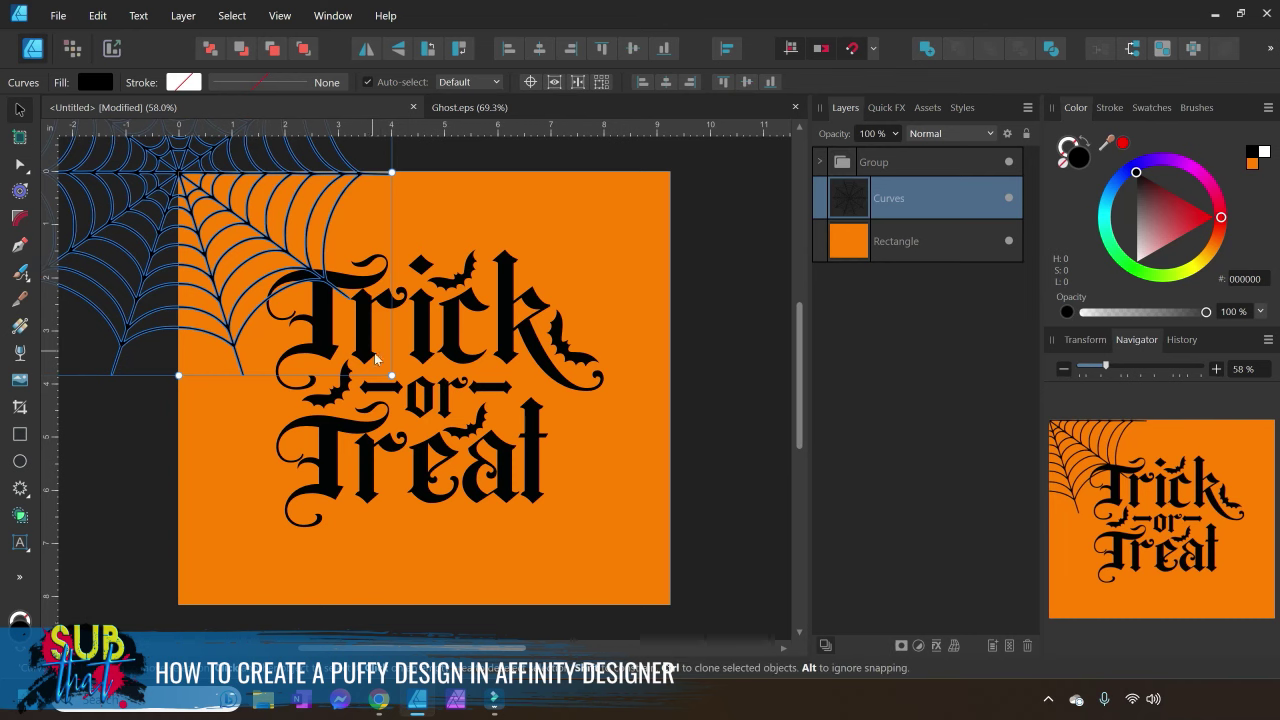
# Rotate the spider web slightly counterclockwise around the rectangle's top-left corner and deselect it
pyautogui.click(1064, 368)
pyautogui.click(1064, 368)
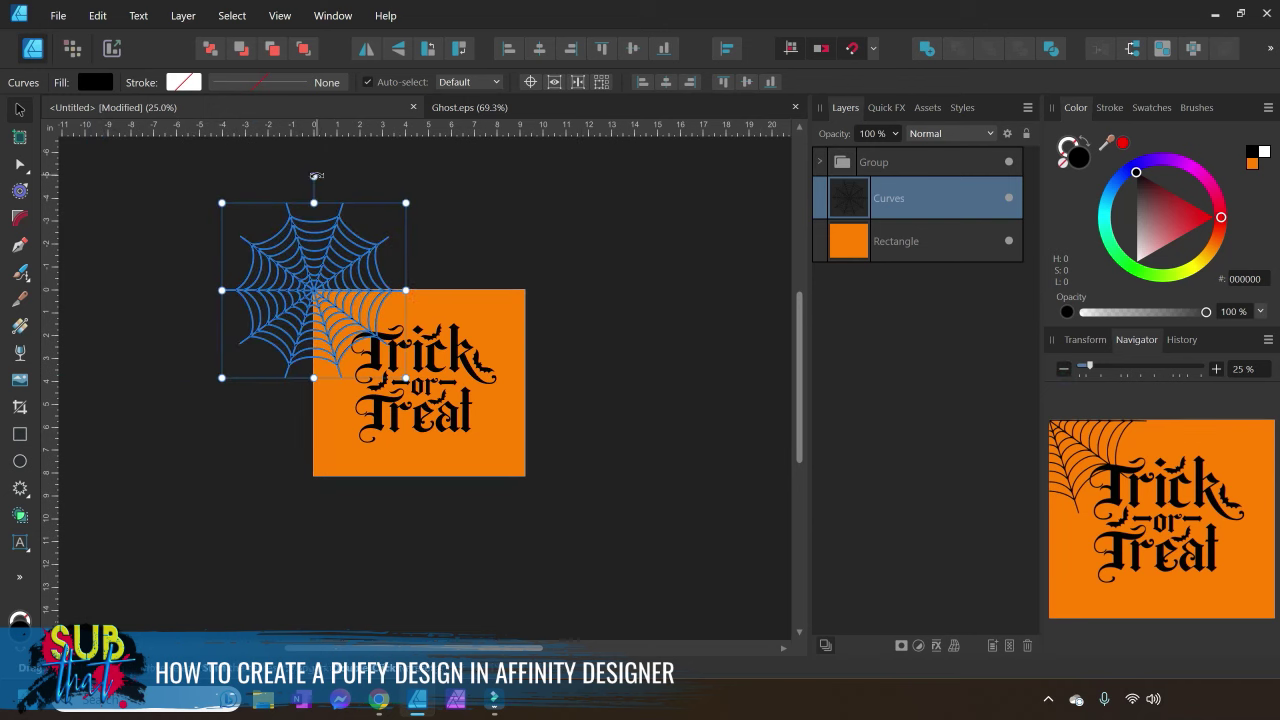
pyautogui.moveTo(313, 175); pyautogui.dragTo(289, 175)
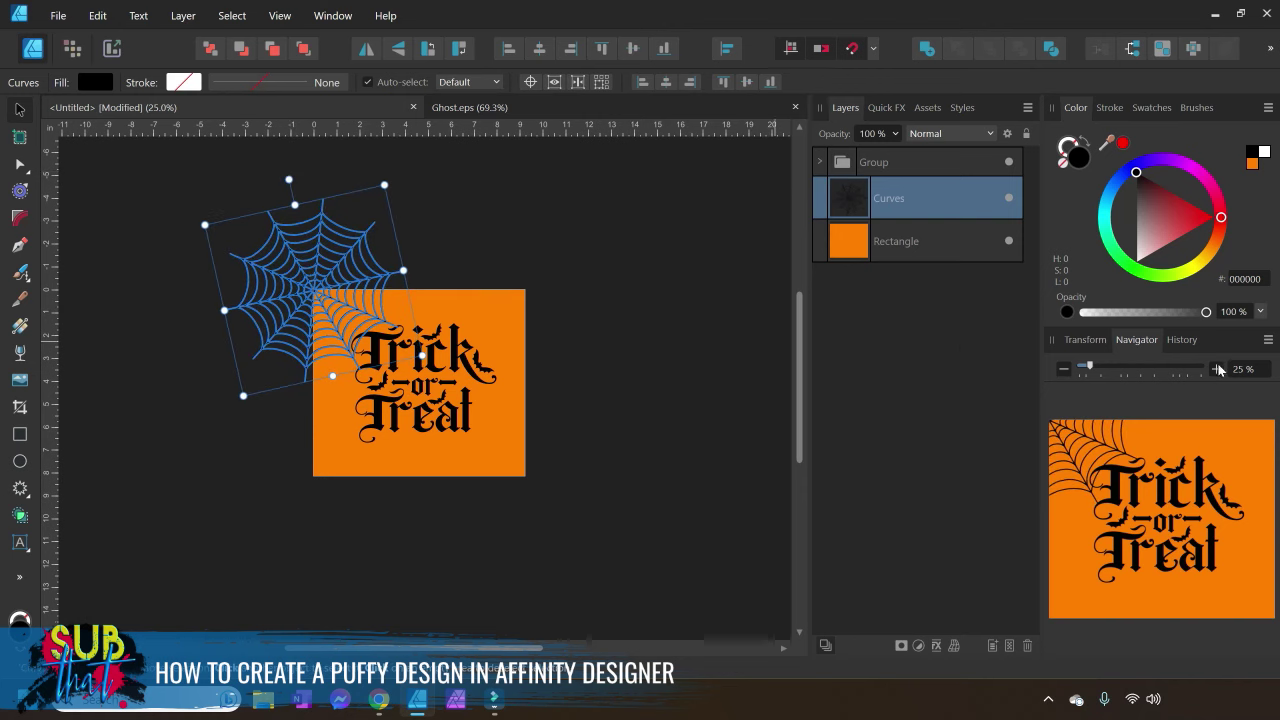
pyautogui.click(601, 371)
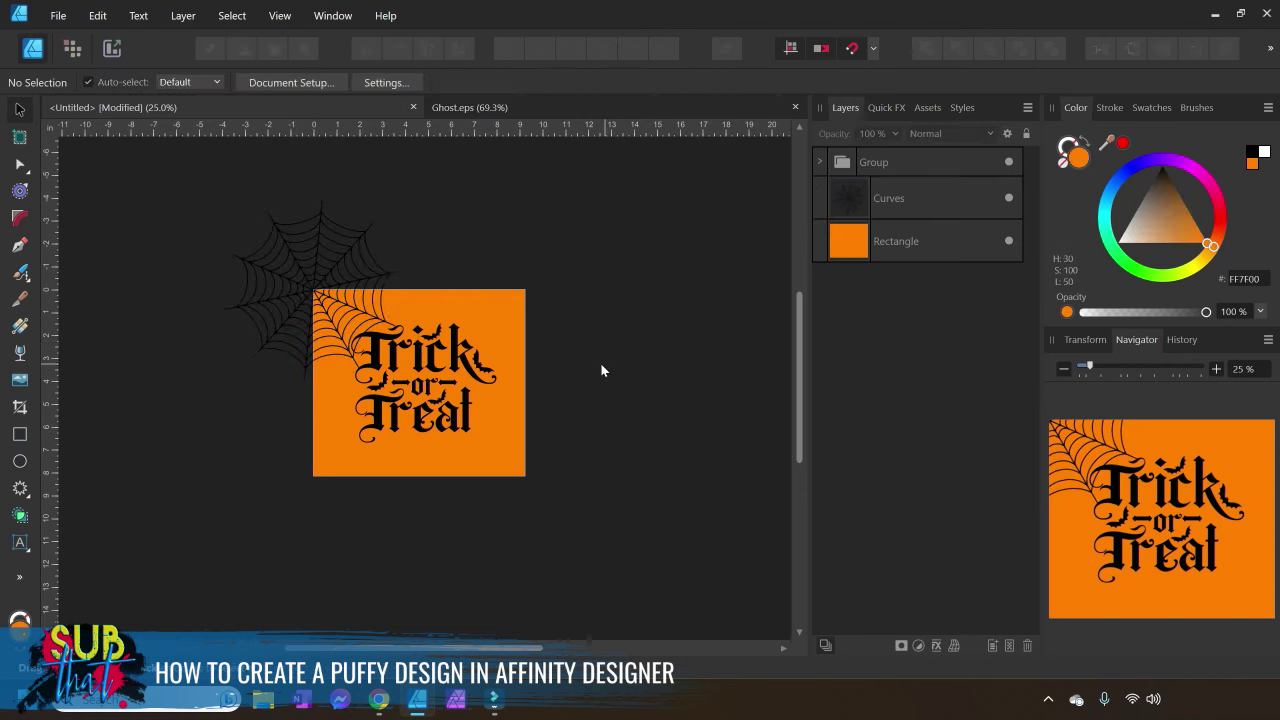
pyautogui.click(1218, 370)
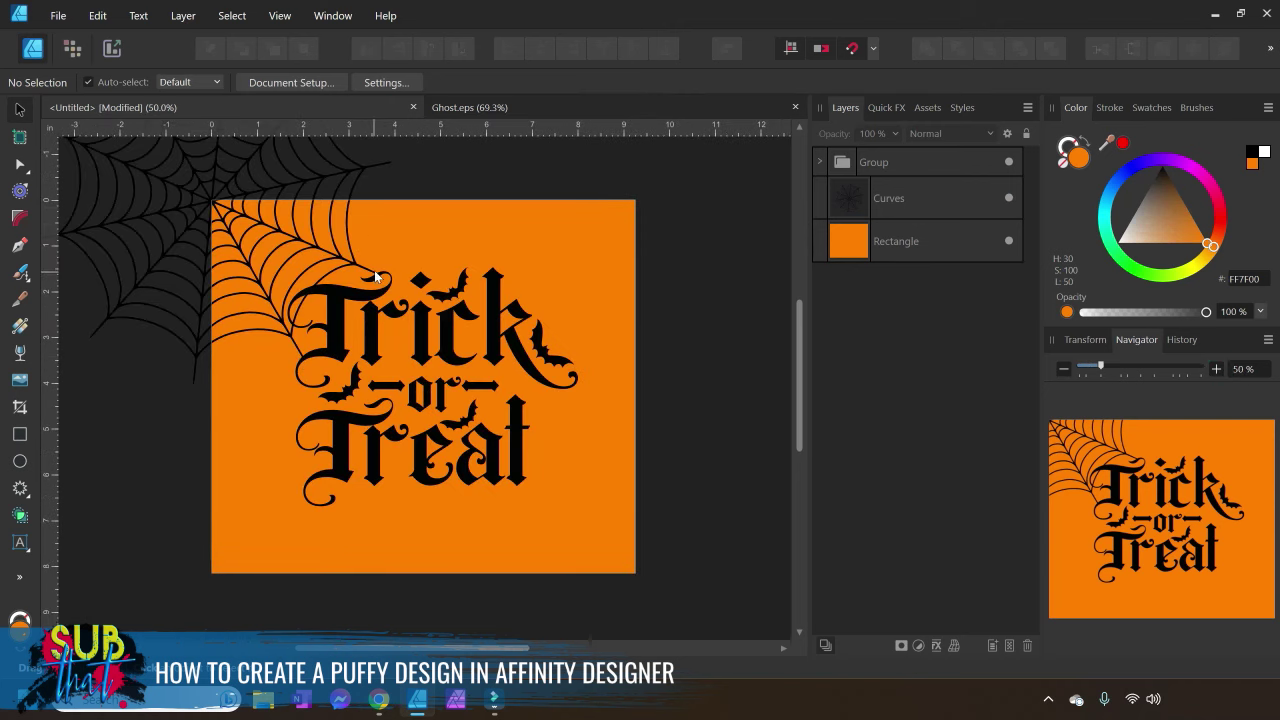
# Duplicate the spider web and move the copy to the orange rectangle's bottom-right corner
pyautogui.click(883, 165)
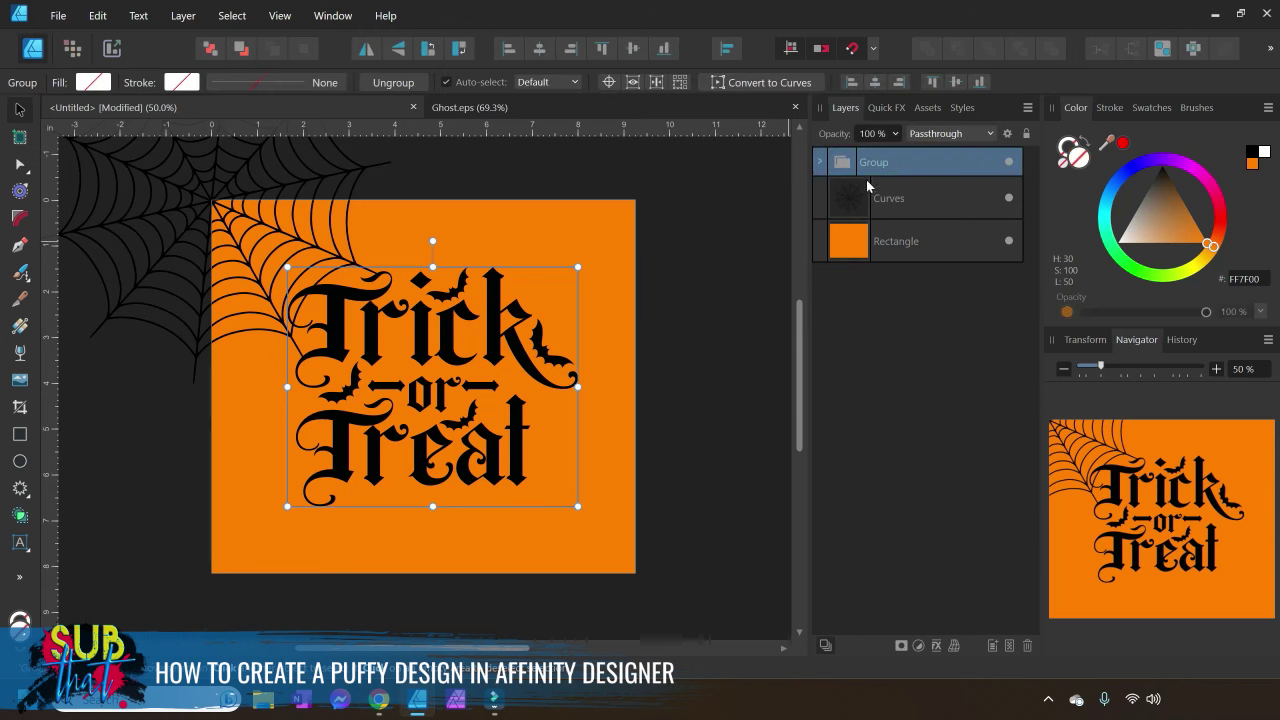
pyautogui.click(838, 204)
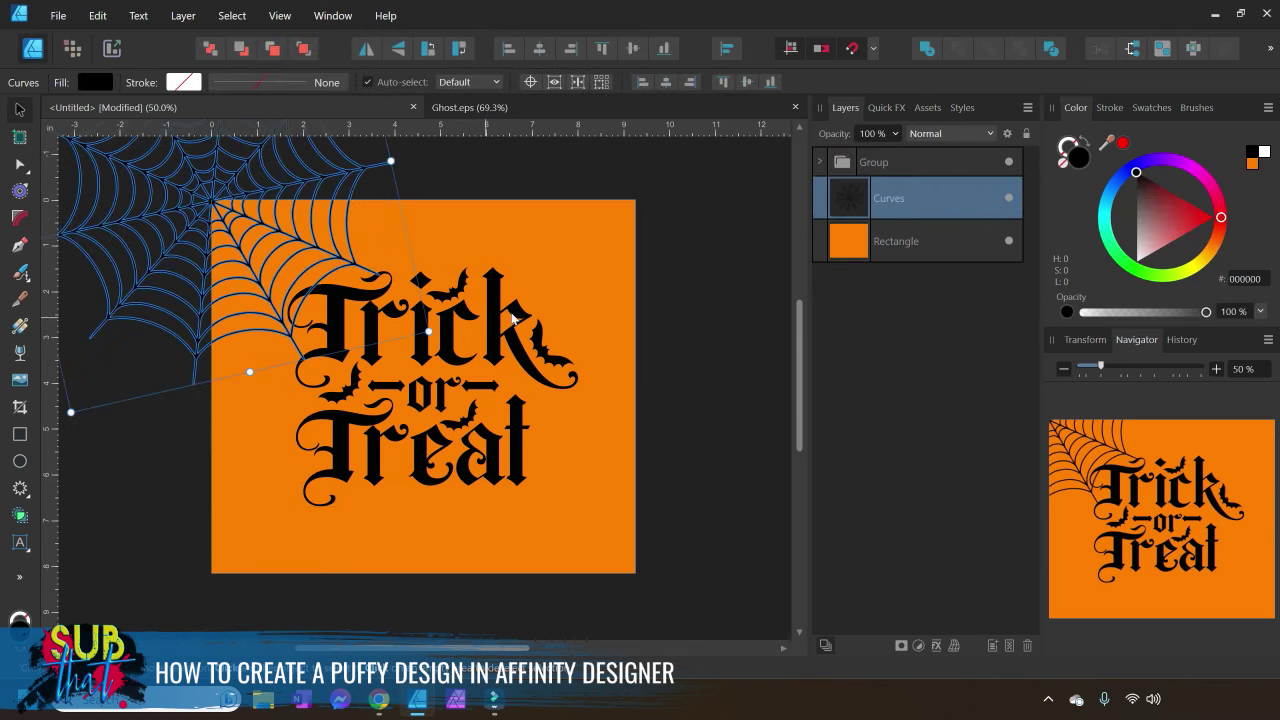
pyautogui.rightClick(860, 204)
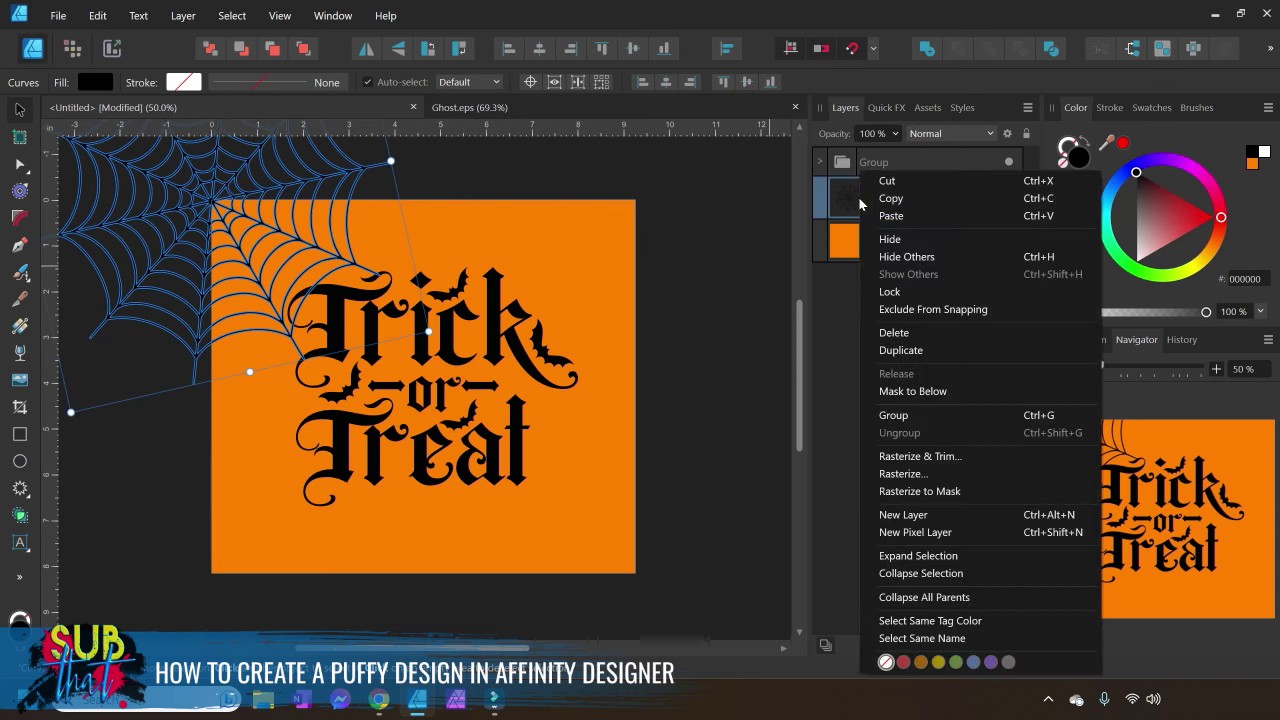
pyautogui.click(901, 350)
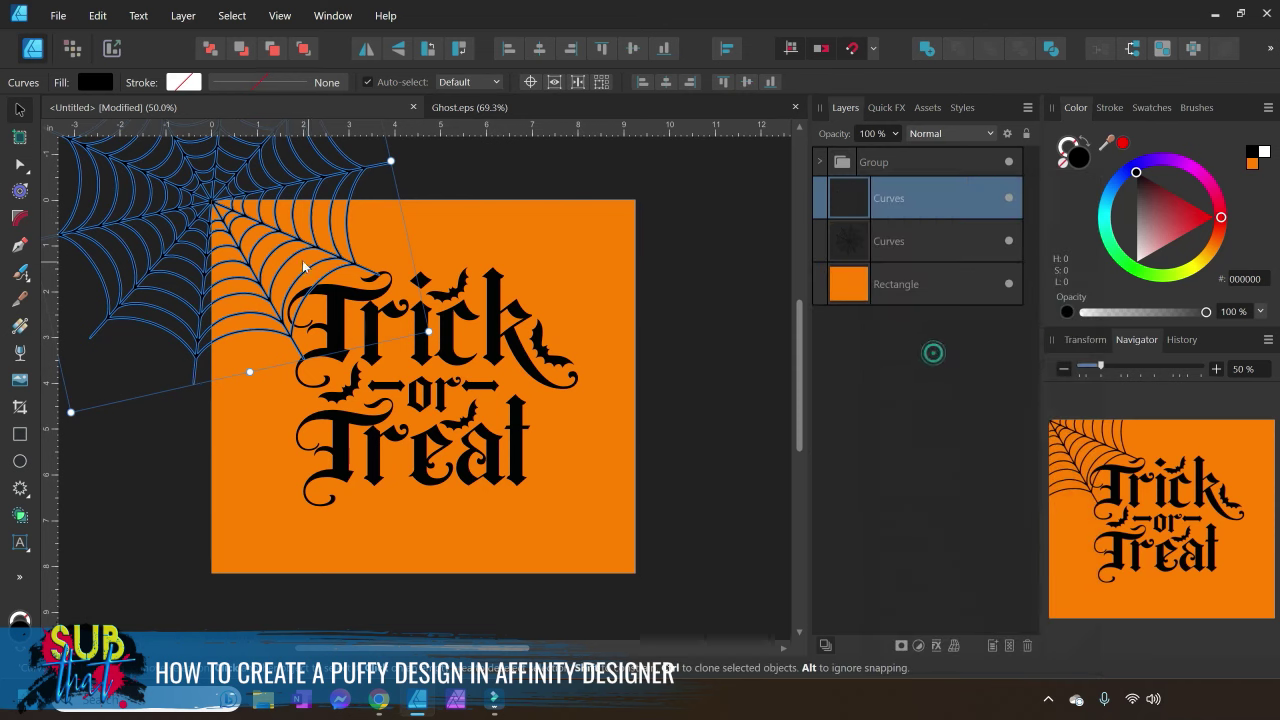
pyautogui.moveTo(200, 194); pyautogui.dragTo(668, 535)
pyautogui.click(1064, 369)
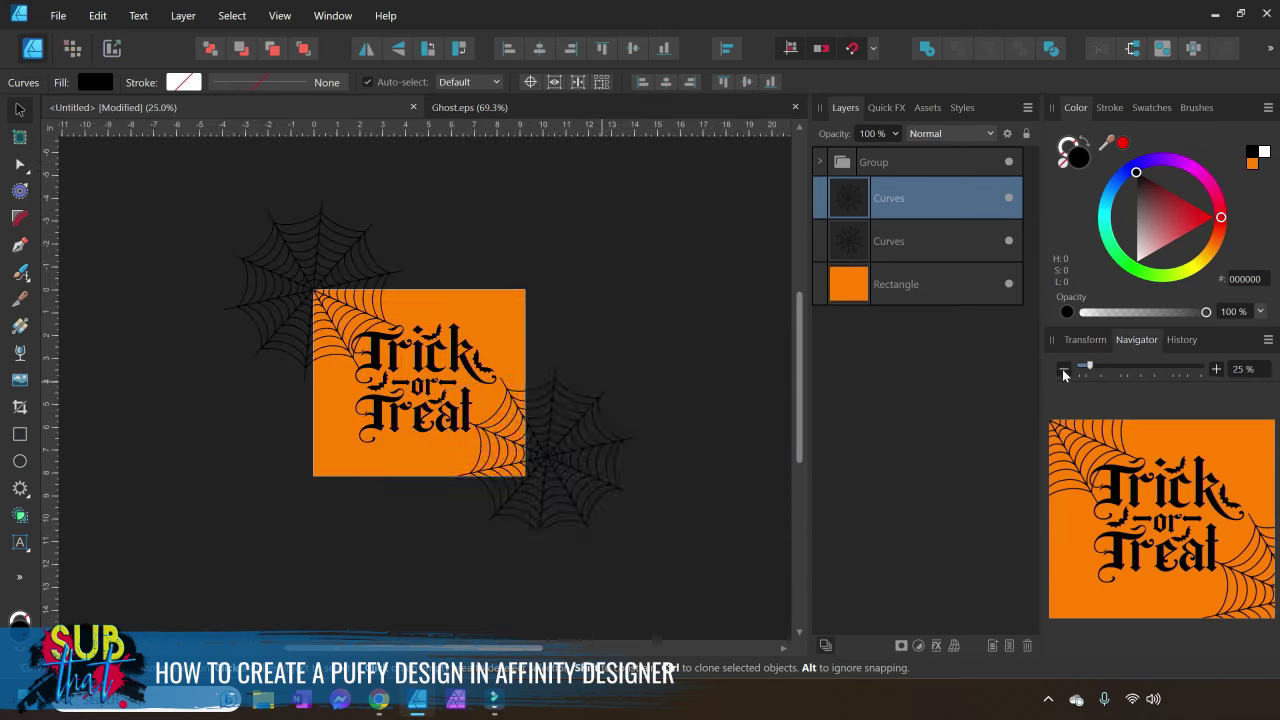
# Rotate the bottom-right spider web slightly counterclockwise, nudge it toward the rectangle's interior and deselect it
pyautogui.moveTo(521, 345); pyautogui.dragTo(514, 346)
pyautogui.moveTo(562, 496); pyautogui.dragTo(569, 496)
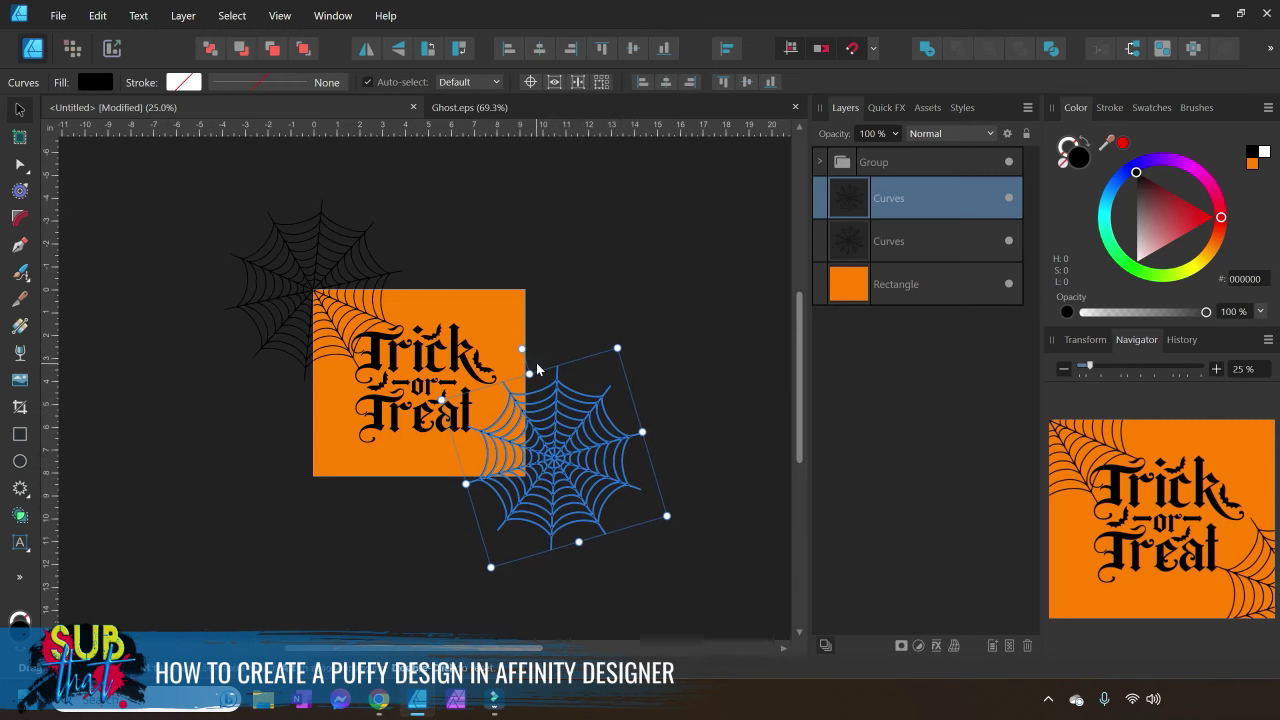
pyautogui.moveTo(519, 349); pyautogui.dragTo(517, 349)
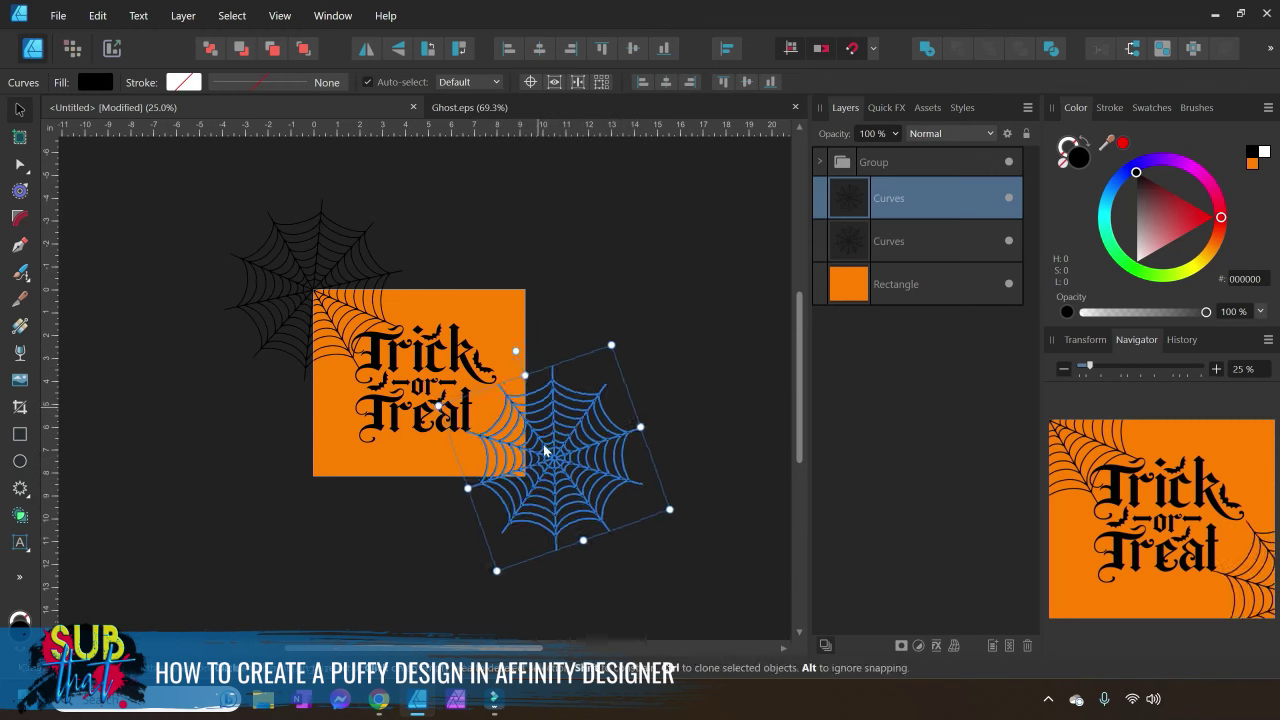
pyautogui.moveTo(543, 449); pyautogui.dragTo(547, 453)
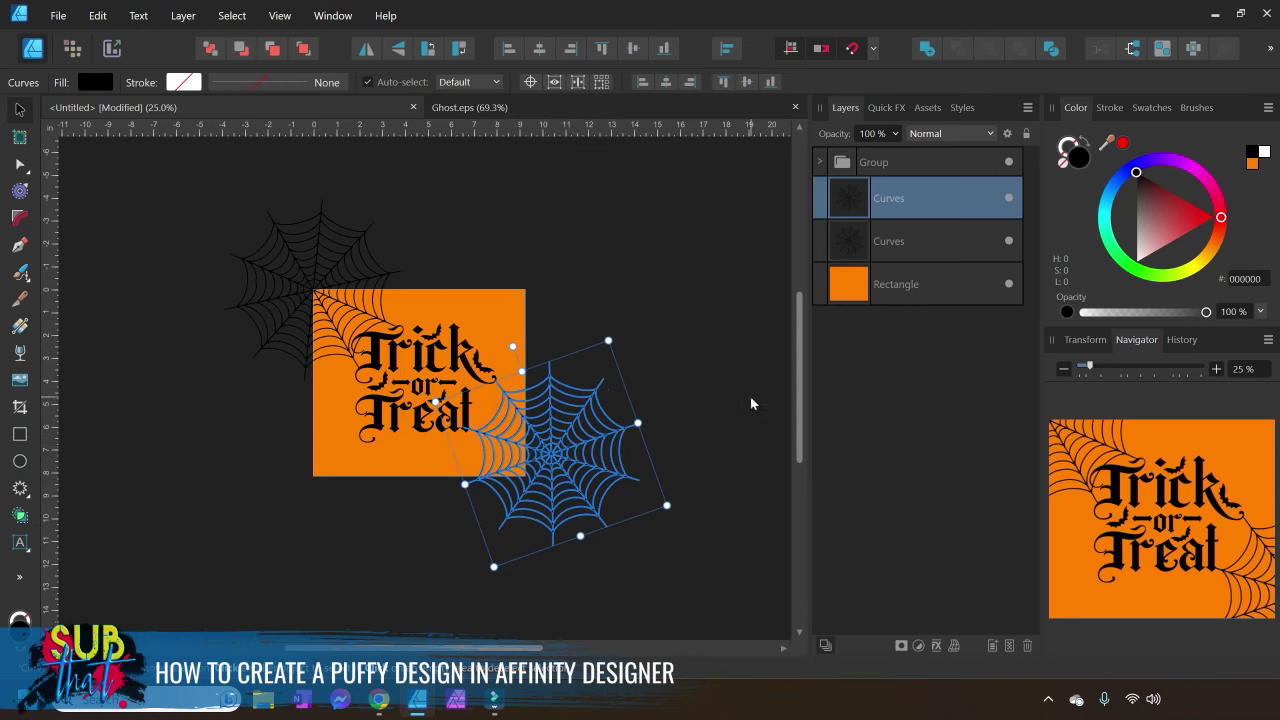
pyautogui.click(691, 389)
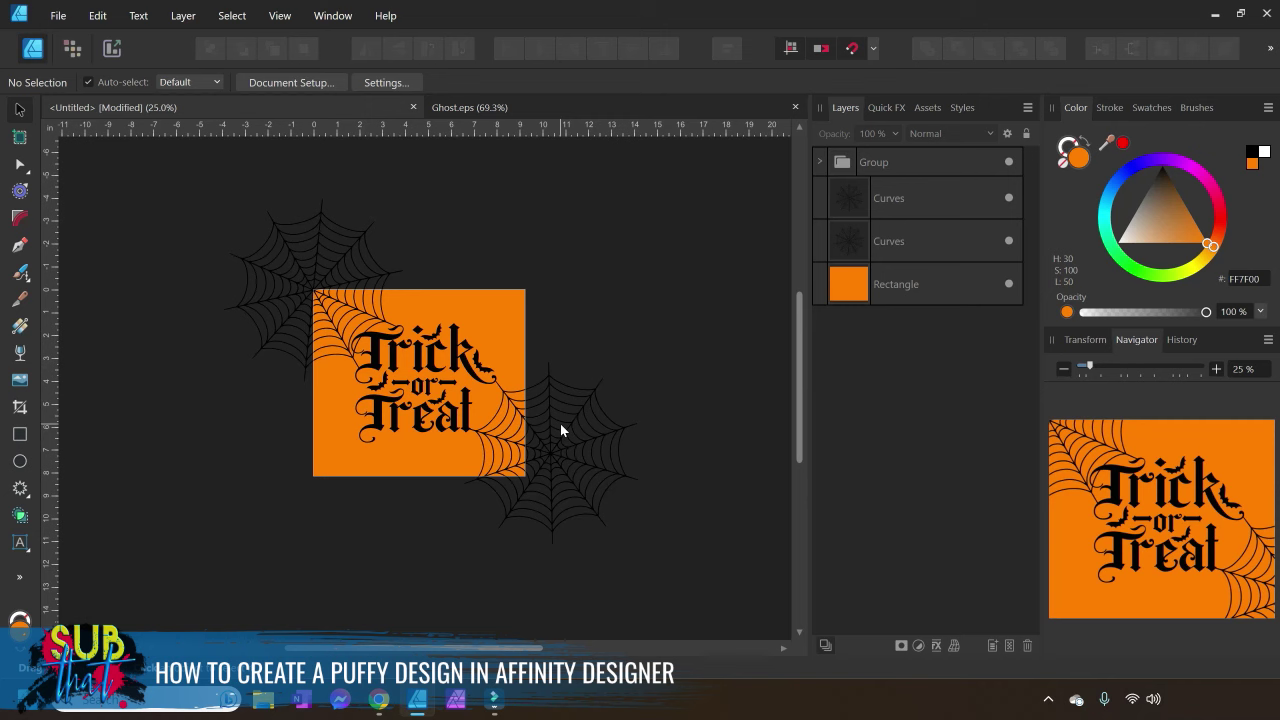
# Turn on Clip to Canvas so artwork outside the tumbler design's page is hidden
pyautogui.click(1215, 369)
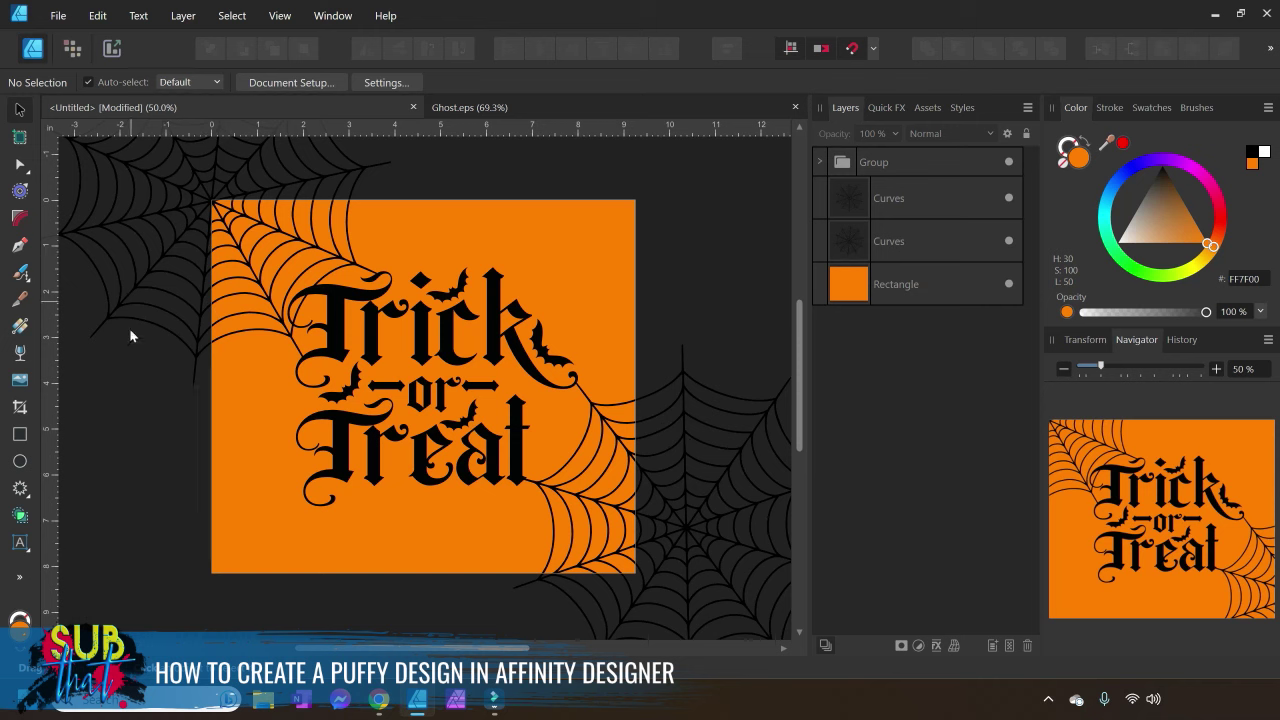
pyautogui.click(278, 14)
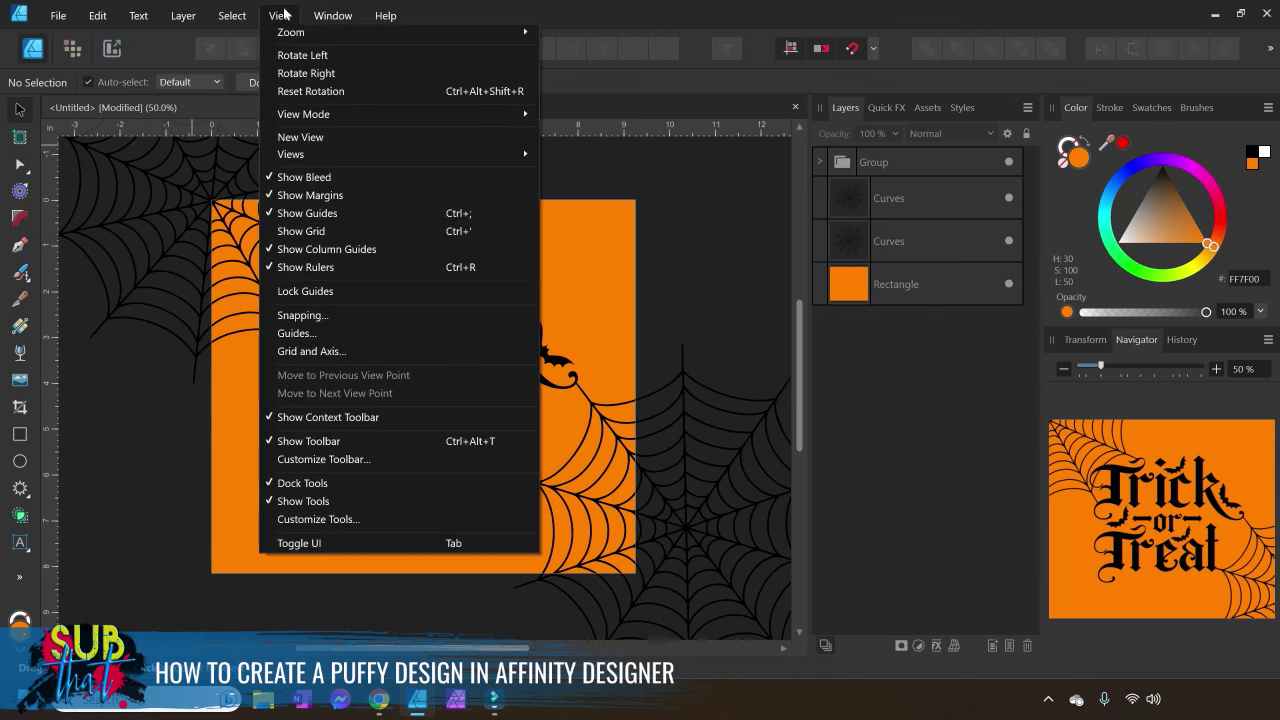
pyautogui.moveTo(352, 116)
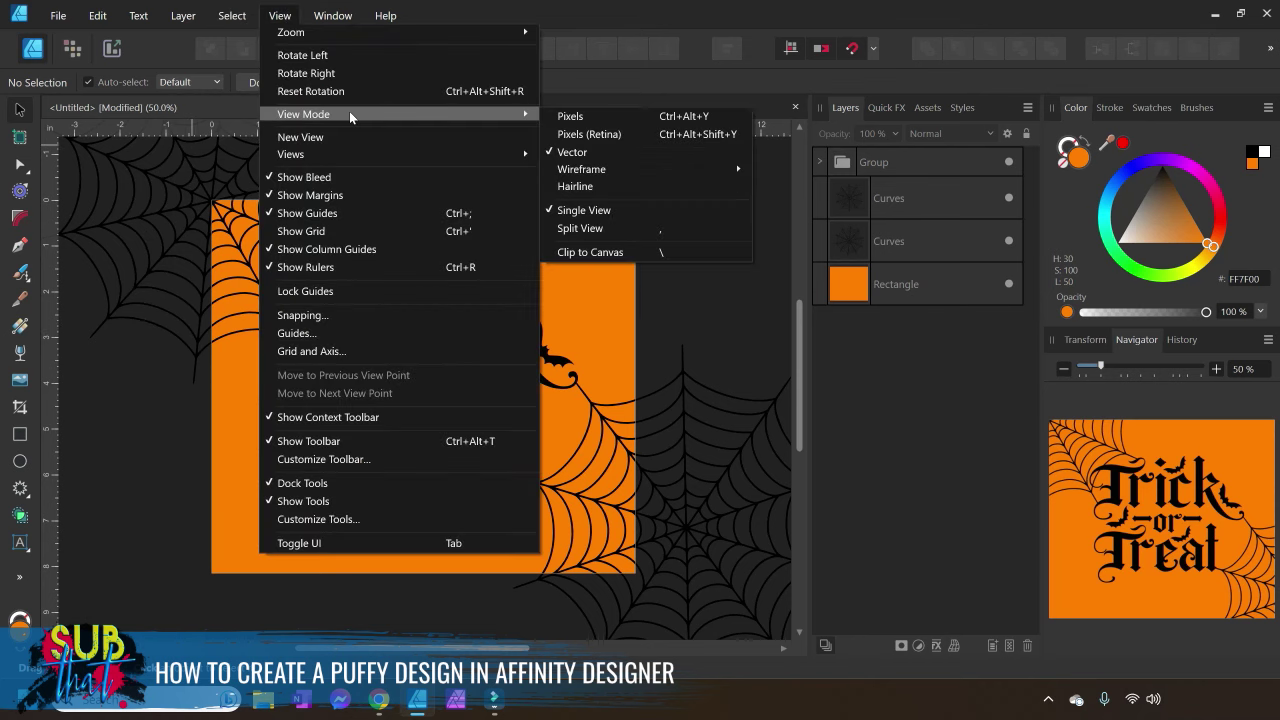
pyautogui.click(586, 254)
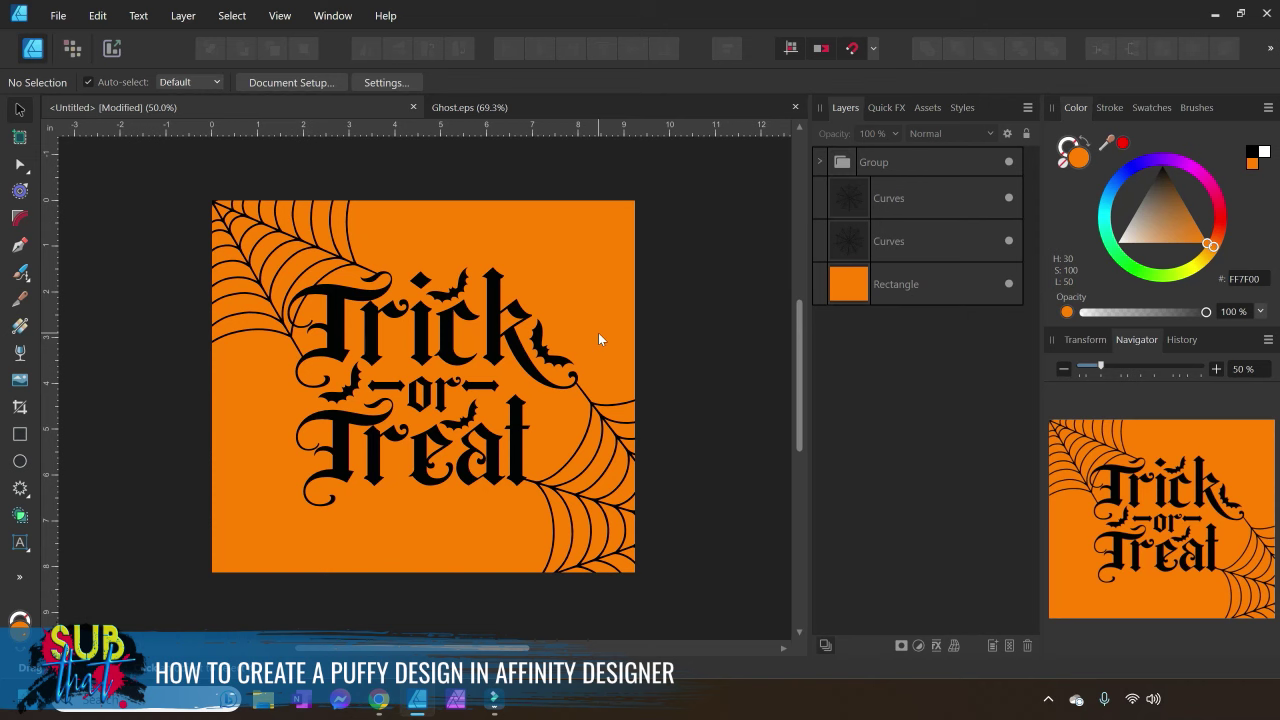
# Expand the layer in the Ghost.eps document and copy its four ghost curves
pyautogui.click(566, 113)
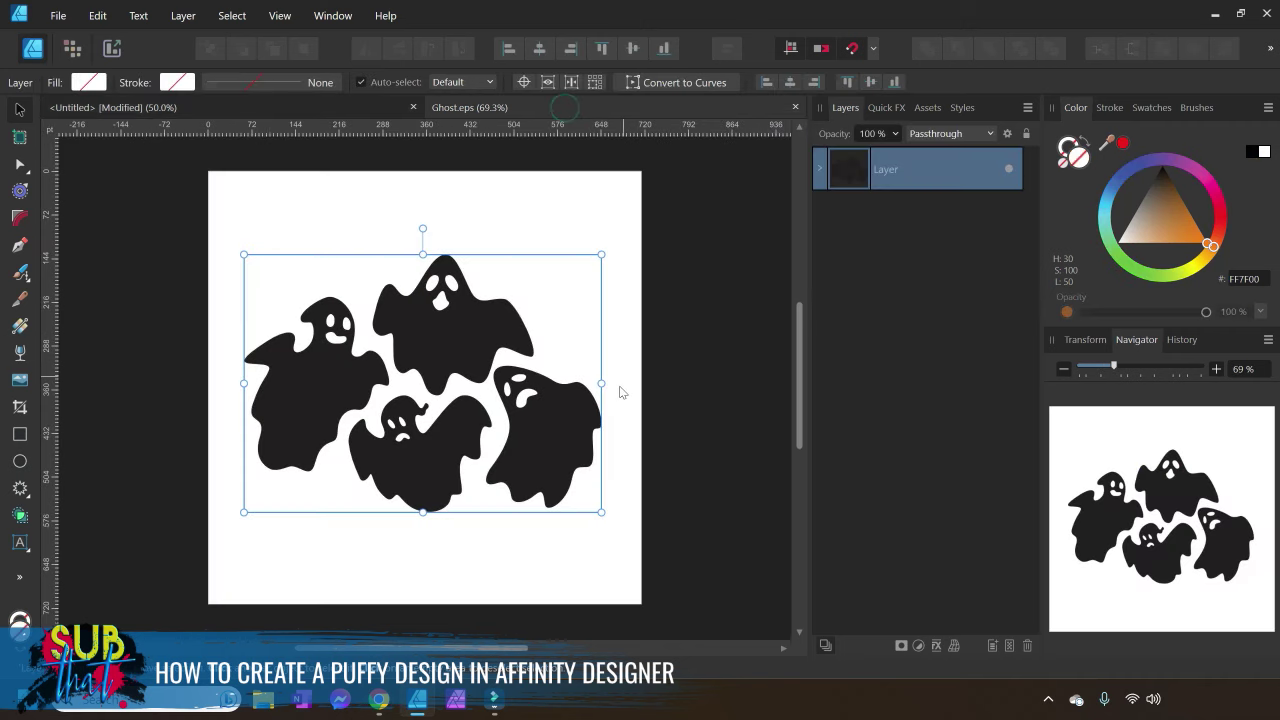
pyautogui.click(819, 170)
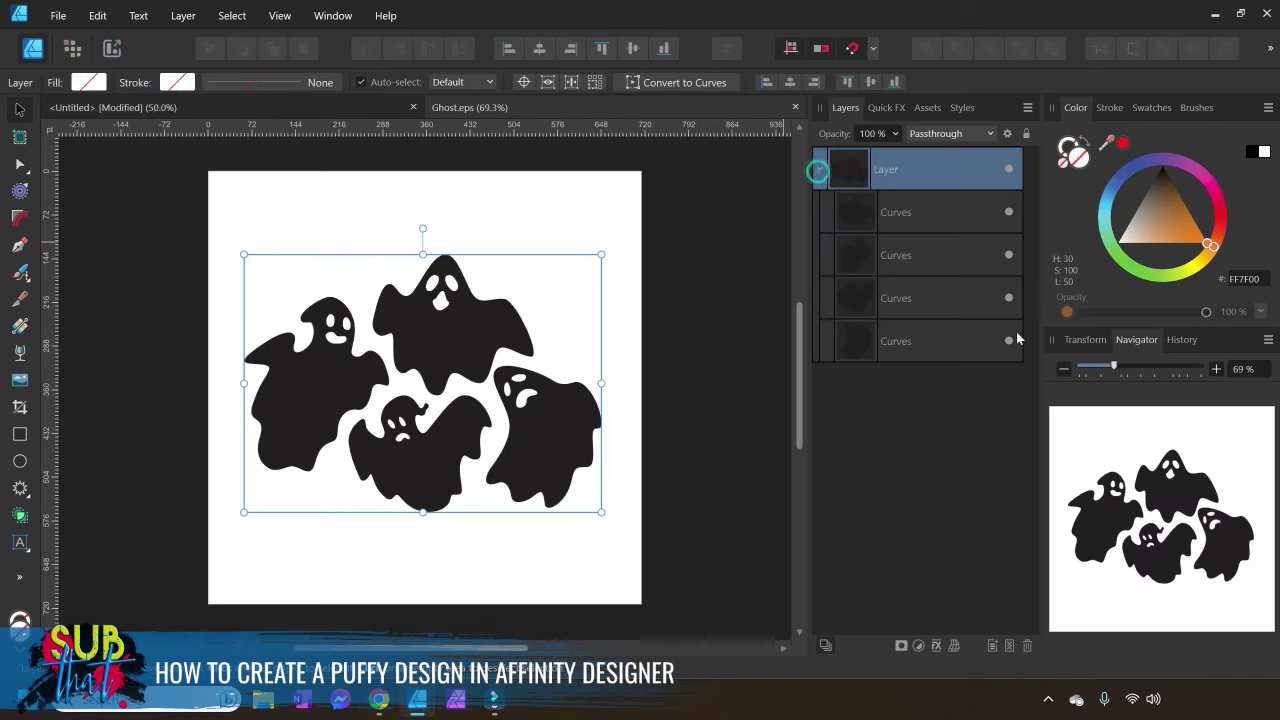
pyautogui.click(948, 216)
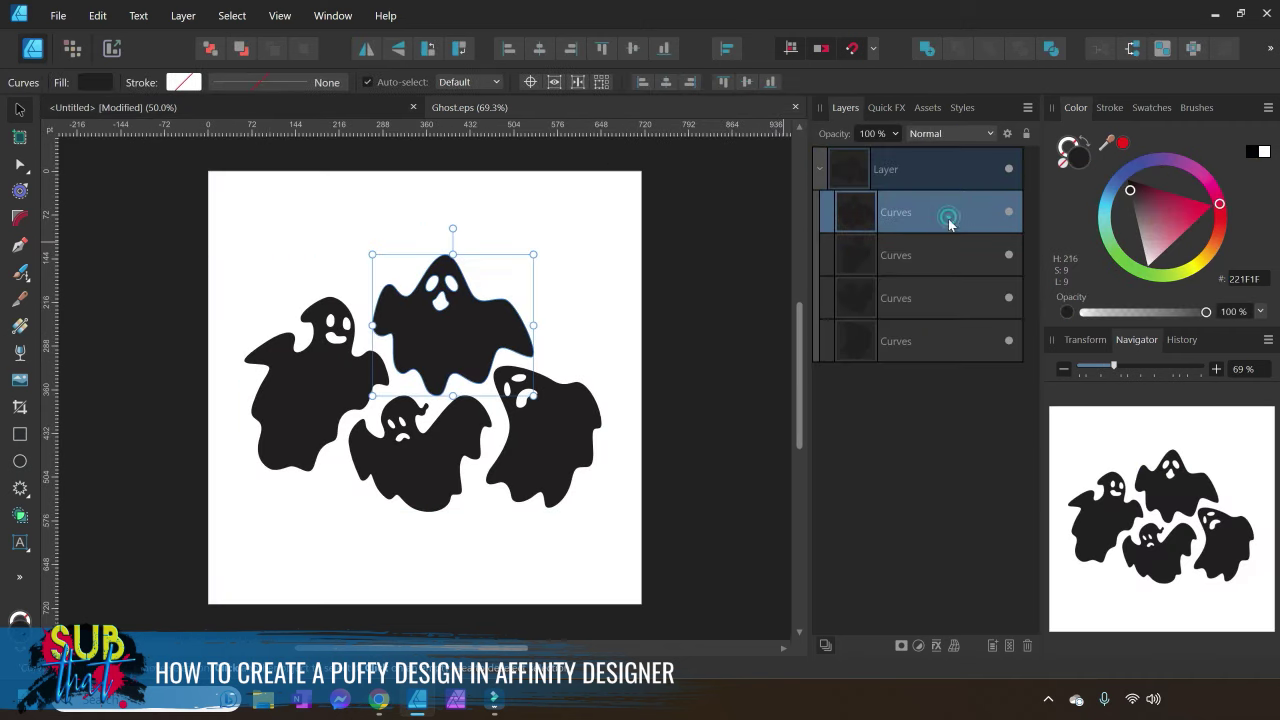
pyautogui.keyDown('shift'); pyautogui.click(951, 345); pyautogui.keyUp('shift')
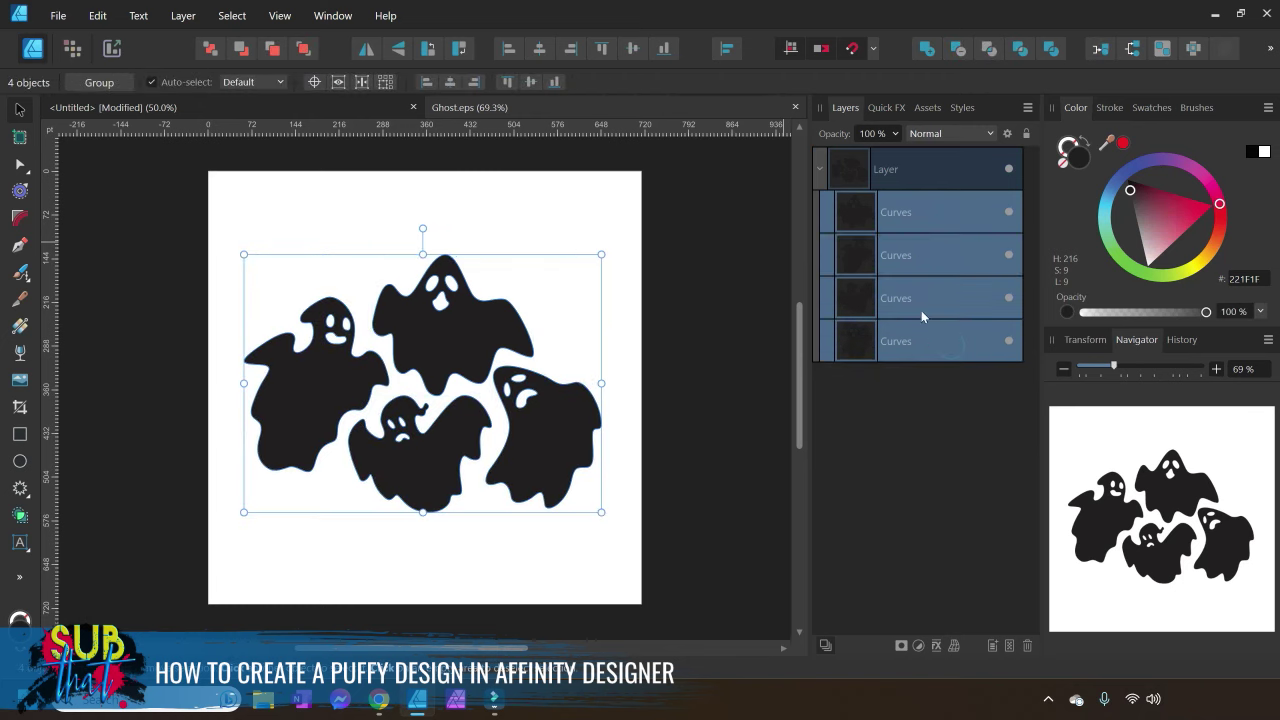
pyautogui.rightClick(925, 202)
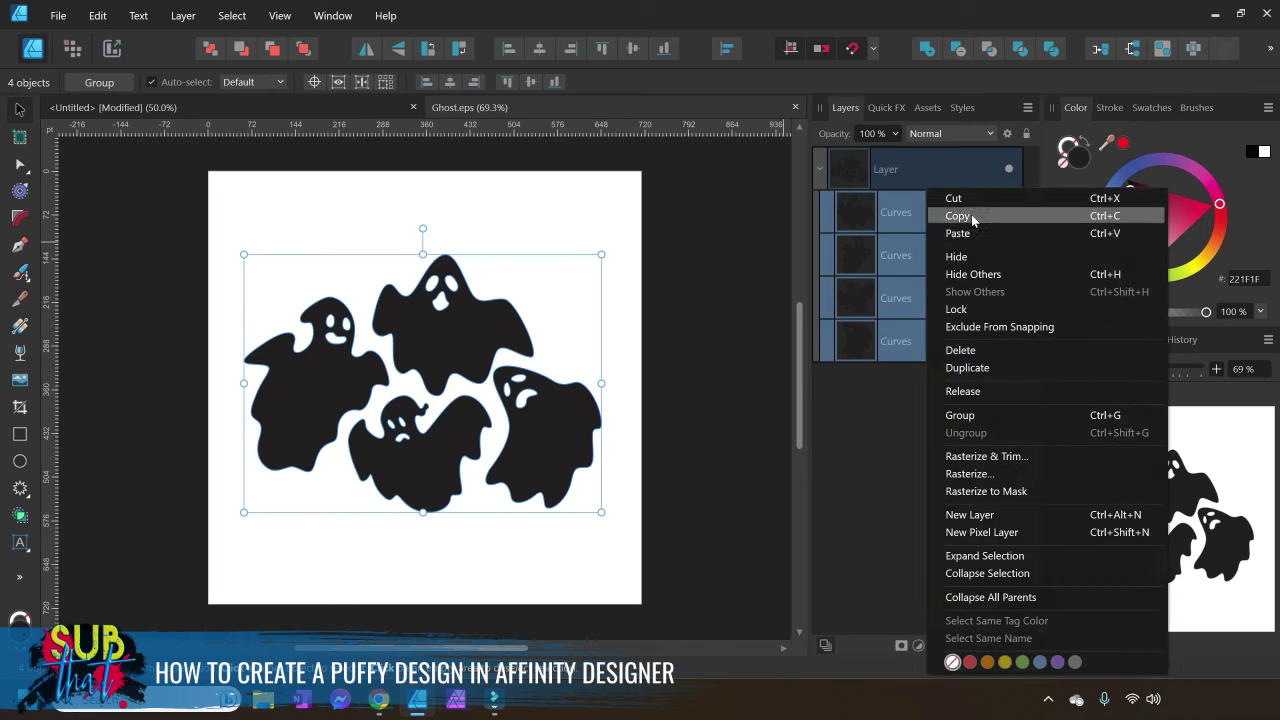
pyautogui.click(968, 214)
# Paste the four ghosts into the tumbler document above the orange rectangle, center them on the design and deselect them
pyautogui.click(366, 107)
pyautogui.rightClick(458, 230)
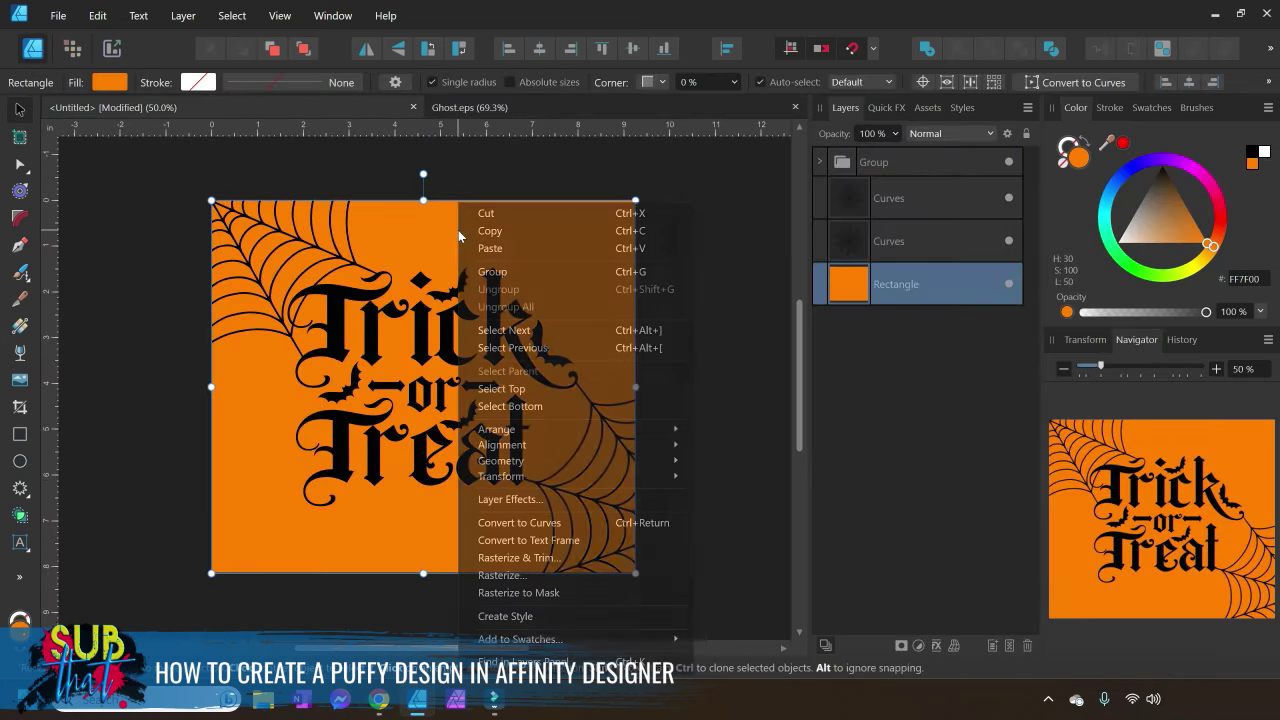
pyautogui.click(514, 248)
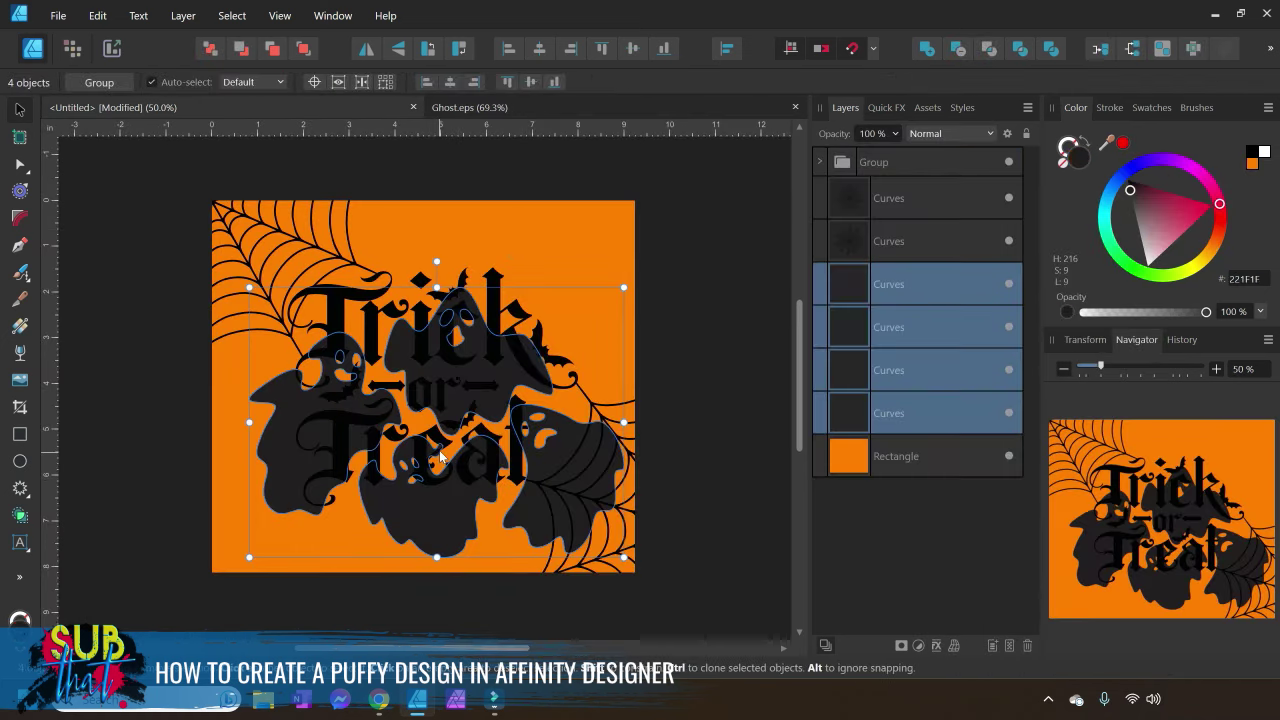
pyautogui.moveTo(420, 400); pyautogui.dragTo(430, 413)
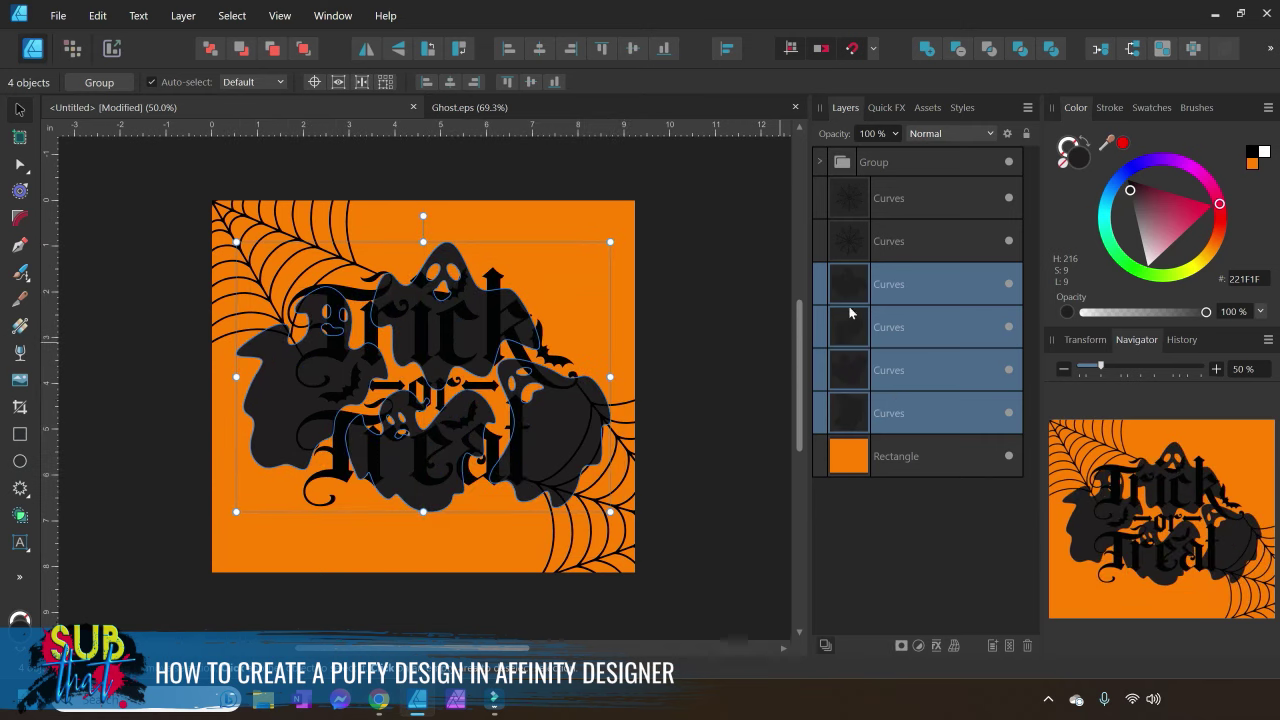
pyautogui.click(706, 323)
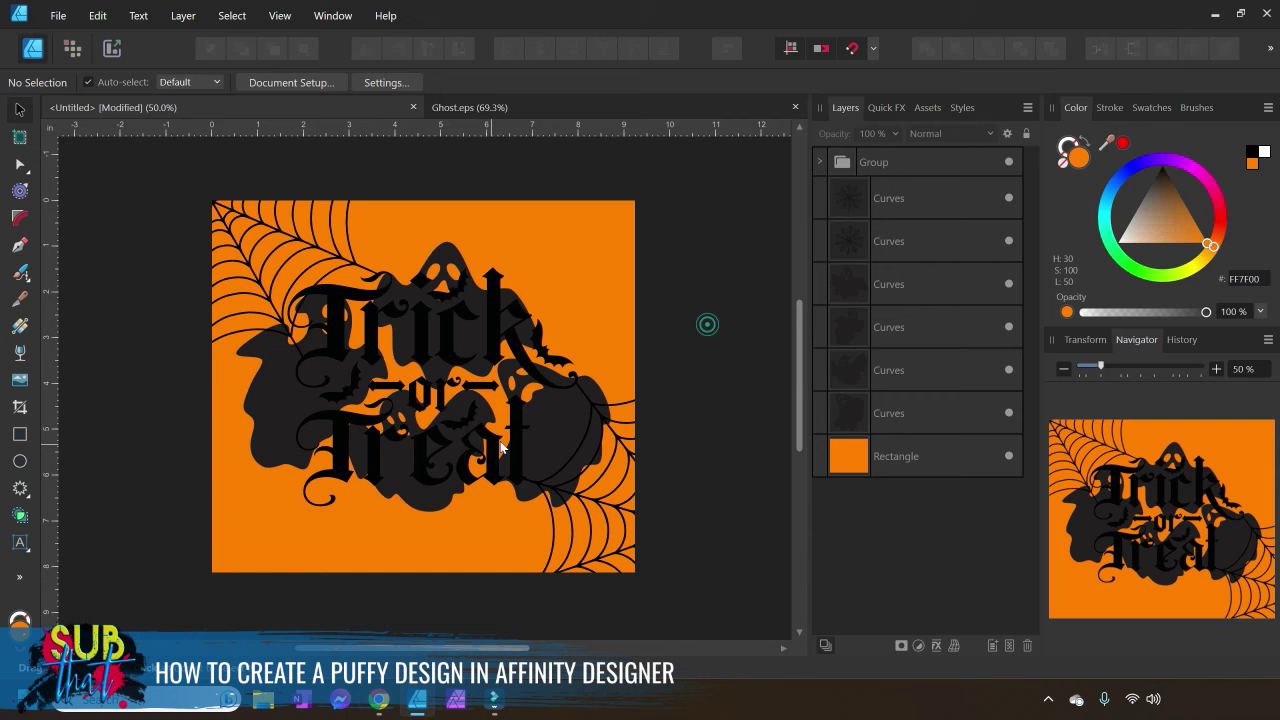
# Shrink the left smiling ghost and place it at the rectangle's lower-left edge, partly beyond the page
pyautogui.click(456, 308)
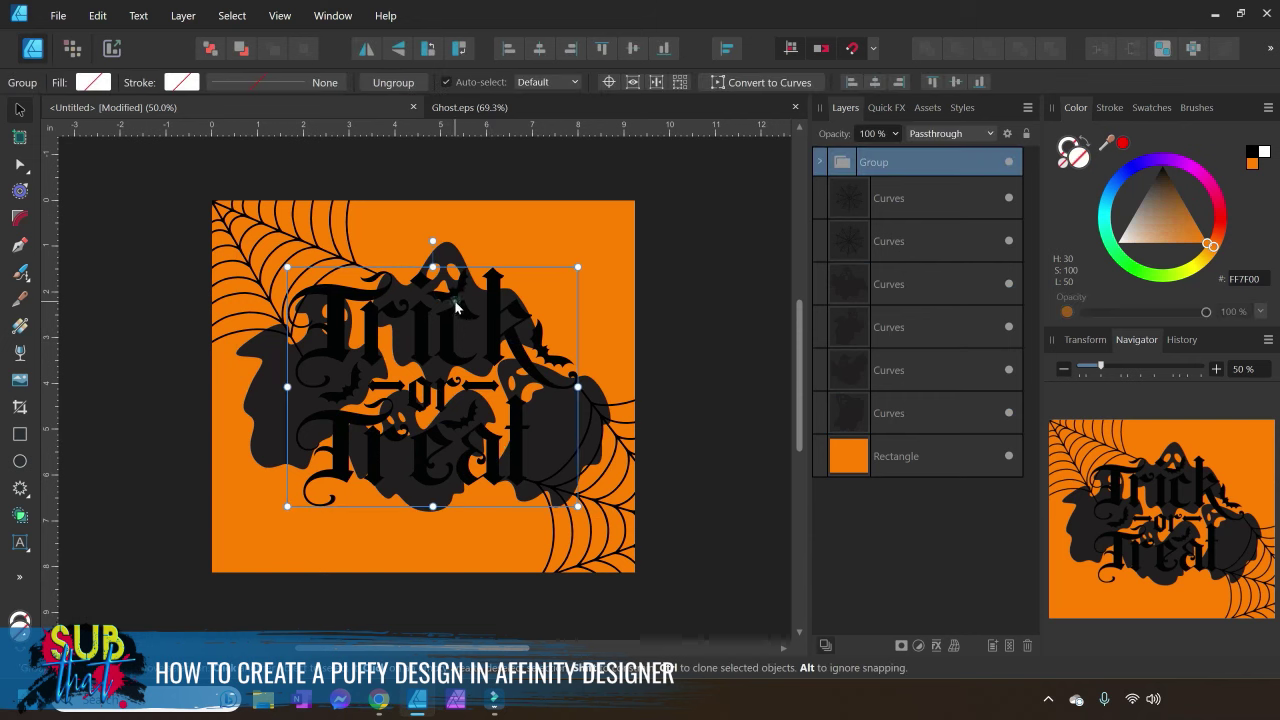
pyautogui.click(897, 330)
pyautogui.moveTo(383, 302); pyautogui.dragTo(303, 425)
pyautogui.moveTo(267, 491); pyautogui.dragTo(251, 499)
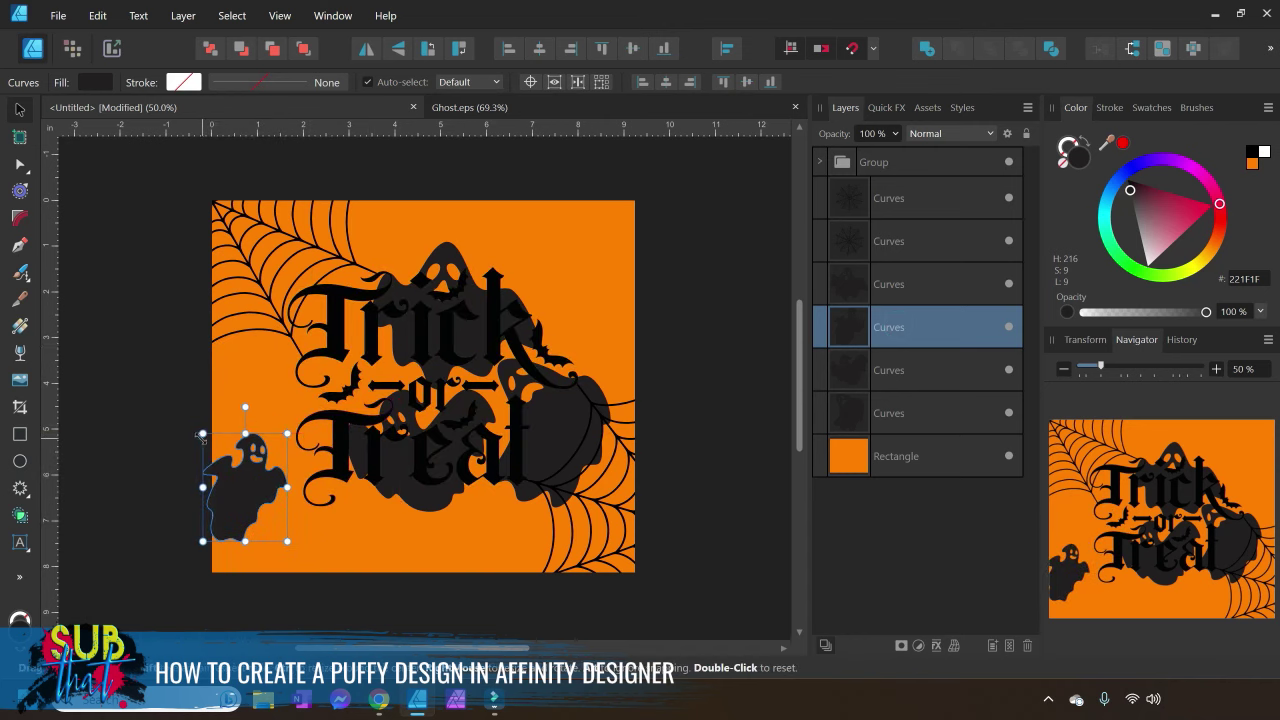
pyautogui.moveTo(202, 433); pyautogui.dragTo(191, 420)
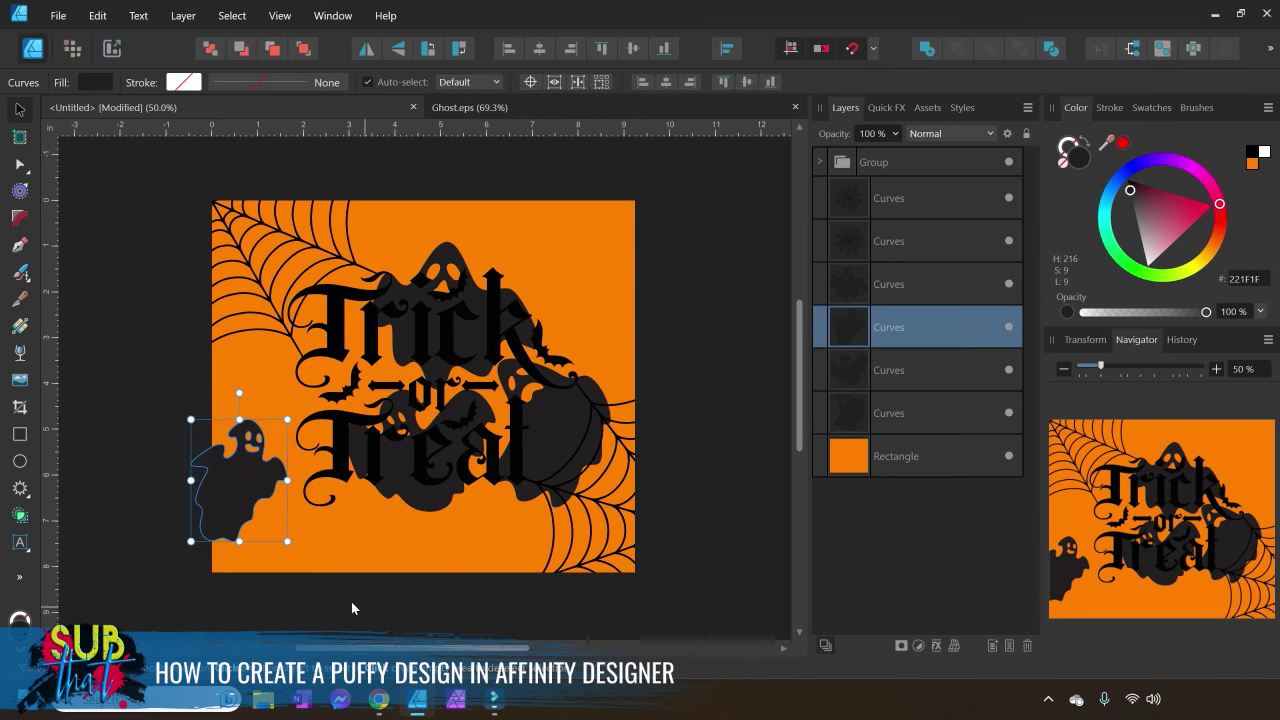
pyautogui.moveTo(286, 540); pyautogui.dragTo(295, 547)
pyautogui.moveTo(252, 468); pyautogui.dragTo(252, 472)
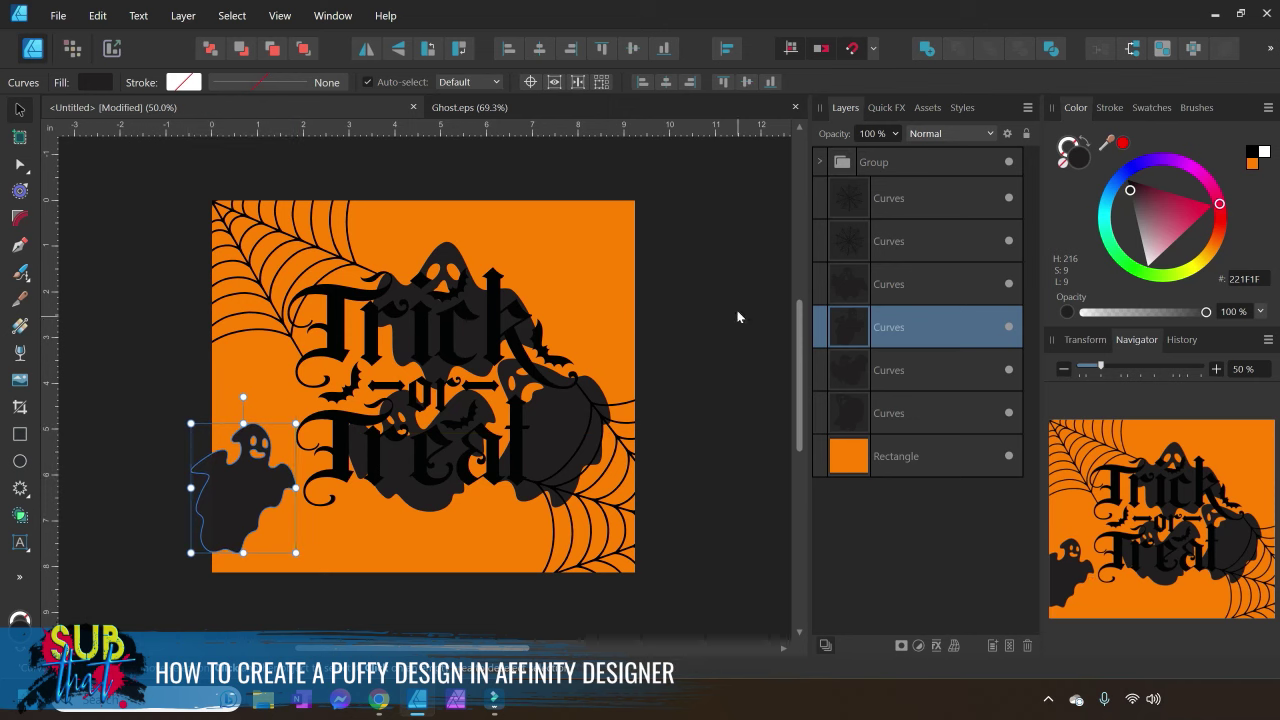
# Move the lower-middle ghost to the rectangle's top-right corner, rotate it slightly counterclockwise and deselect it
pyautogui.click(884, 372)
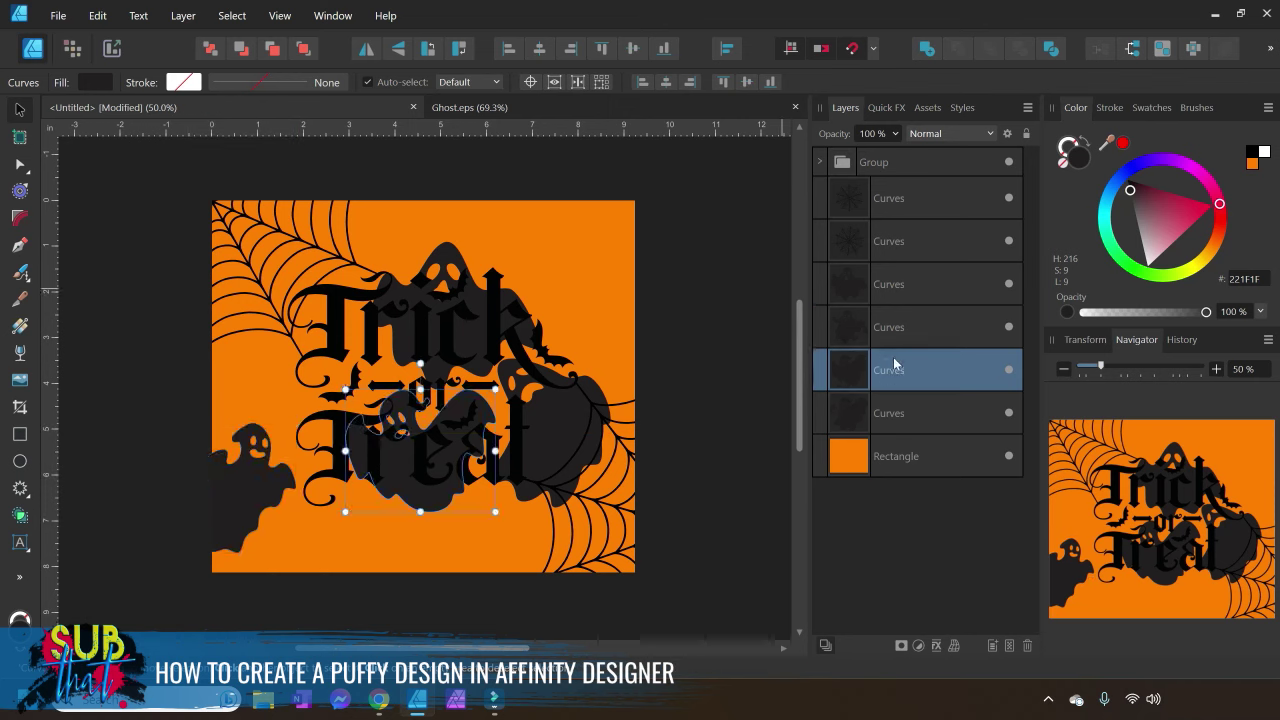
pyautogui.moveTo(470, 417); pyautogui.dragTo(636, 184)
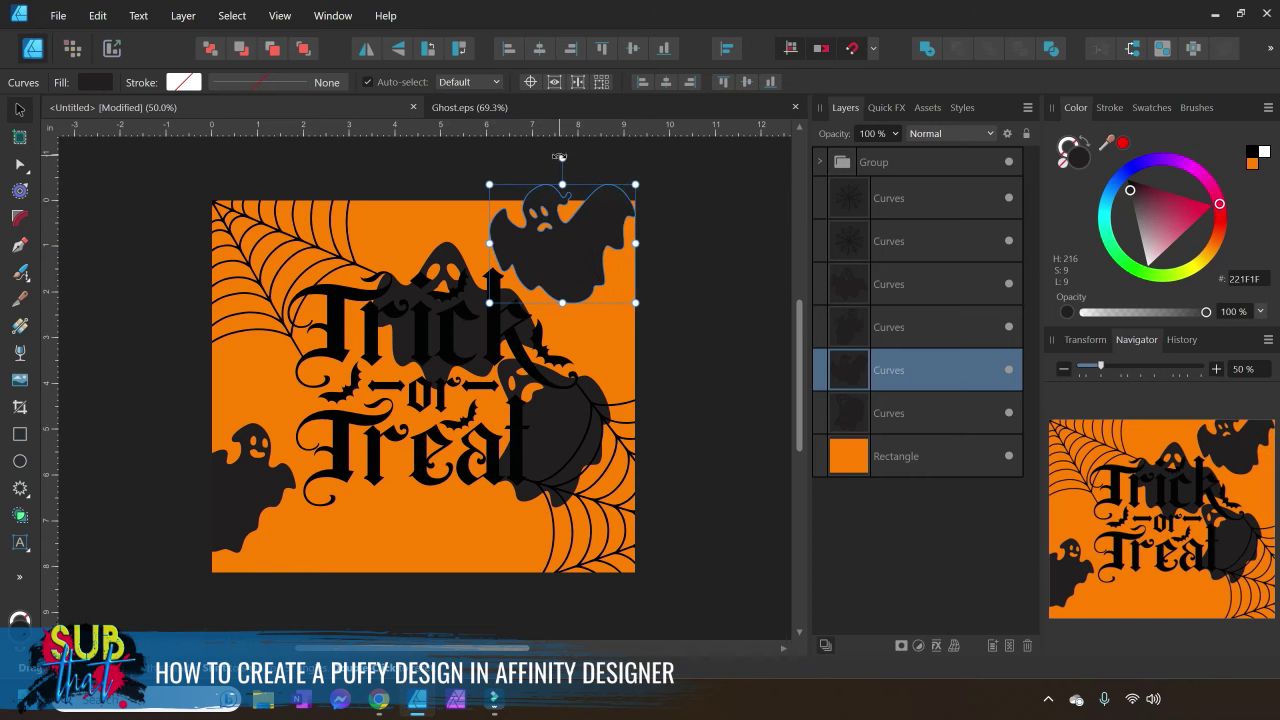
pyautogui.moveTo(564, 157); pyautogui.dragTo(546, 159)
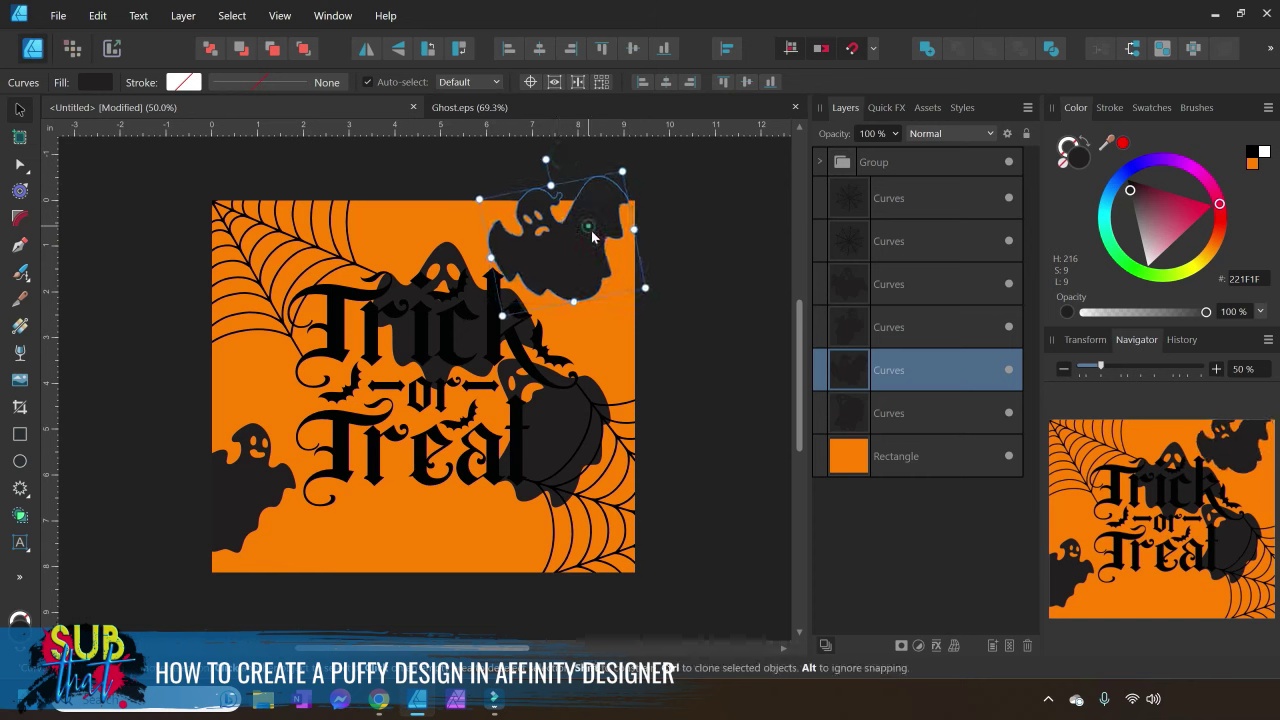
pyautogui.moveTo(592, 235); pyautogui.dragTo(599, 238)
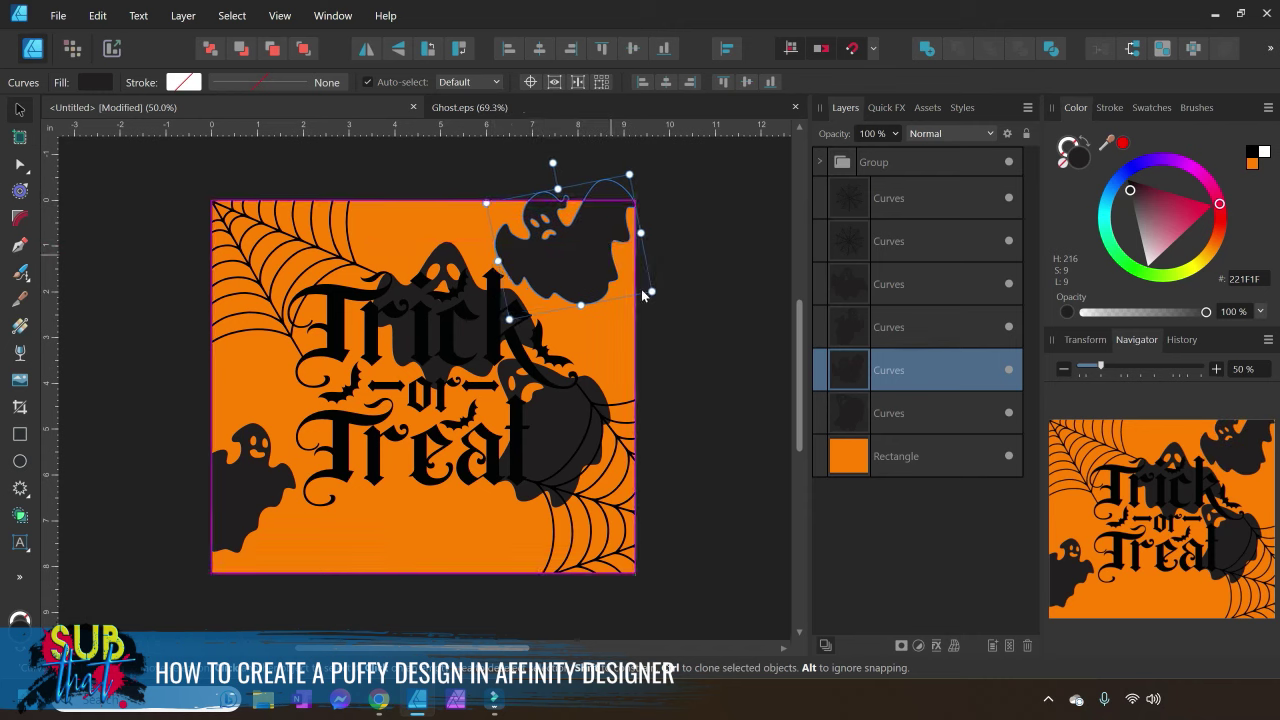
pyautogui.click(717, 344)
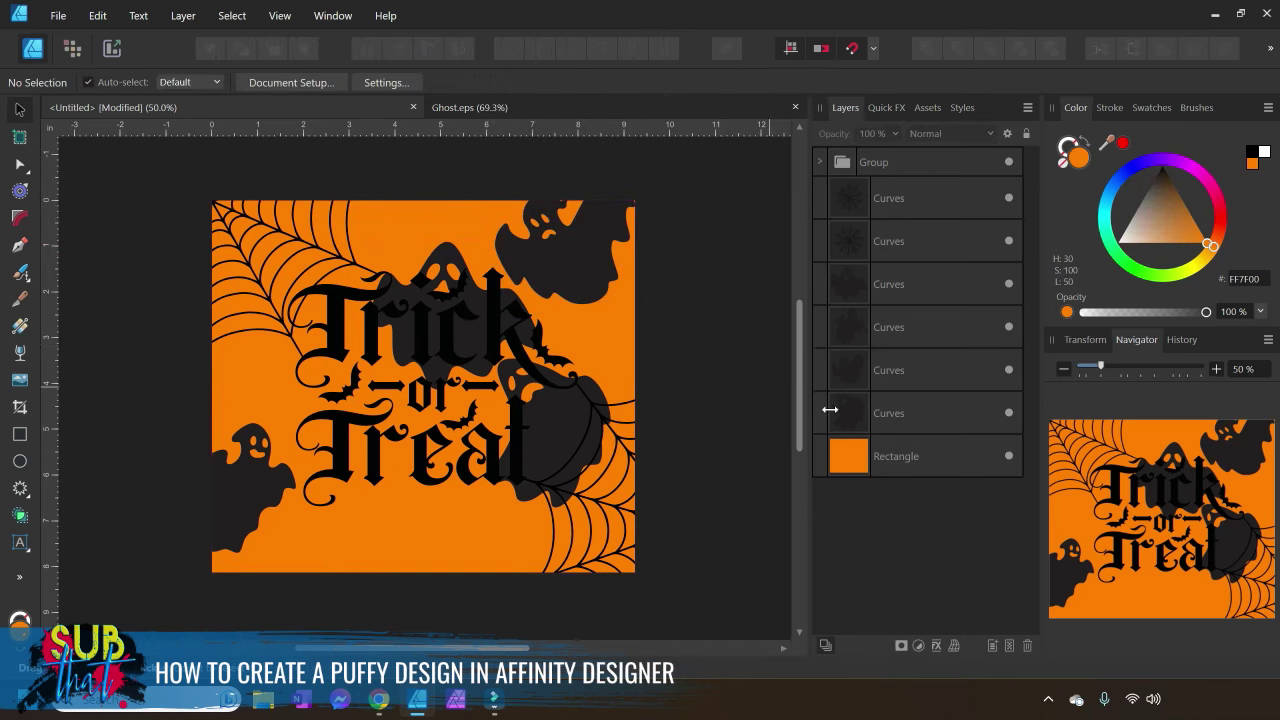
# Move the right-hand ghost to the bottom edge below the word Treat, shrink it and rotate it clockwise until upright
pyautogui.click(905, 375)
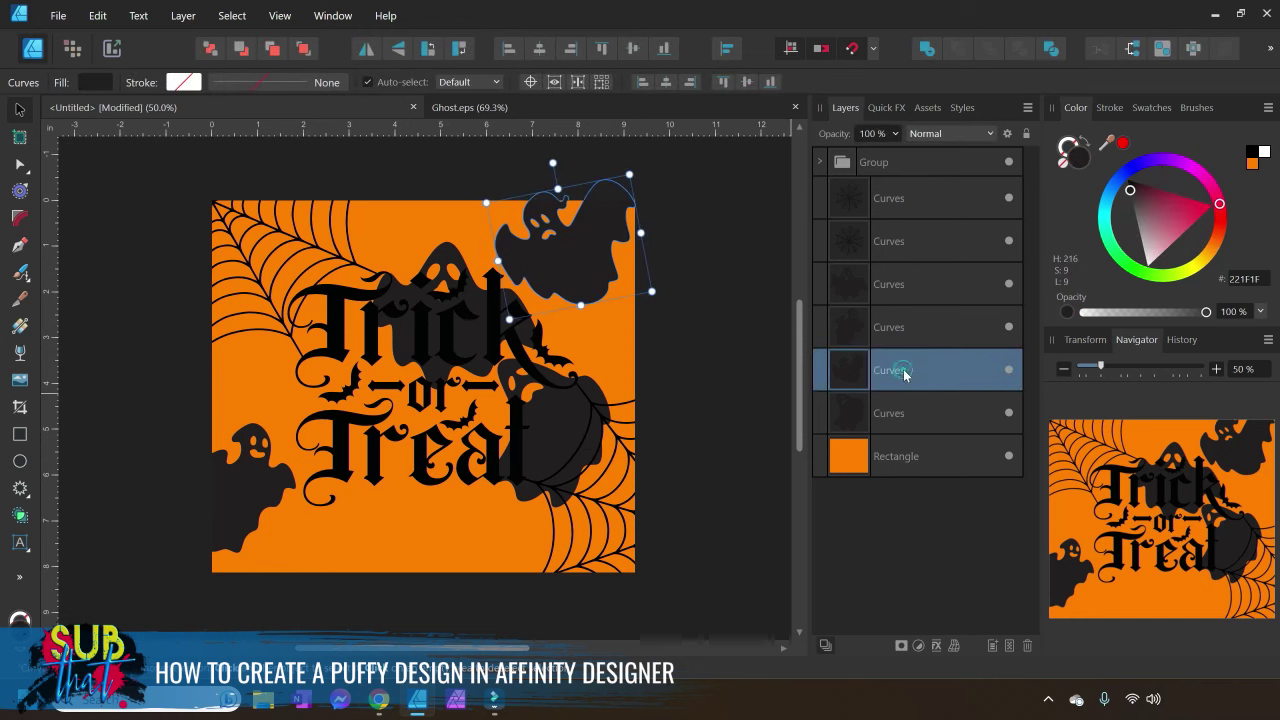
pyautogui.click(910, 413)
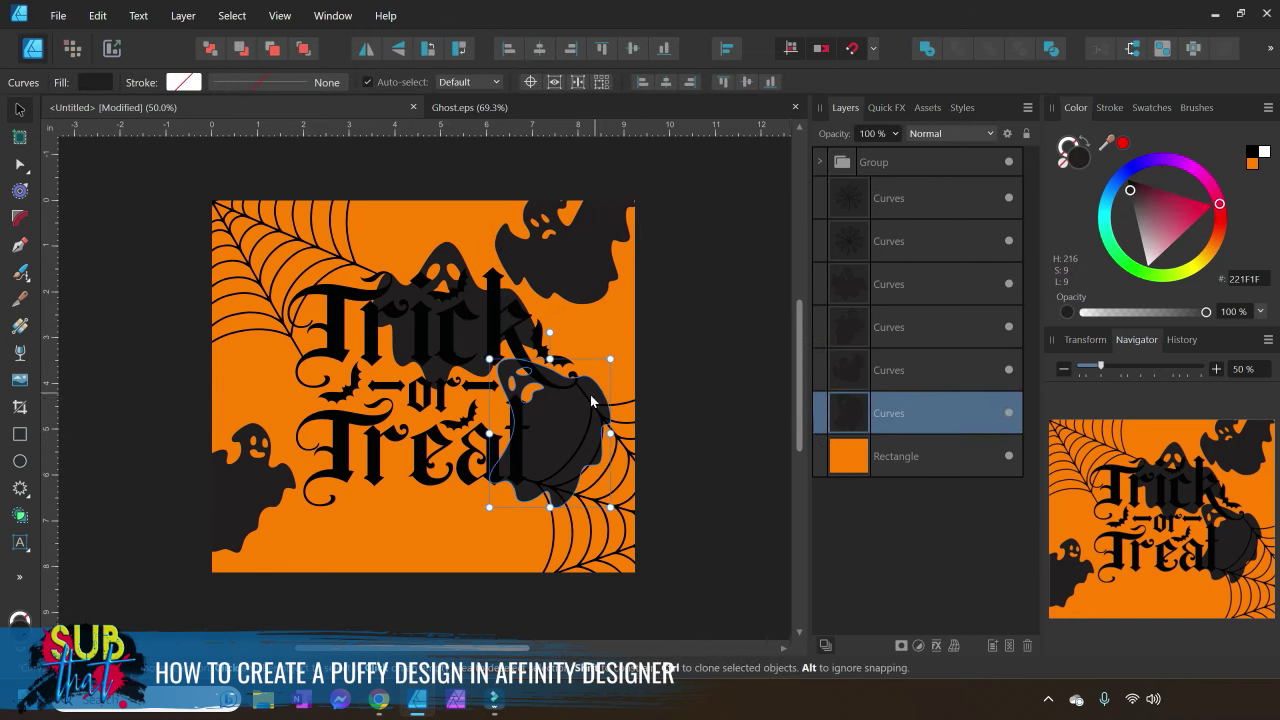
pyautogui.moveTo(591, 401); pyautogui.dragTo(475, 521)
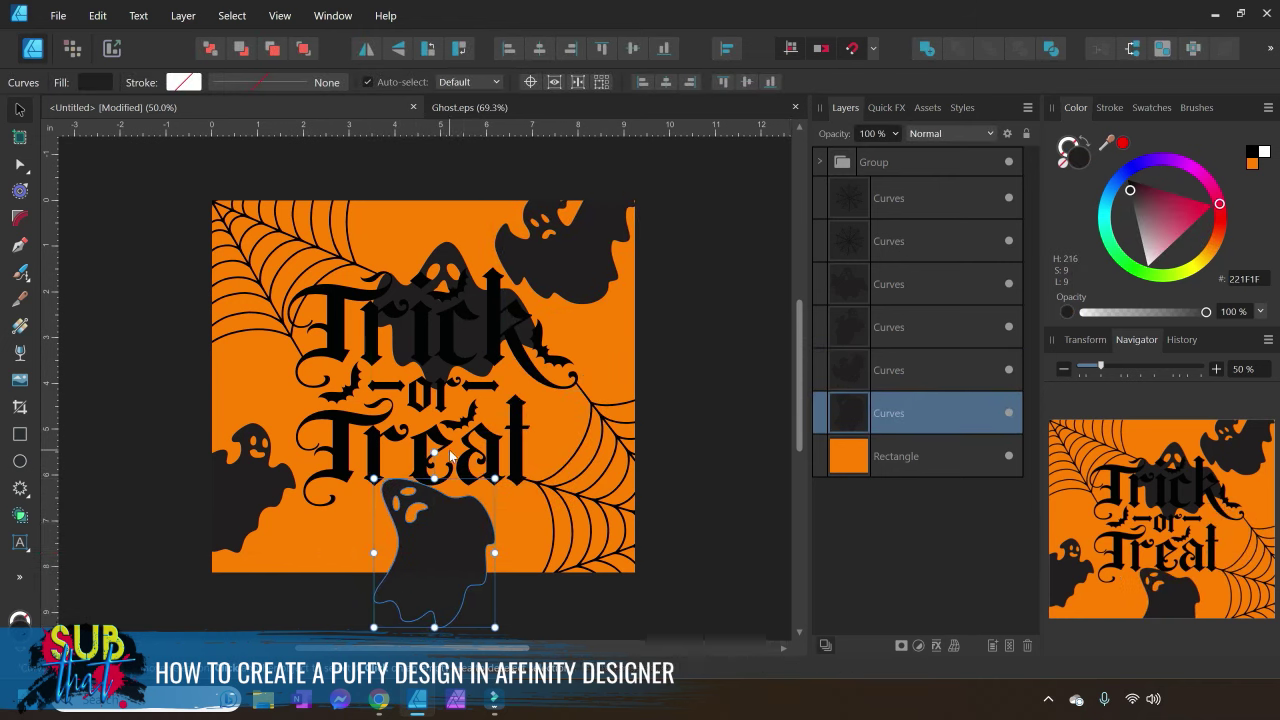
pyautogui.moveTo(495, 478); pyautogui.dragTo(452, 503)
pyautogui.moveTo(465, 552); pyautogui.dragTo(493, 540)
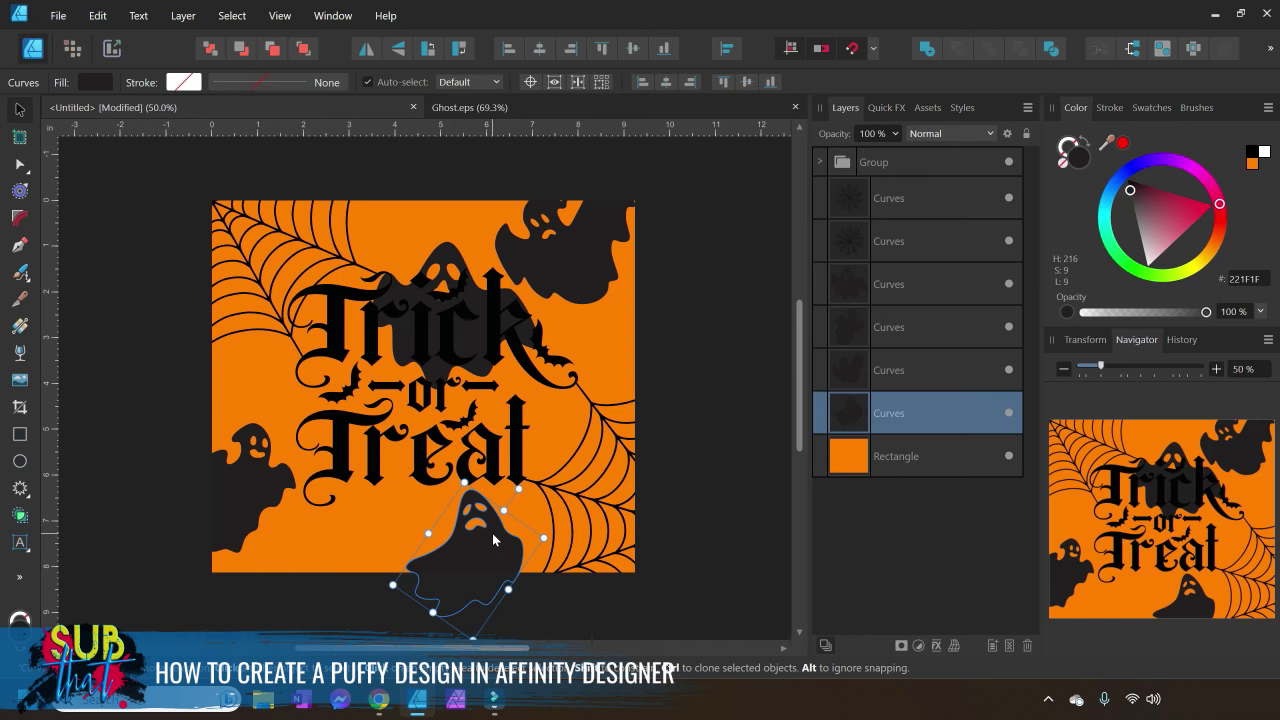
# Shrink the ghost behind the word Trick, tilt it slightly clockwise and place it at the top edge beside the upper-left web
pyautogui.click(877, 378)
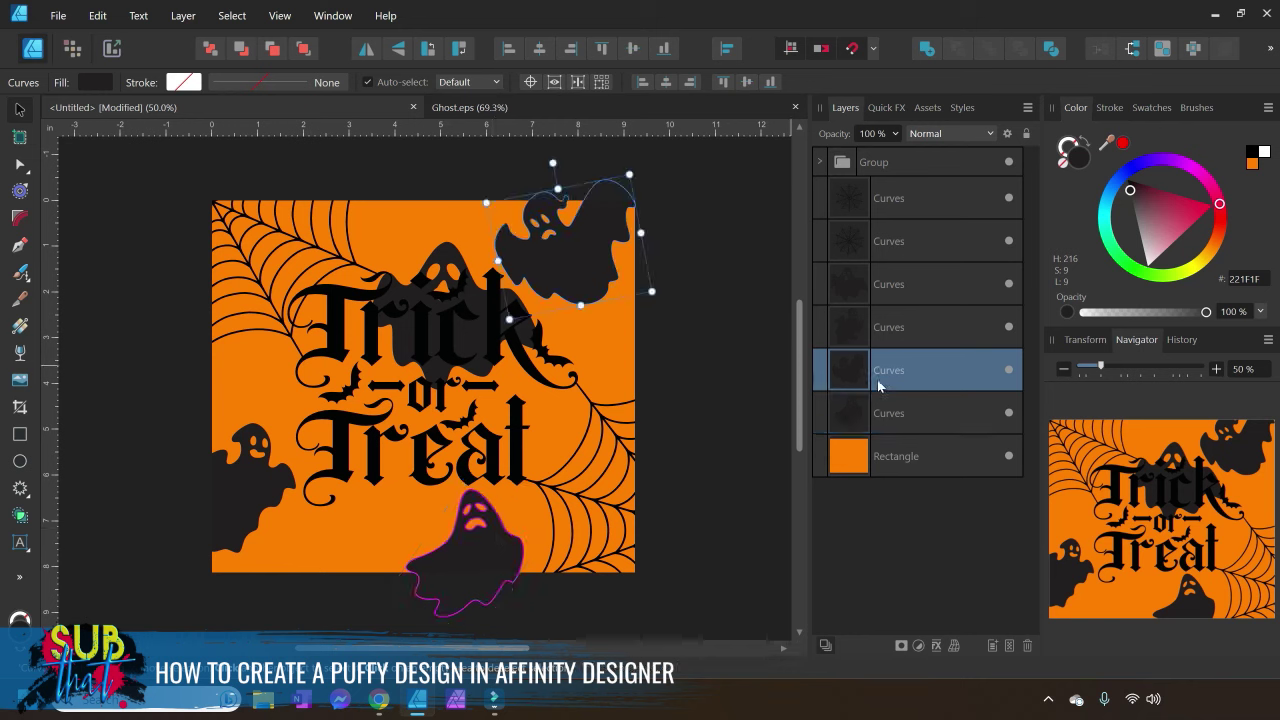
pyautogui.click(896, 330)
pyautogui.click(898, 284)
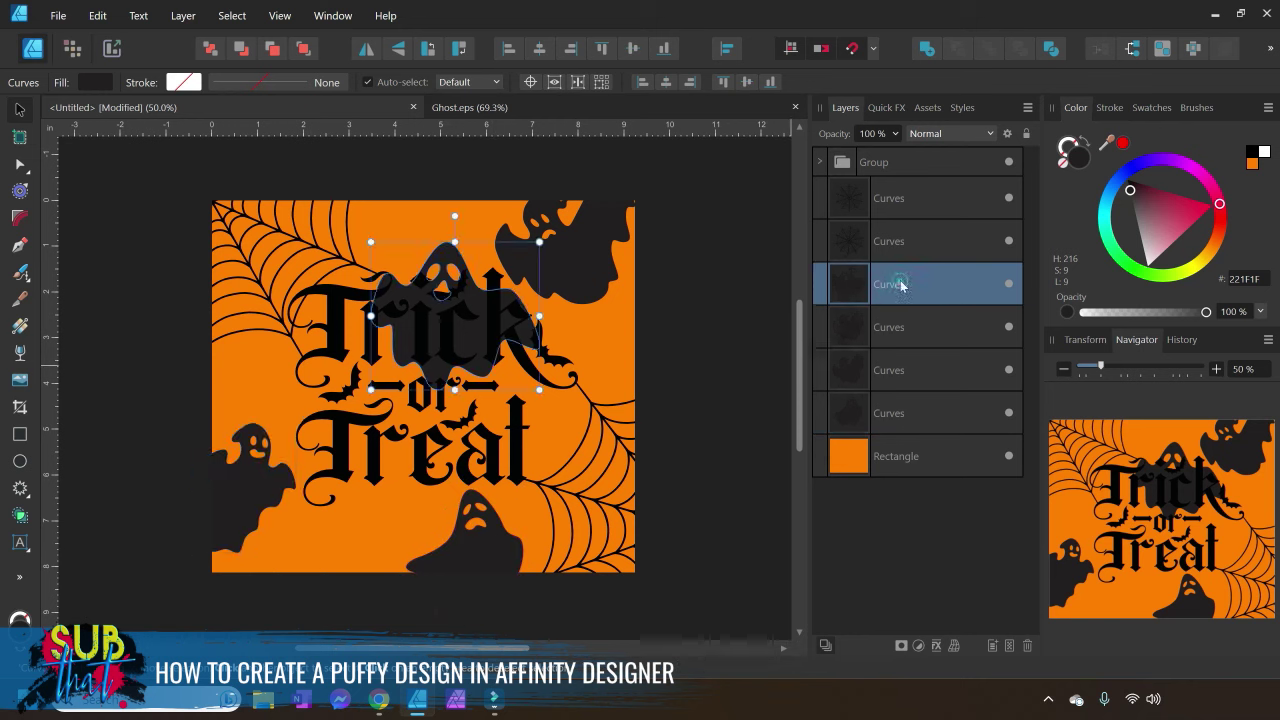
pyautogui.moveTo(483, 338); pyautogui.dragTo(467, 286)
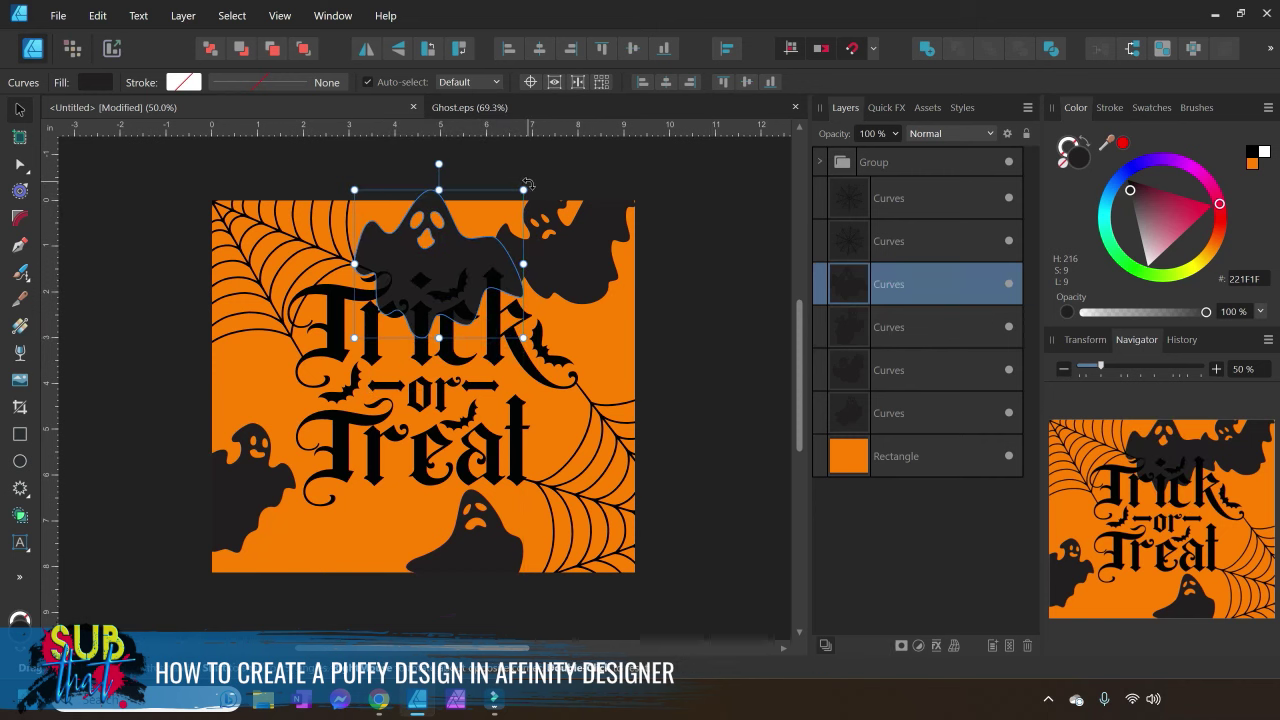
pyautogui.moveTo(524, 189); pyautogui.dragTo(465, 242)
pyautogui.moveTo(416, 300); pyautogui.dragTo(579, 453)
pyautogui.moveTo(578, 366); pyautogui.dragTo(552, 352)
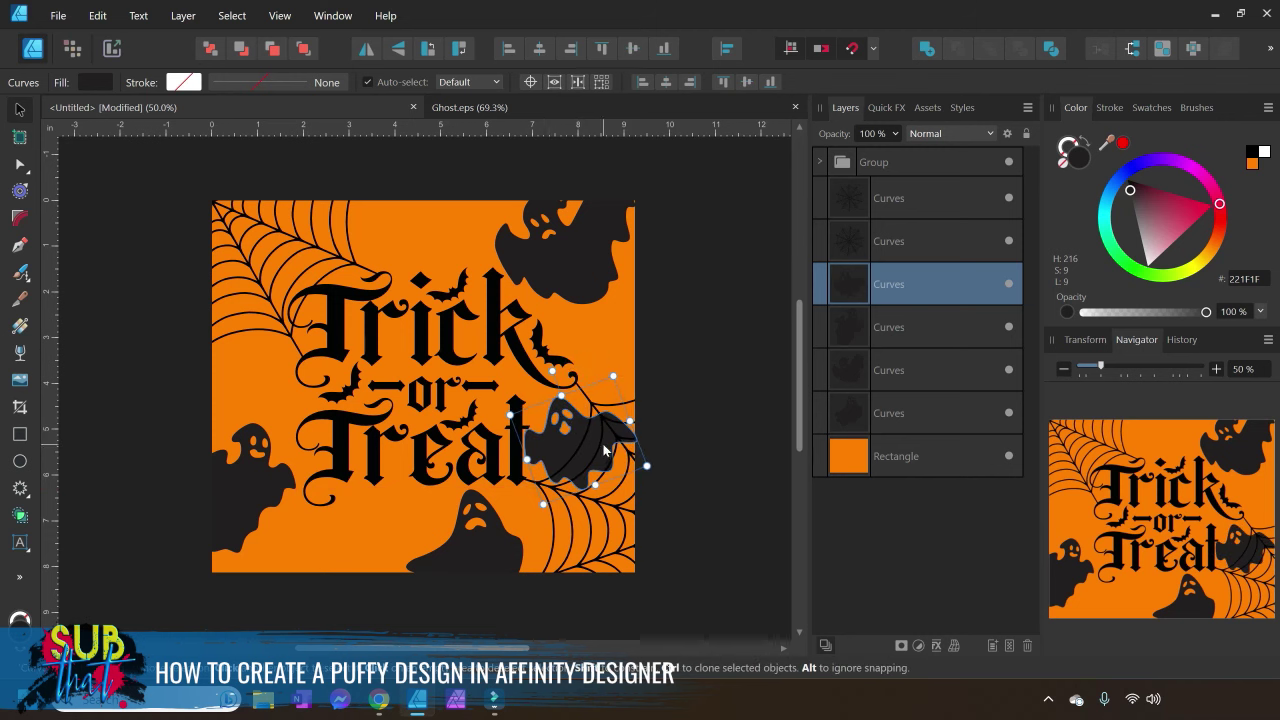
pyautogui.moveTo(600, 445)
pyautogui.mouseDown()
pyautogui.moveTo(410, 396)
pyautogui.moveTo(396, 260)
pyautogui.moveTo(310, 350)
pyautogui.moveTo(560, 320)
pyautogui.moveTo(410, 340)
pyautogui.moveTo(299, 327)
pyautogui.moveTo(301, 370)
pyautogui.moveTo(355, 235)
pyautogui.moveTo(385, 245)
pyautogui.moveTo(280, 255)
pyautogui.moveTo(143, 229)
pyautogui.moveTo(171, 243)
pyautogui.moveTo(139, 244)
pyautogui.moveTo(395, 205)
pyautogui.moveTo(433, 311)
pyautogui.moveTo(535, 400)
pyautogui.moveTo(442, 323)
pyautogui.mouseUp()
pyautogui.moveTo(488, 276); pyautogui.dragTo(398, 241)
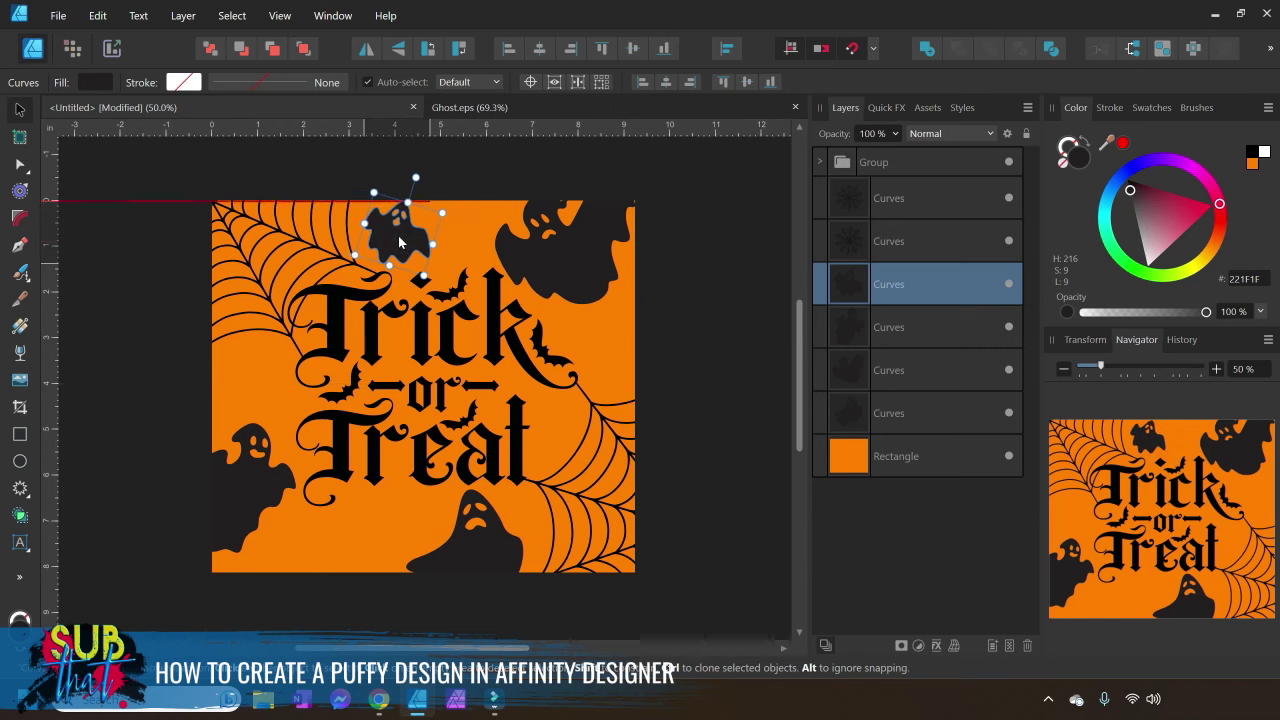
# Enlarge the smiling ghost on the rectangle's lower-left edge slightly and reposition it partly beyond the page
pyautogui.click(470, 540)
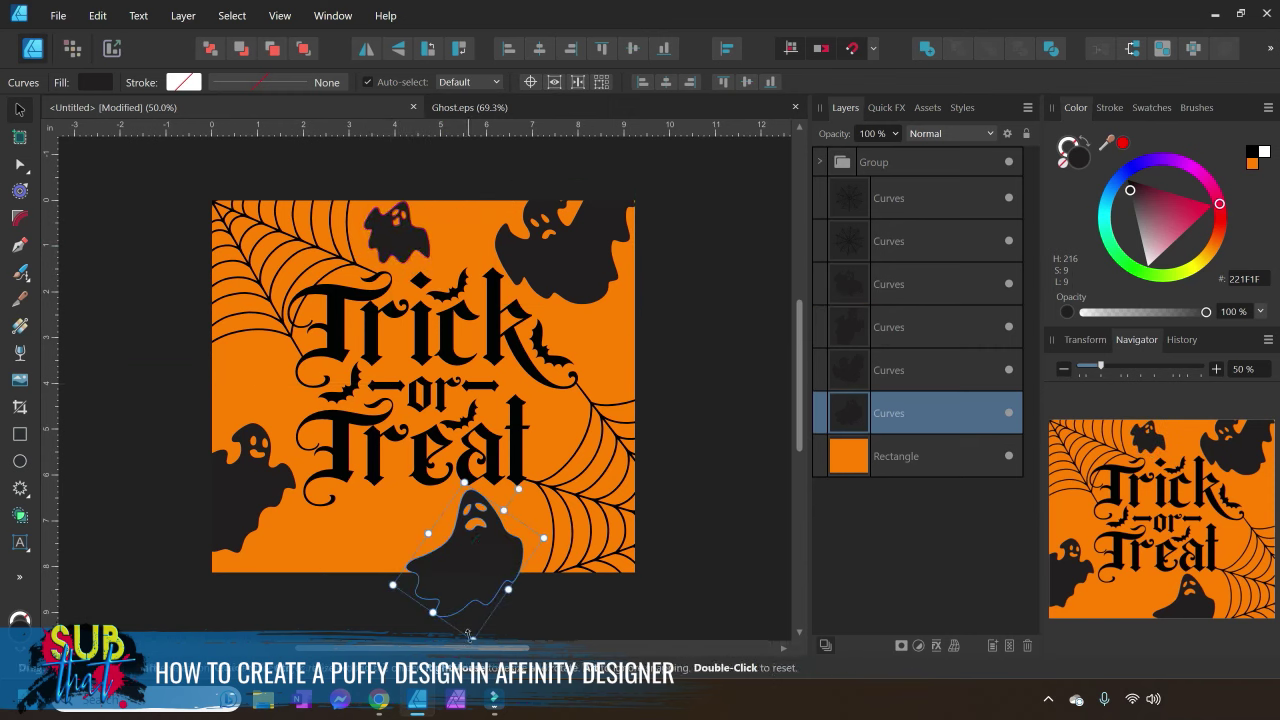
pyautogui.click(240, 490)
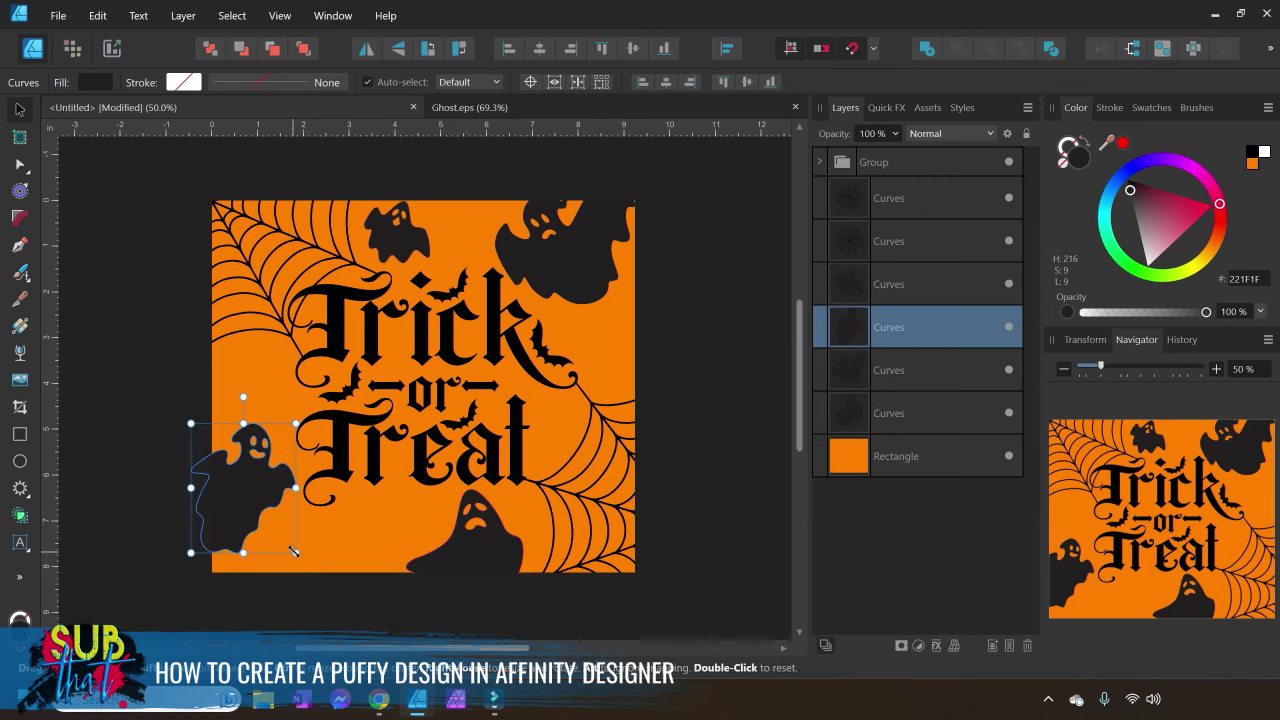
pyautogui.moveTo(295, 553); pyautogui.dragTo(302, 573)
pyautogui.moveTo(264, 516); pyautogui.dragTo(263, 531)
pyautogui.moveTo(262, 524); pyautogui.dragTo(256, 505)
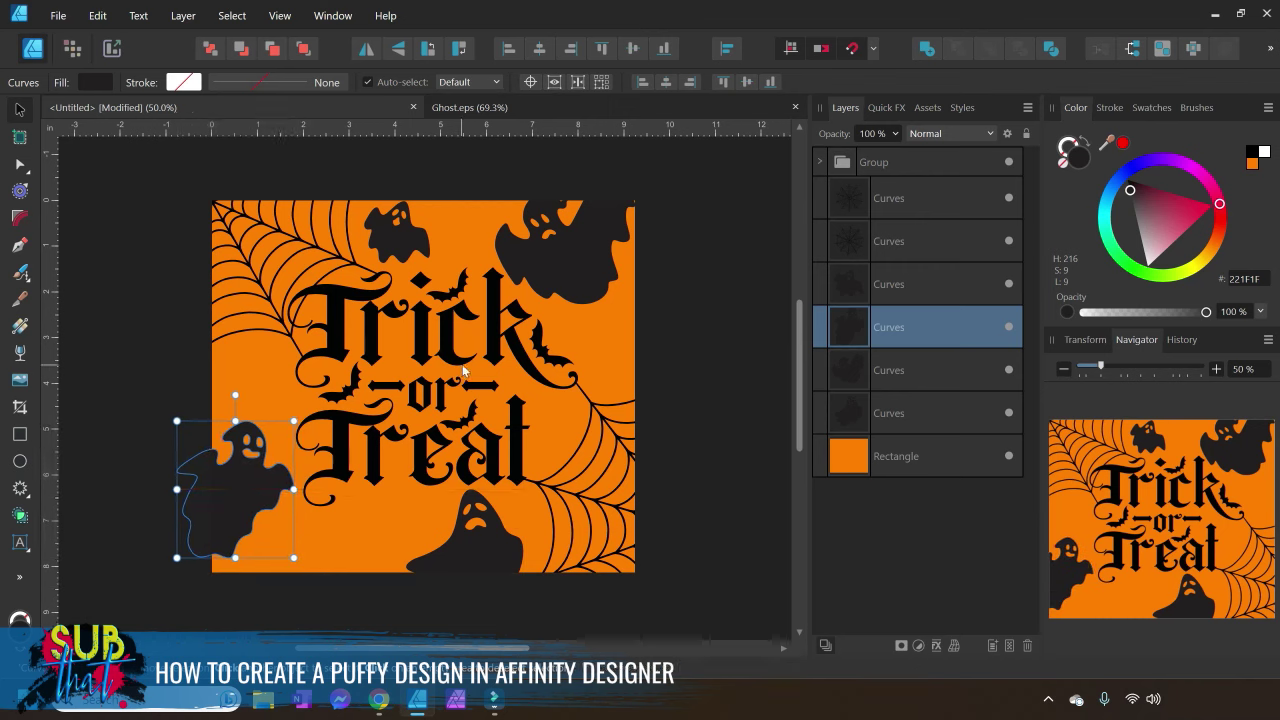
# Shrink the upper-right ghost slightly, shift it further beyond the rectangle's right edge and clear the selection
pyautogui.click(574, 254)
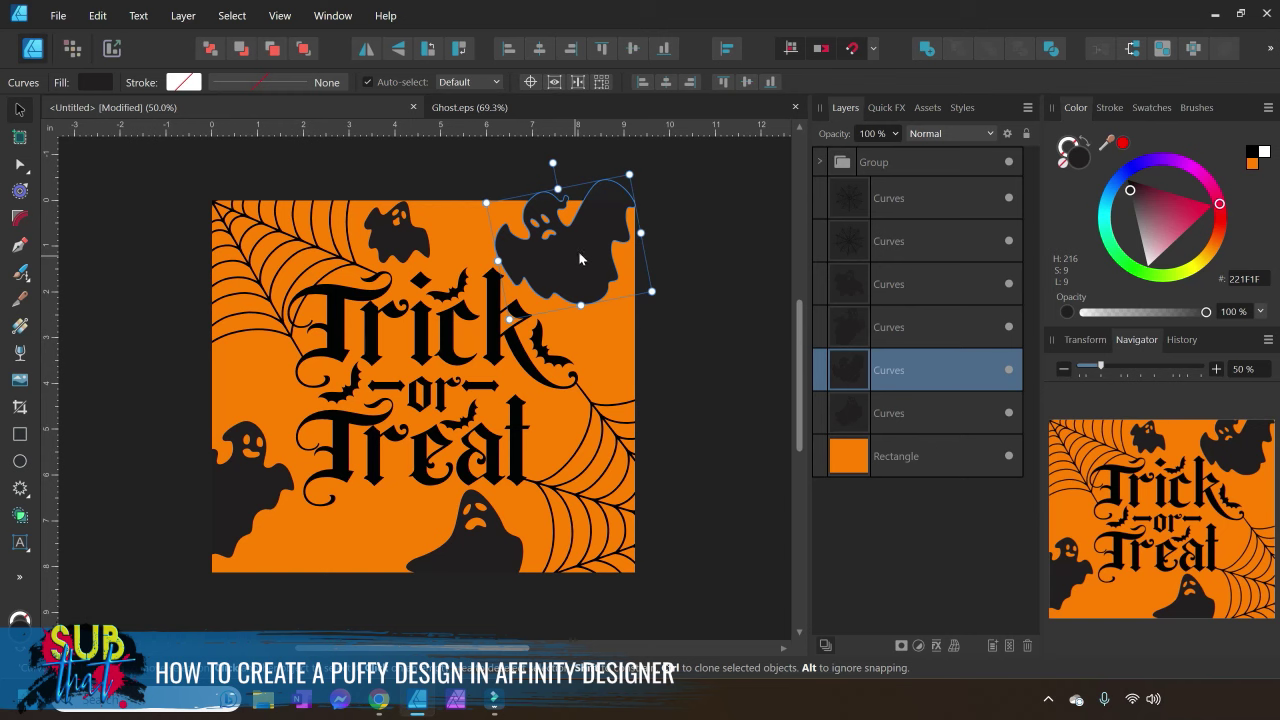
pyautogui.moveTo(510, 319); pyautogui.dragTo(508, 318)
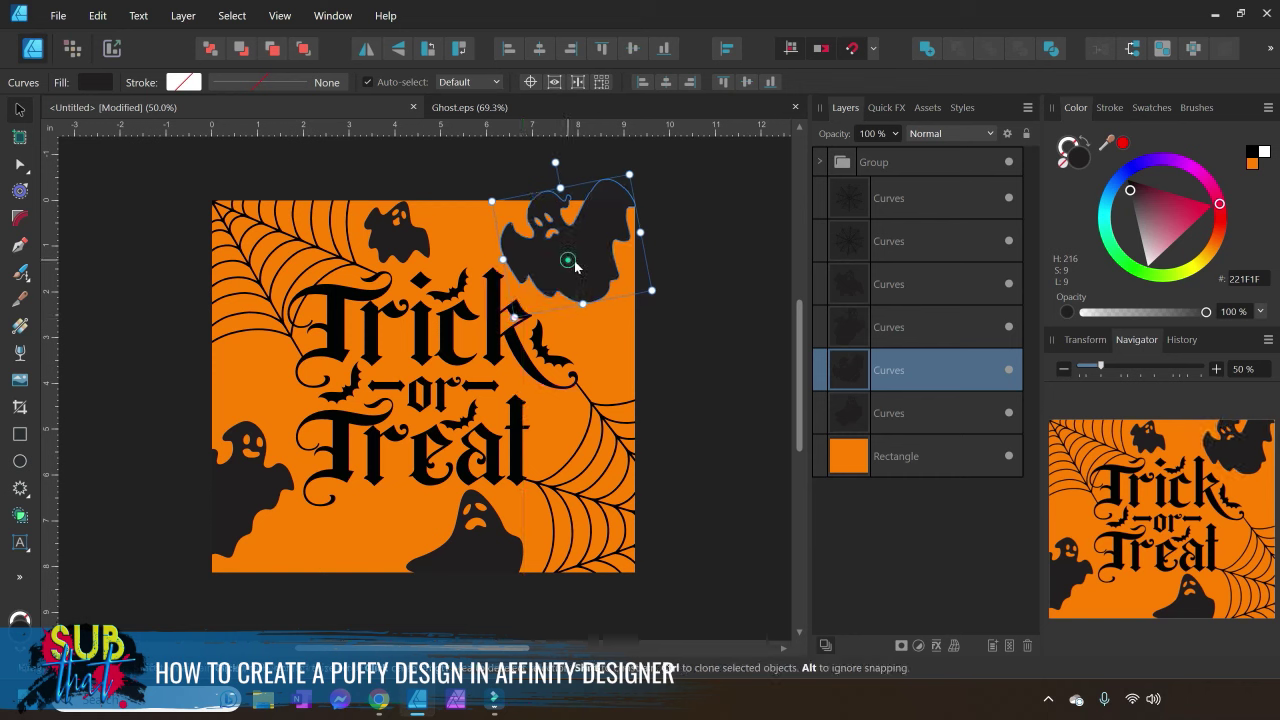
pyautogui.click(735, 403)
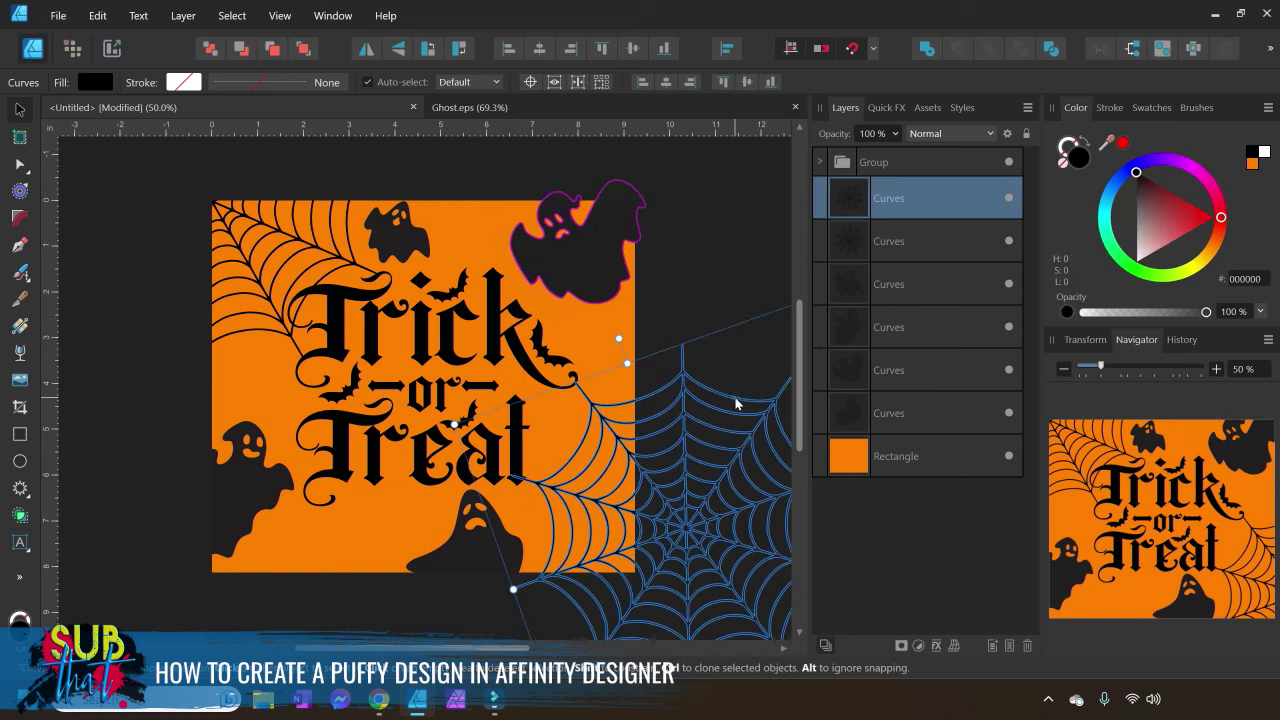
pyautogui.click(737, 397)
pyautogui.click(449, 623)
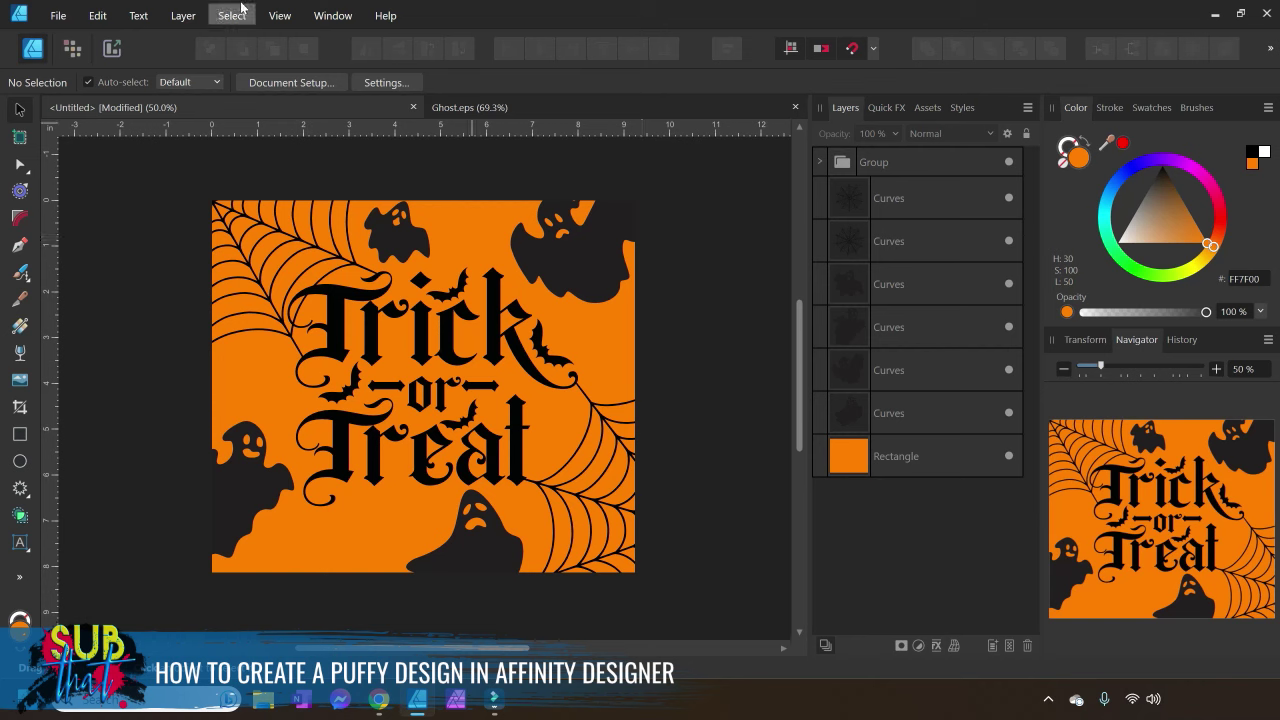
pyautogui.click(343, 21)
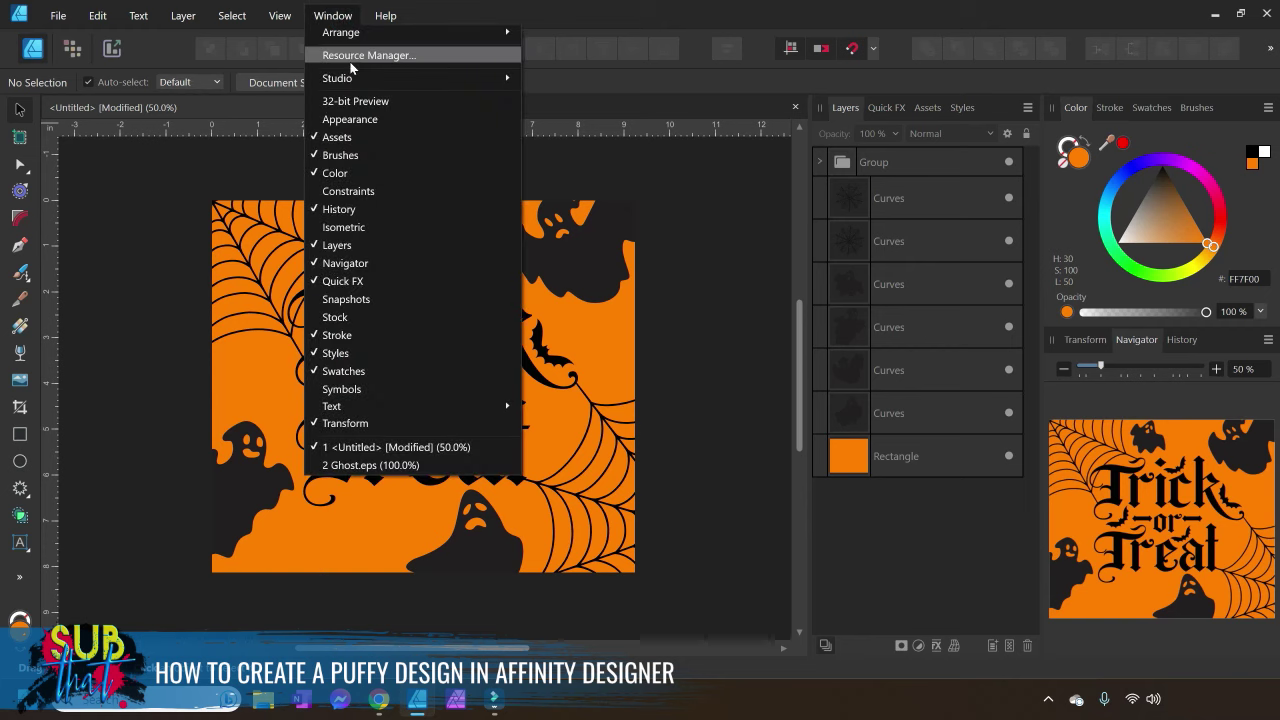
pyautogui.moveTo(350, 78)
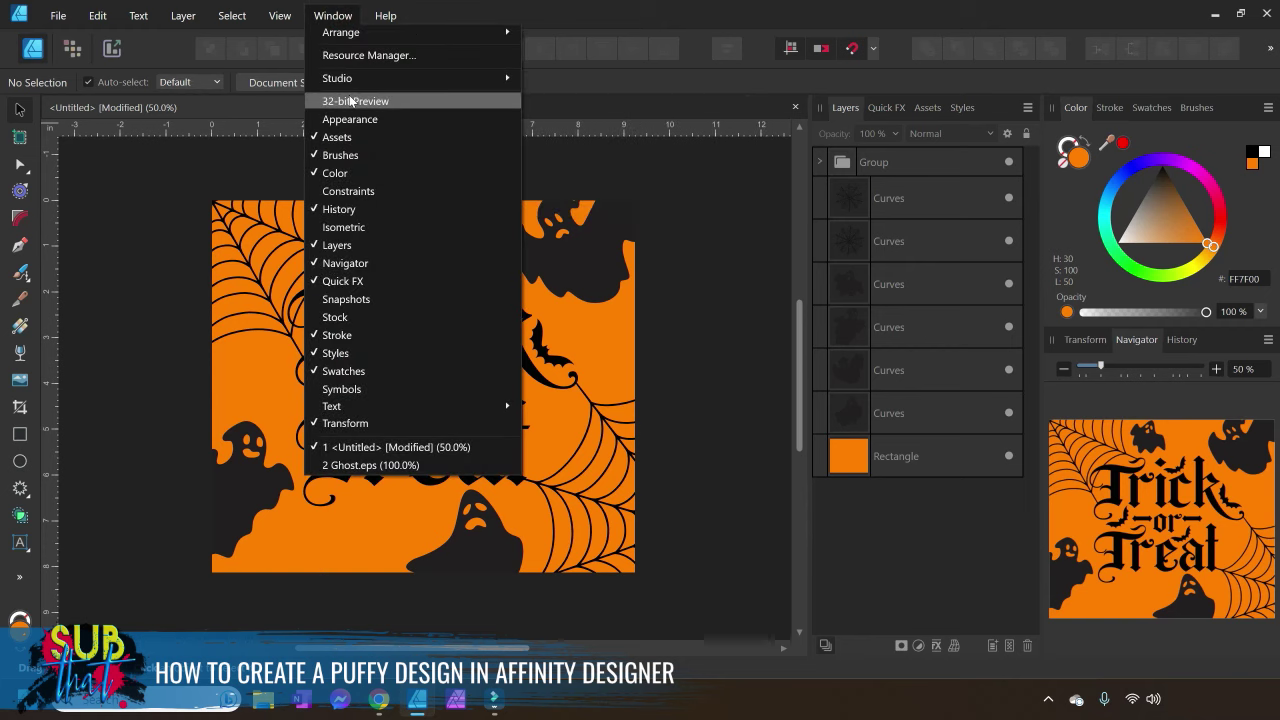
pyautogui.moveTo(232, 15)
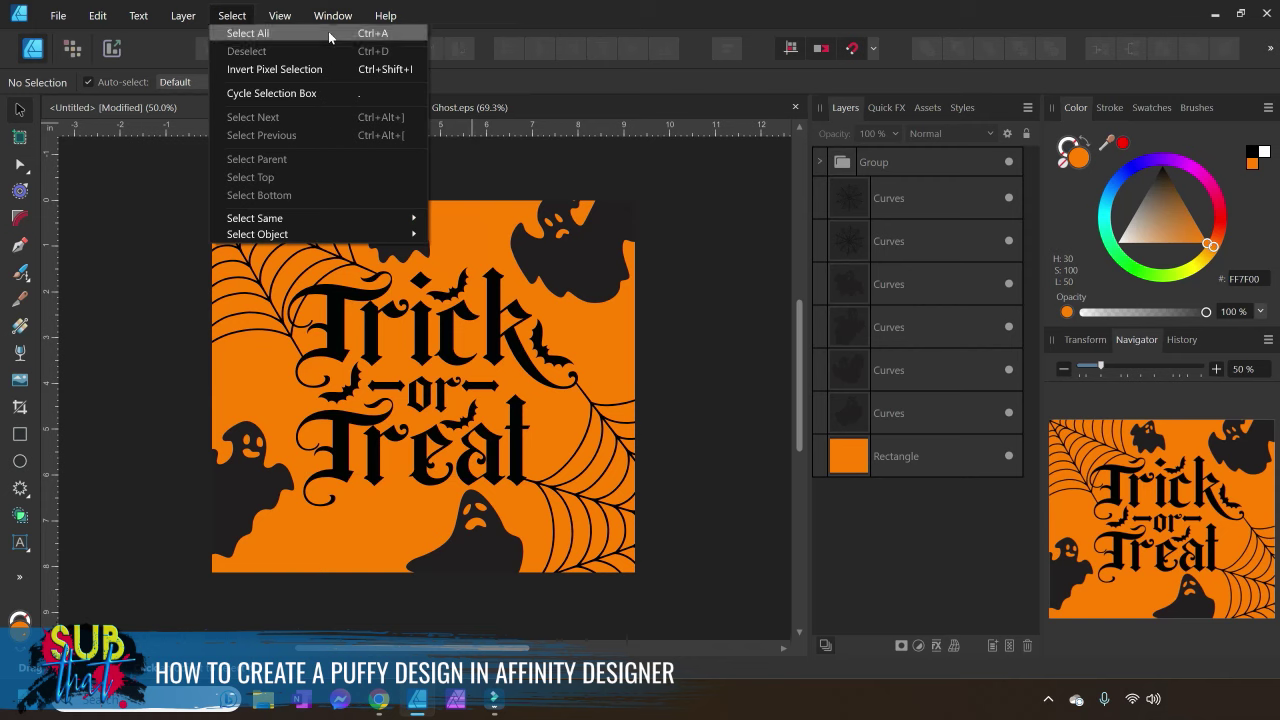
pyautogui.moveTo(333, 15)
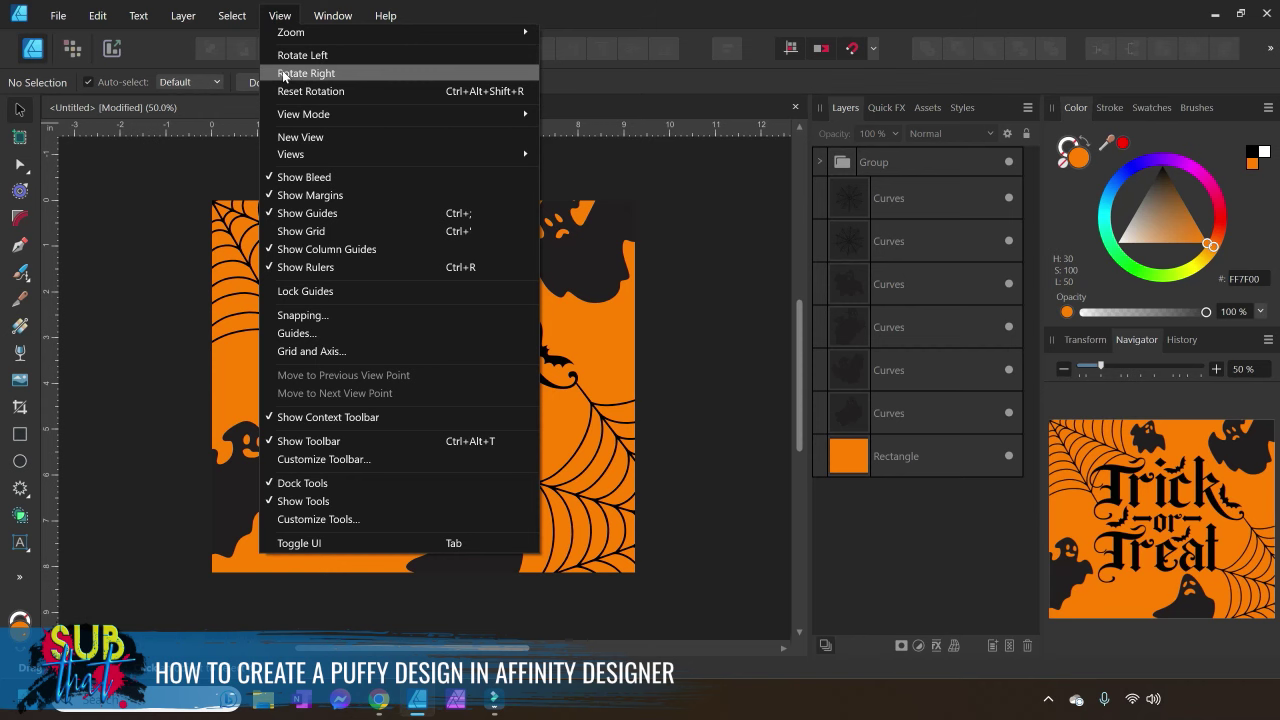
pyautogui.click(716, 442)
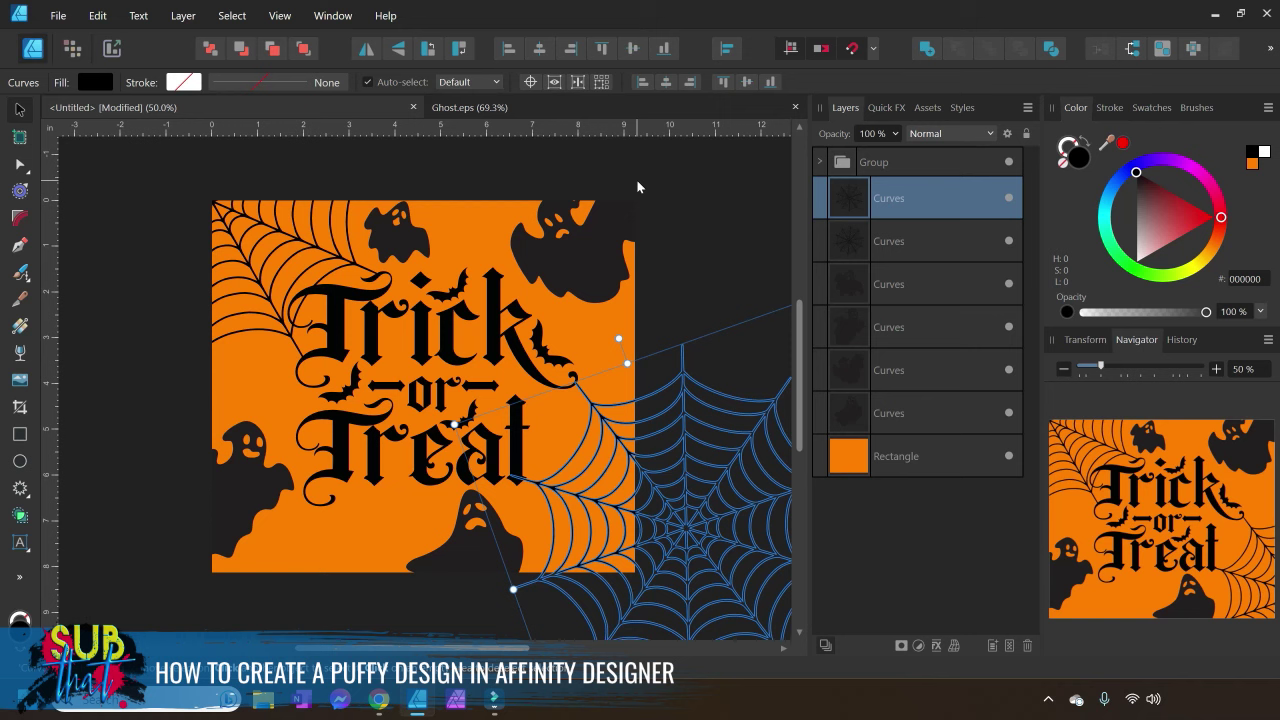
pyautogui.click(441, 185)
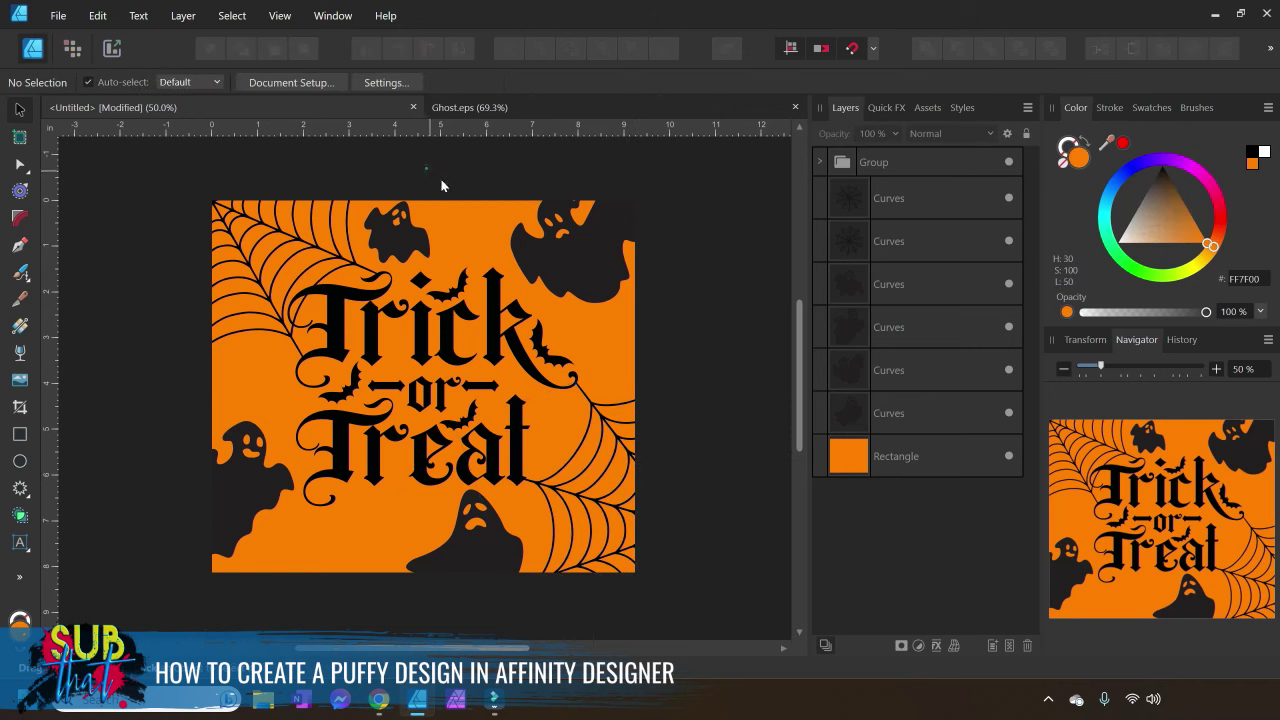
# Apply a Bevel / Emboss effect to the upper-left spider web and set its type to Emboss
pyautogui.click(254, 280)
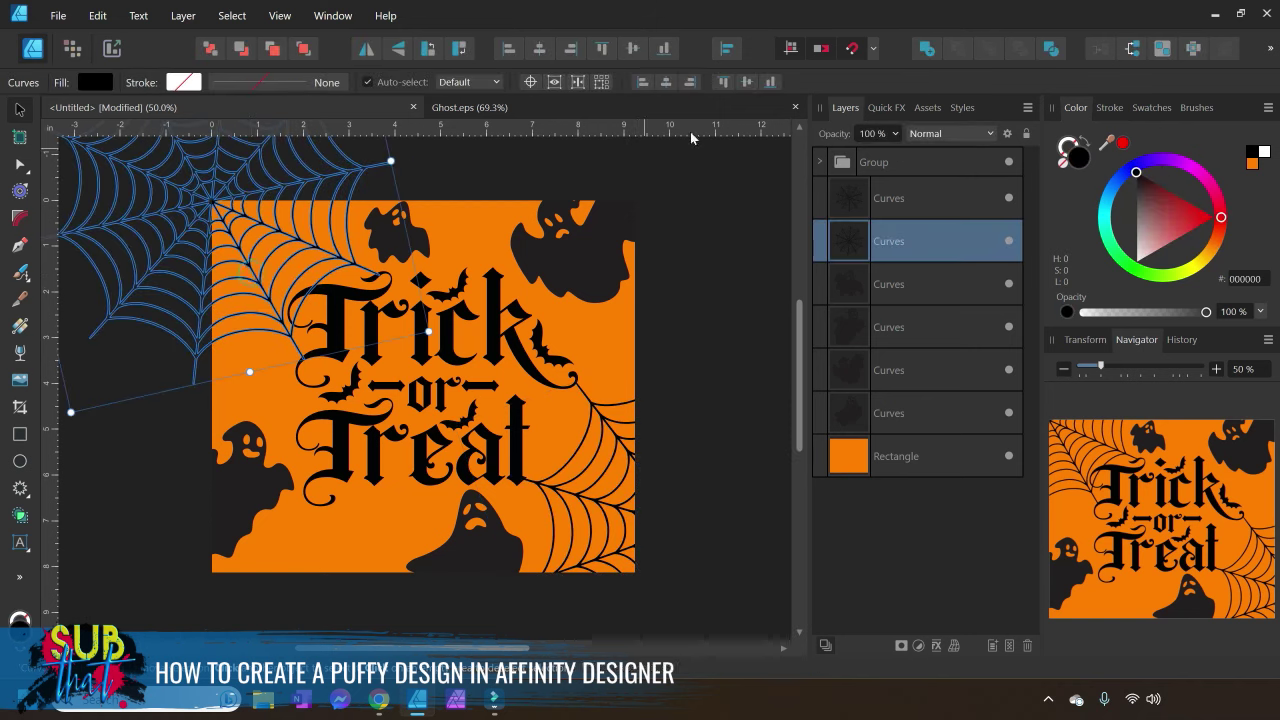
pyautogui.click(884, 108)
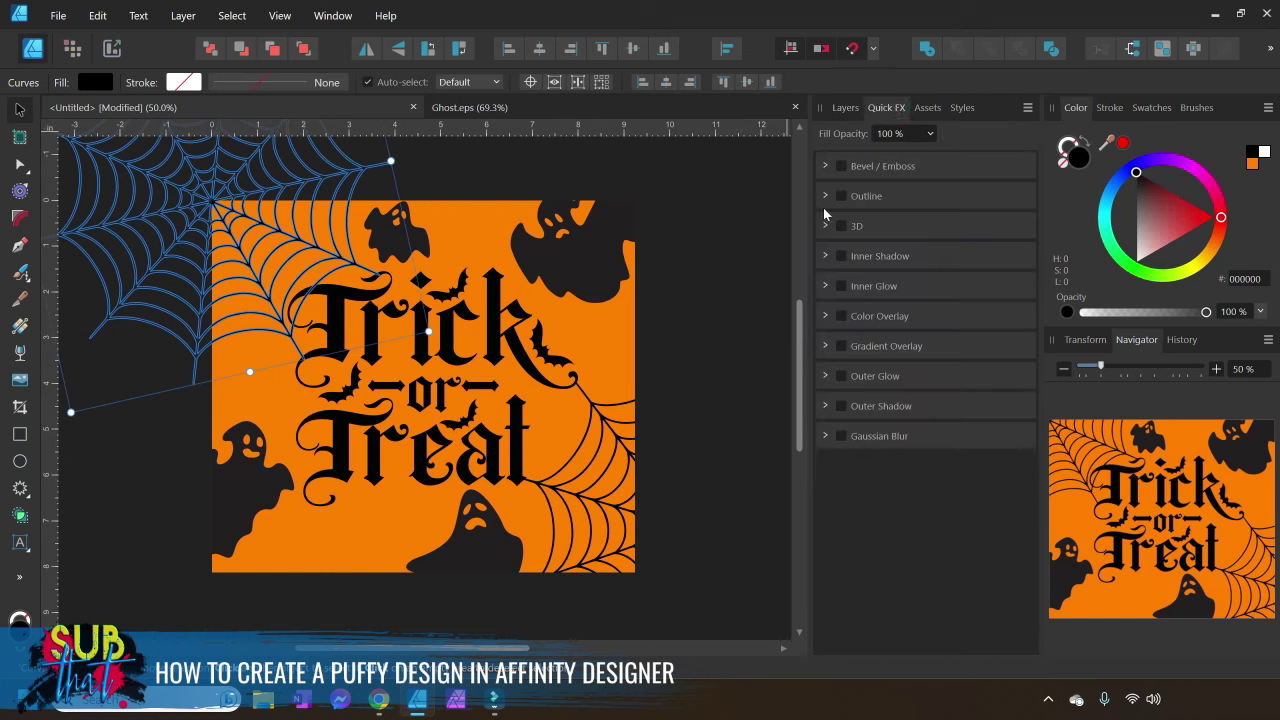
pyautogui.click(825, 168)
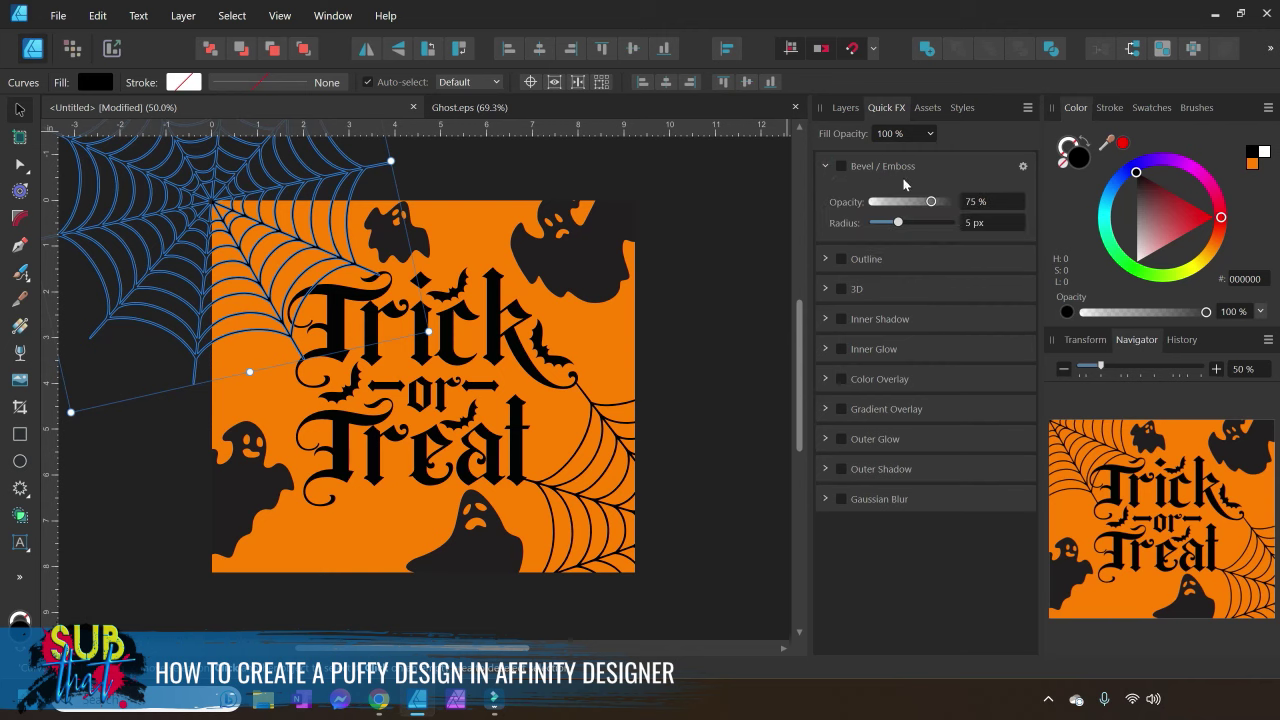
pyautogui.click(841, 166)
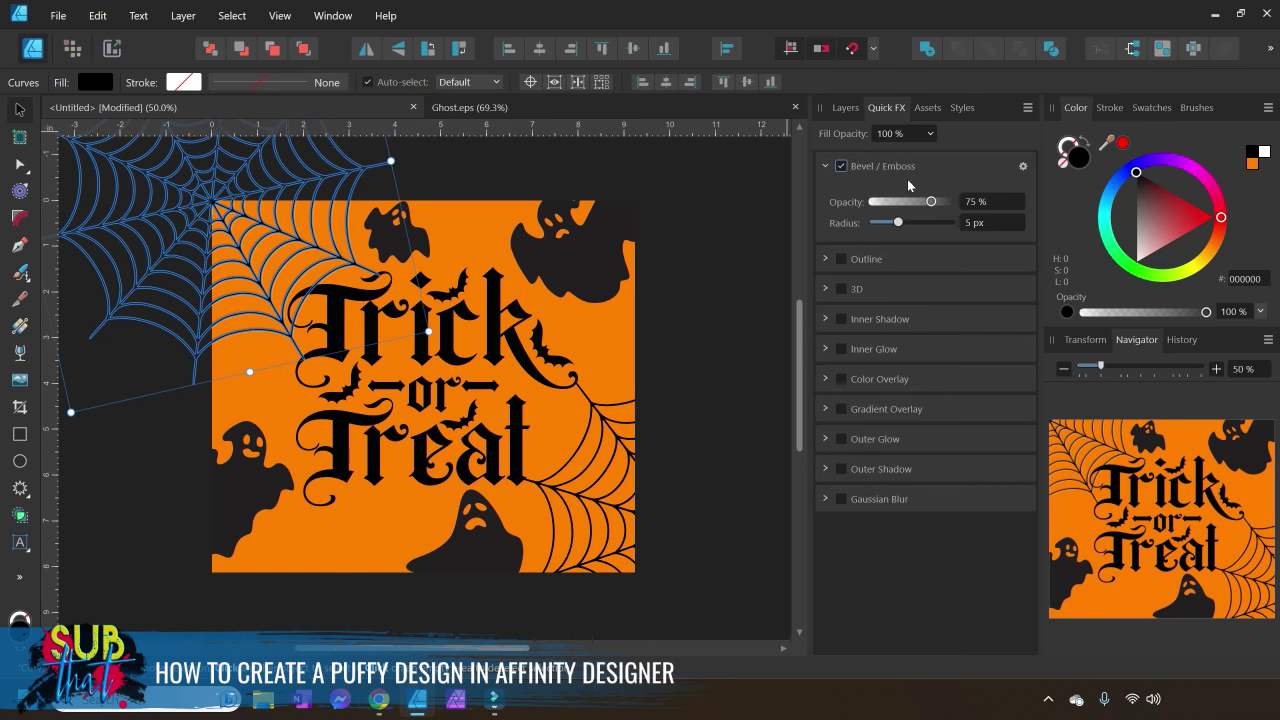
pyautogui.click(1023, 168)
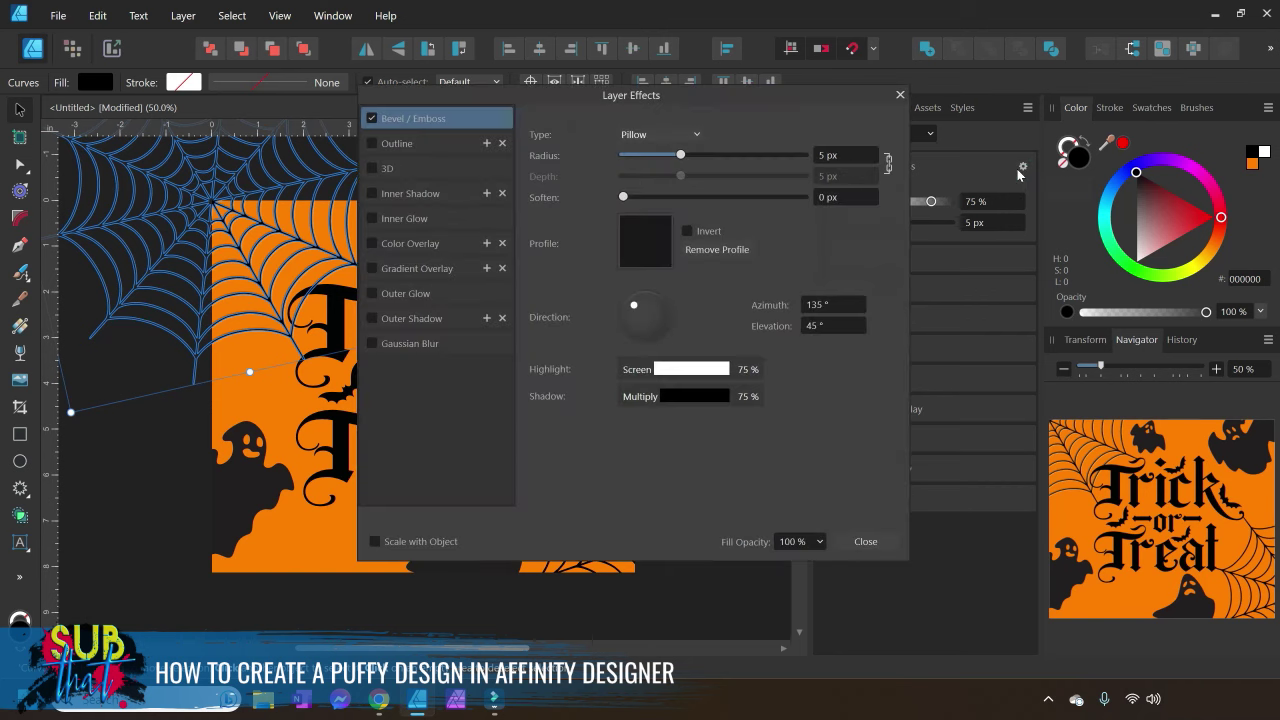
pyautogui.moveTo(645, 97); pyautogui.dragTo(779, 94)
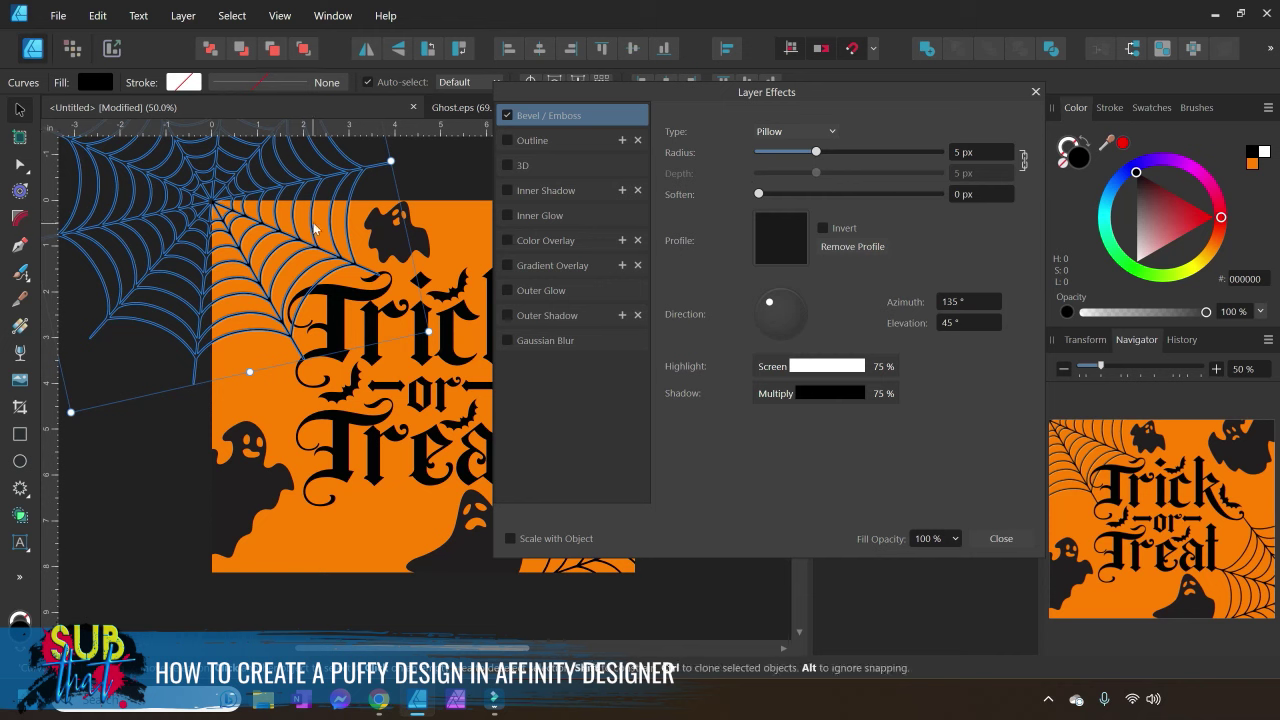
pyautogui.click(820, 133)
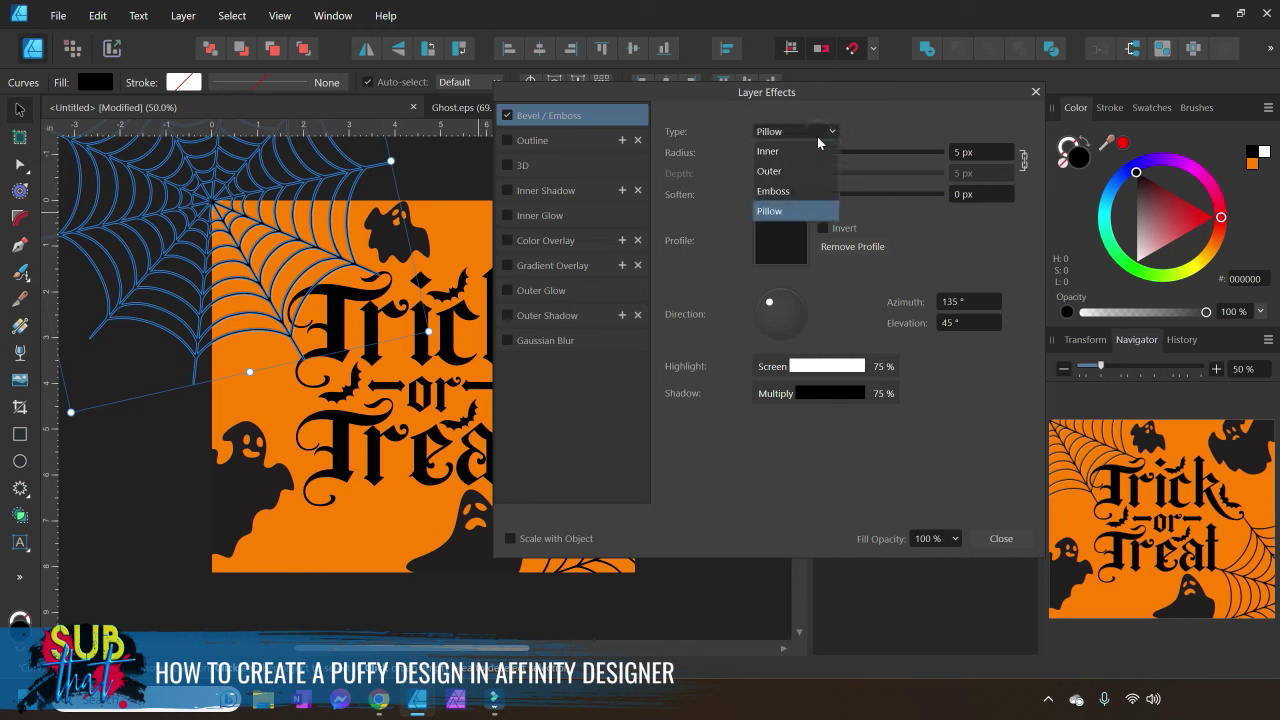
pyautogui.click(800, 189)
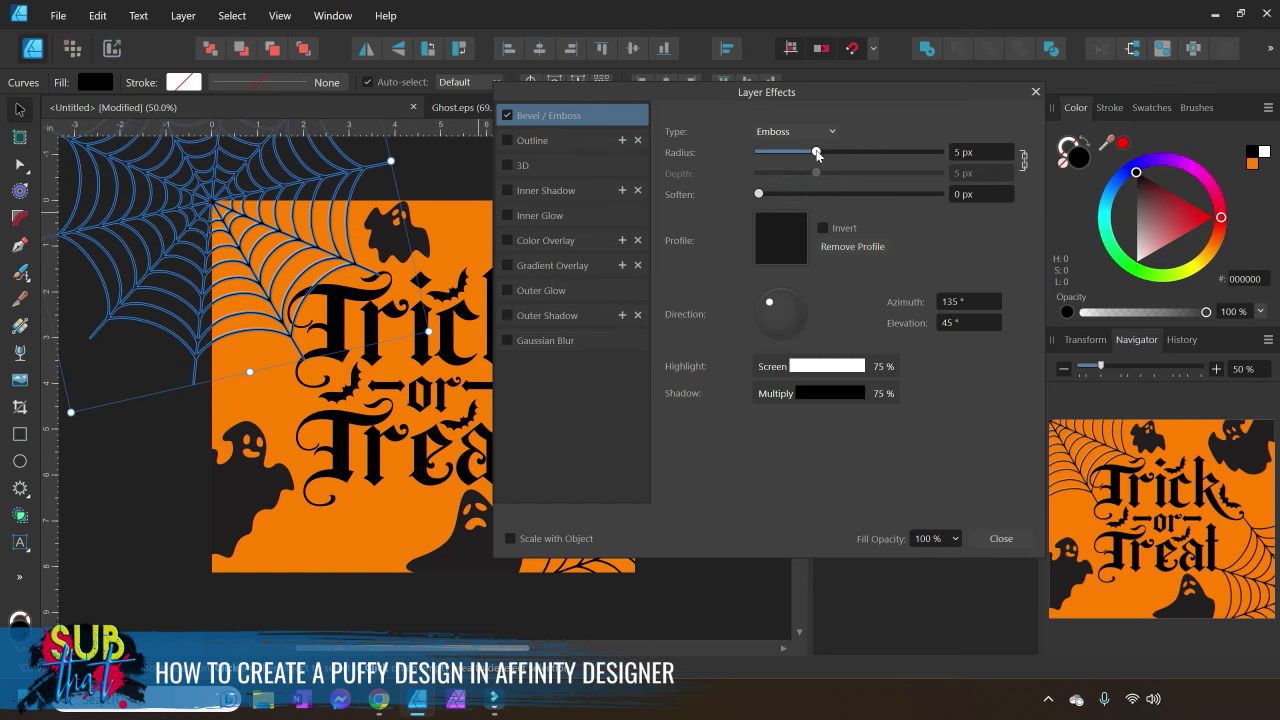
# Raise the web's emboss radius to 27.6 px, close the layer effects and deselect the web
pyautogui.moveTo(817, 153); pyautogui.dragTo(852, 147)
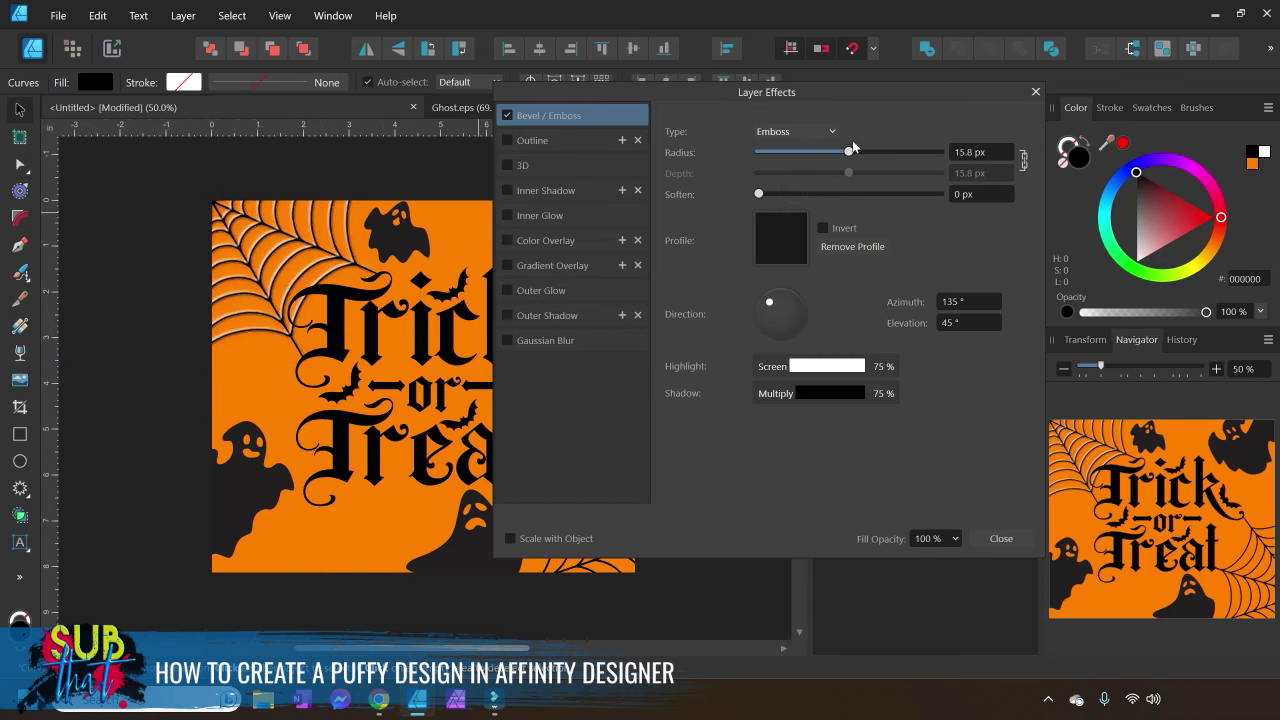
pyautogui.click(1216, 368)
pyautogui.click(1216, 368)
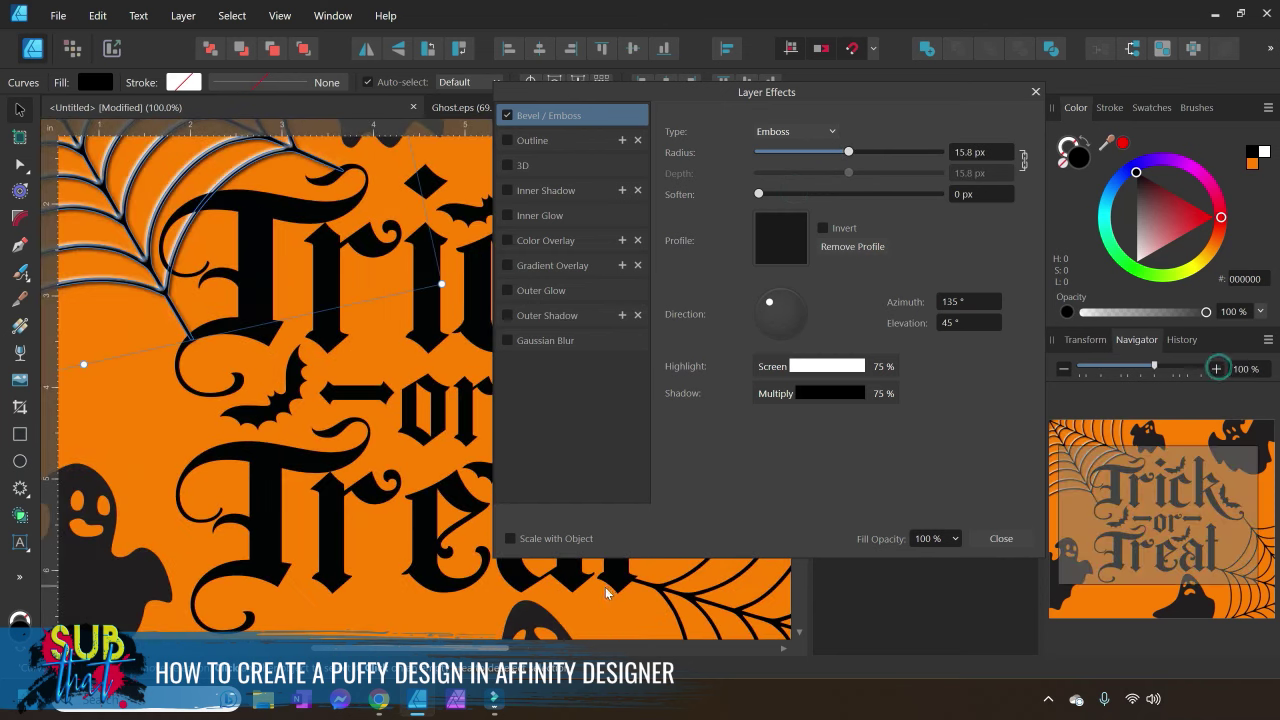
pyautogui.hscroll(-3, 362, 362)
pyautogui.scroll(3, 362, 362)
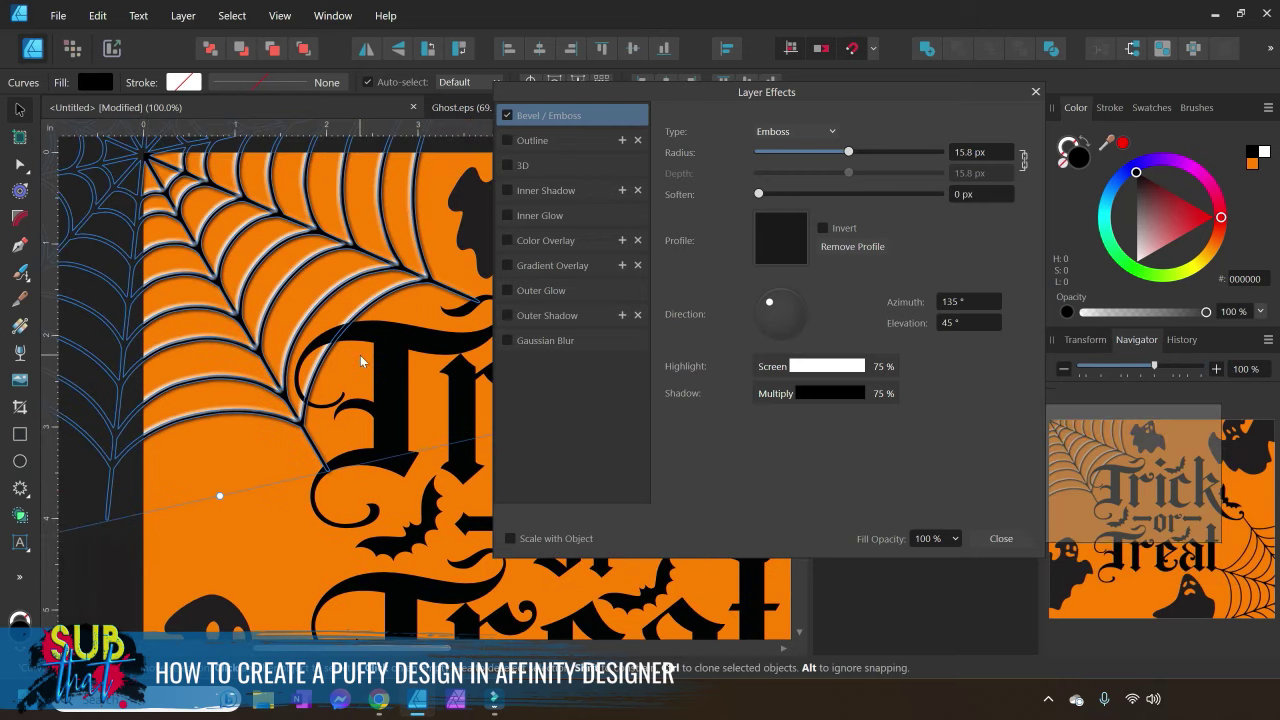
pyautogui.click(867, 153)
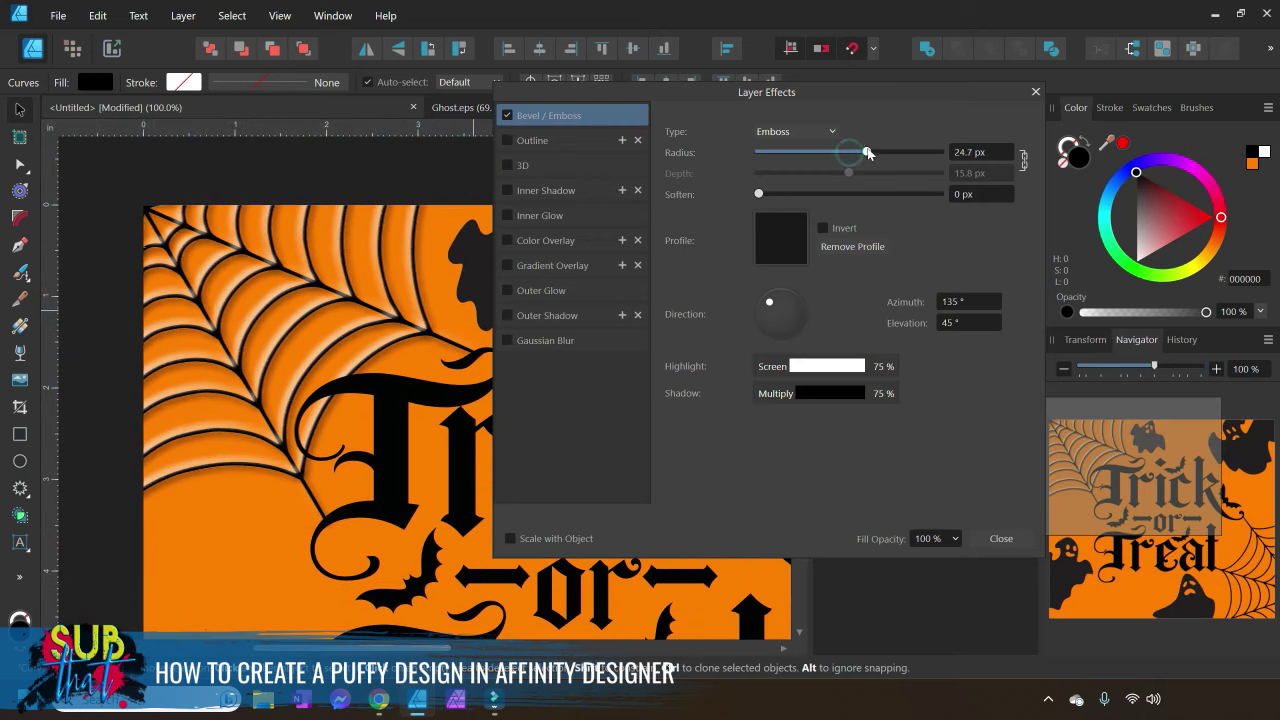
pyautogui.moveTo(867, 153); pyautogui.dragTo(872, 152)
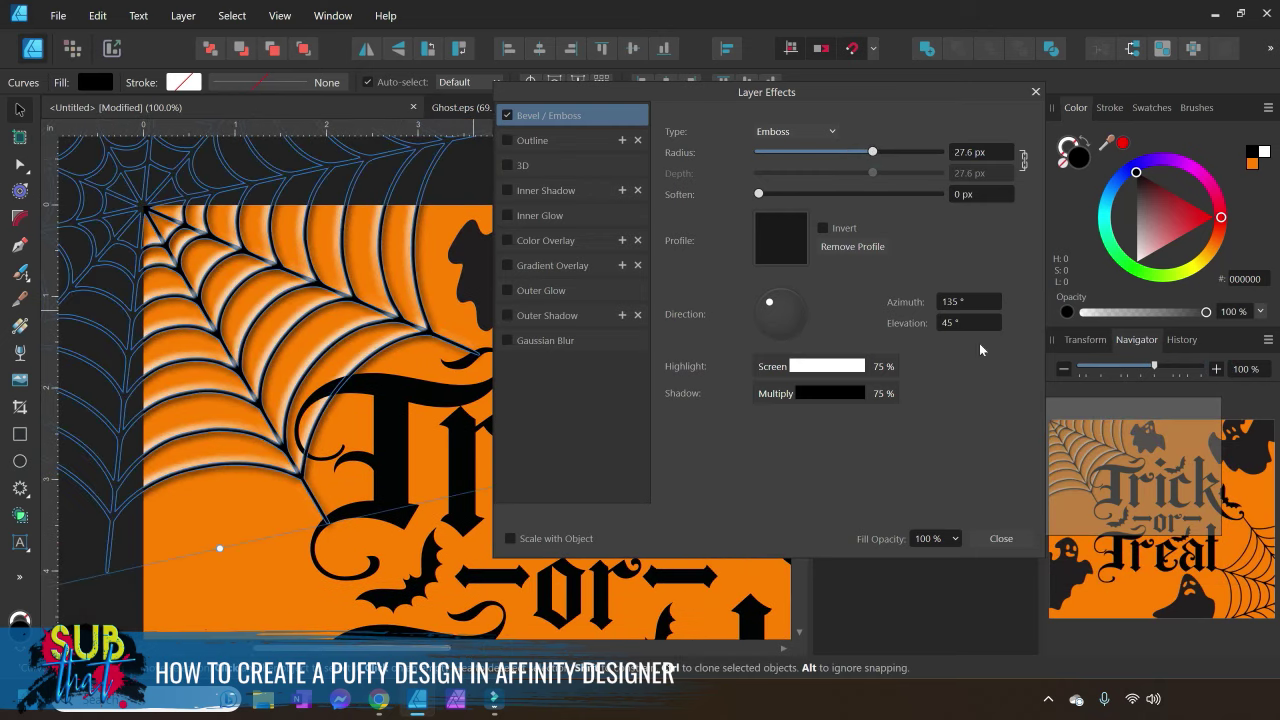
pyautogui.click(943, 611)
pyautogui.click(1001, 538)
pyautogui.click(700, 157)
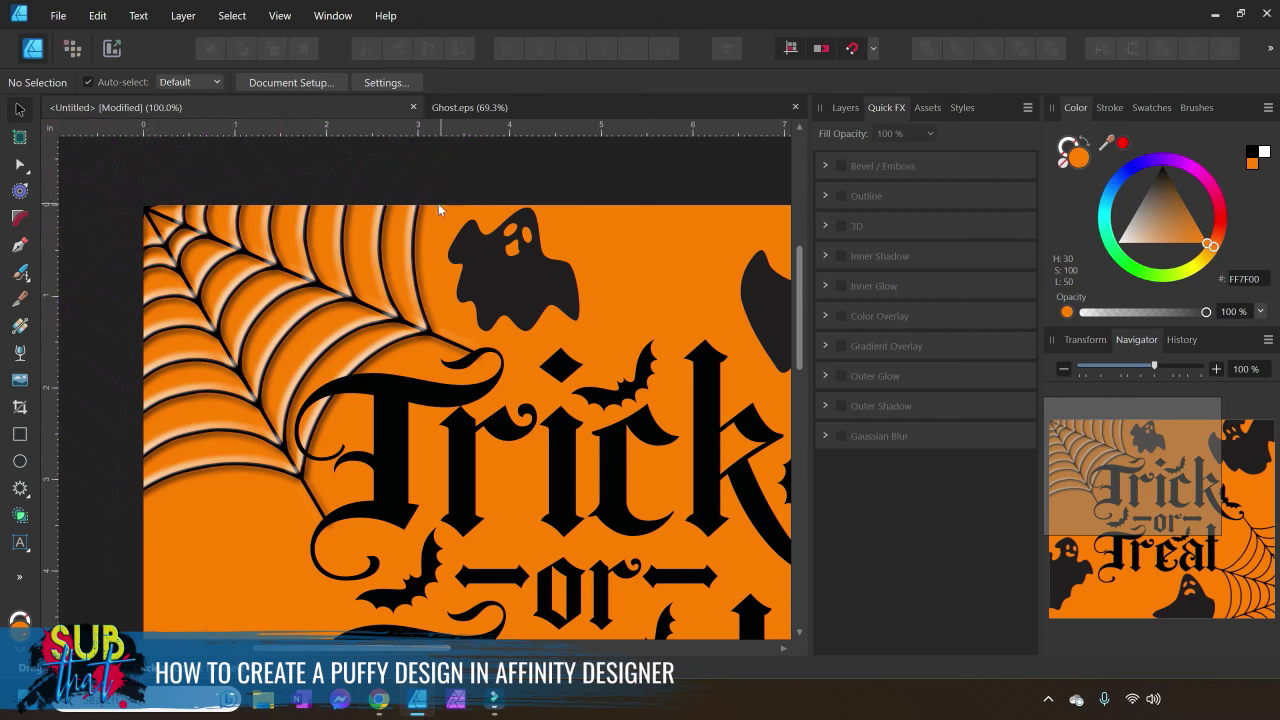
# Reopen the upper-left web's Bevel / Emboss settings and change the light direction to azimuth 50° and elevation 47.4°
pyautogui.click(285, 337)
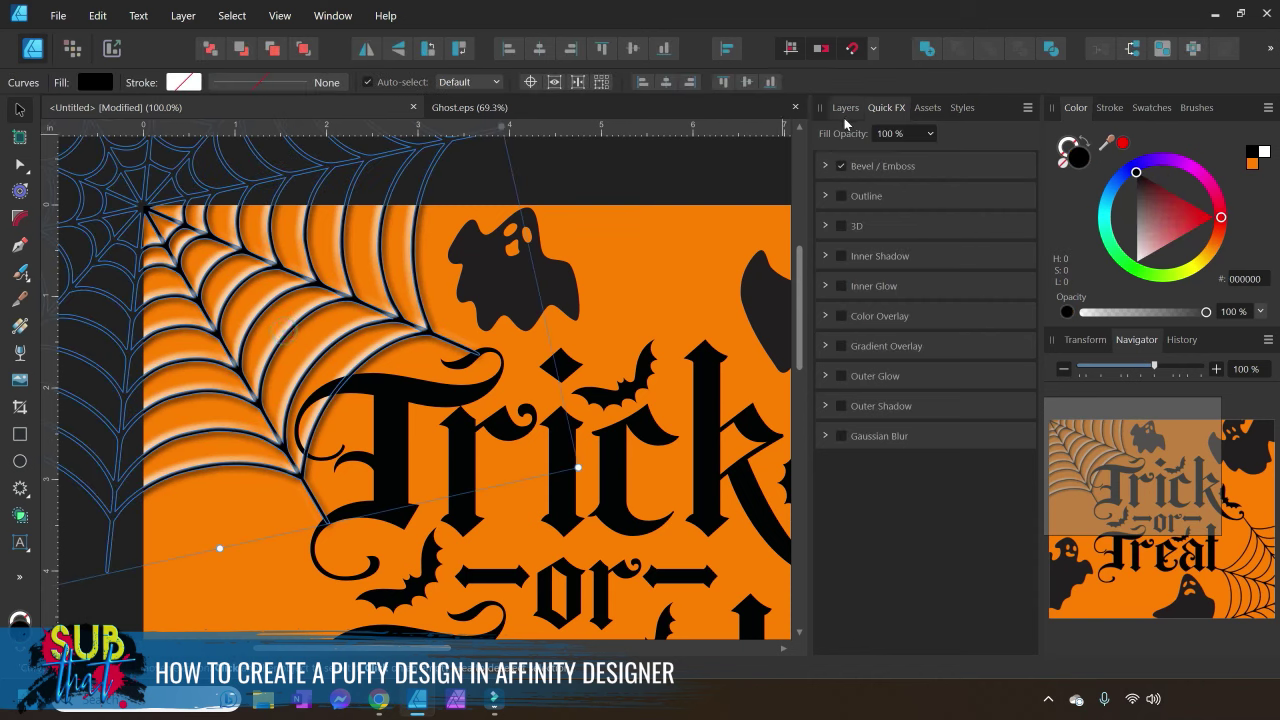
pyautogui.click(826, 167)
pyautogui.click(1025, 170)
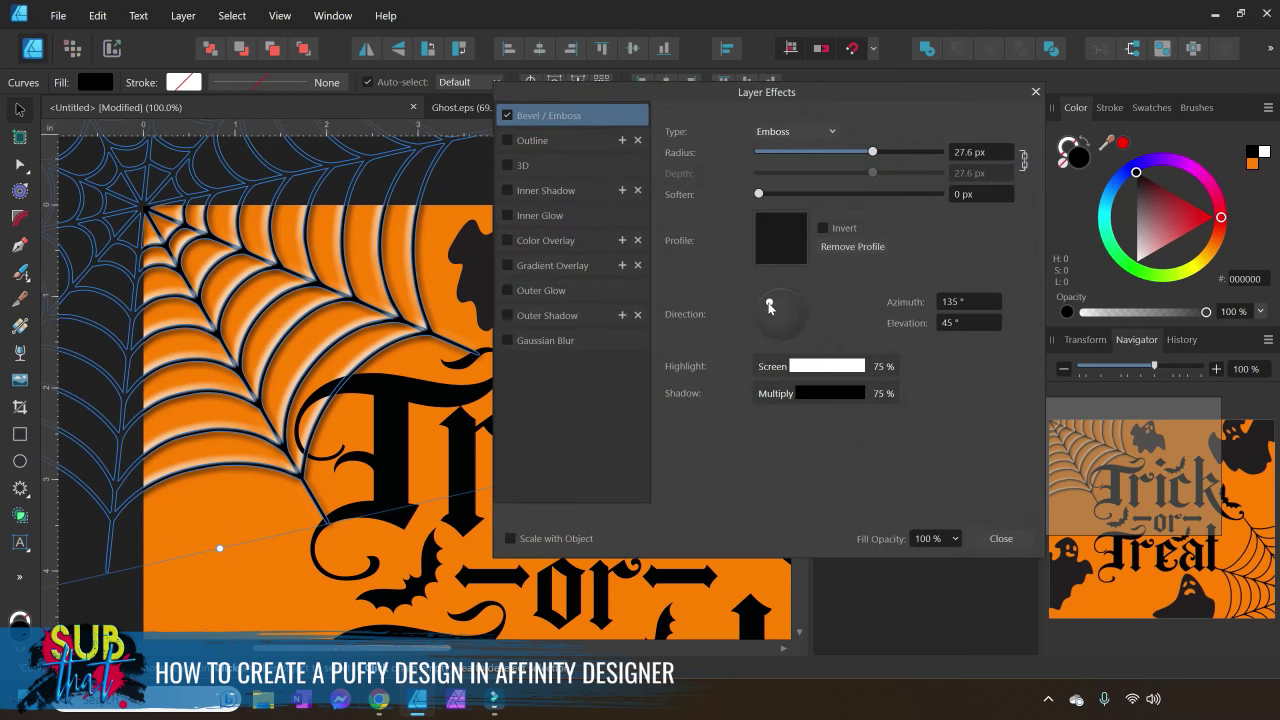
pyautogui.moveTo(769, 307); pyautogui.dragTo(793, 307)
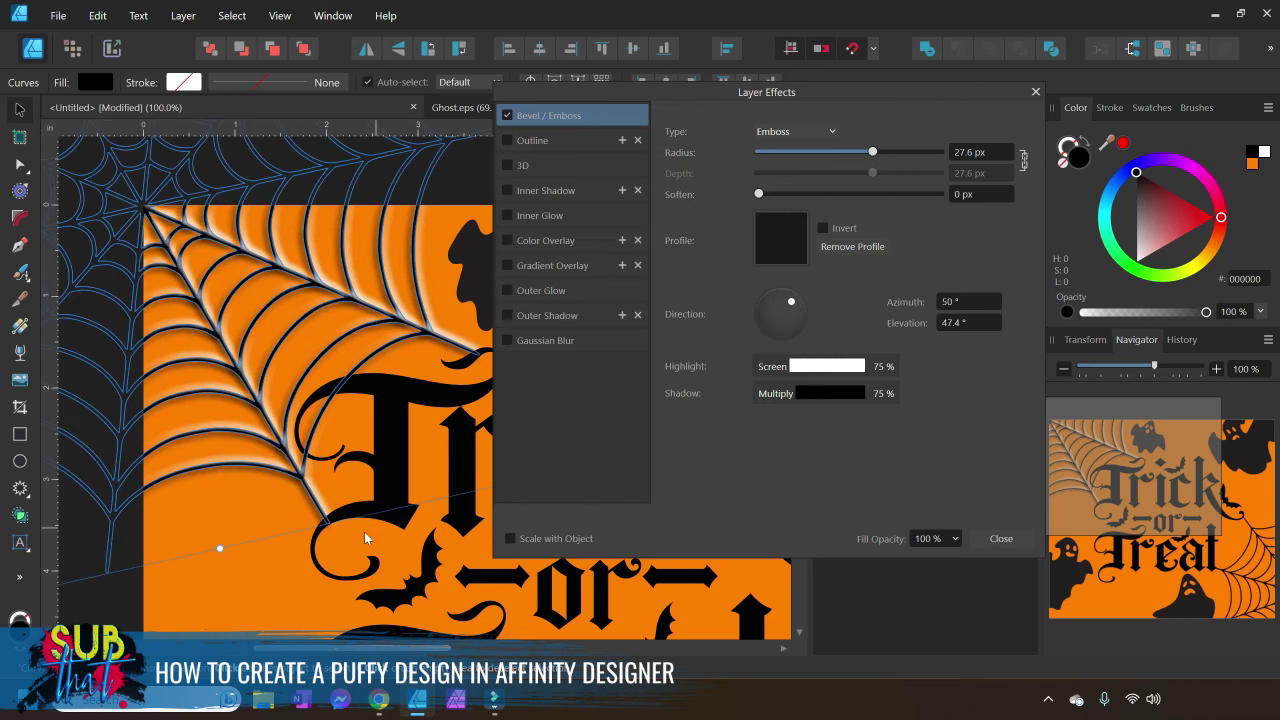
# Soften the upper-left web's emboss to 6.8 px and deselect the web to check the look
pyautogui.click(133, 606)
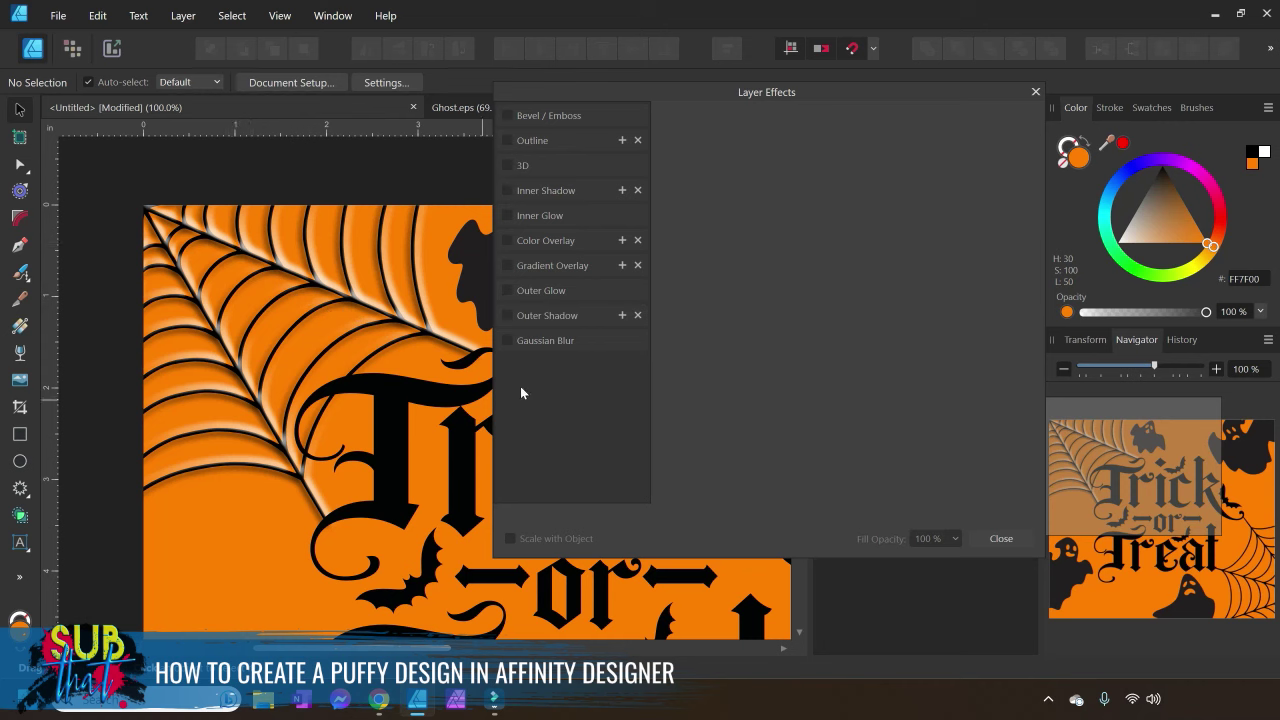
pyautogui.click(400, 323)
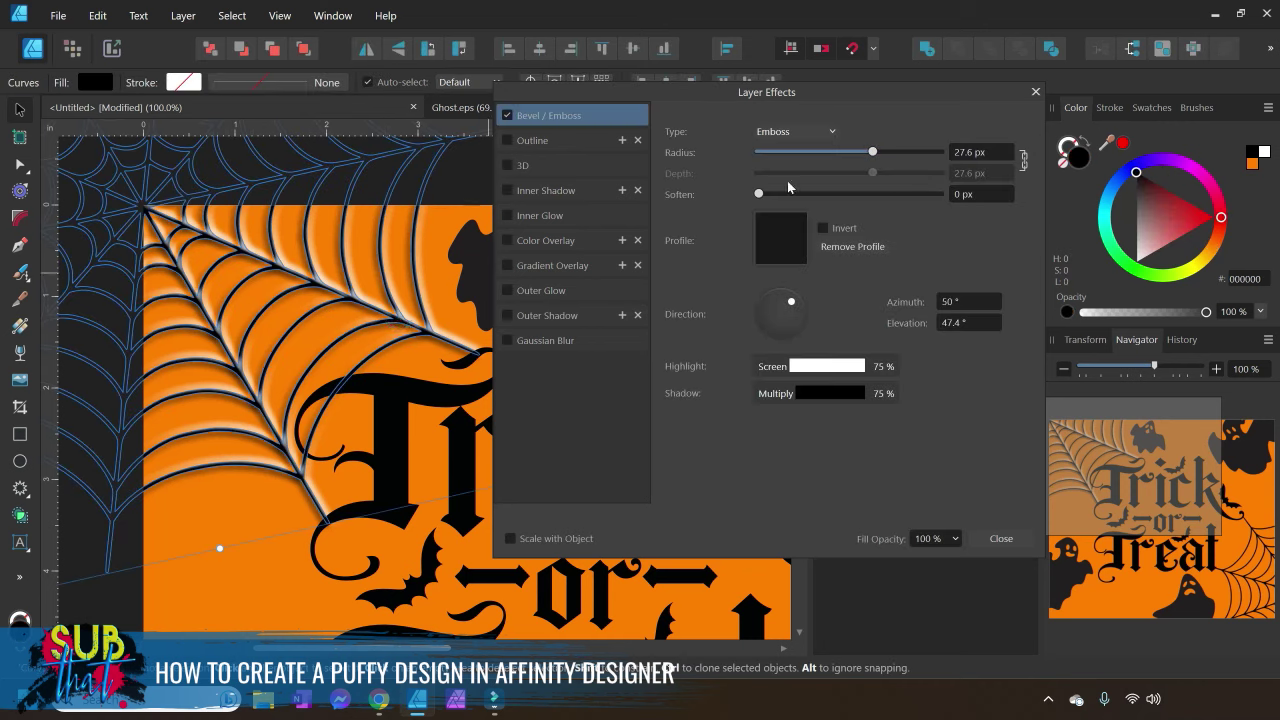
pyautogui.moveTo(759, 194); pyautogui.dragTo(783, 195)
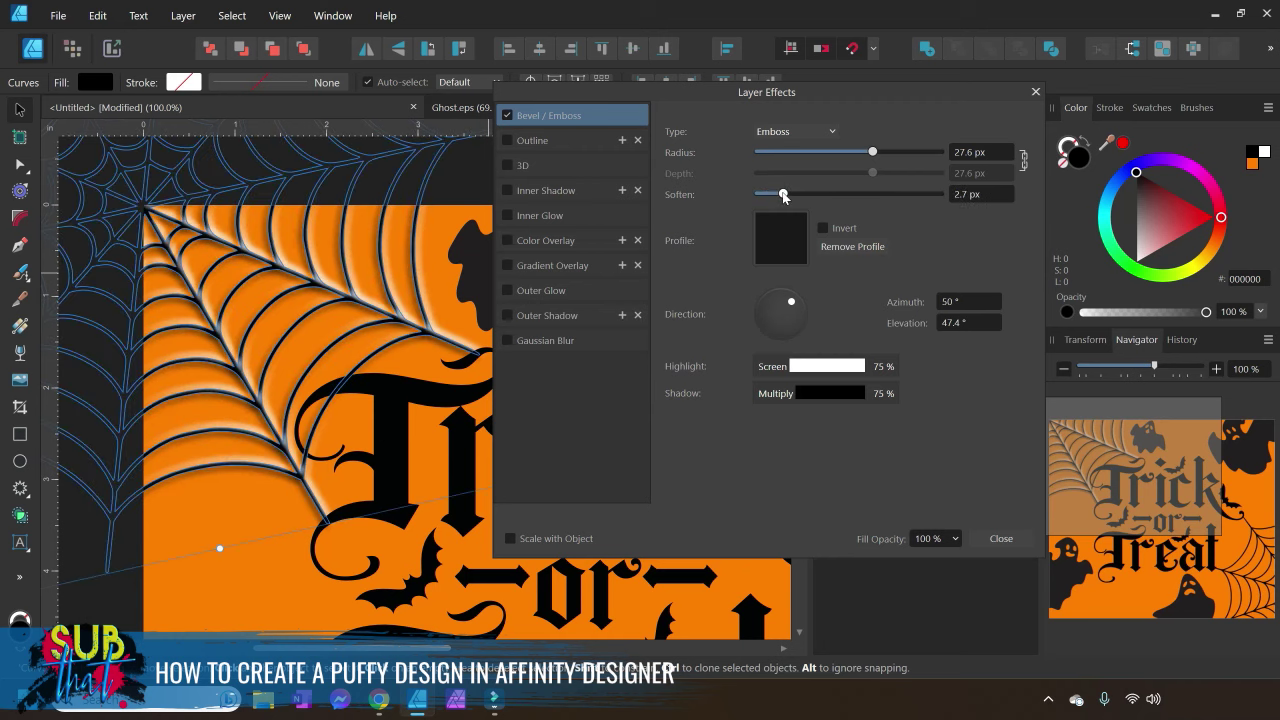
pyautogui.click(120, 582)
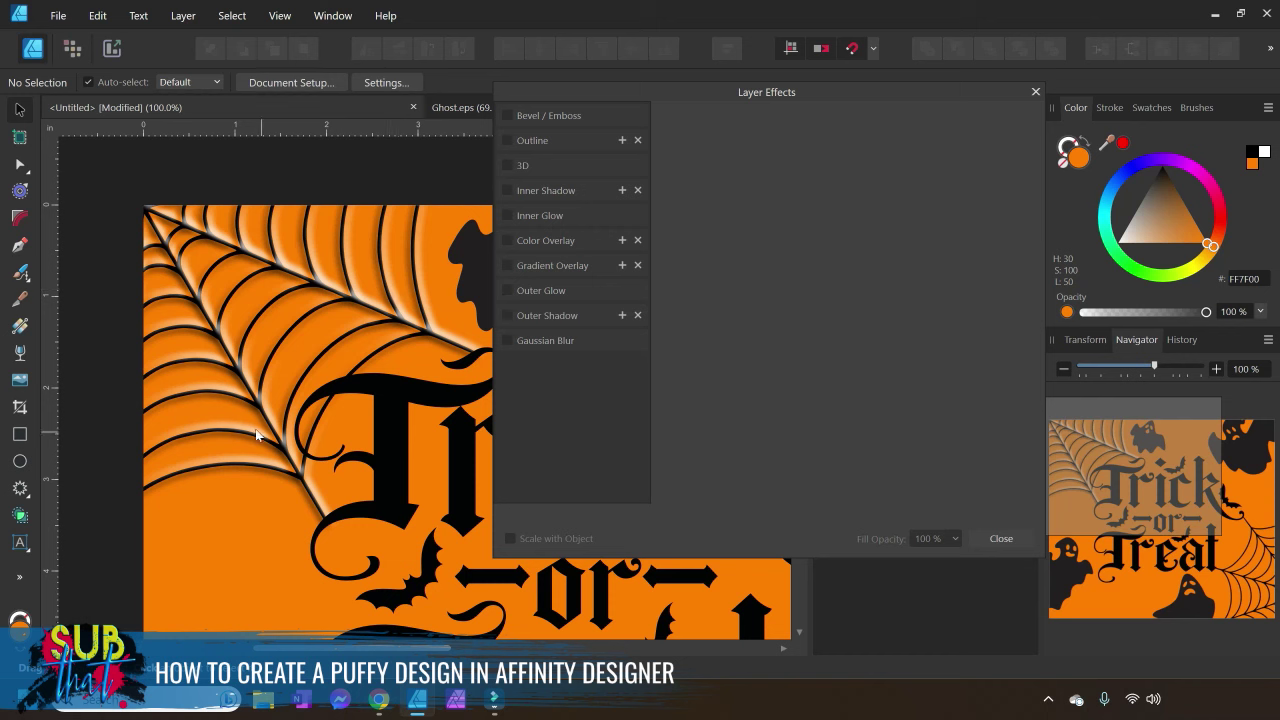
pyautogui.click(386, 322)
pyautogui.moveTo(786, 195); pyautogui.dragTo(820, 194)
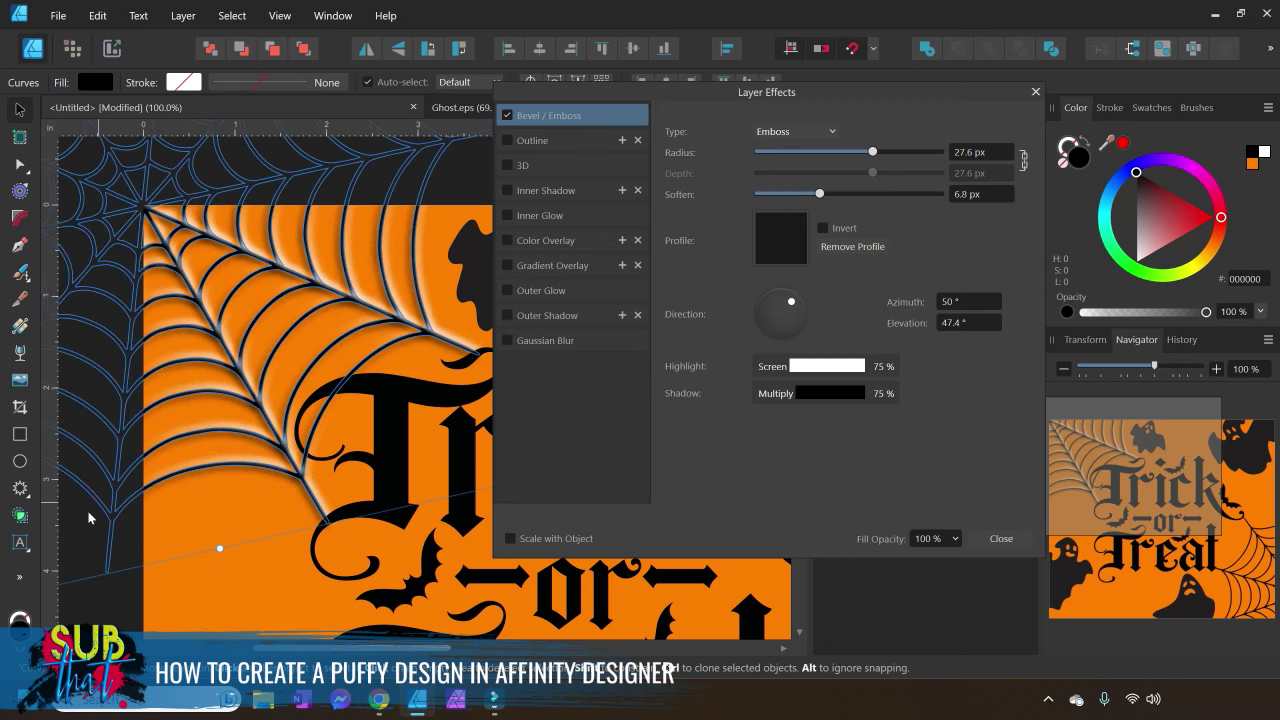
pyautogui.click(88, 518)
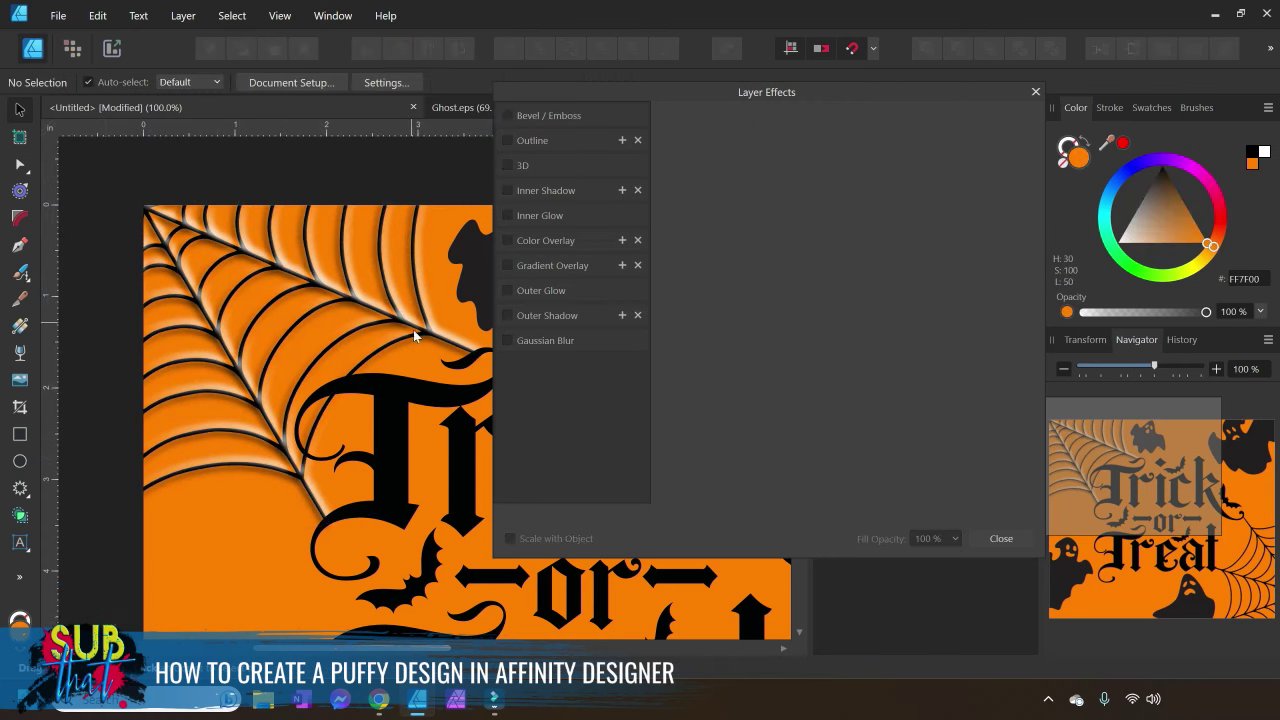
# Change the upper-left web's emboss highlight color to pale orange FFE7D1 and deselect the web
pyautogui.click(256, 399)
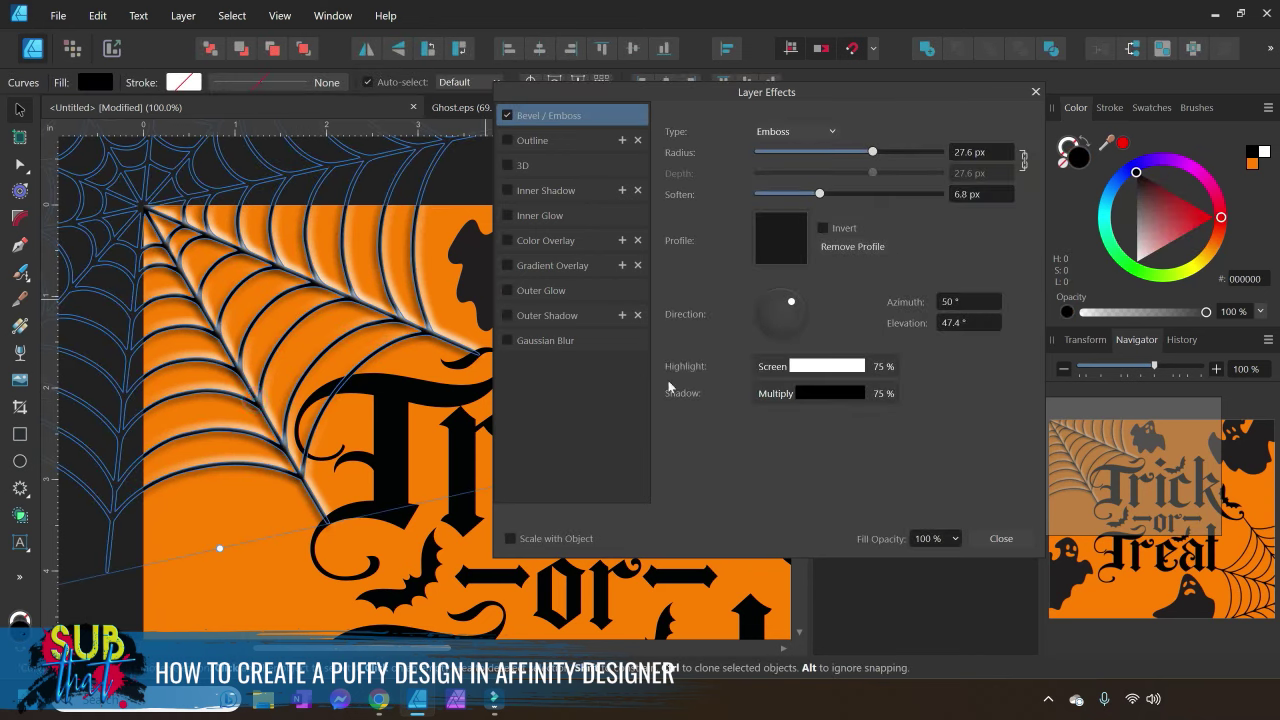
pyautogui.click(825, 366)
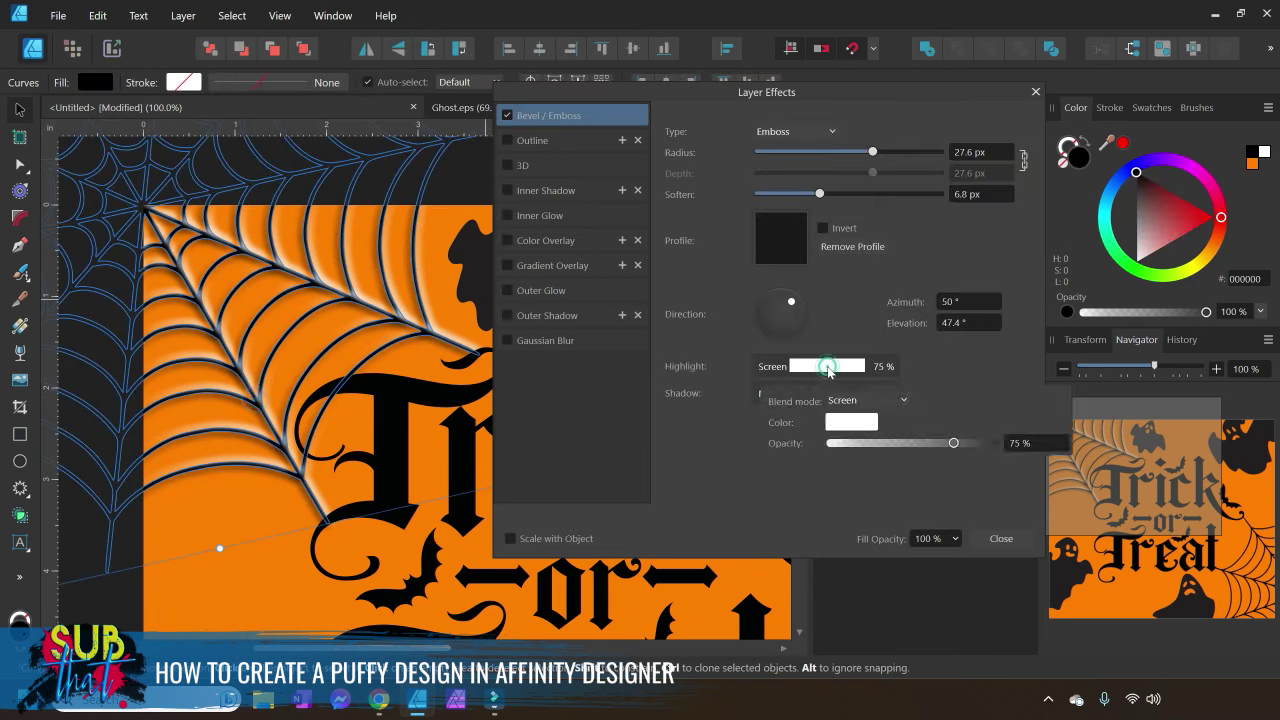
pyautogui.click(853, 422)
pyautogui.moveTo(841, 572); pyautogui.dragTo(822, 558)
pyautogui.moveTo(912, 540); pyautogui.dragTo(905, 568)
pyautogui.moveTo(818, 551); pyautogui.dragTo(824, 568)
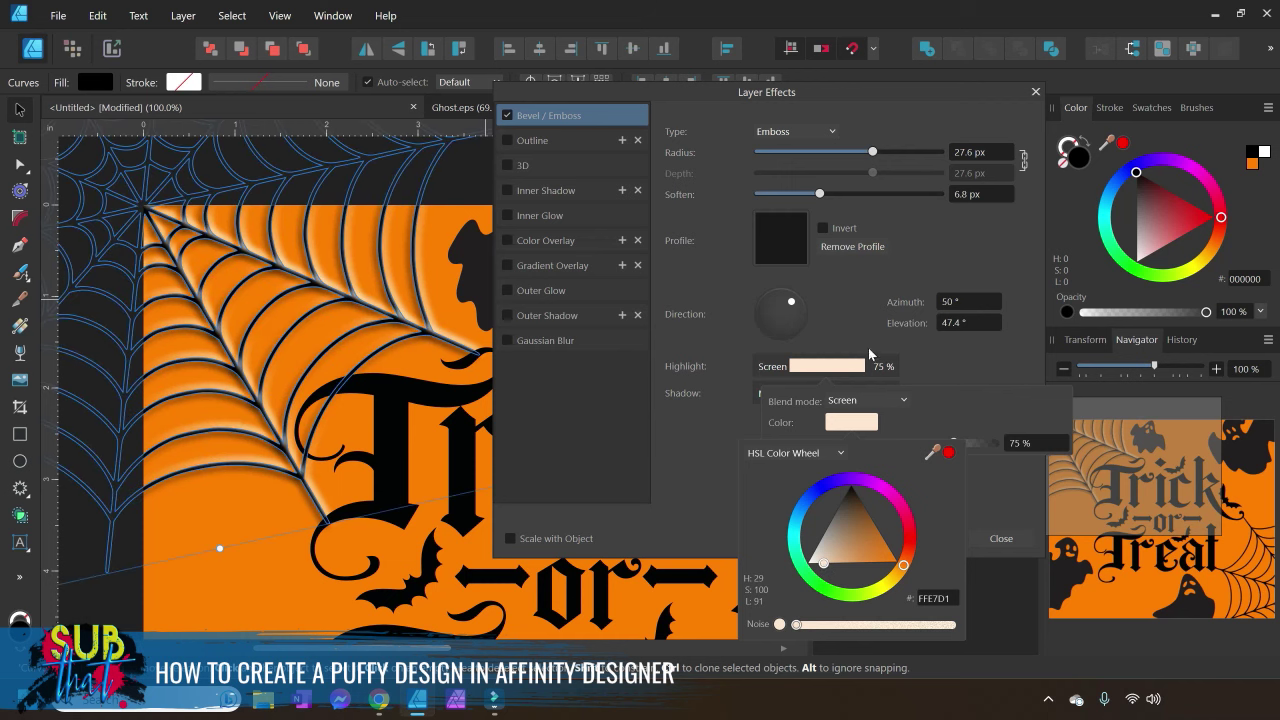
pyautogui.click(131, 597)
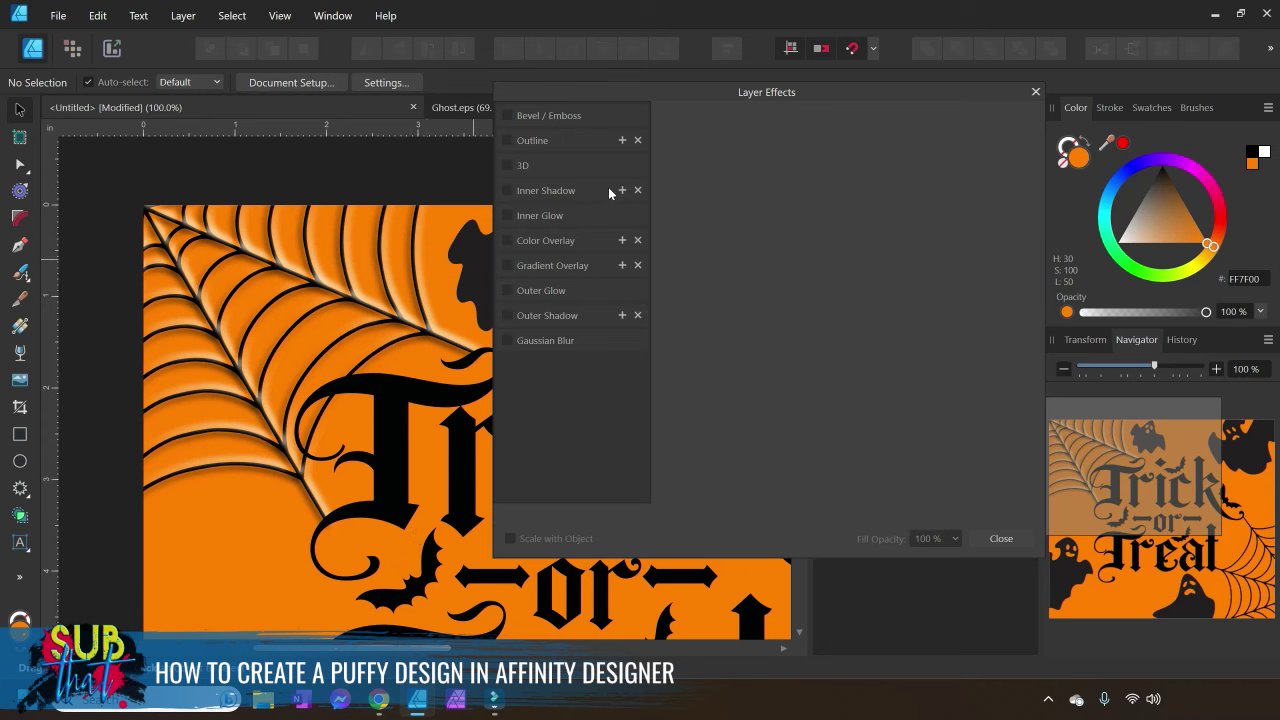
# Set the upper-left web's emboss light direction to azimuth -138.4° and elevation 75.5°, close the layer effects and clear the selection
pyautogui.click(376, 319)
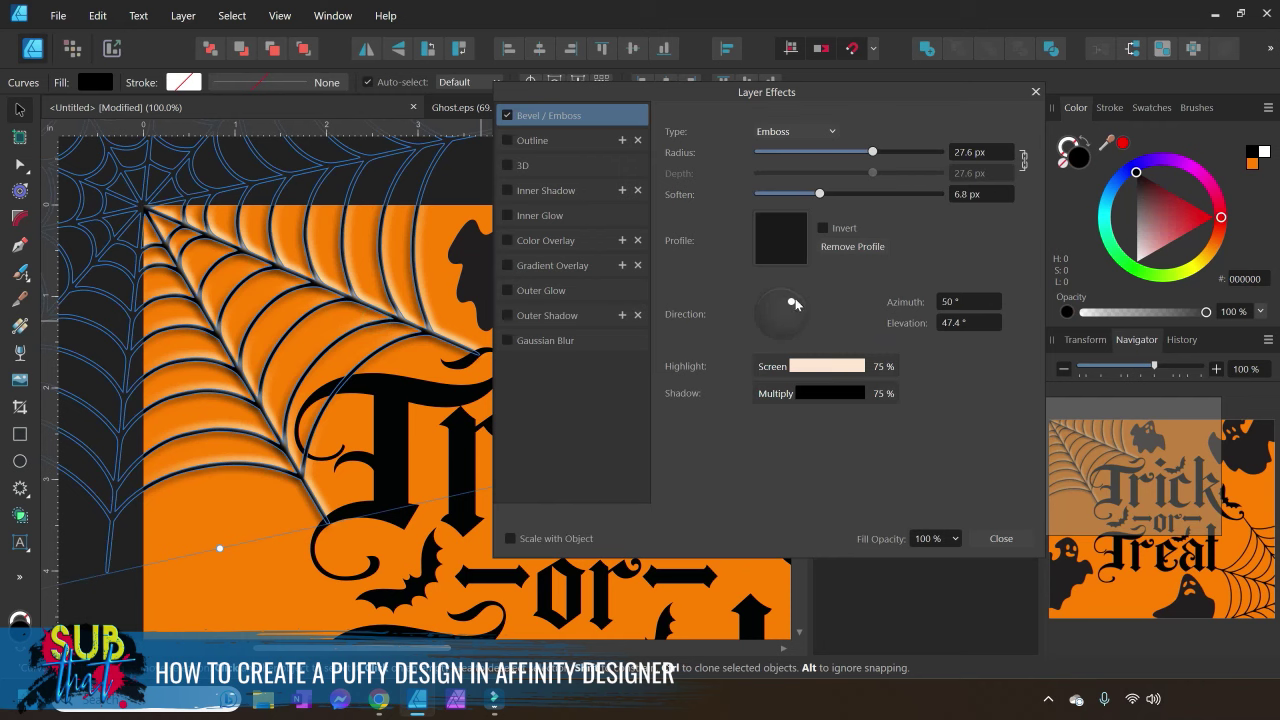
pyautogui.moveTo(795, 304)
pyautogui.mouseDown()
pyautogui.moveTo(765, 302)
pyautogui.moveTo(791, 329)
pyautogui.moveTo(777, 321)
pyautogui.mouseUp()
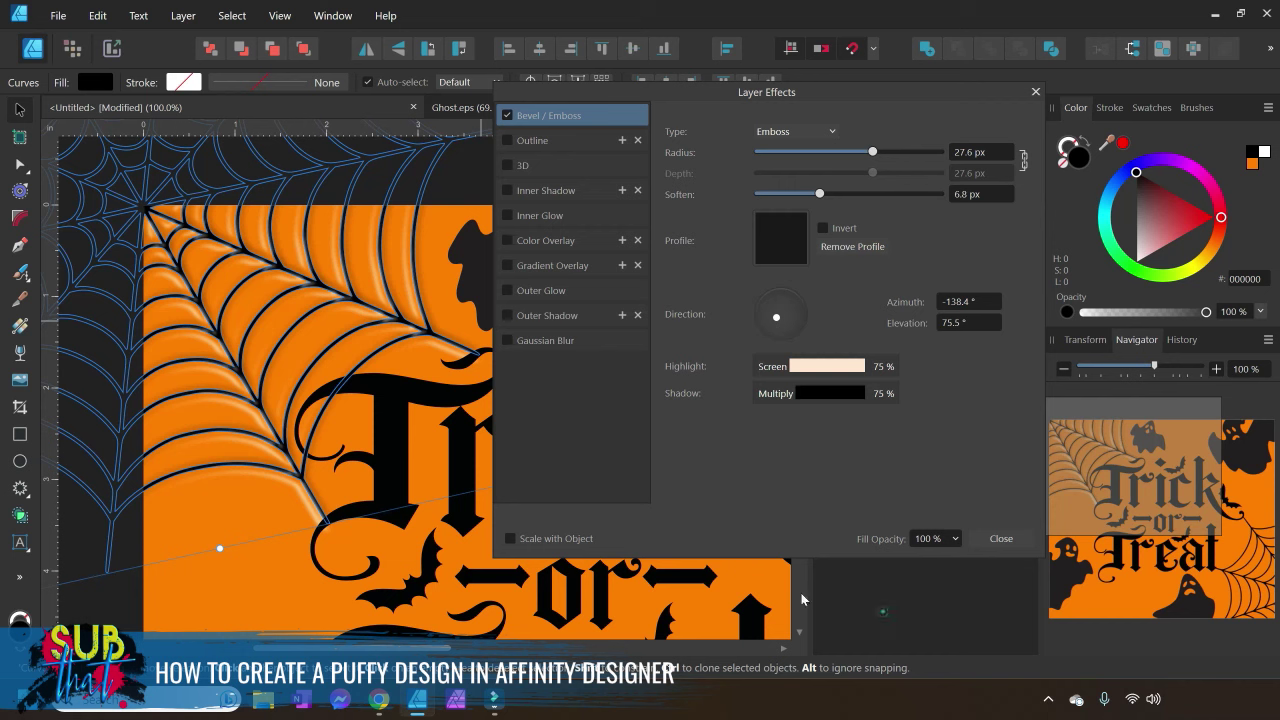
pyautogui.click(130, 610)
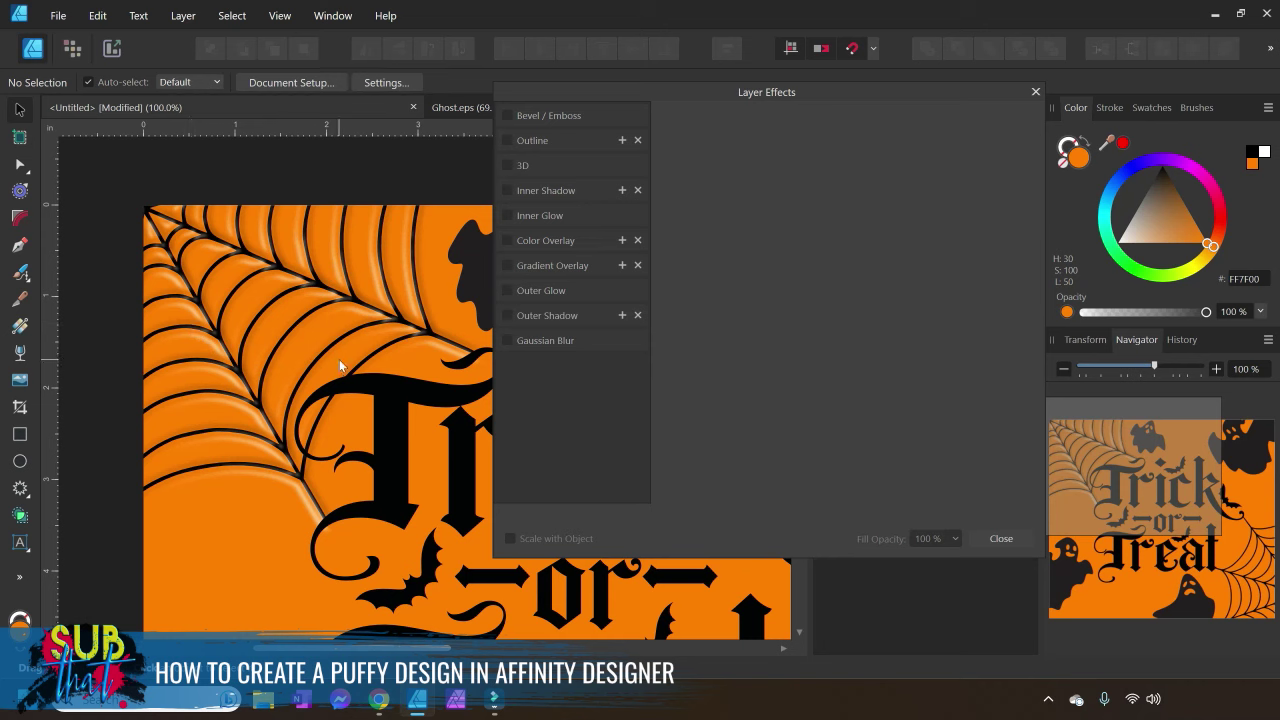
pyautogui.click(389, 306)
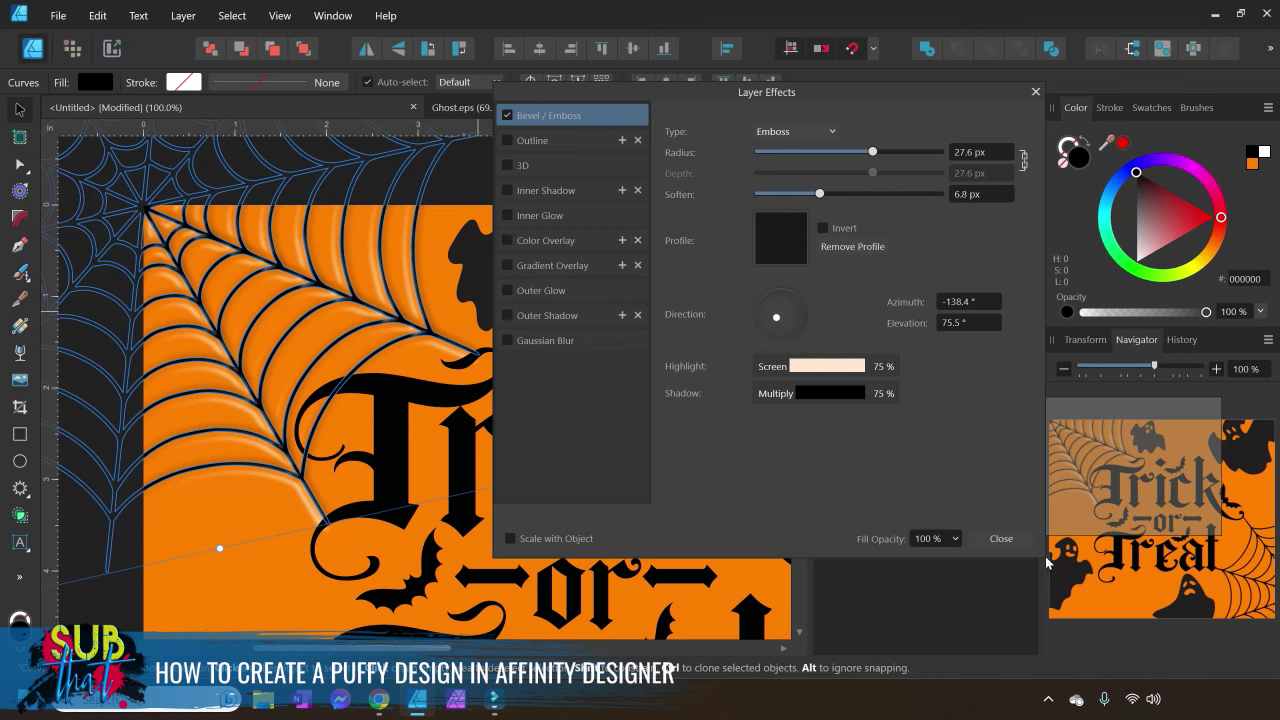
pyautogui.click(1002, 539)
pyautogui.click(646, 170)
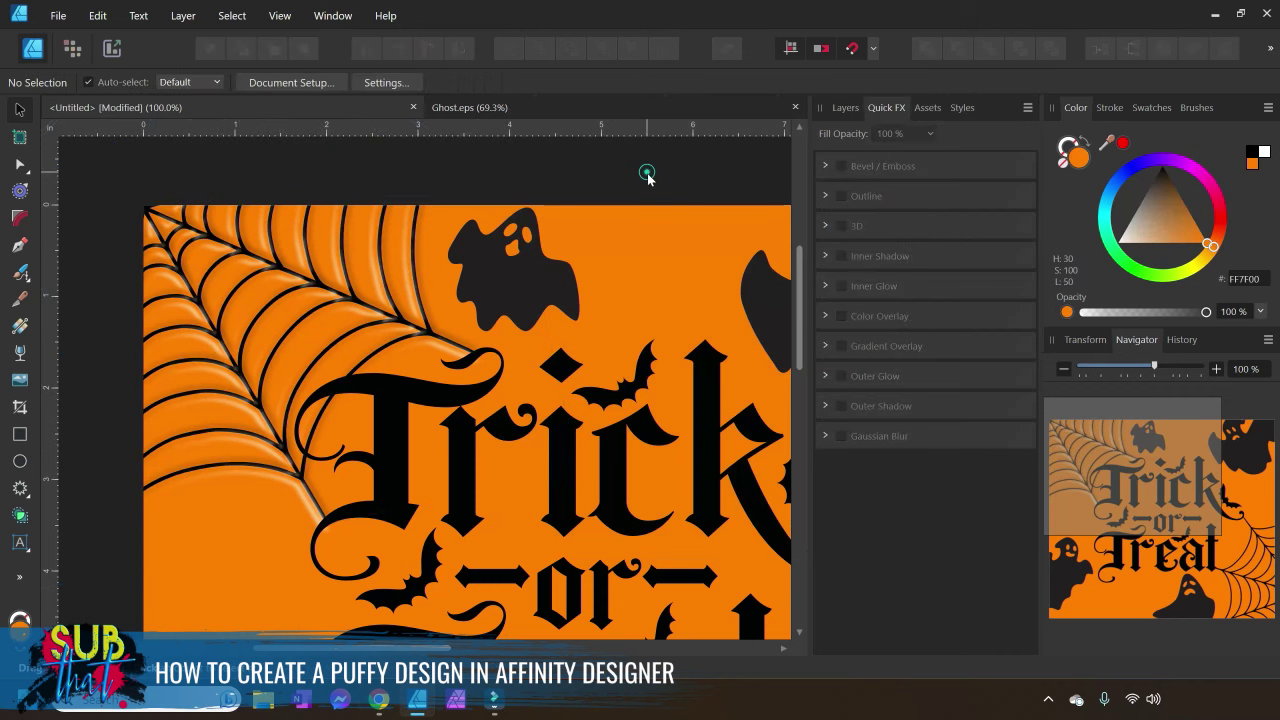
# Copy the upper-left web's layer effects onto the lower-right web's Curves layer
pyautogui.click(846, 109)
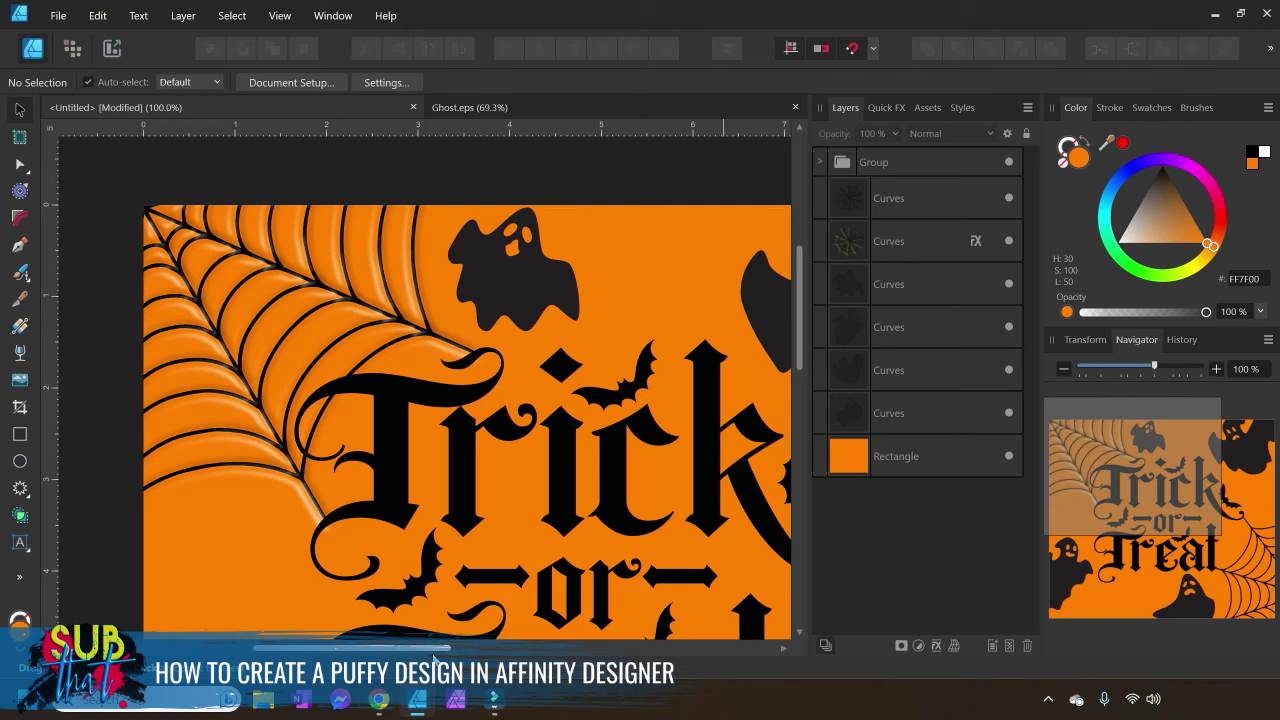
pyautogui.hscroll(3, 437, 652)
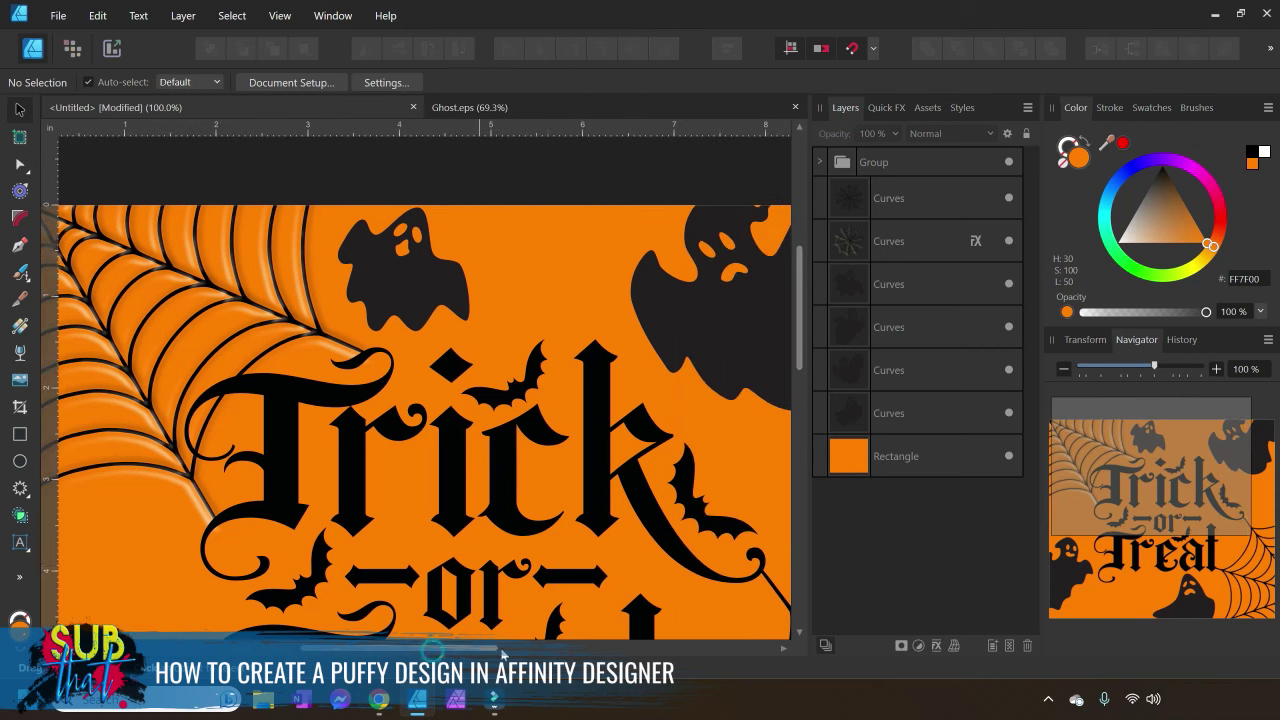
pyautogui.click(1064, 369)
pyautogui.scroll(-3, 493, 355)
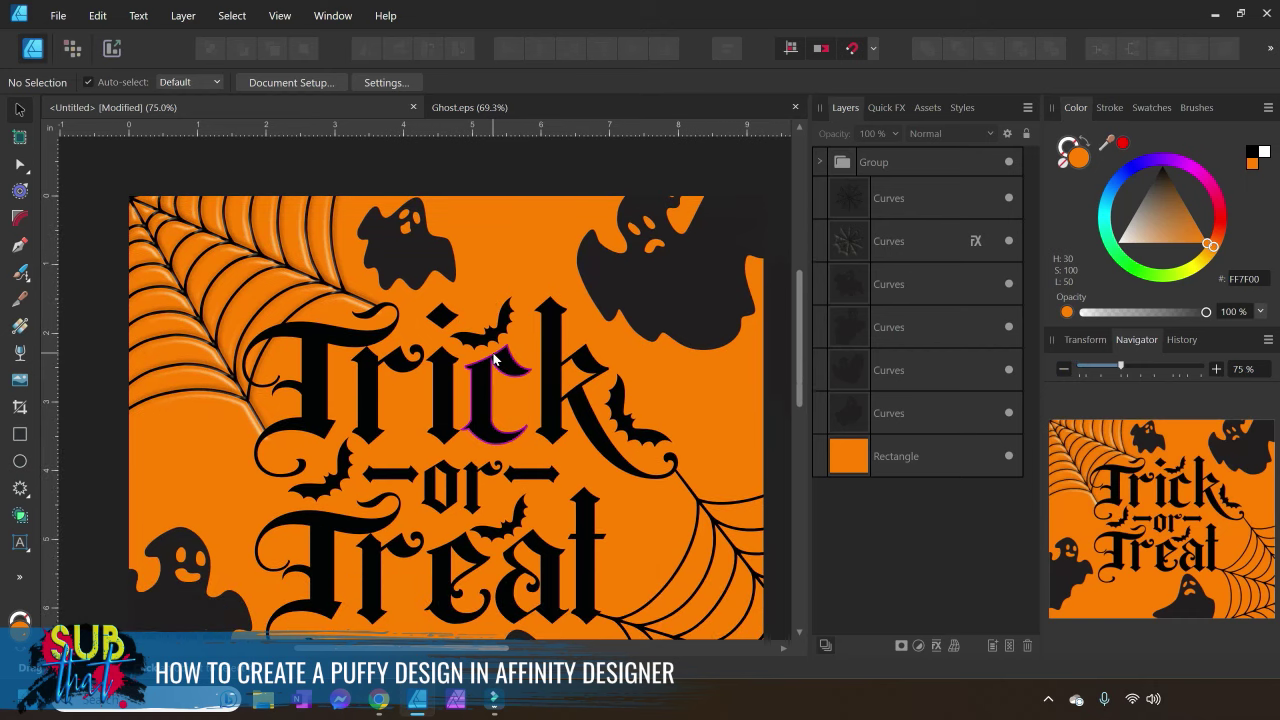
pyautogui.scroll(-1, 493, 353)
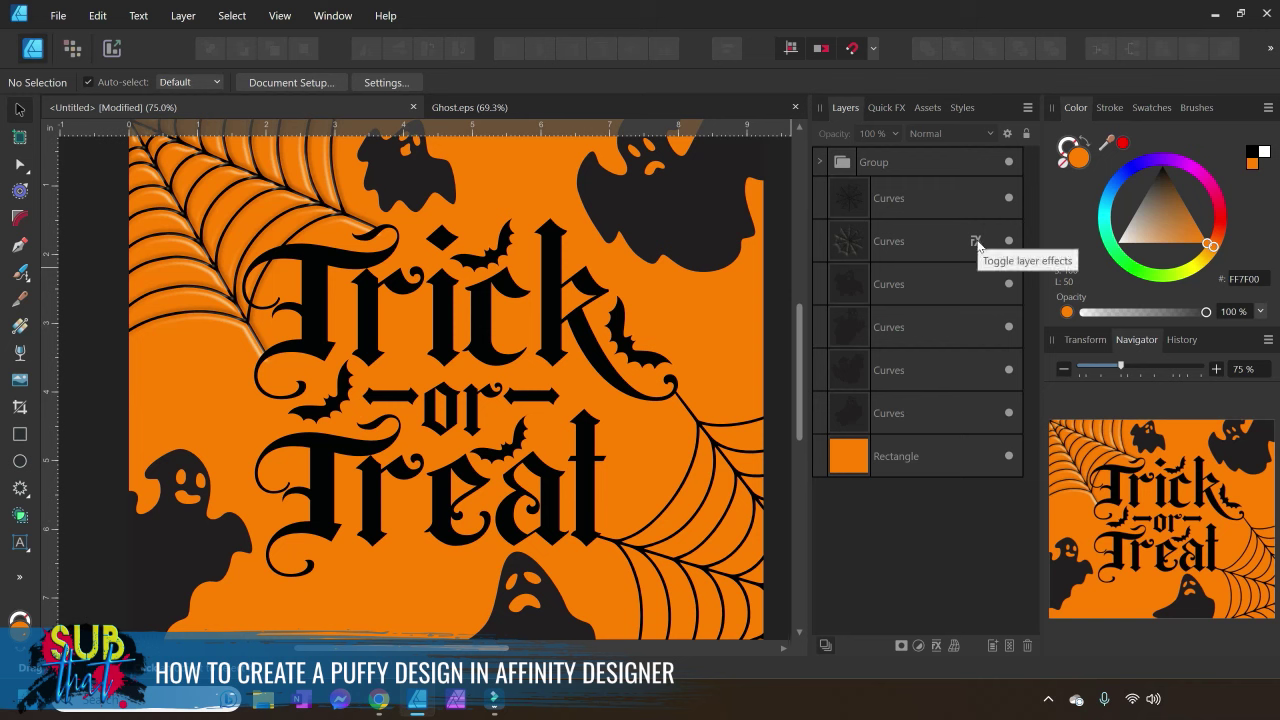
pyautogui.moveTo(977, 242); pyautogui.dragTo(976, 205)
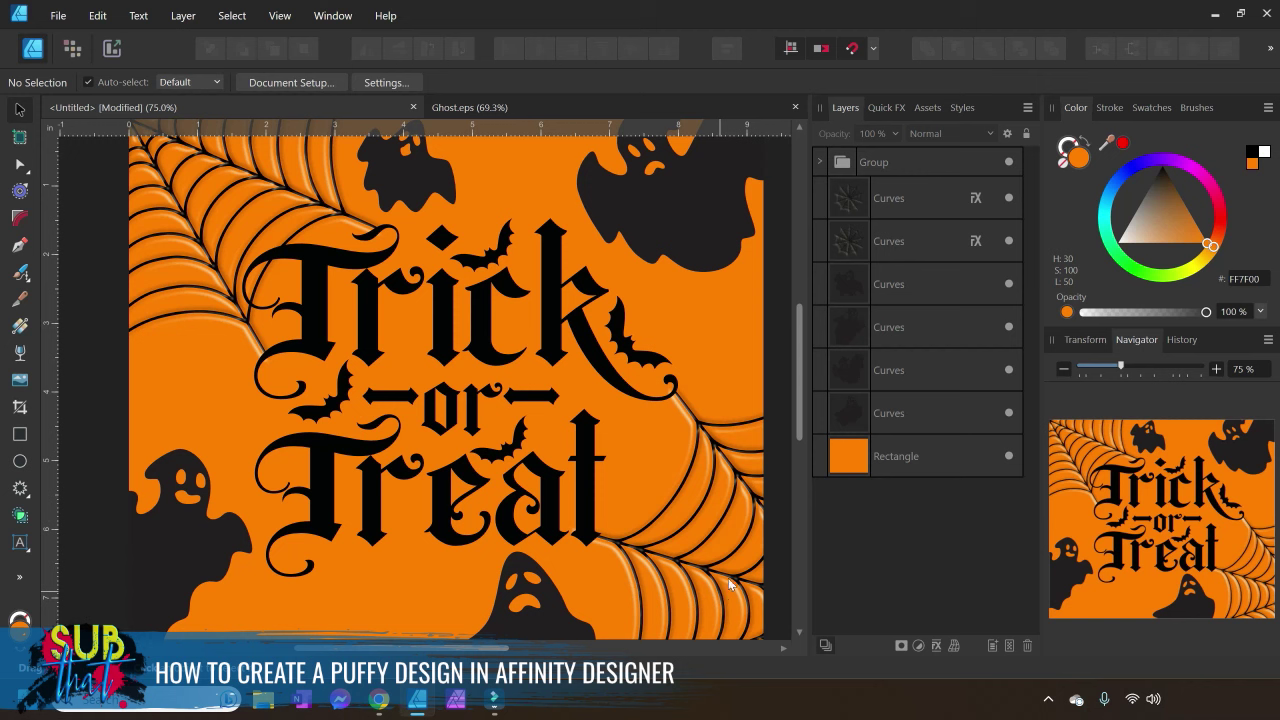
pyautogui.click(887, 203)
pyautogui.click(894, 246)
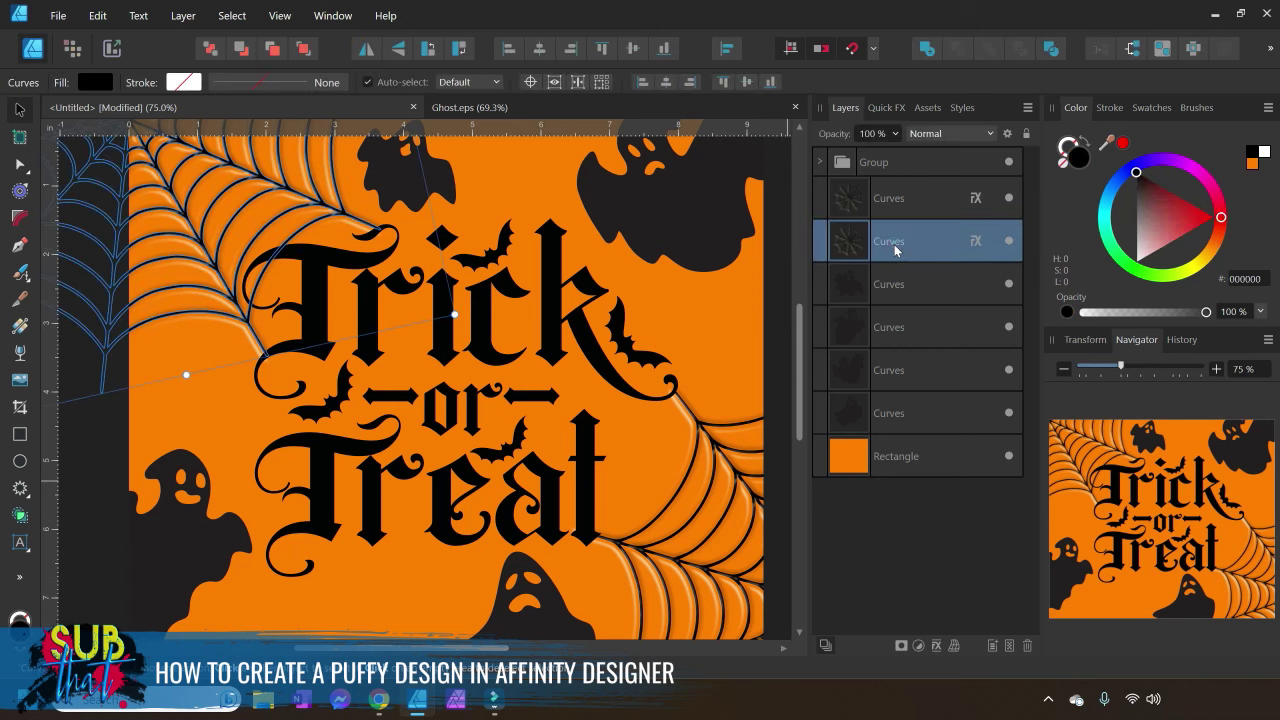
pyautogui.rightClick(896, 250)
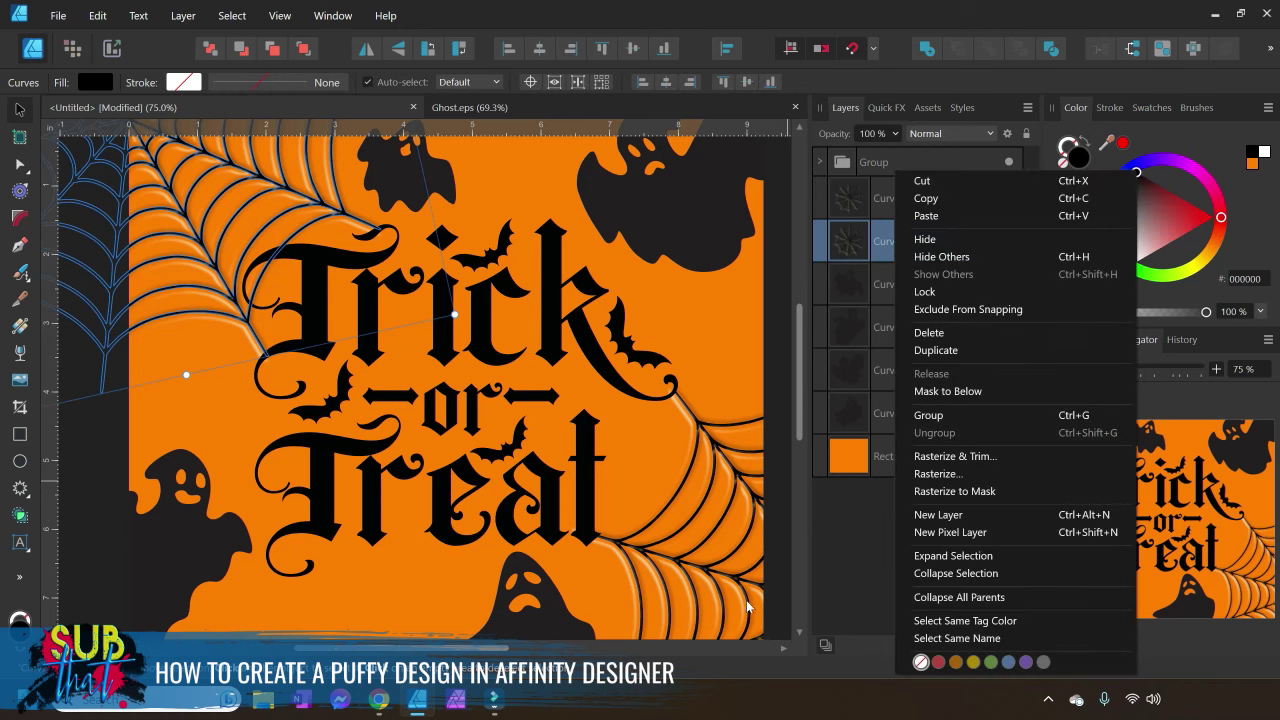
pyautogui.click(780, 333)
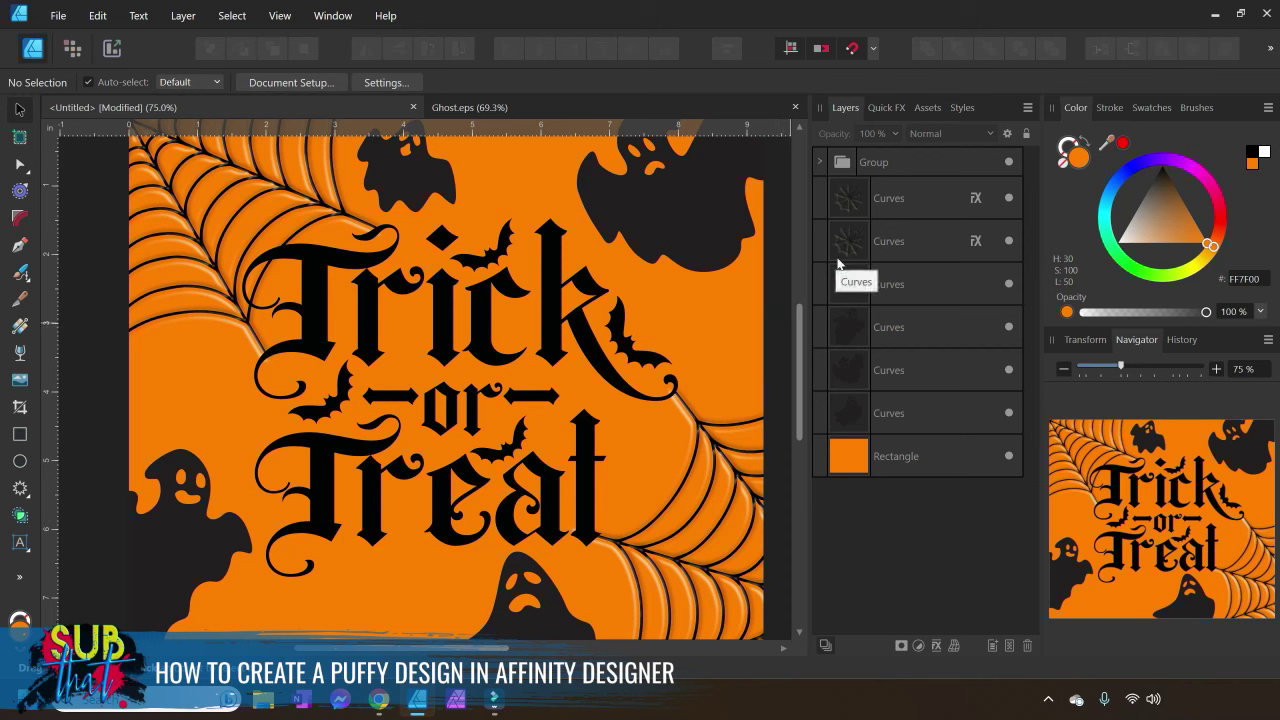
# Copy the web's layer effects onto the Trick or Treat lettering group and all four ghost layers, and inspect the whole design
pyautogui.moveTo(975, 207); pyautogui.dragTo(975, 162)
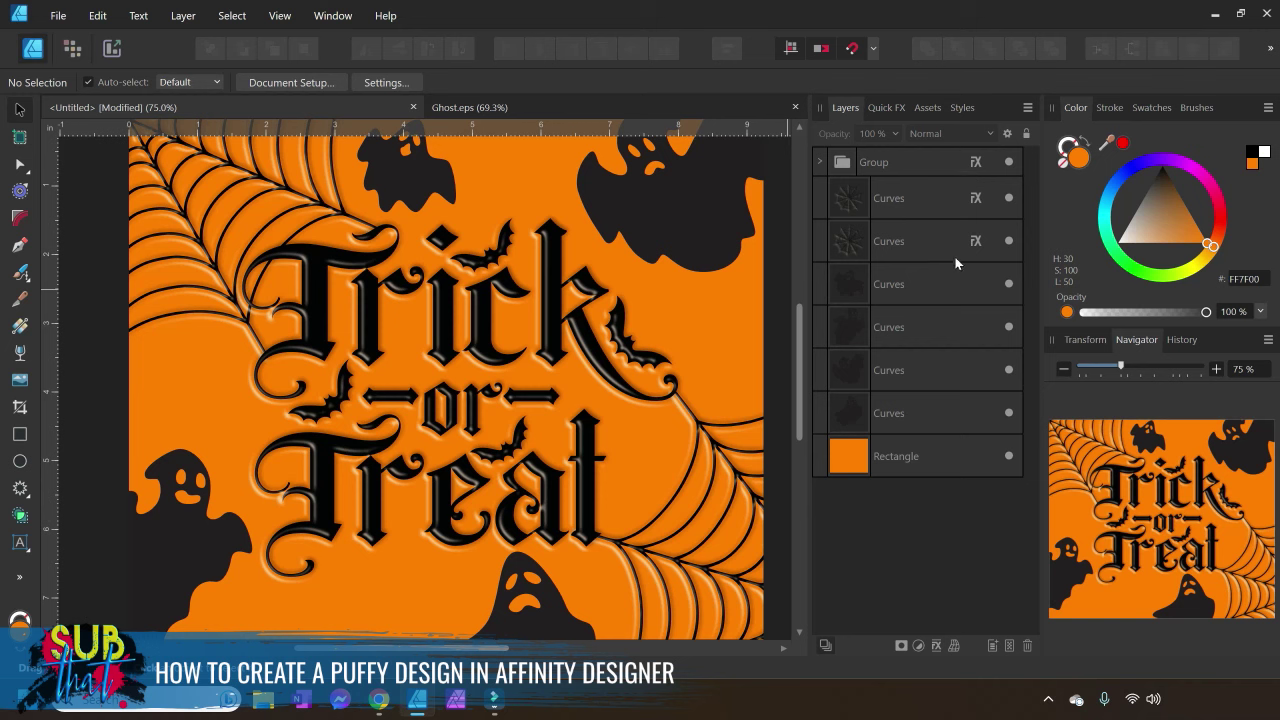
pyautogui.moveTo(979, 244); pyautogui.dragTo(976, 423)
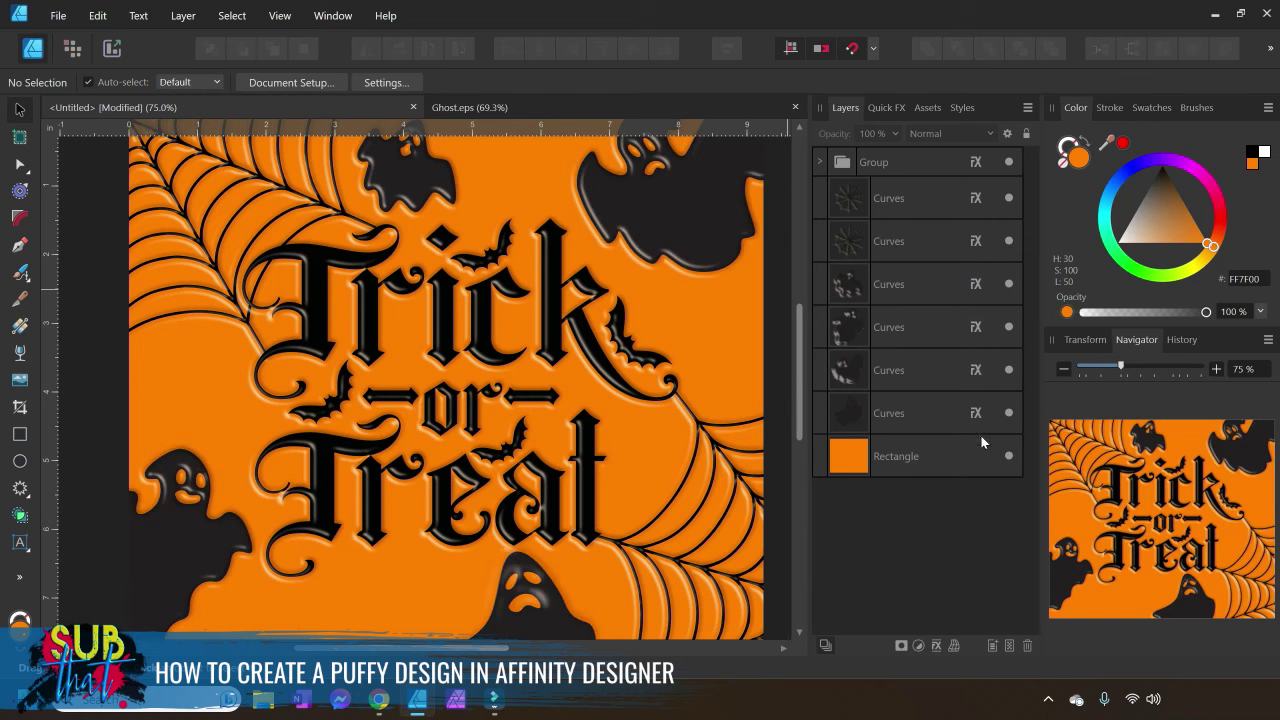
pyautogui.click(1064, 370)
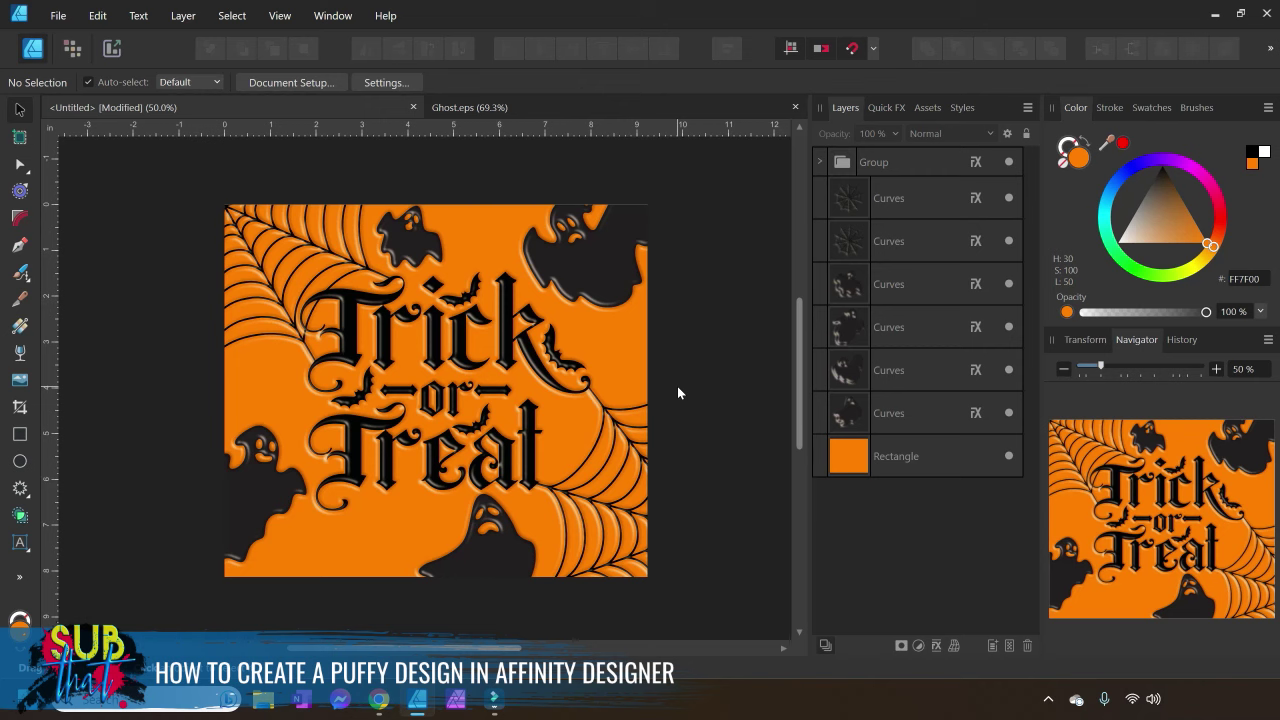
pyautogui.click(1217, 370)
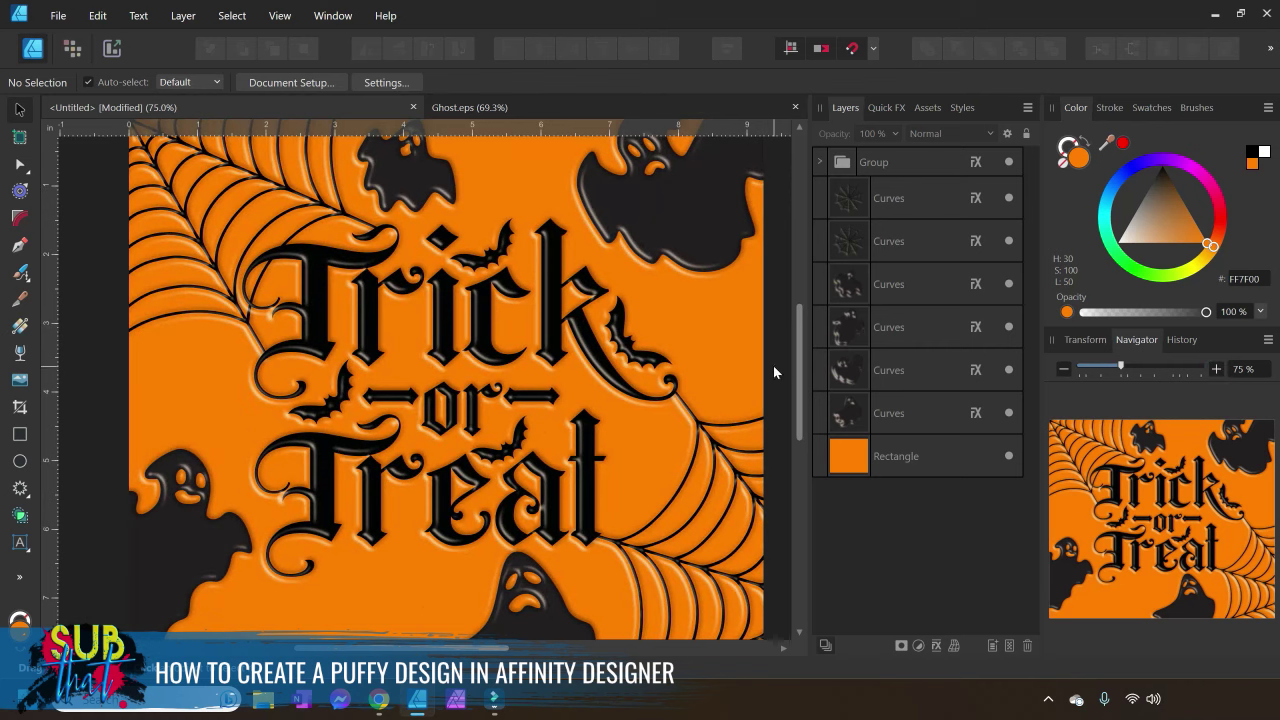
pyautogui.scroll(2, 768, 363)
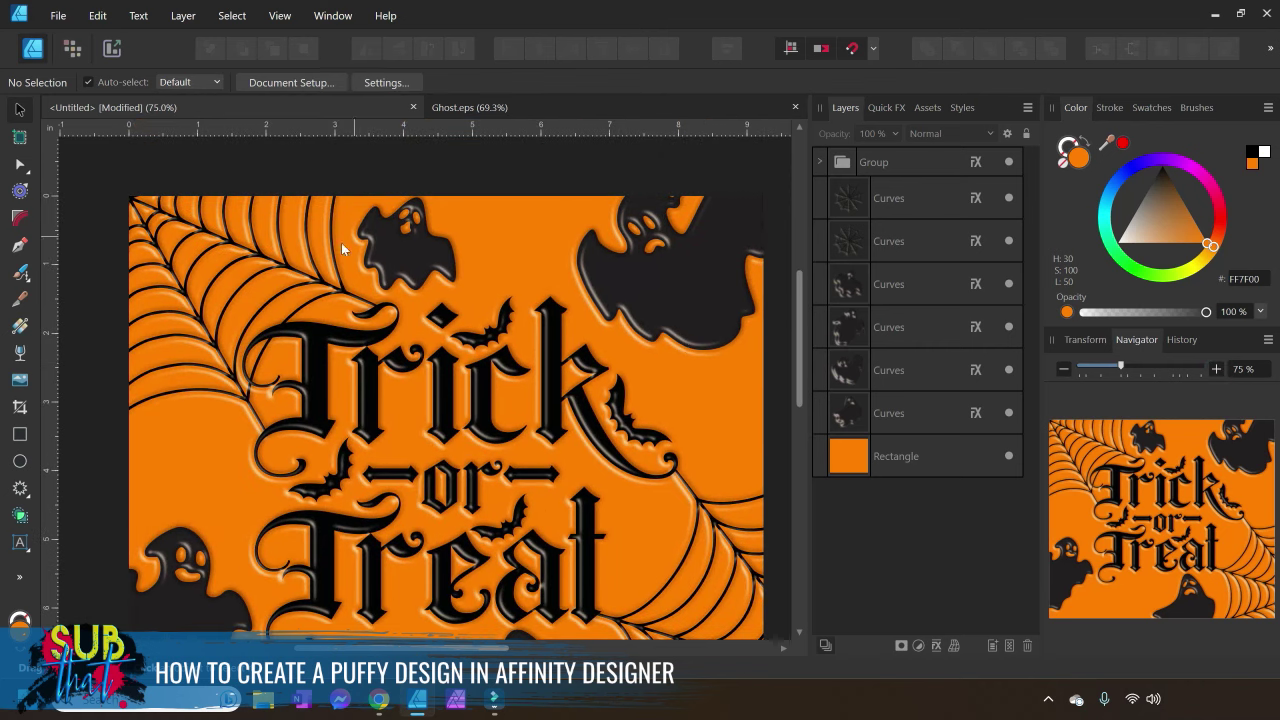
# Add a 3D effect to the small ghost above the lettering with radius 32.6 px and light at azimuth -22.1°, elevation 34.2°
pyautogui.click(886, 107)
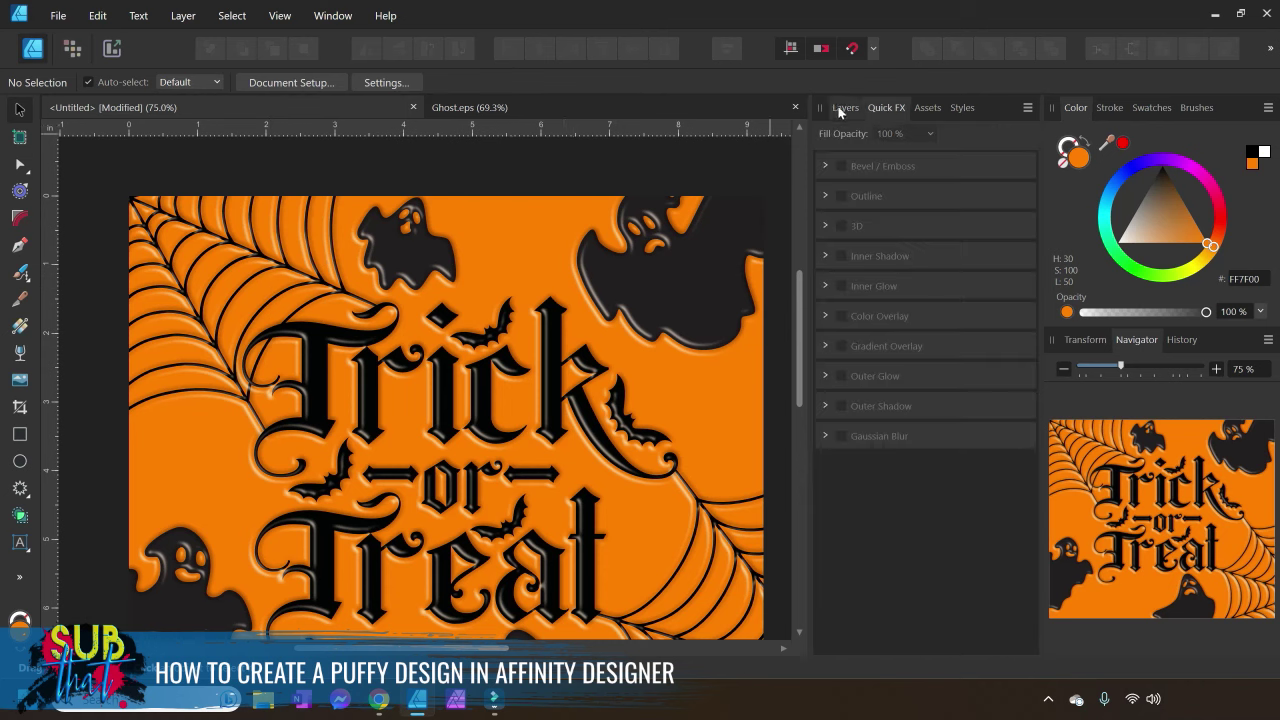
pyautogui.click(844, 107)
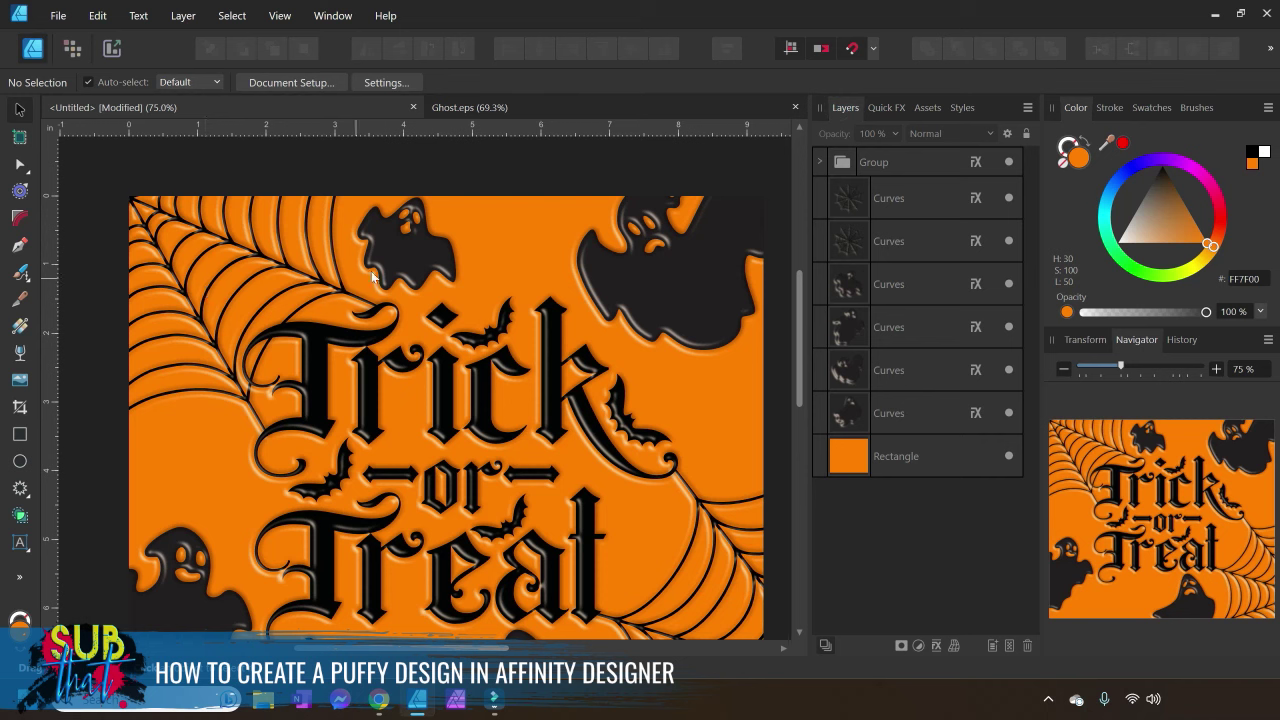
pyautogui.click(399, 252)
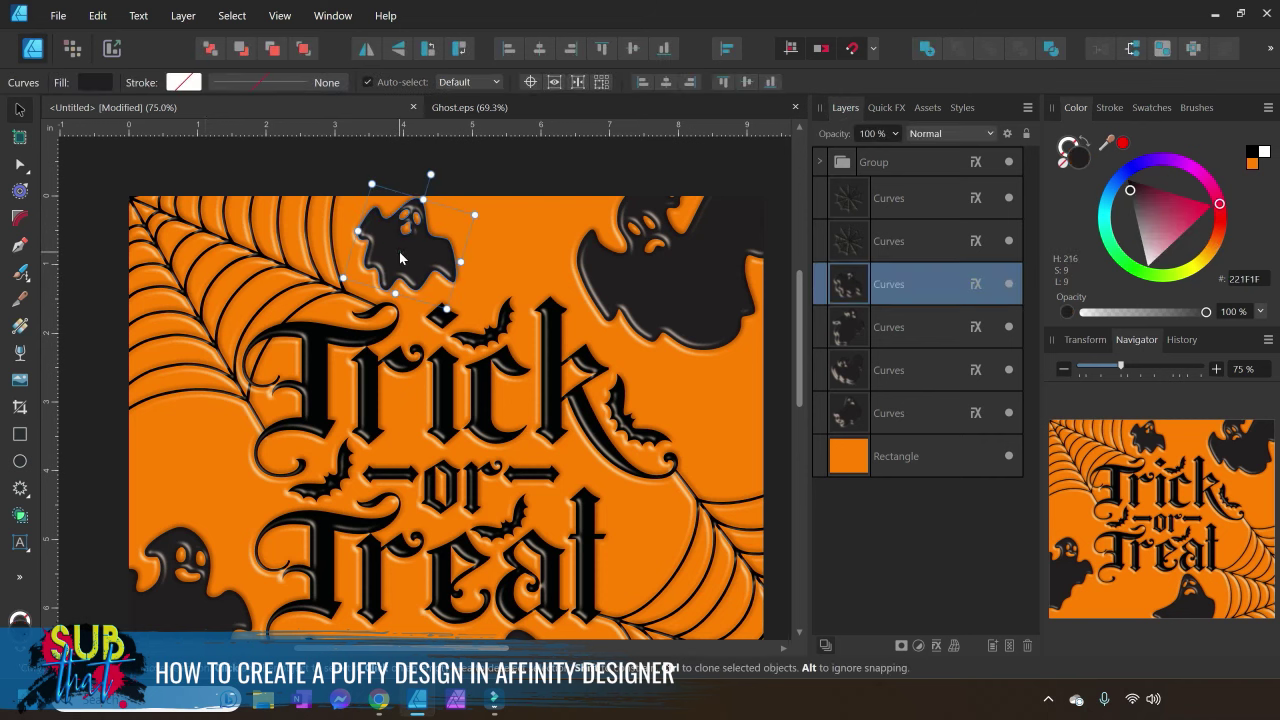
pyautogui.click(975, 285)
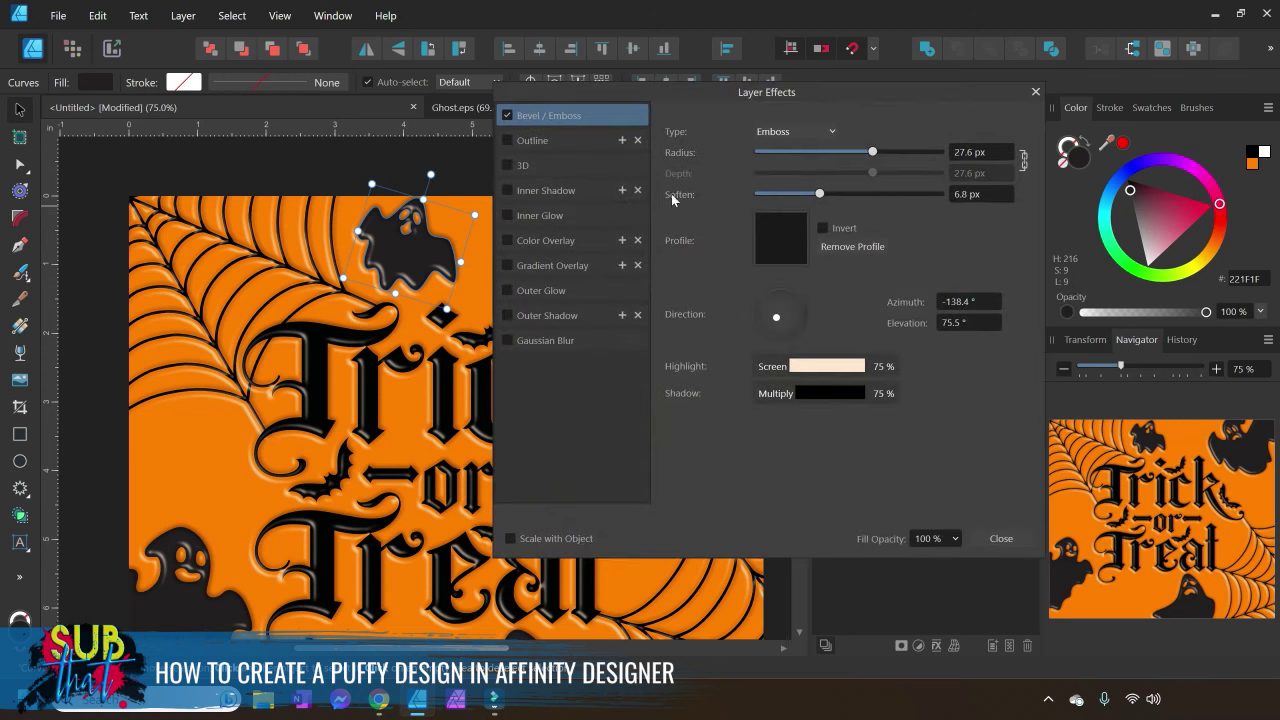
pyautogui.click(530, 166)
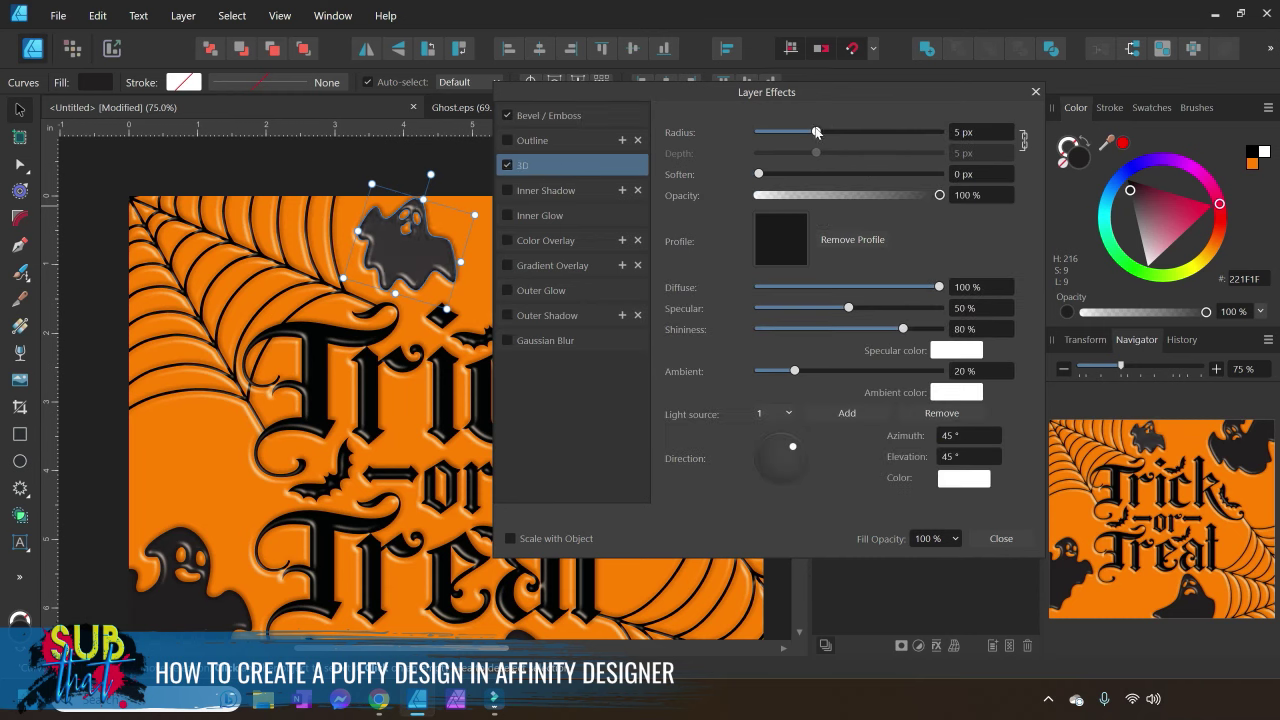
pyautogui.moveTo(816, 131); pyautogui.dragTo(883, 131)
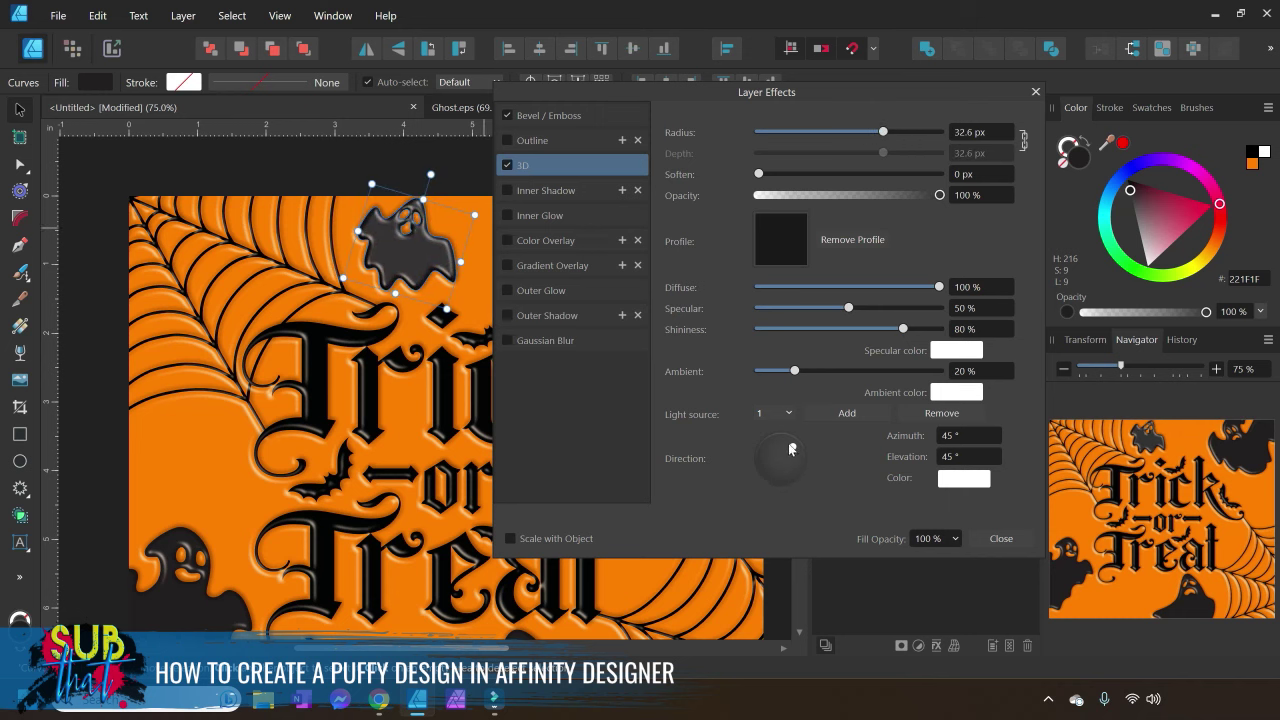
pyautogui.moveTo(790, 449)
pyautogui.mouseDown()
pyautogui.moveTo(777, 446)
pyautogui.moveTo(777, 468)
pyautogui.moveTo(799, 465)
pyautogui.mouseUp()
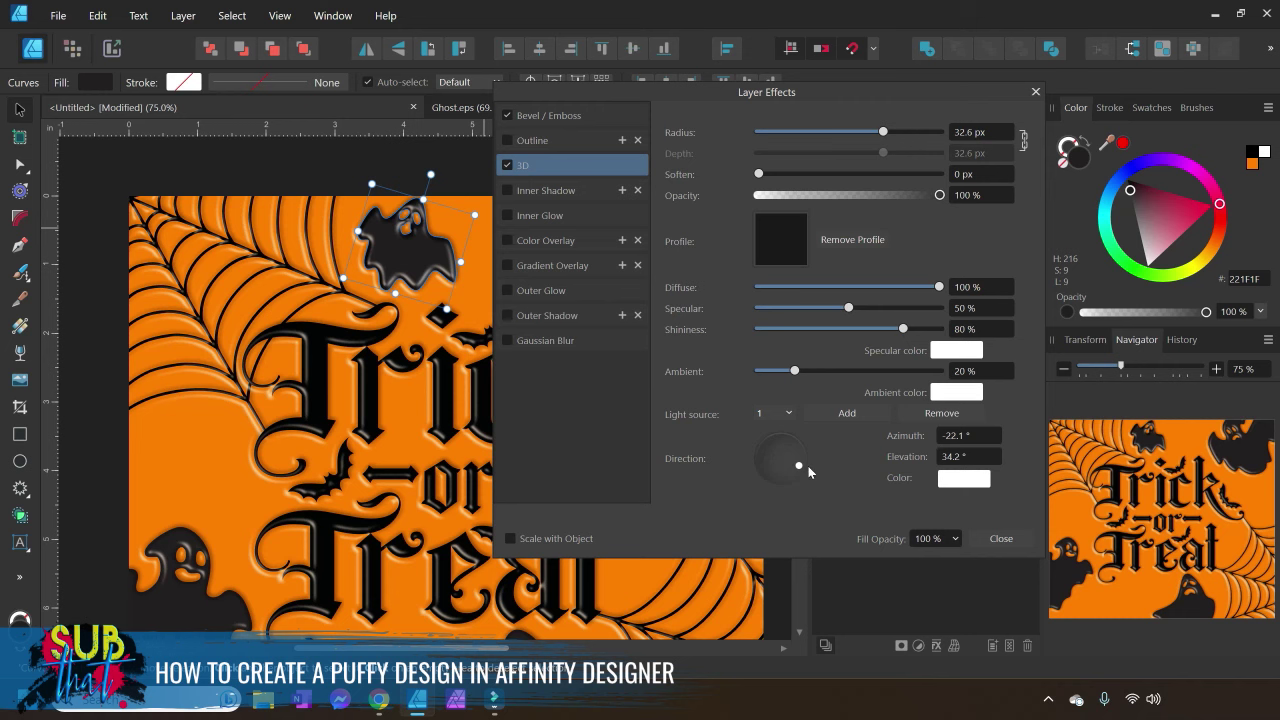
# Set the small upper ghost's Bevel / Emboss radius to 41.8 px, soften to 3.7 px, azimuth to -106.7° and elevation to 77.5°
pyautogui.click(1015, 543)
pyautogui.click(499, 173)
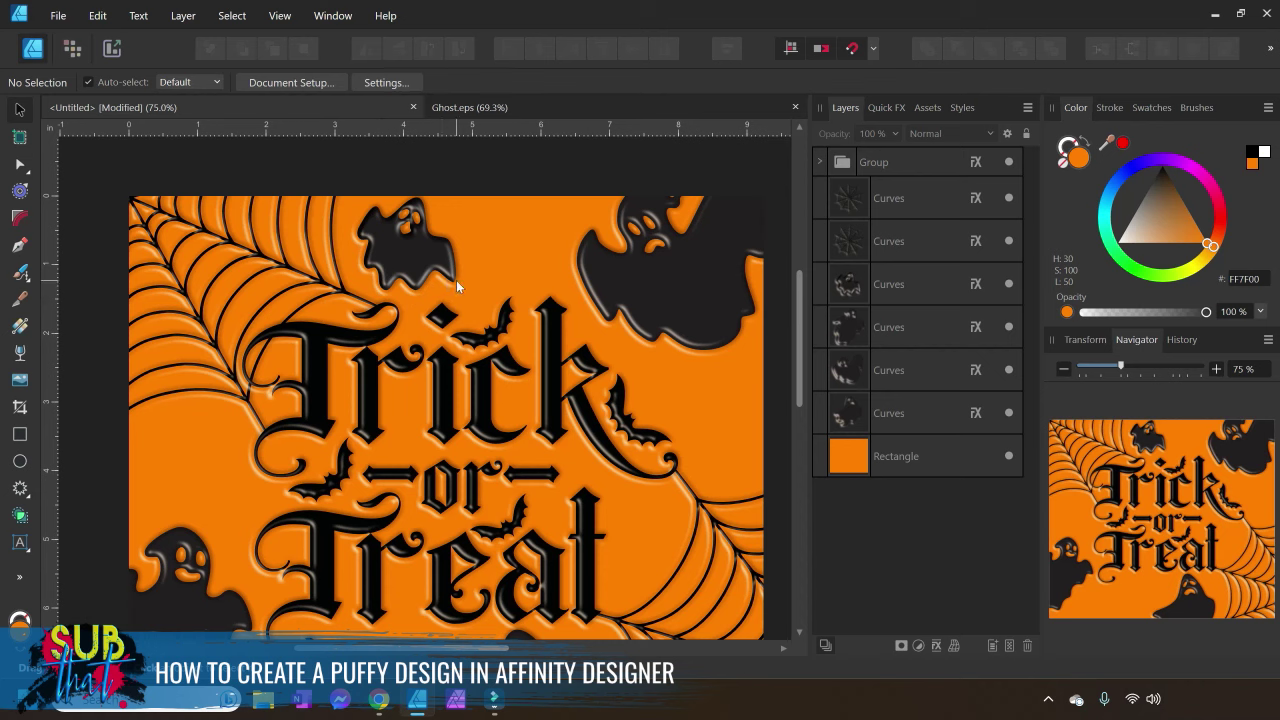
pyautogui.click(418, 270)
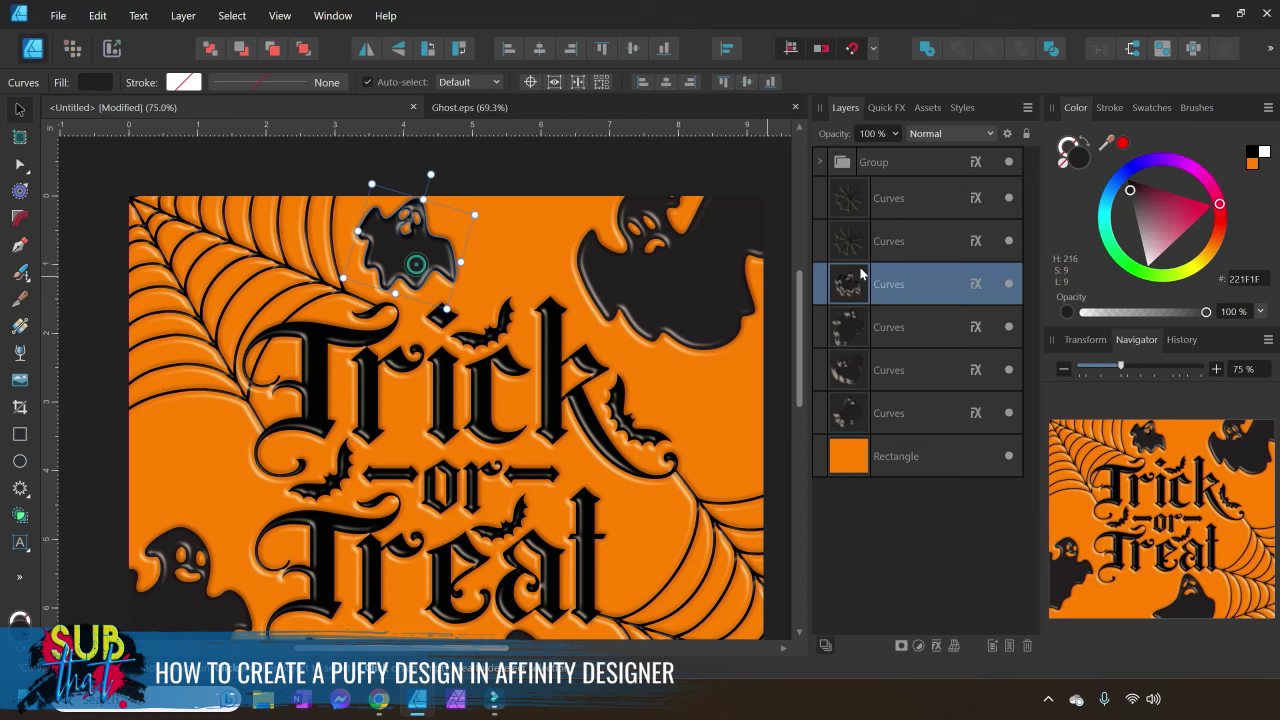
pyautogui.click(977, 283)
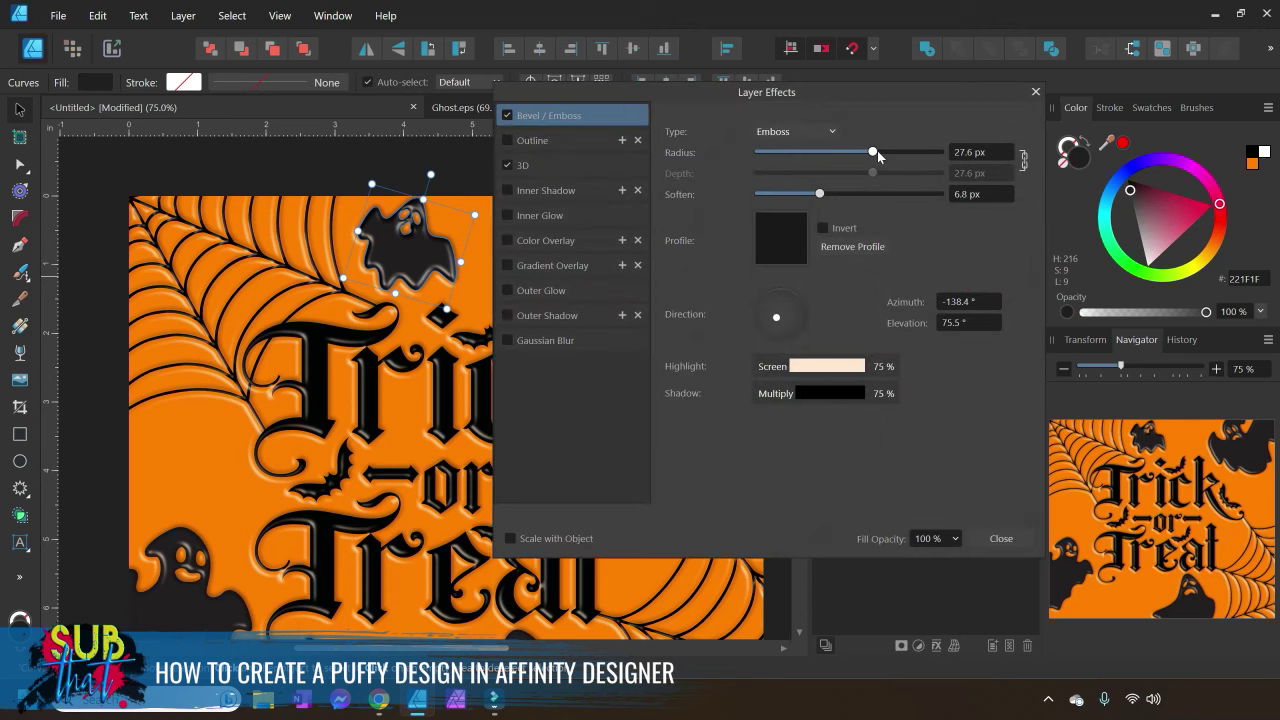
pyautogui.moveTo(877, 151); pyautogui.dragTo(925, 152)
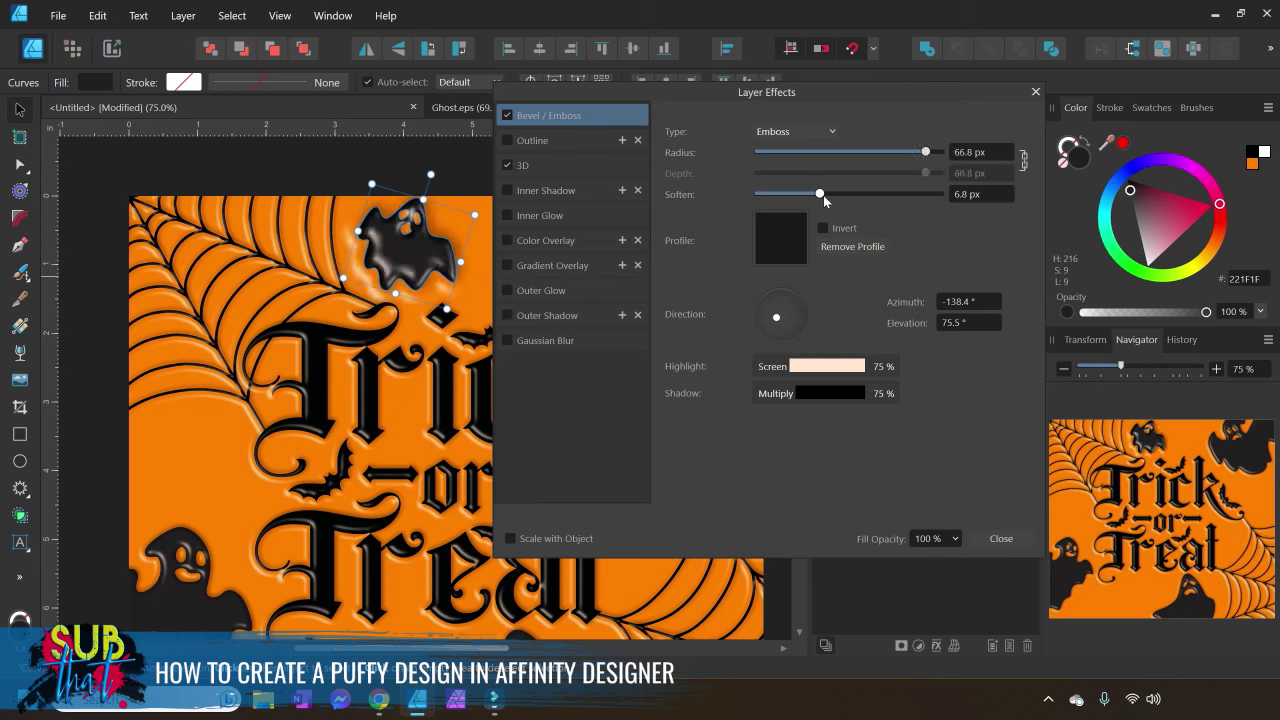
pyautogui.moveTo(825, 200); pyautogui.dragTo(791, 197)
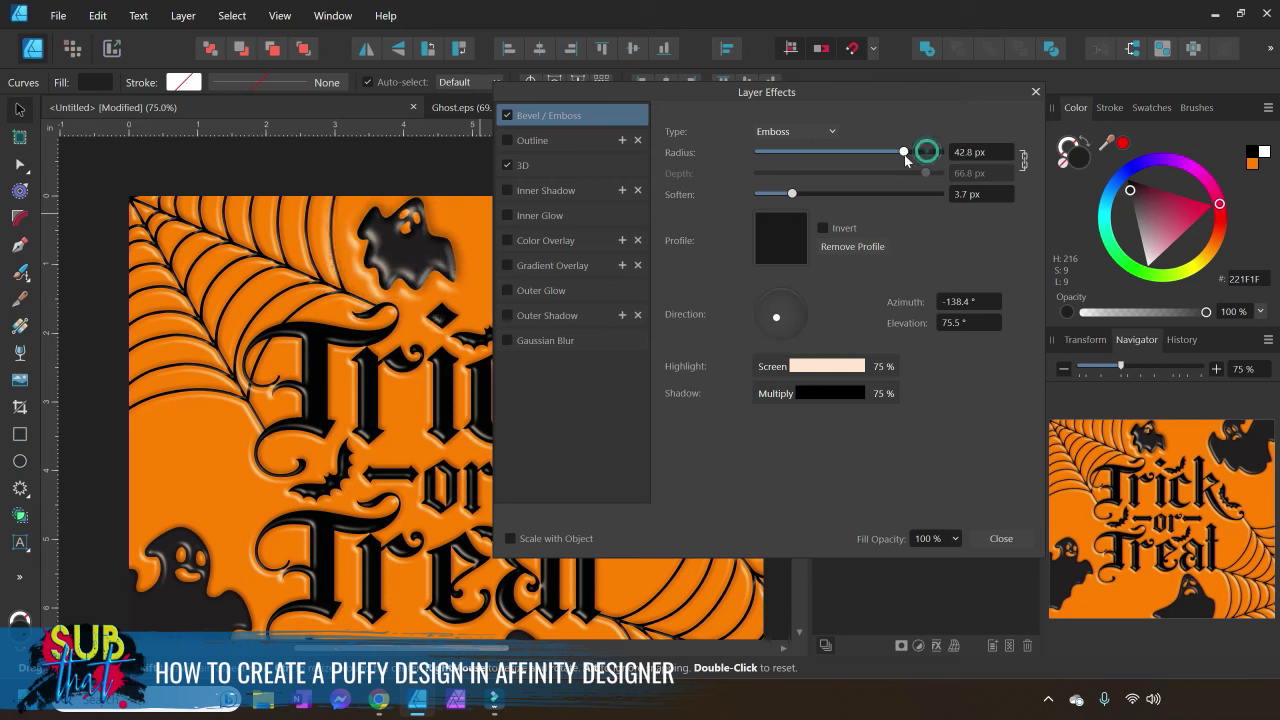
pyautogui.moveTo(925, 153); pyautogui.dragTo(902, 154)
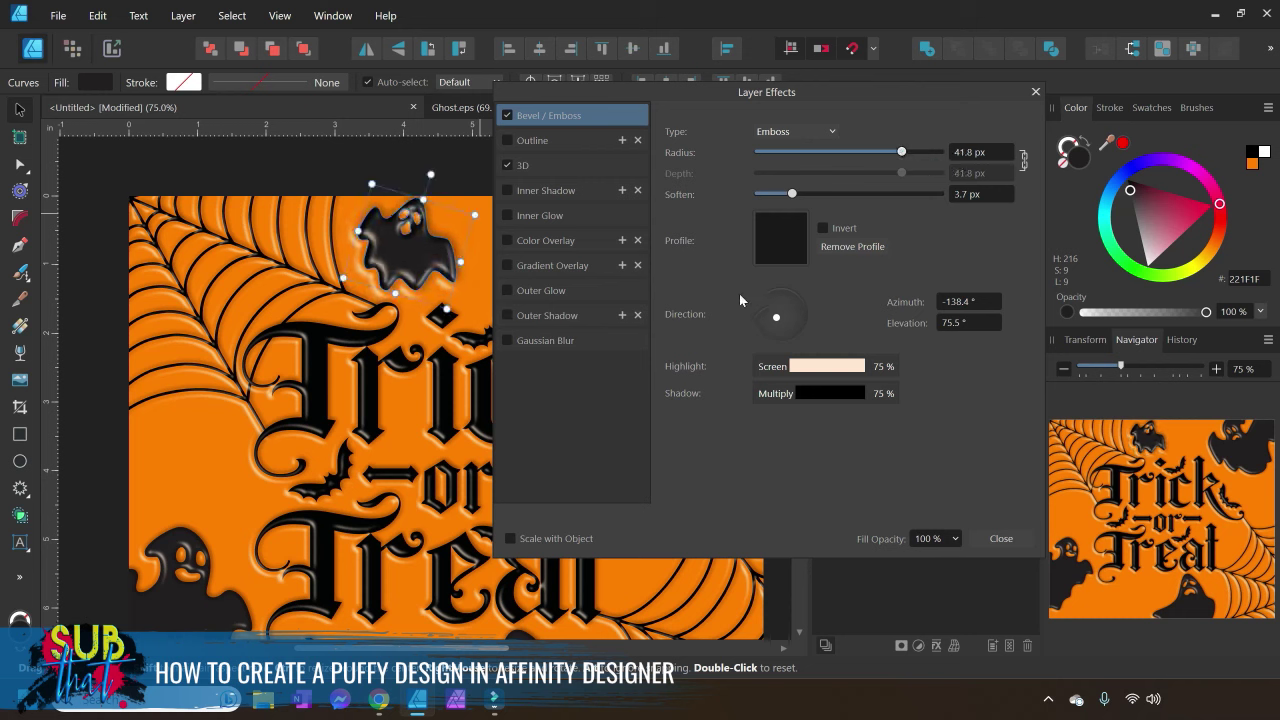
pyautogui.moveTo(777, 320)
pyautogui.mouseDown()
pyautogui.moveTo(766, 311)
pyautogui.moveTo(781, 322)
pyautogui.mouseUp()
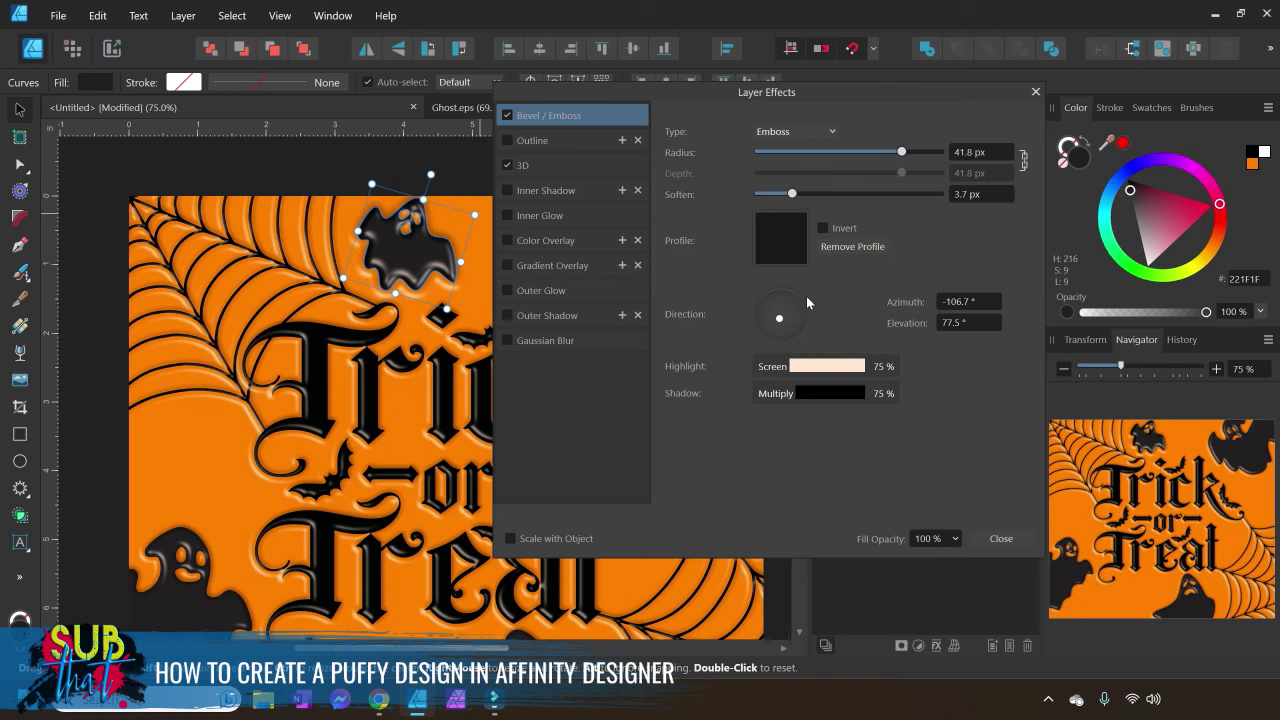
# Try the Pillow bevel type on the small ghost, choose Outer instead, clear the selection and close the layer effects
pyautogui.click(810, 131)
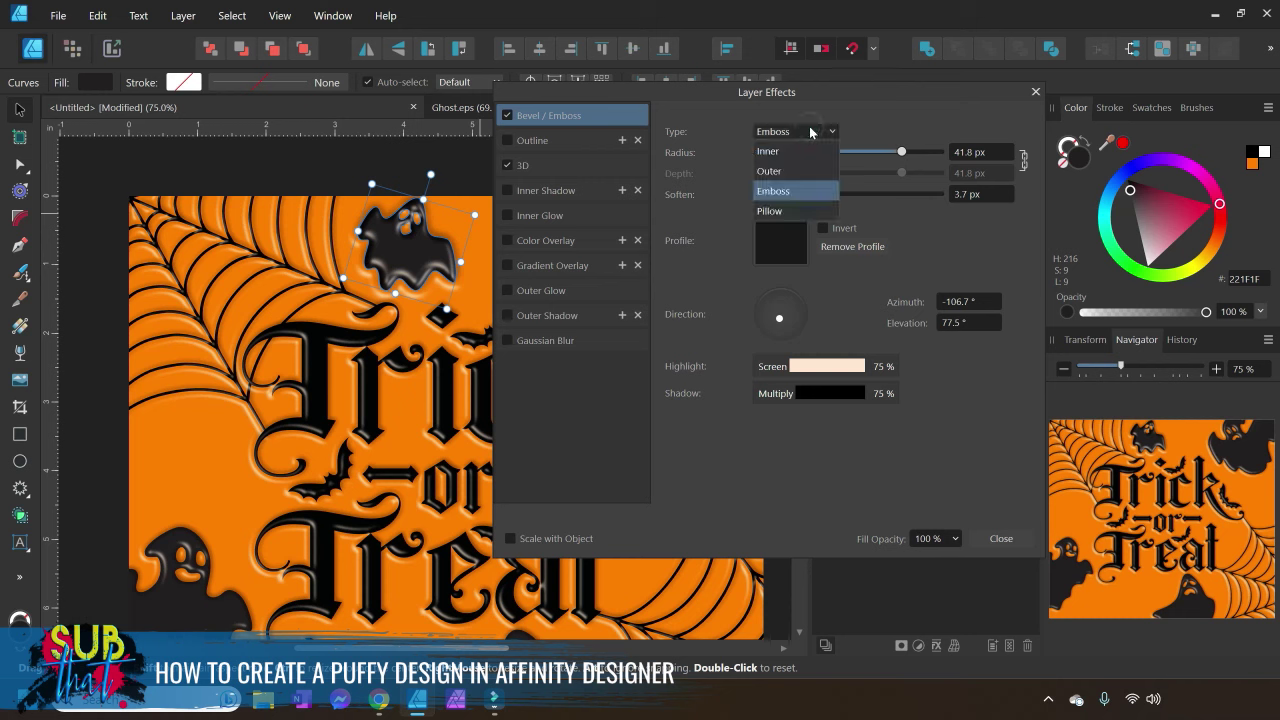
pyautogui.click(784, 210)
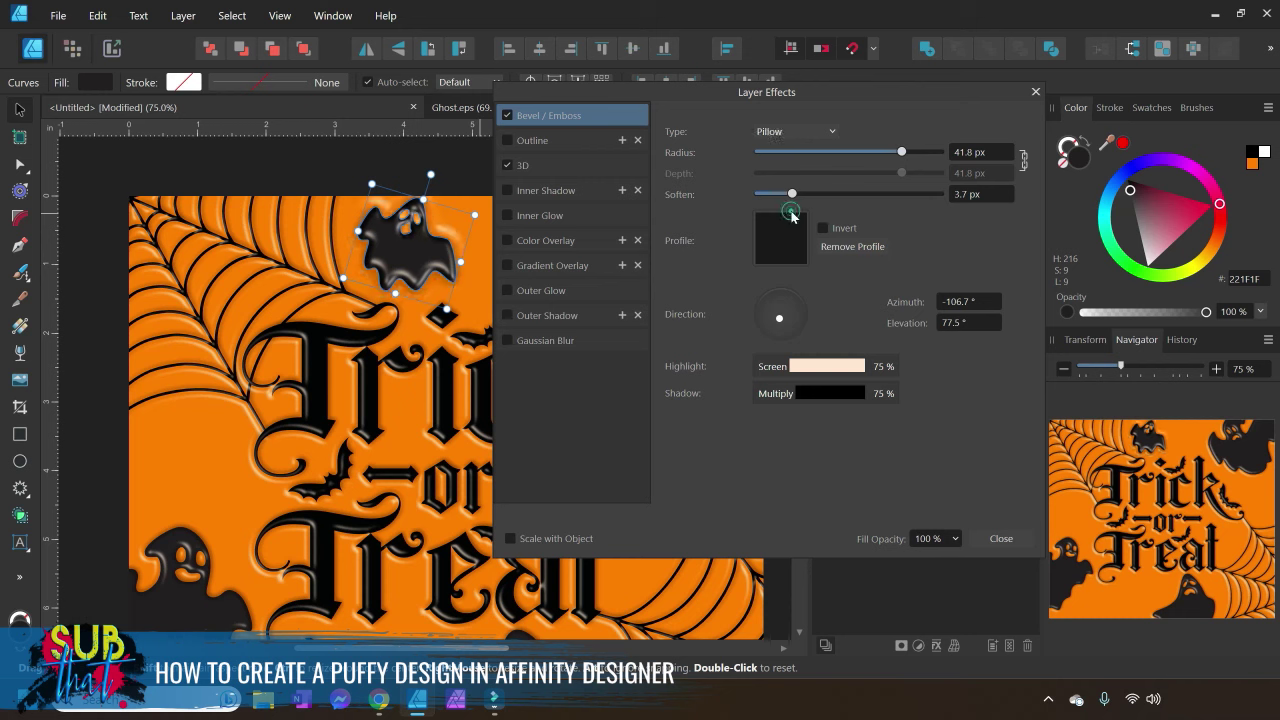
pyautogui.click(797, 133)
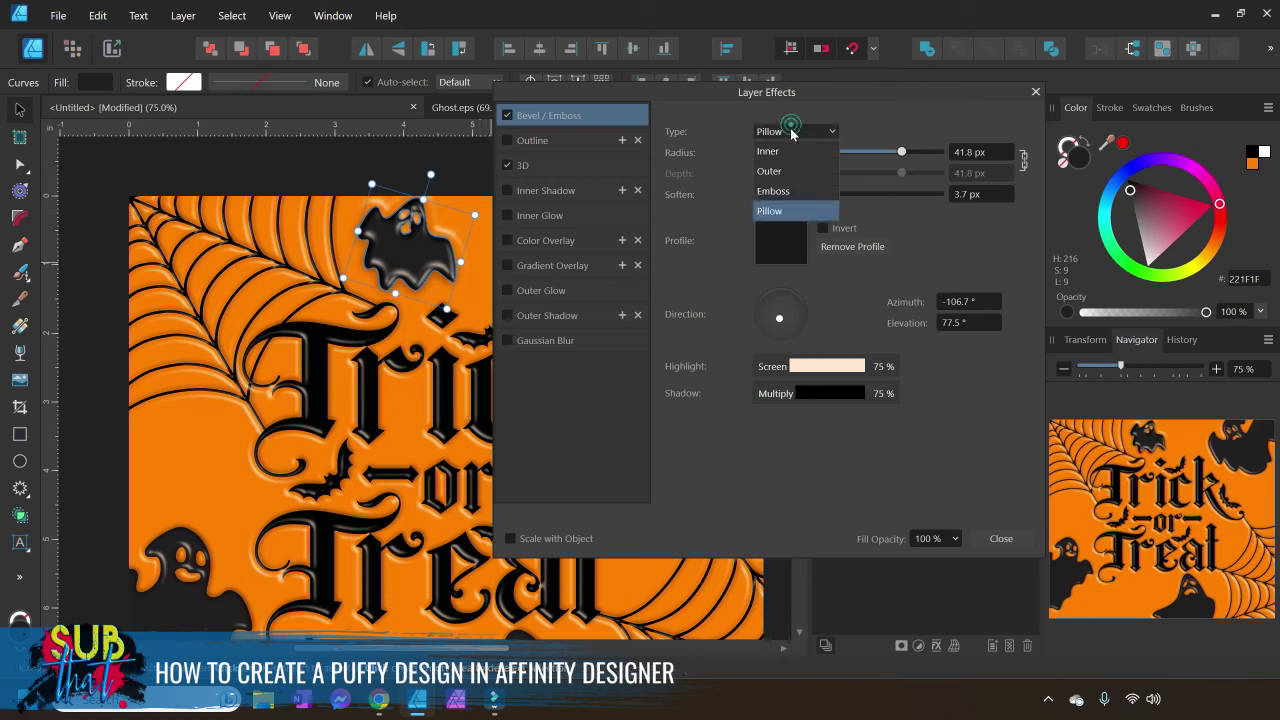
pyautogui.click(783, 168)
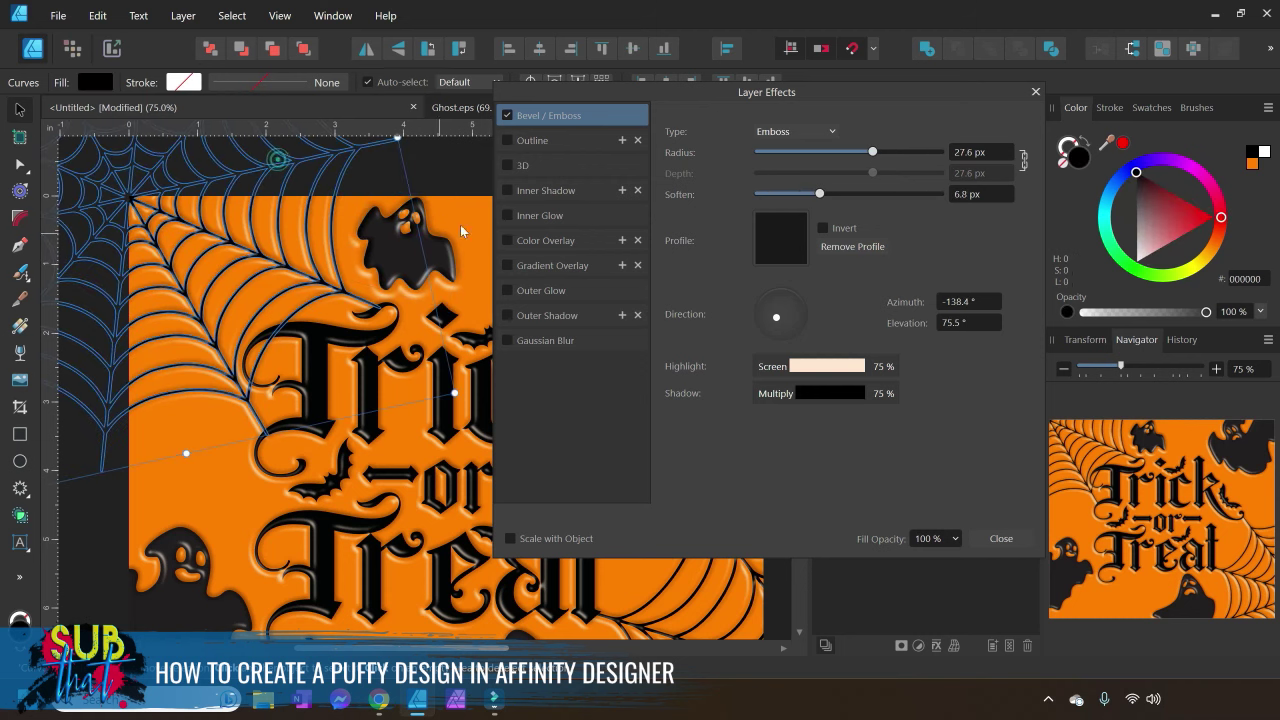
pyautogui.click(473, 172)
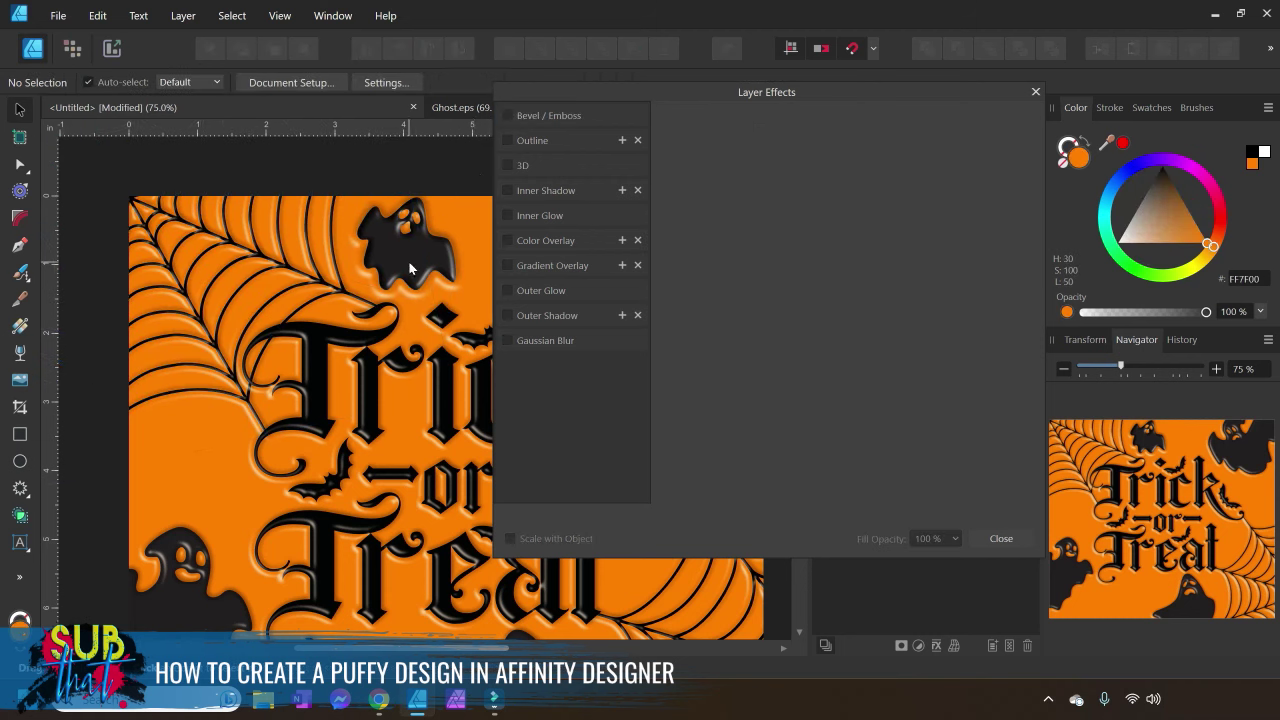
pyautogui.click(1003, 539)
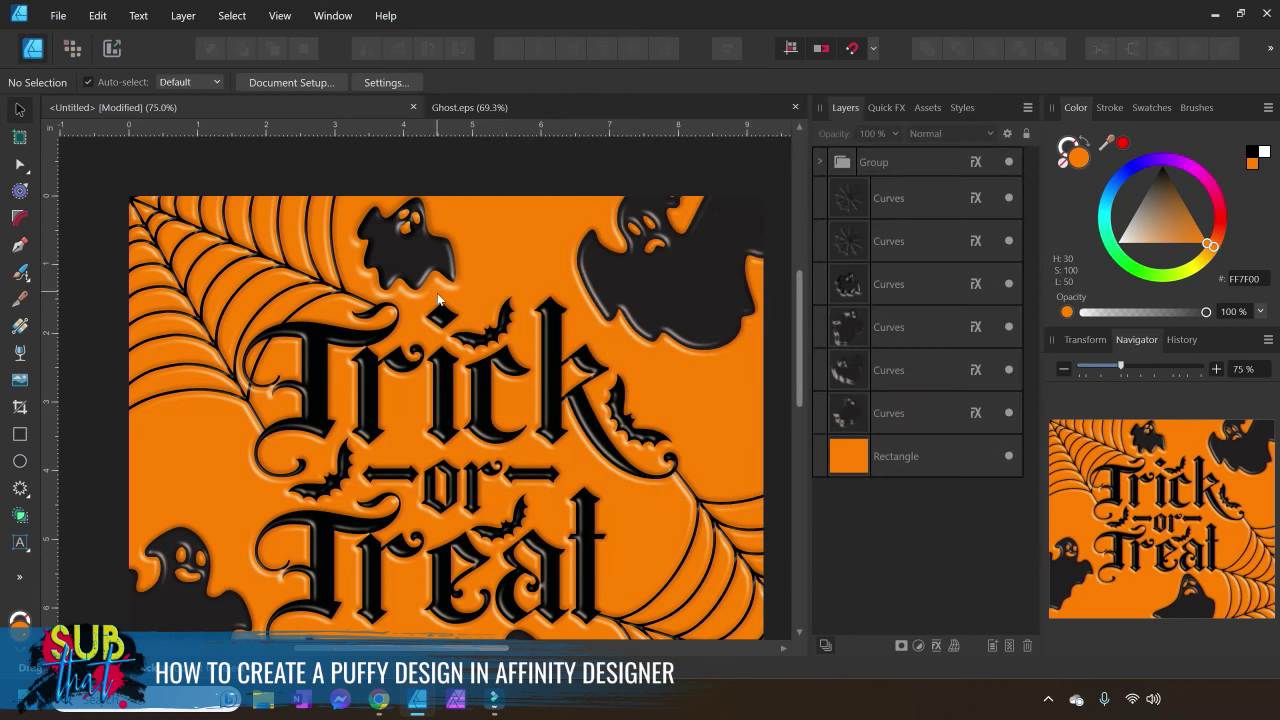
# Copy the small ghost's layer effects onto the other three ghost layers and clear the selection
pyautogui.click(394, 254)
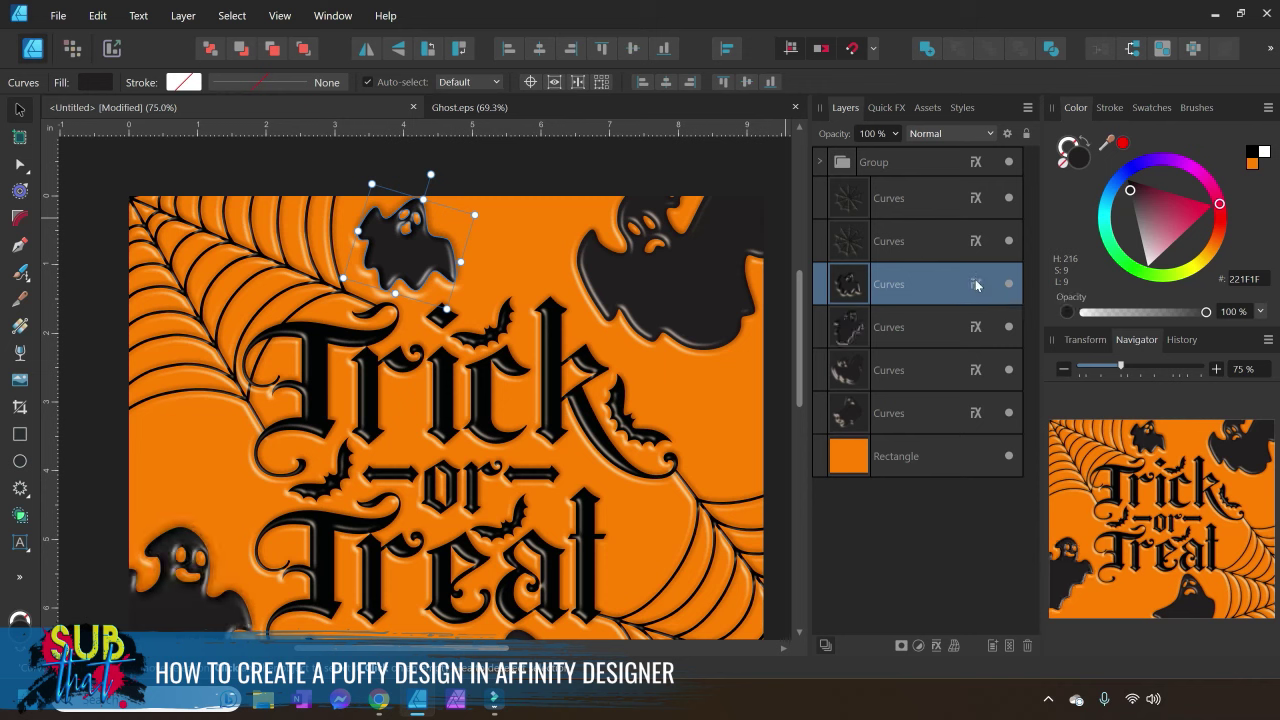
pyautogui.moveTo(971, 280); pyautogui.dragTo(978, 415)
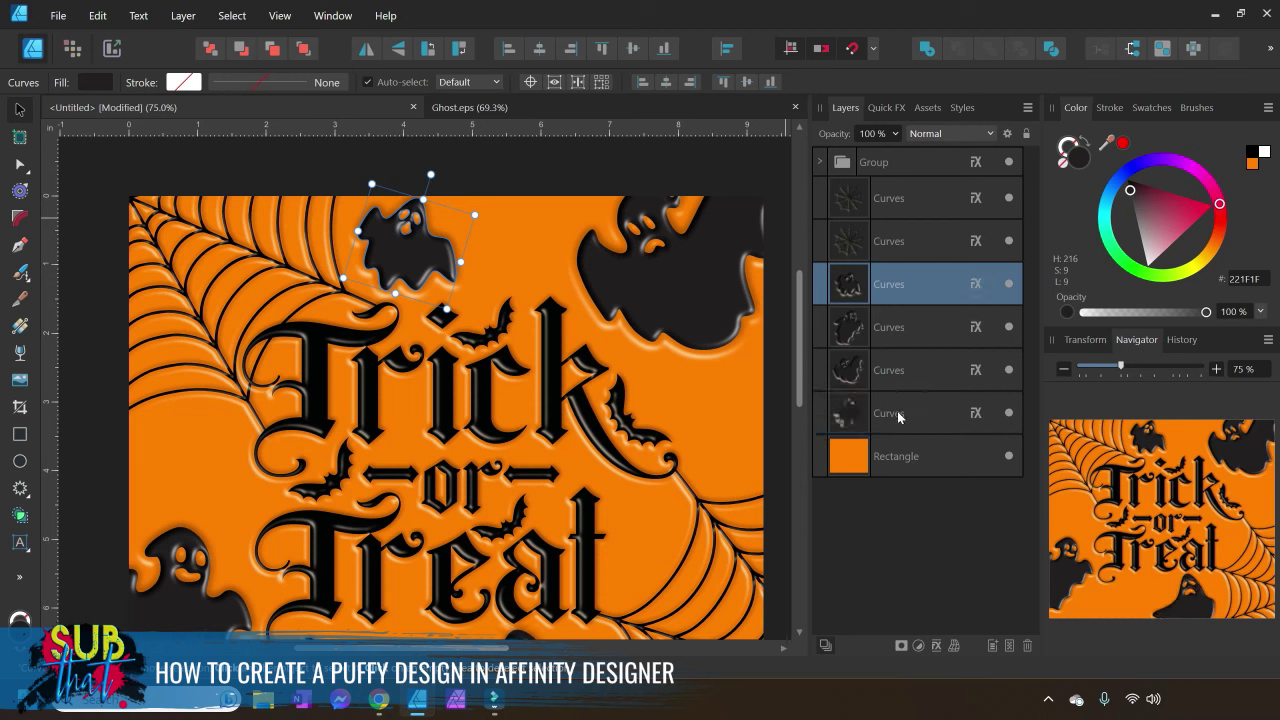
pyautogui.click(505, 176)
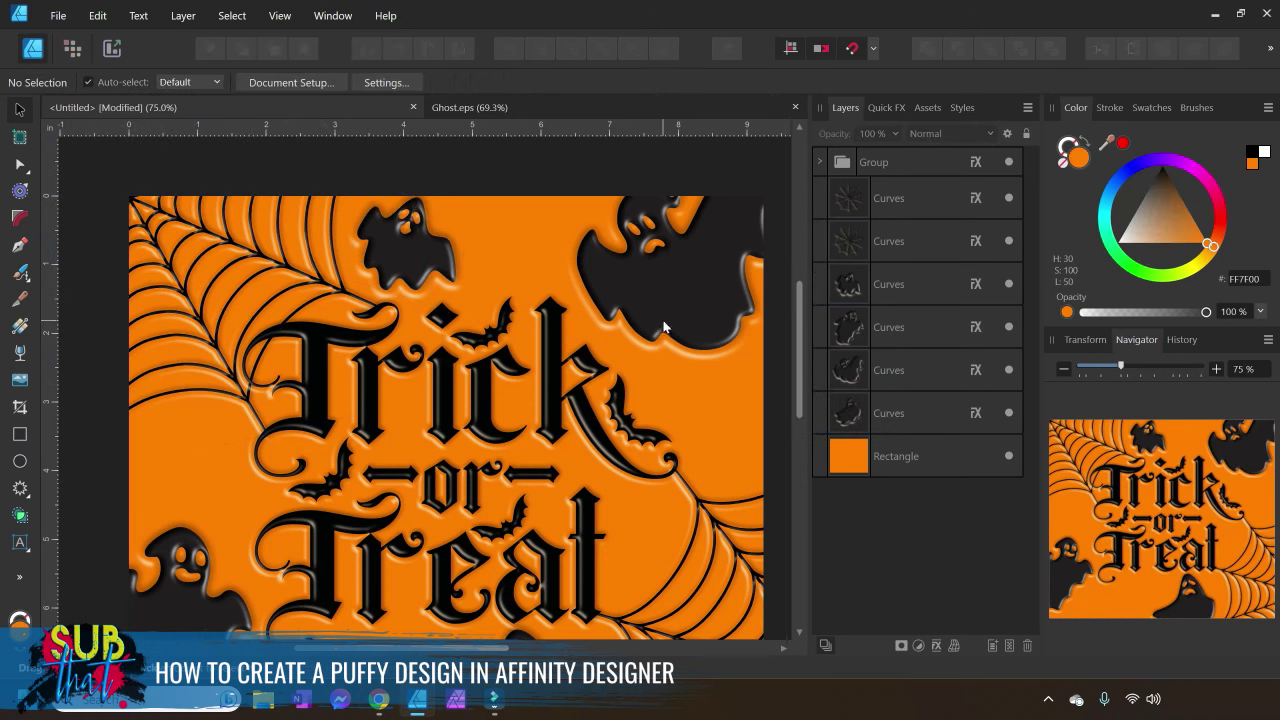
# Set the 3D effect radius of the large upper-right ghost to 48.1 px
pyautogui.scroll(-2, 664, 326)
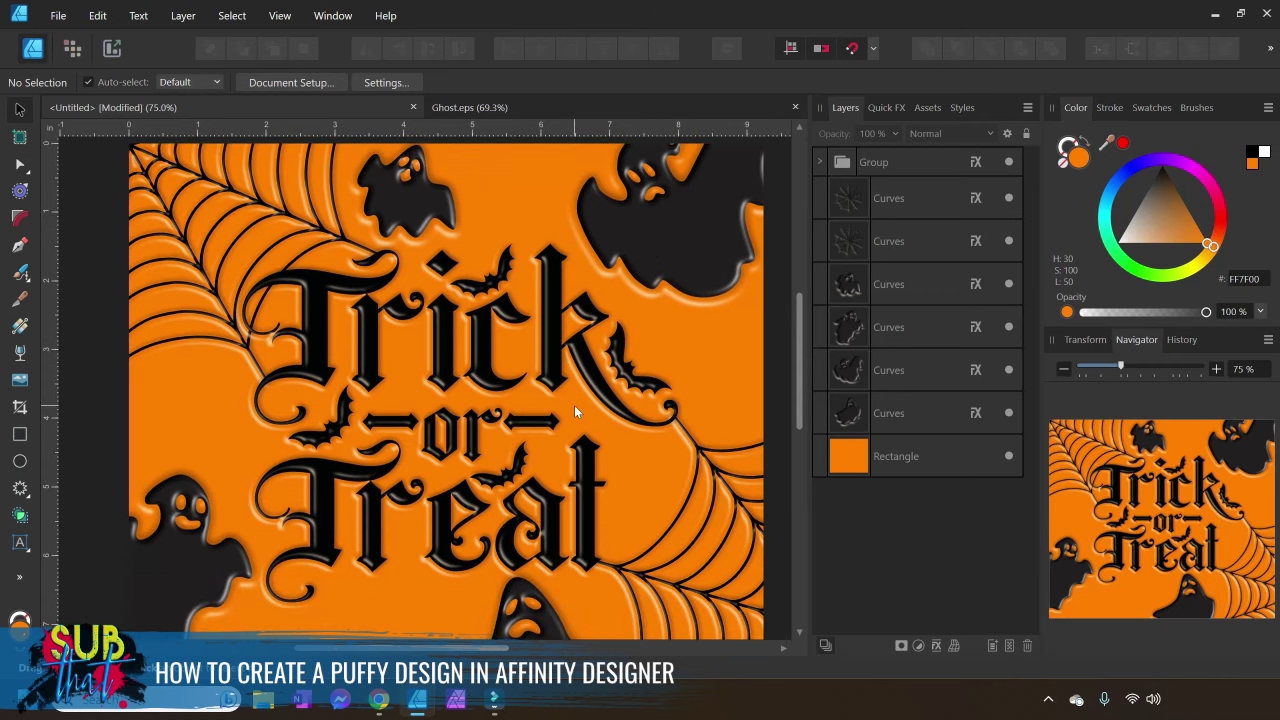
pyautogui.click(686, 242)
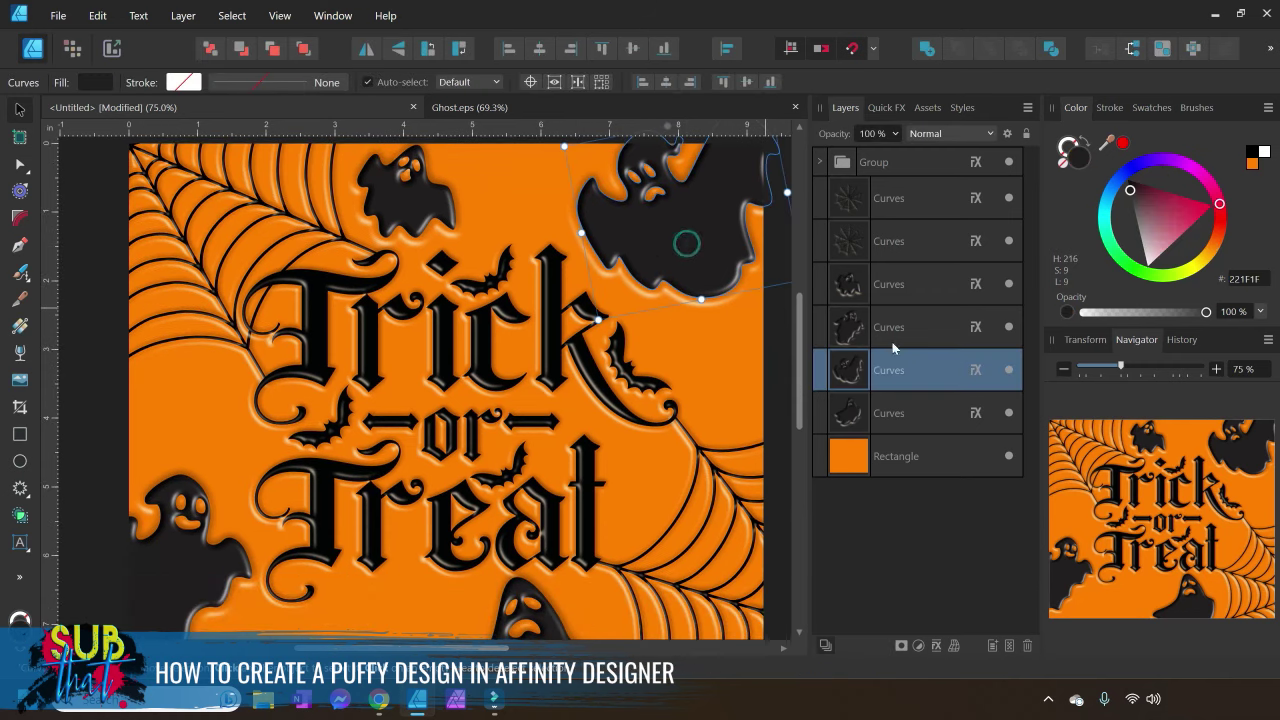
pyautogui.click(976, 370)
pyautogui.click(590, 167)
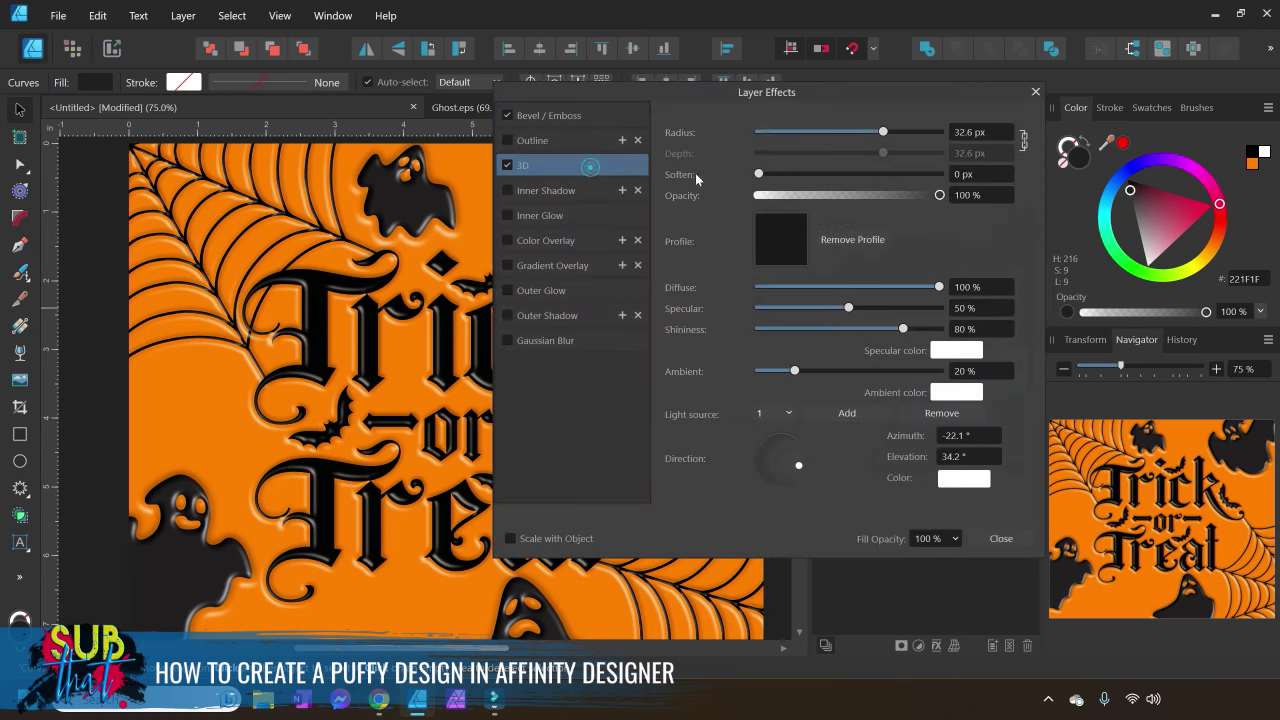
pyautogui.moveTo(886, 131); pyautogui.dragTo(900, 131)
pyautogui.moveTo(803, 88); pyautogui.dragTo(465, 286)
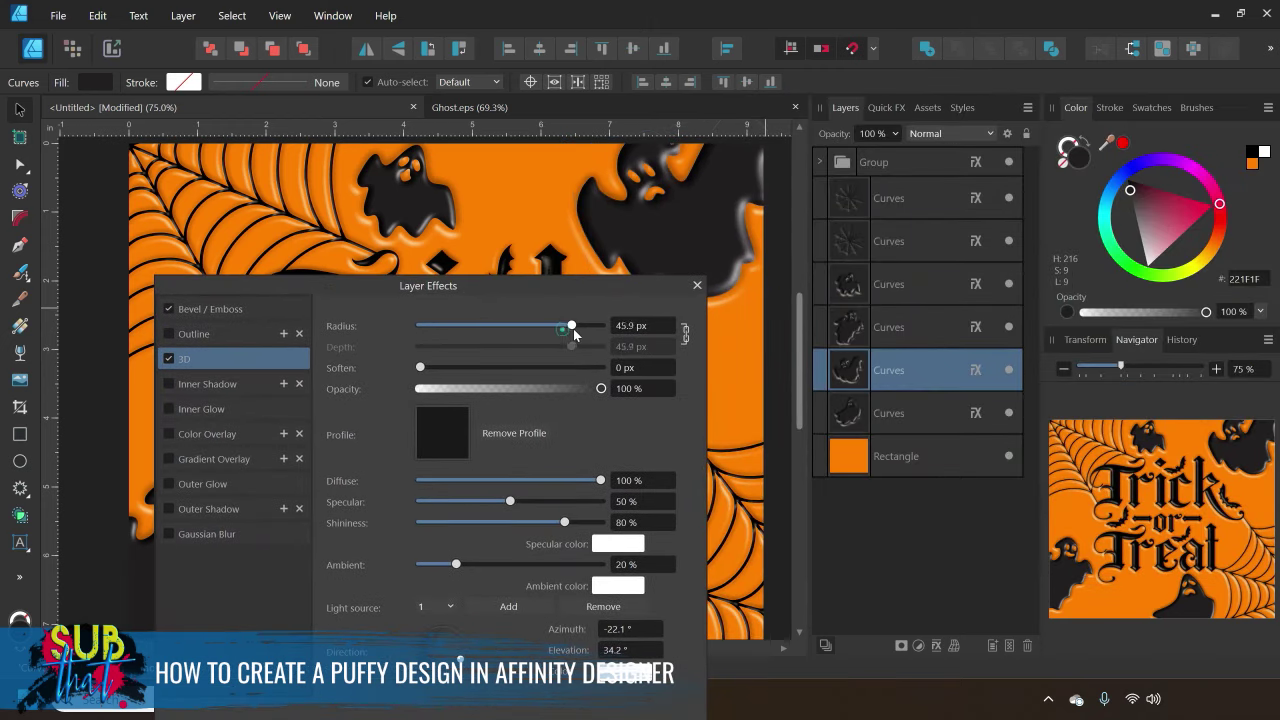
pyautogui.moveTo(562, 326); pyautogui.dragTo(576, 326)
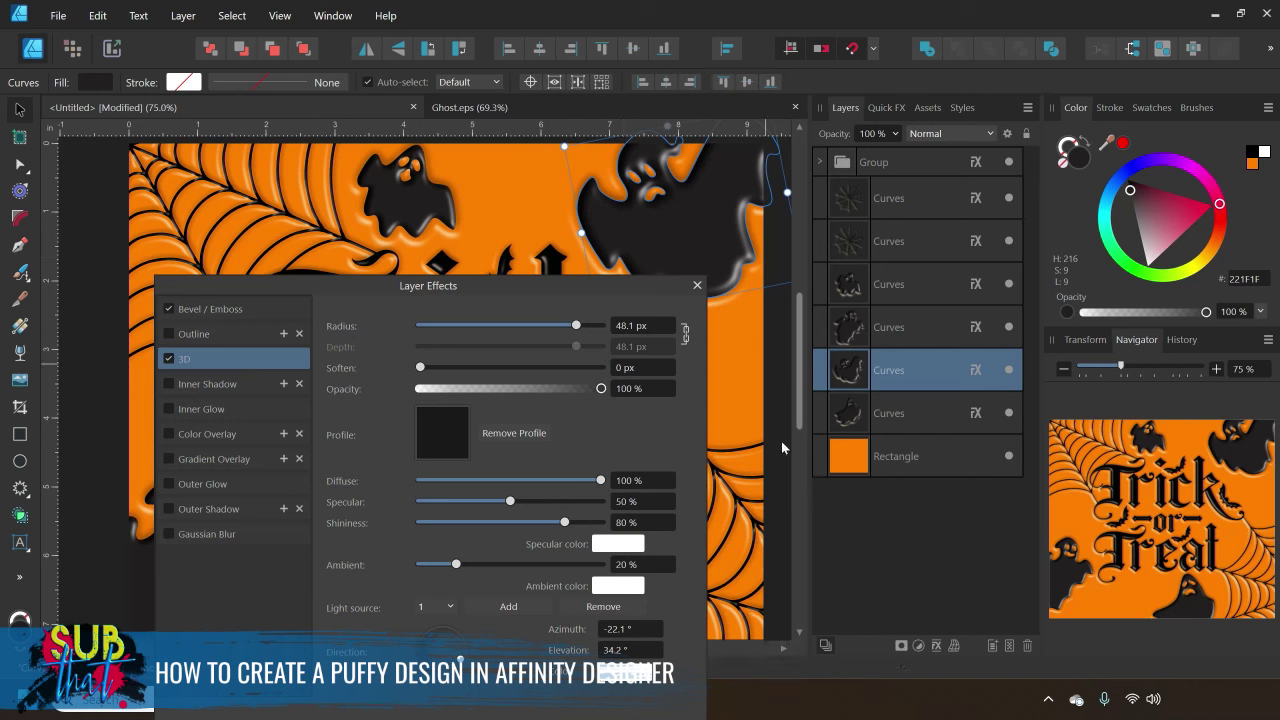
# Set the upper-right ghost's Bevel / Emboss radius to 49.5 px and soften to 4.6 px, and close its layer effects
pyautogui.click(231, 316)
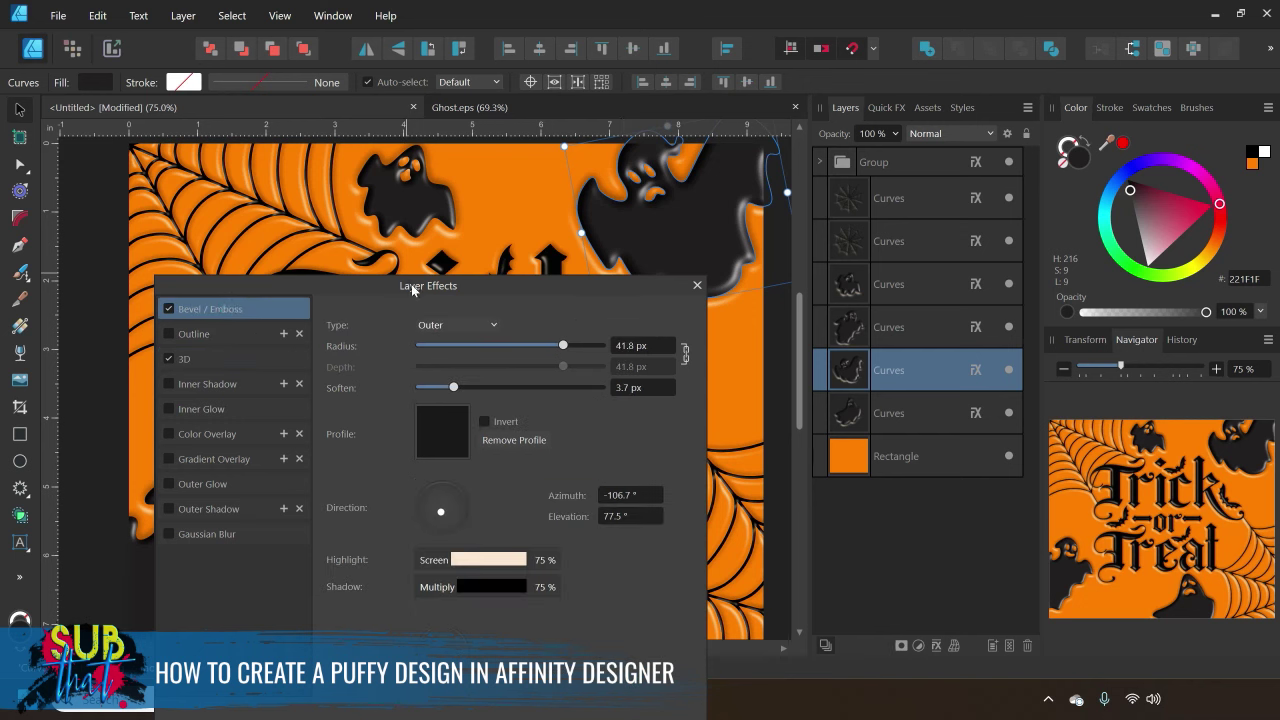
pyautogui.moveTo(413, 288); pyautogui.dragTo(333, 319)
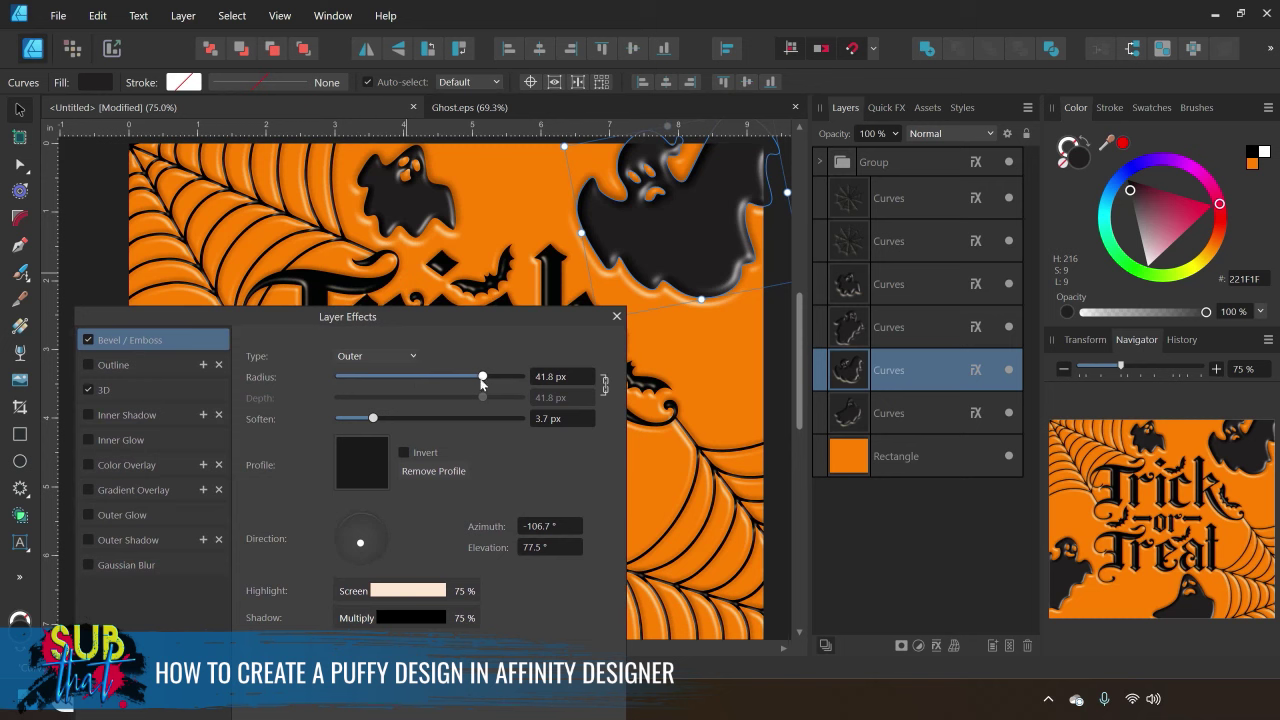
pyautogui.moveTo(483, 377); pyautogui.dragTo(499, 377)
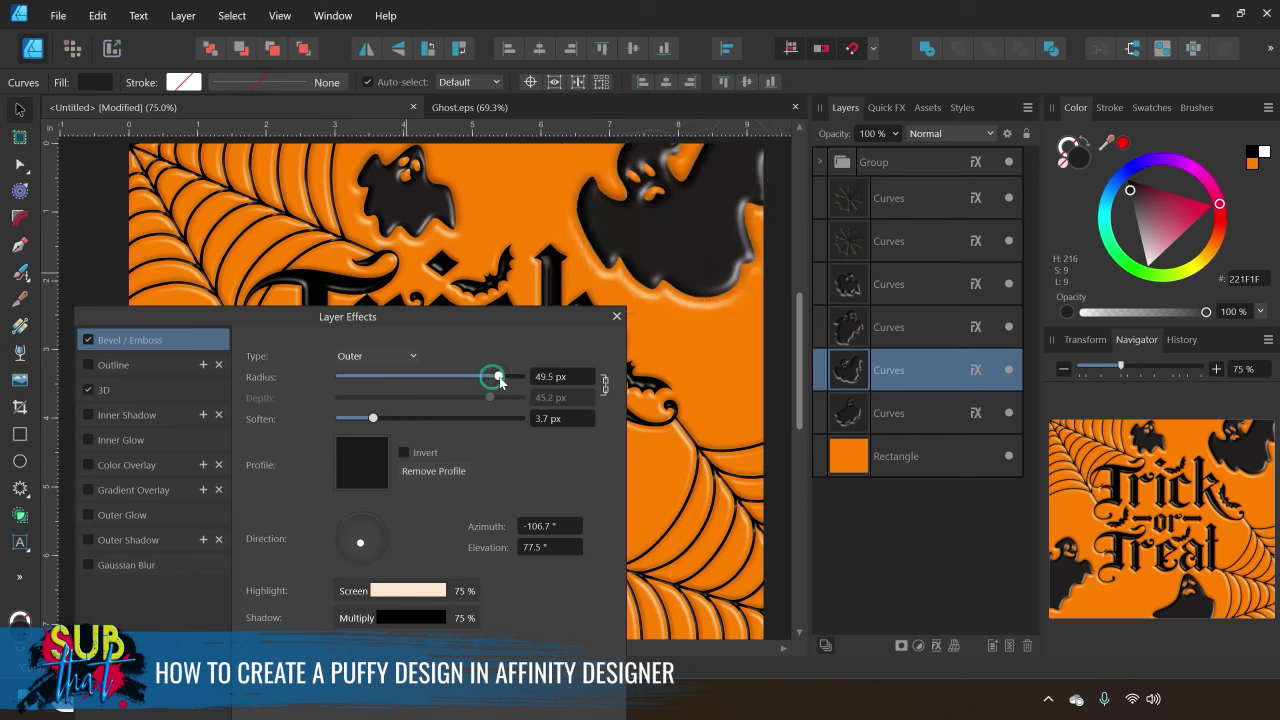
pyautogui.moveTo(375, 420); pyautogui.dragTo(381, 420)
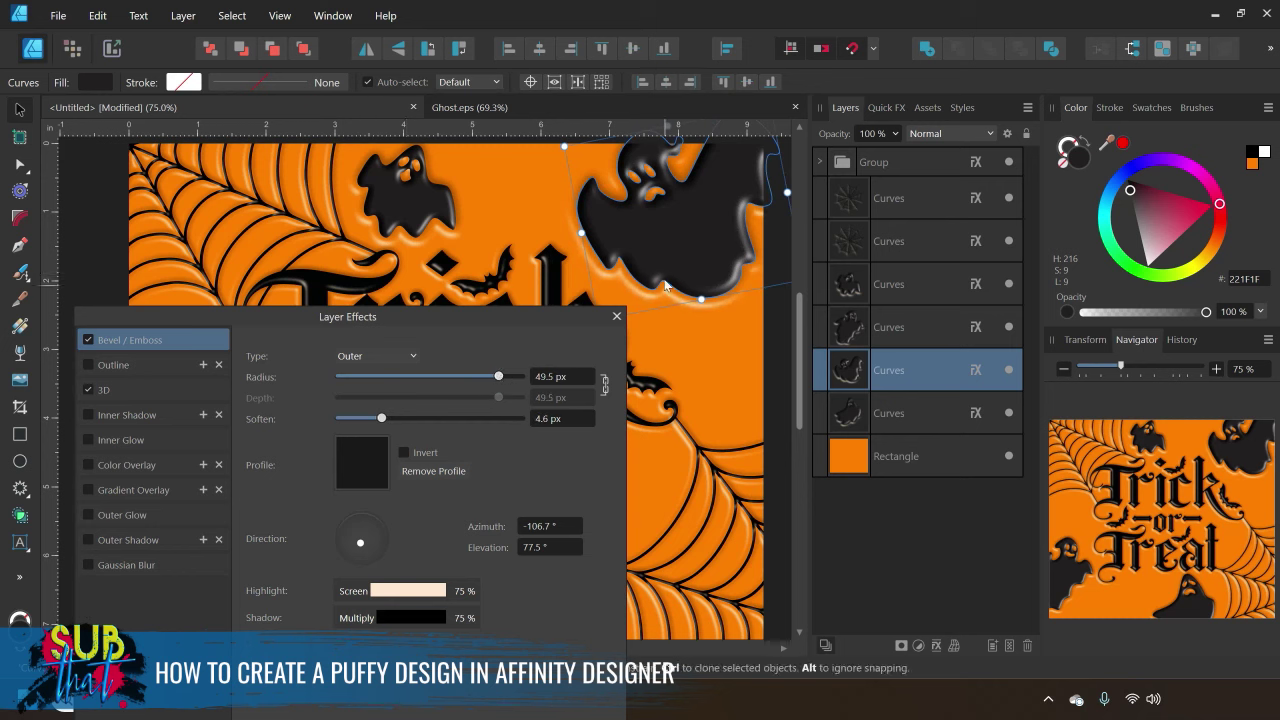
pyautogui.click(616, 316)
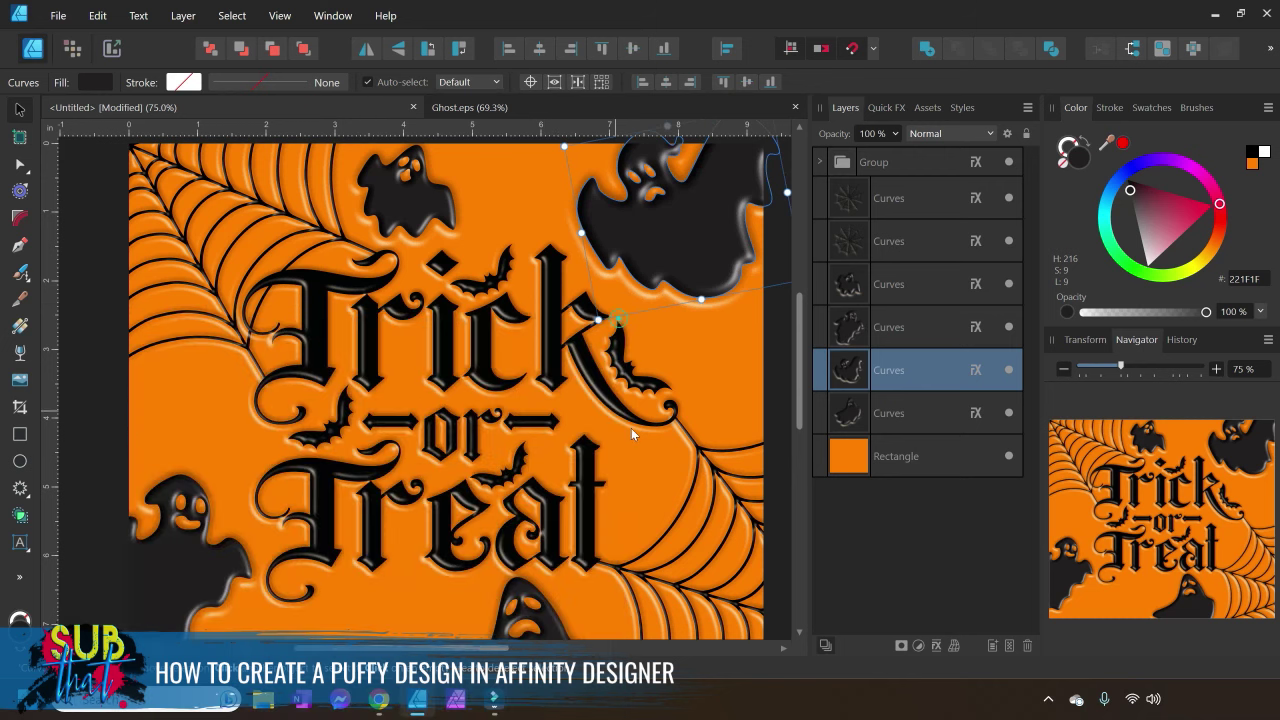
# Set the Bevel / Emboss light direction of the ghost below the lettering to azimuth 61.9° and elevation 69.4°
pyautogui.scroll(-3, 132, 335)
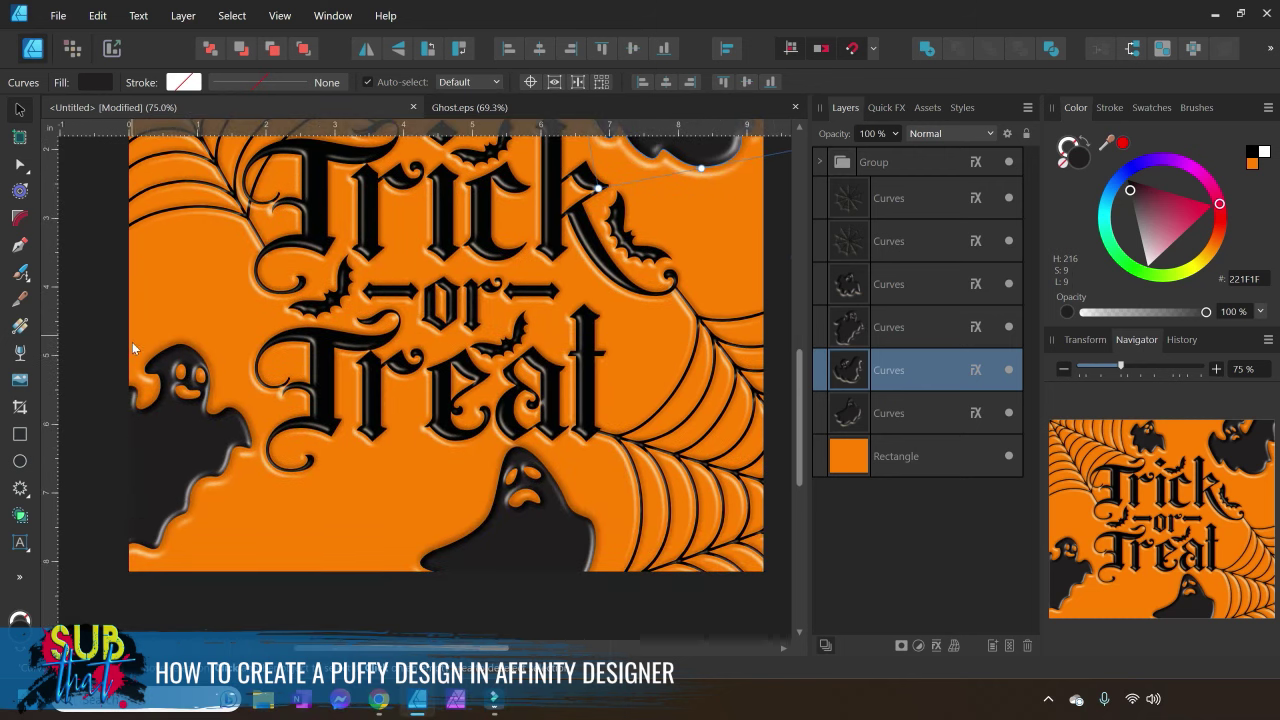
pyautogui.click(570, 535)
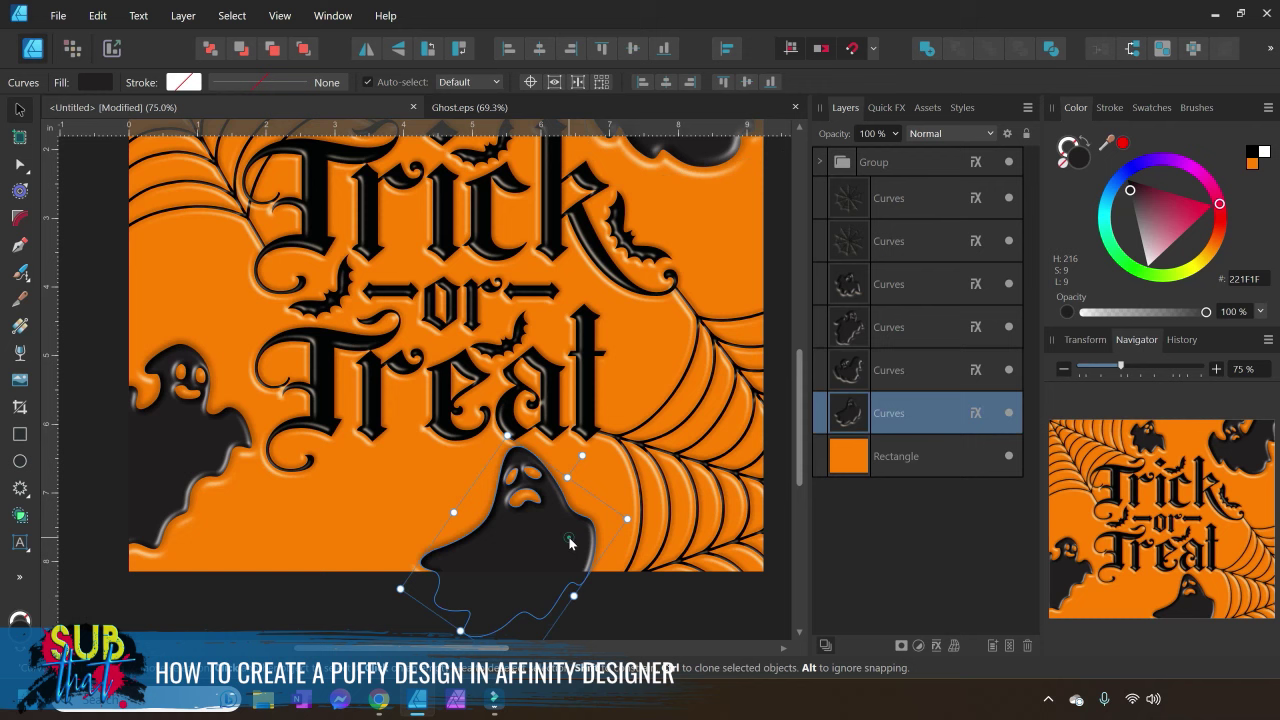
pyautogui.click(590, 607)
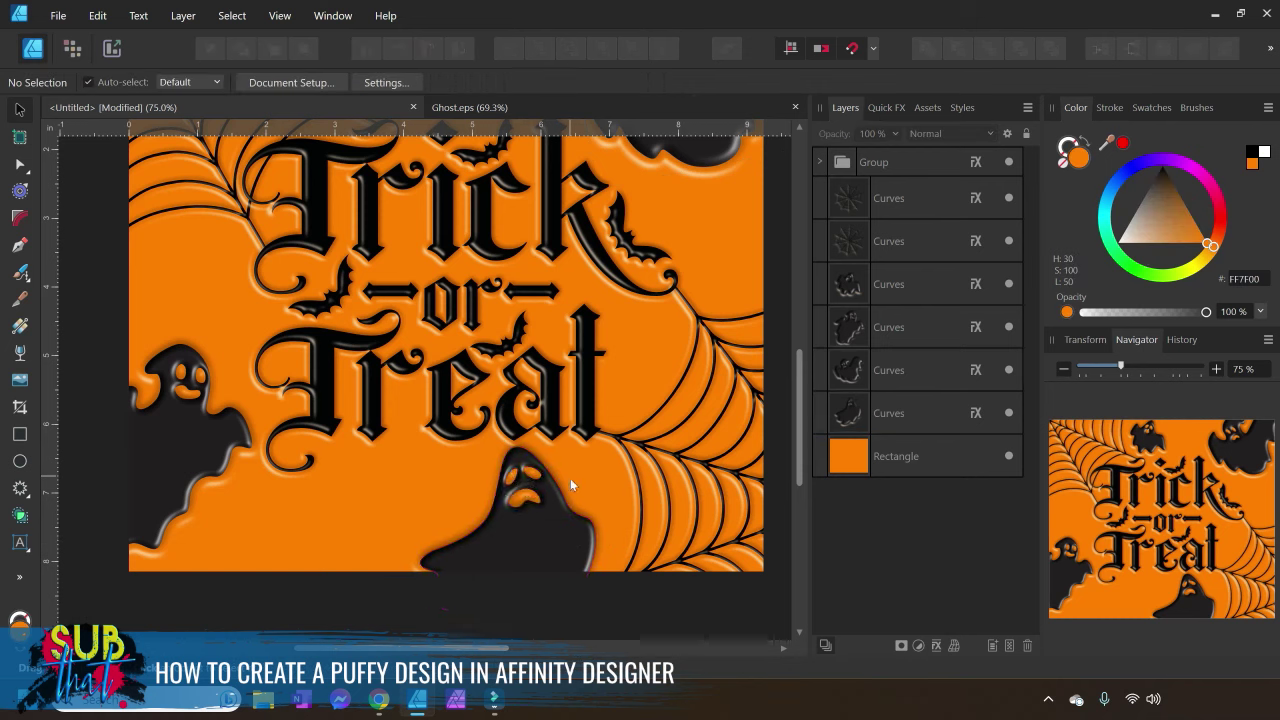
pyautogui.click(538, 556)
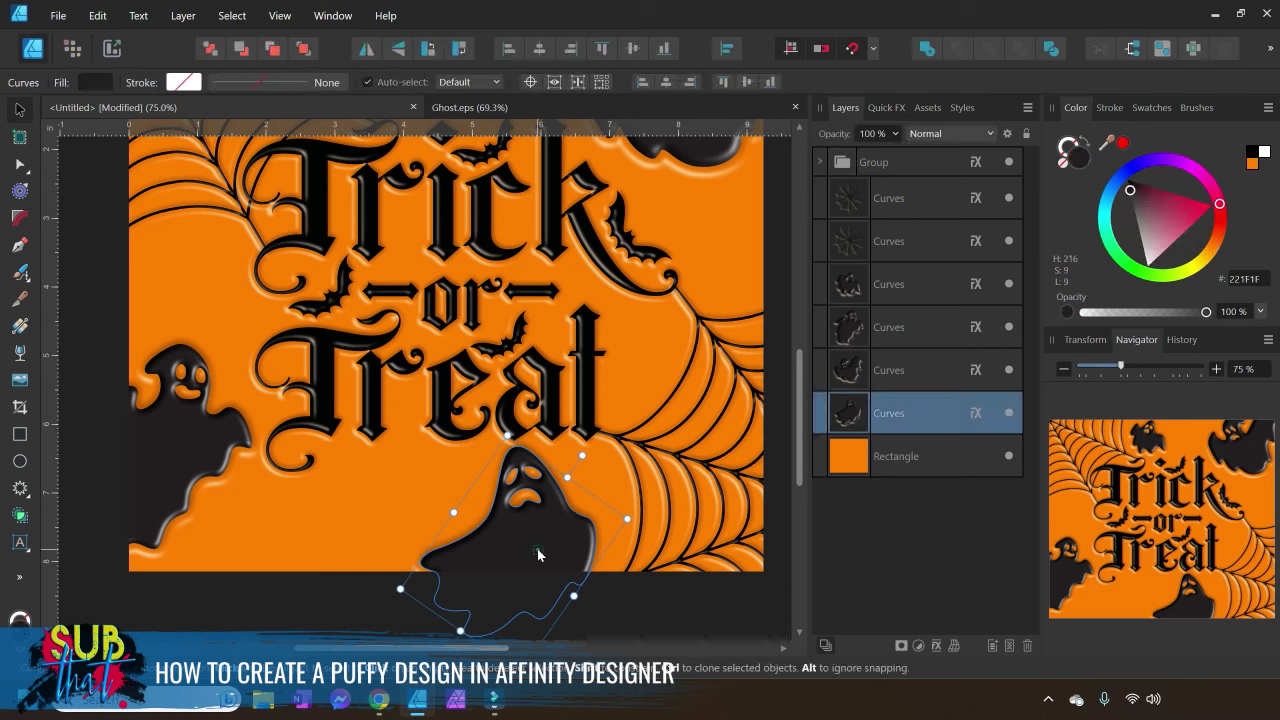
pyautogui.click(977, 413)
pyautogui.moveTo(454, 316); pyautogui.dragTo(1062, 147)
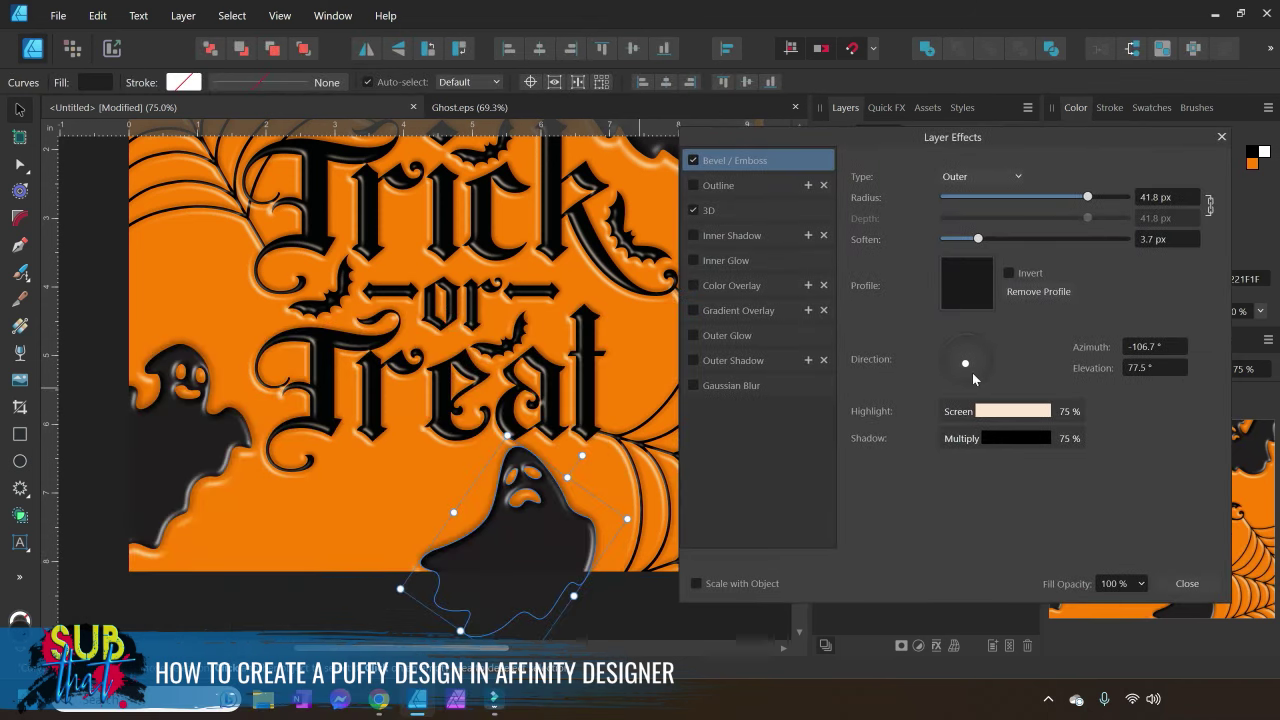
pyautogui.moveTo(970, 365)
pyautogui.mouseDown()
pyautogui.moveTo(968, 345)
pyautogui.moveTo(958, 350)
pyautogui.moveTo(971, 355)
pyautogui.mouseUp()
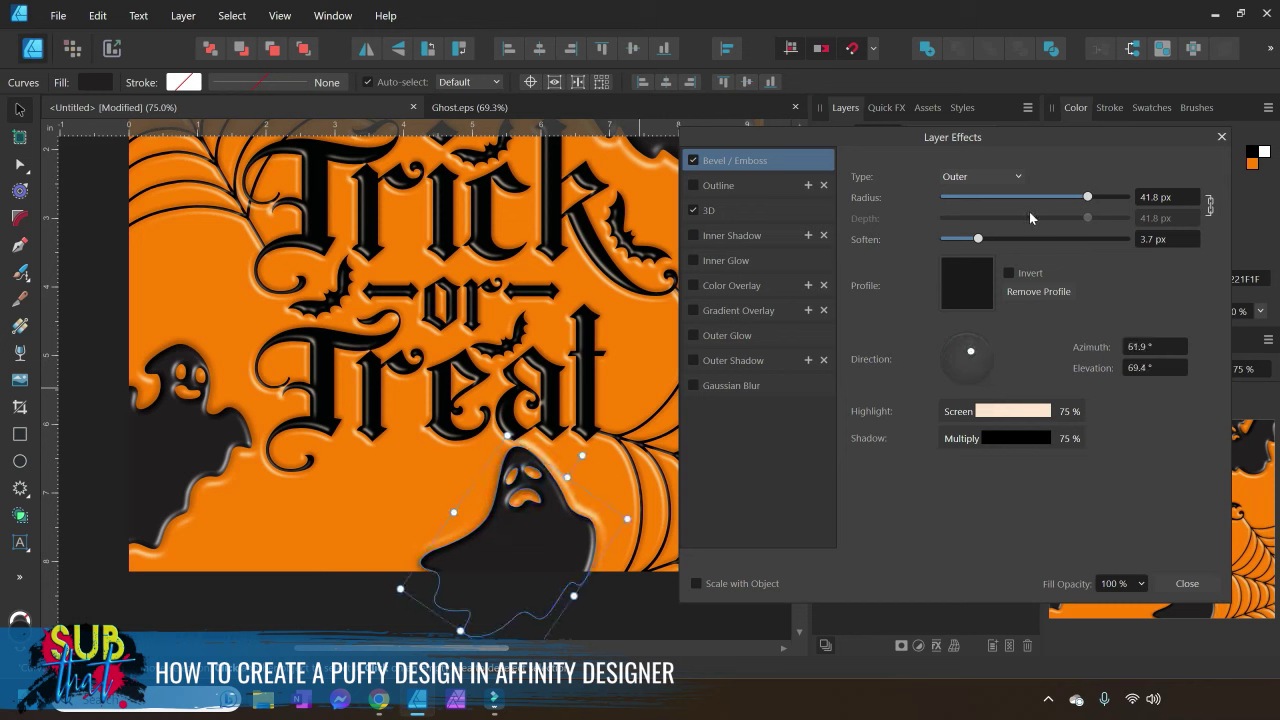
# Change the lower ghost's bevel type to Pillow with radius 49.3 px and soften 7.3 px
pyautogui.click(979, 180)
pyautogui.click(968, 256)
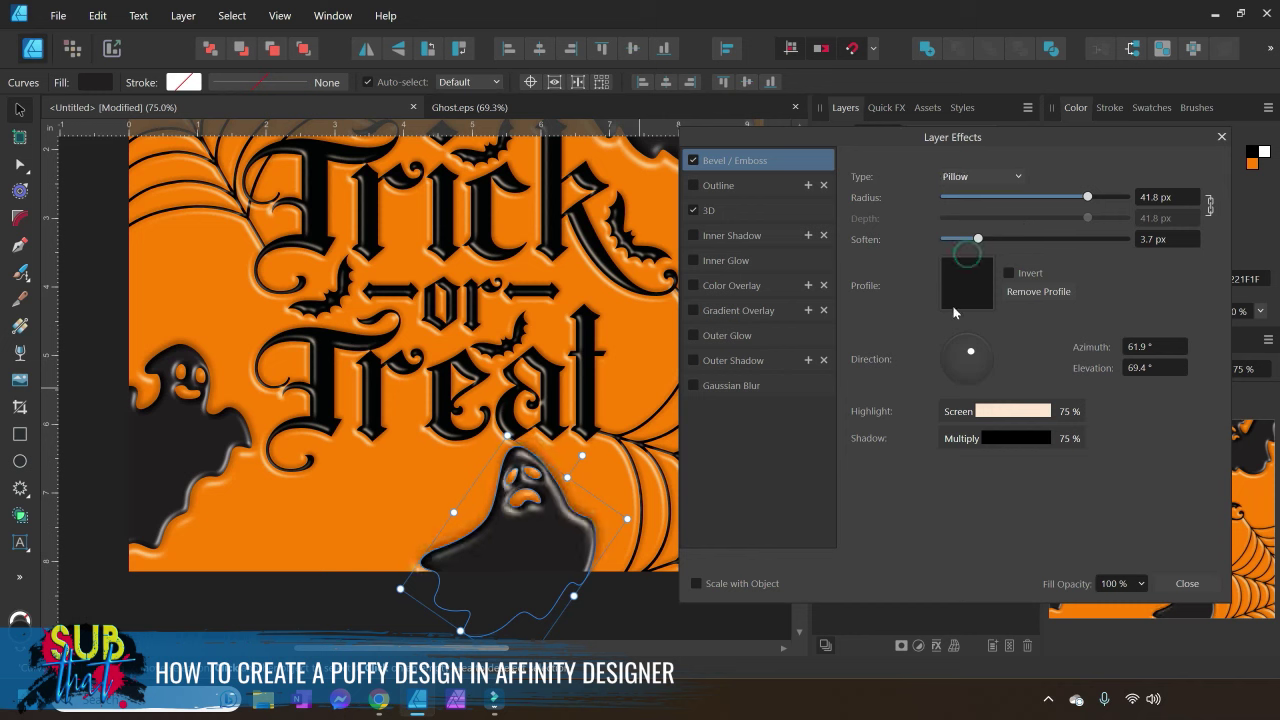
pyautogui.moveTo(979, 240); pyautogui.dragTo(1018, 240)
pyautogui.moveTo(1096, 203); pyautogui.dragTo(1103, 198)
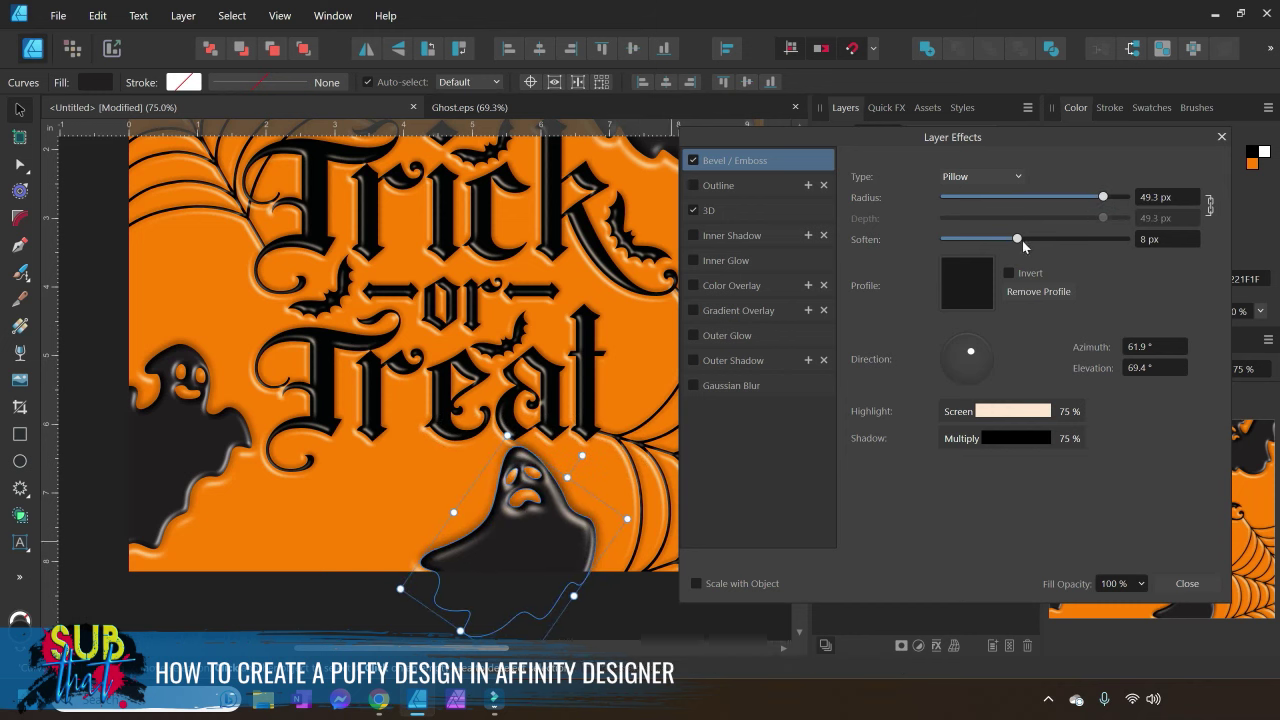
pyautogui.moveTo(1017, 239); pyautogui.dragTo(1010, 239)
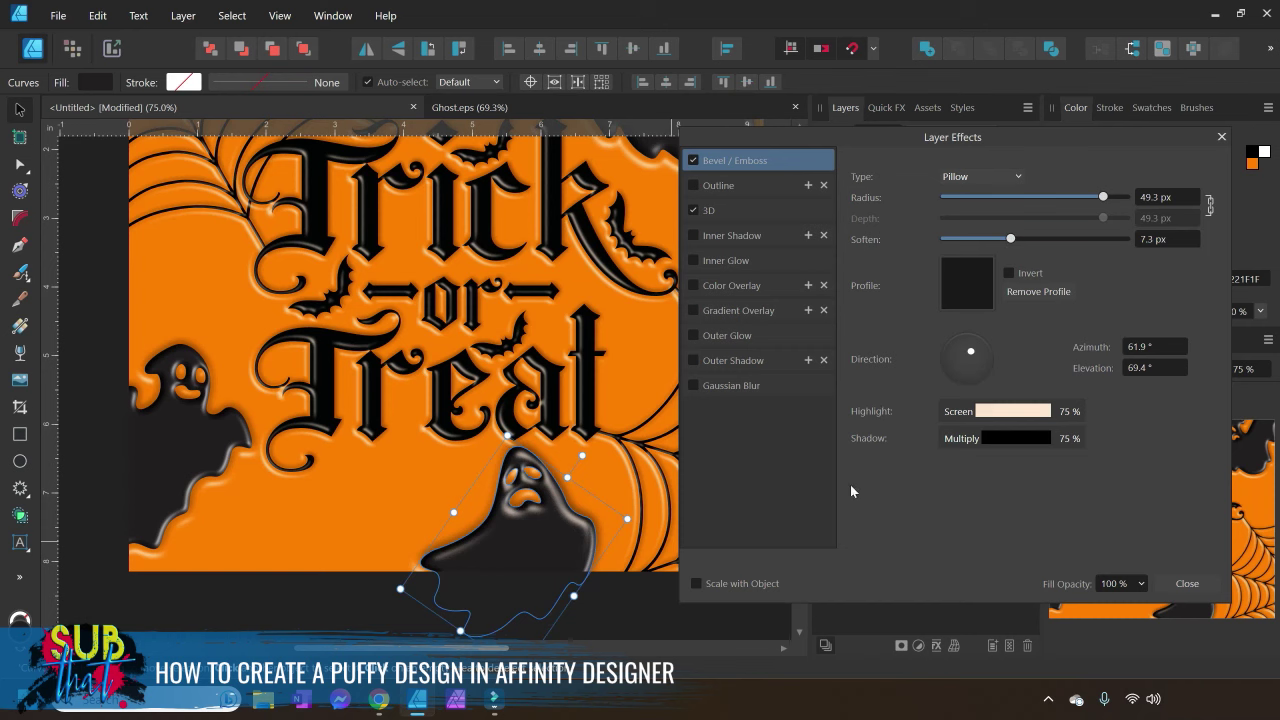
# Set the lower ghost's Bevel / Emboss light direction to azimuth 63.4° and elevation 62.4°
pyautogui.click(644, 616)
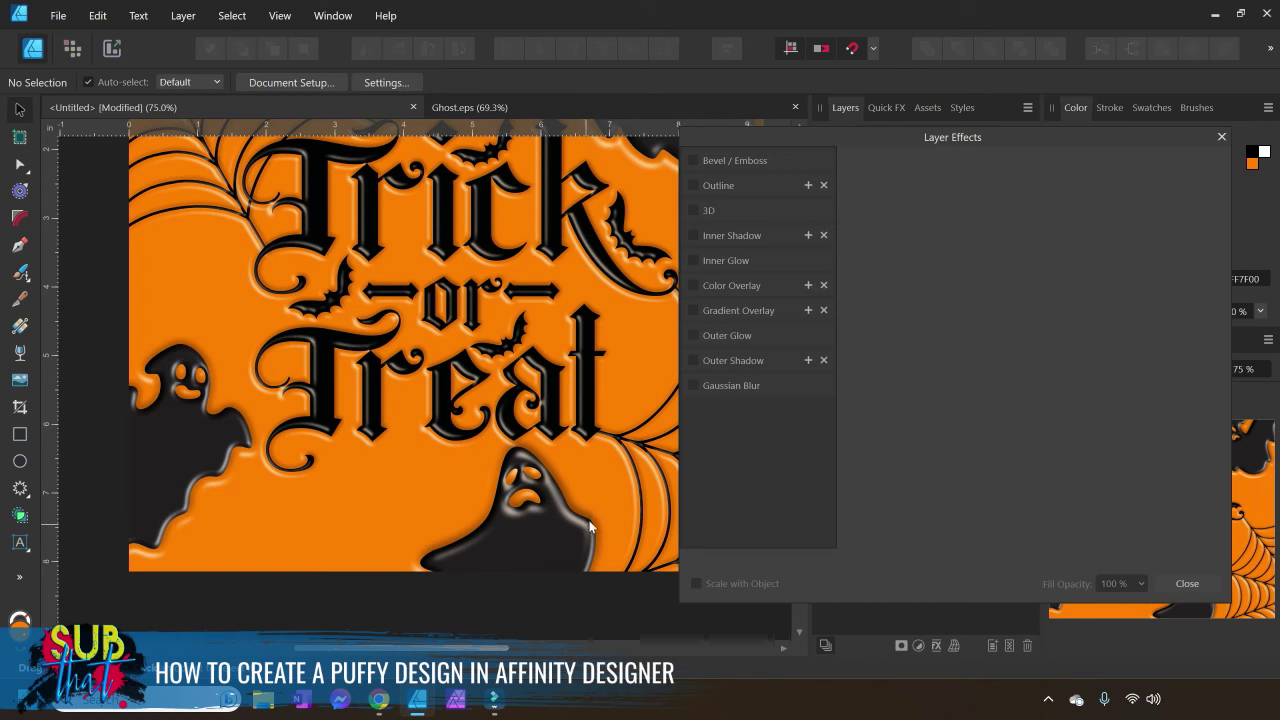
pyautogui.click(560, 563)
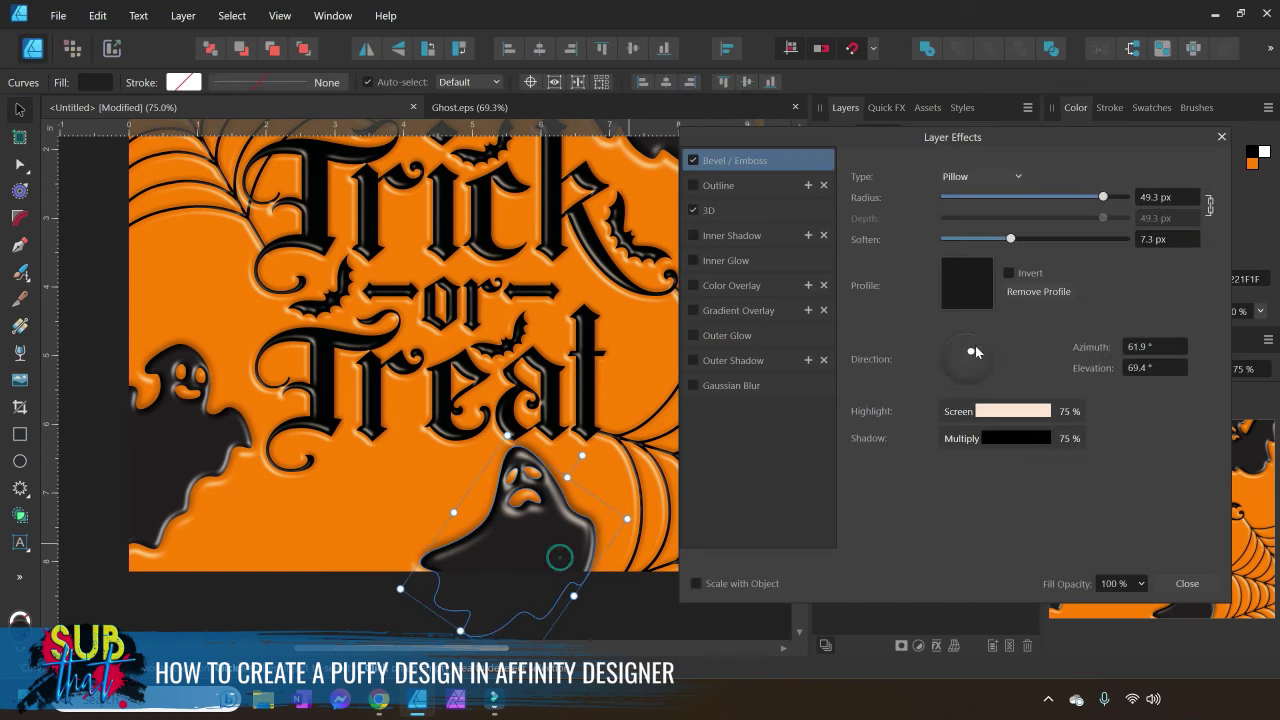
pyautogui.moveTo(971, 354); pyautogui.dragTo(976, 351)
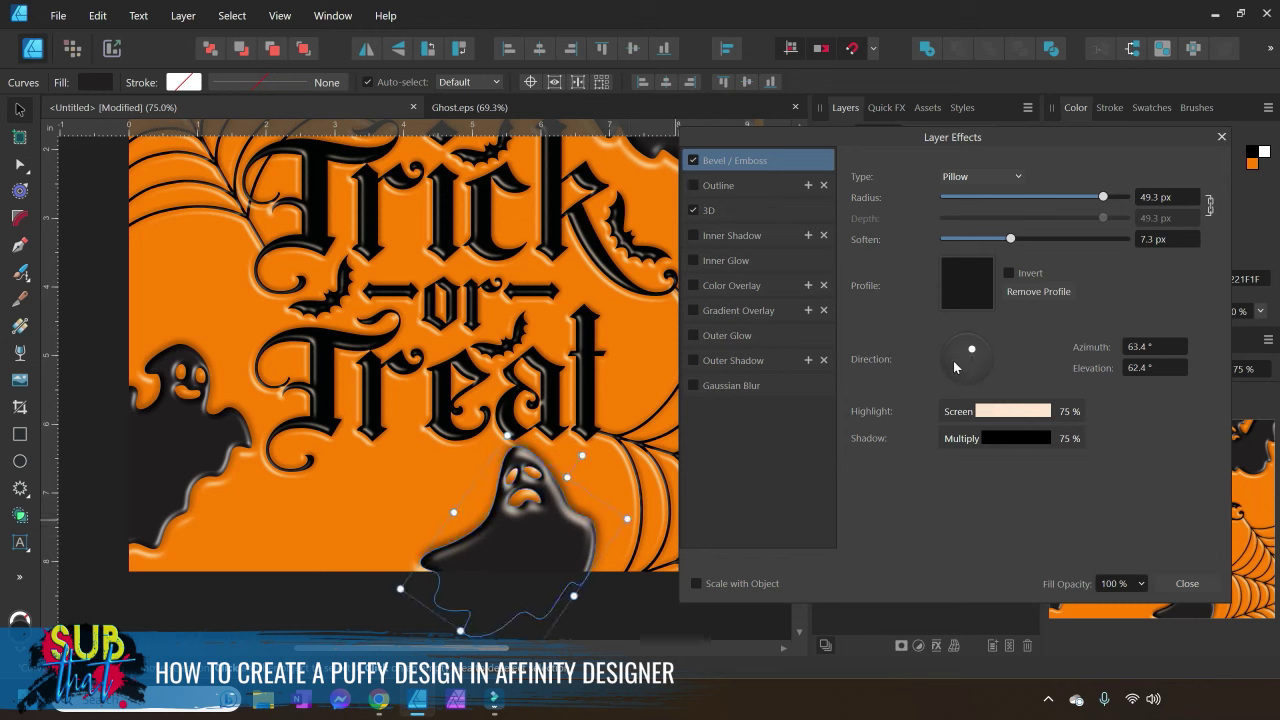
pyautogui.click(689, 605)
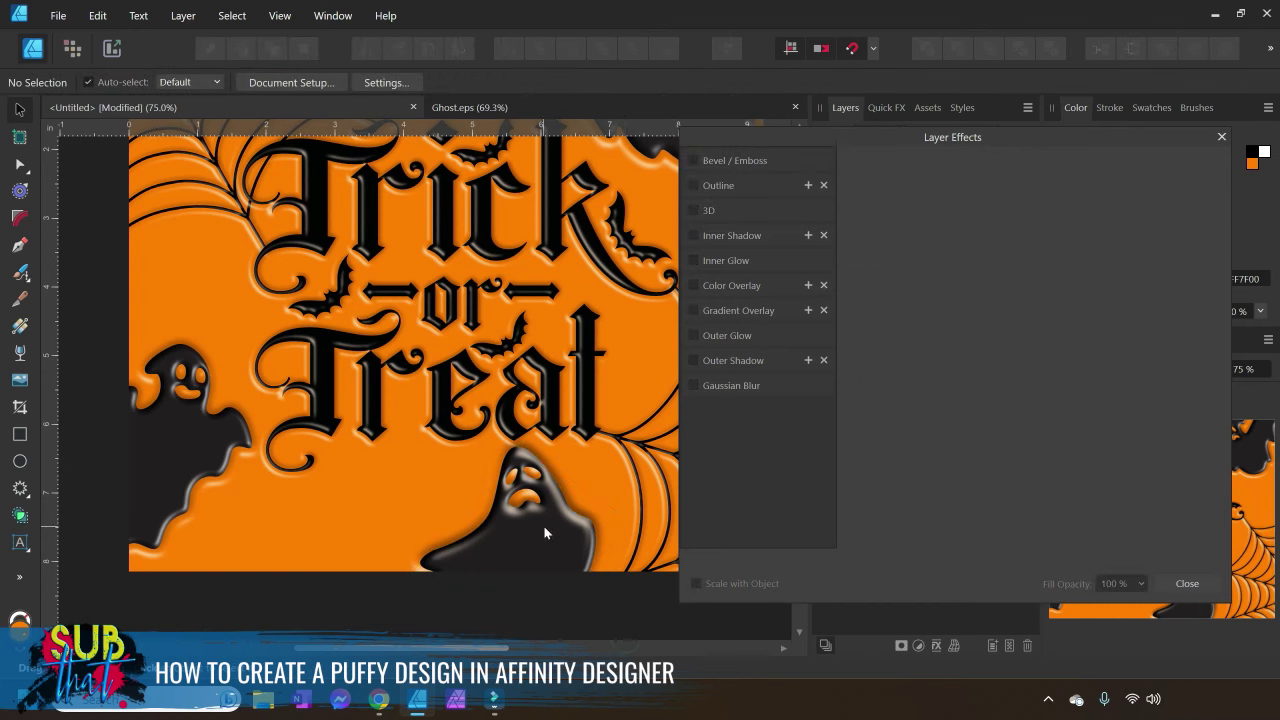
# Change the bevel type of the ghost left of the lettering to Pillow with radius 29 px and soften 5 px
pyautogui.click(172, 446)
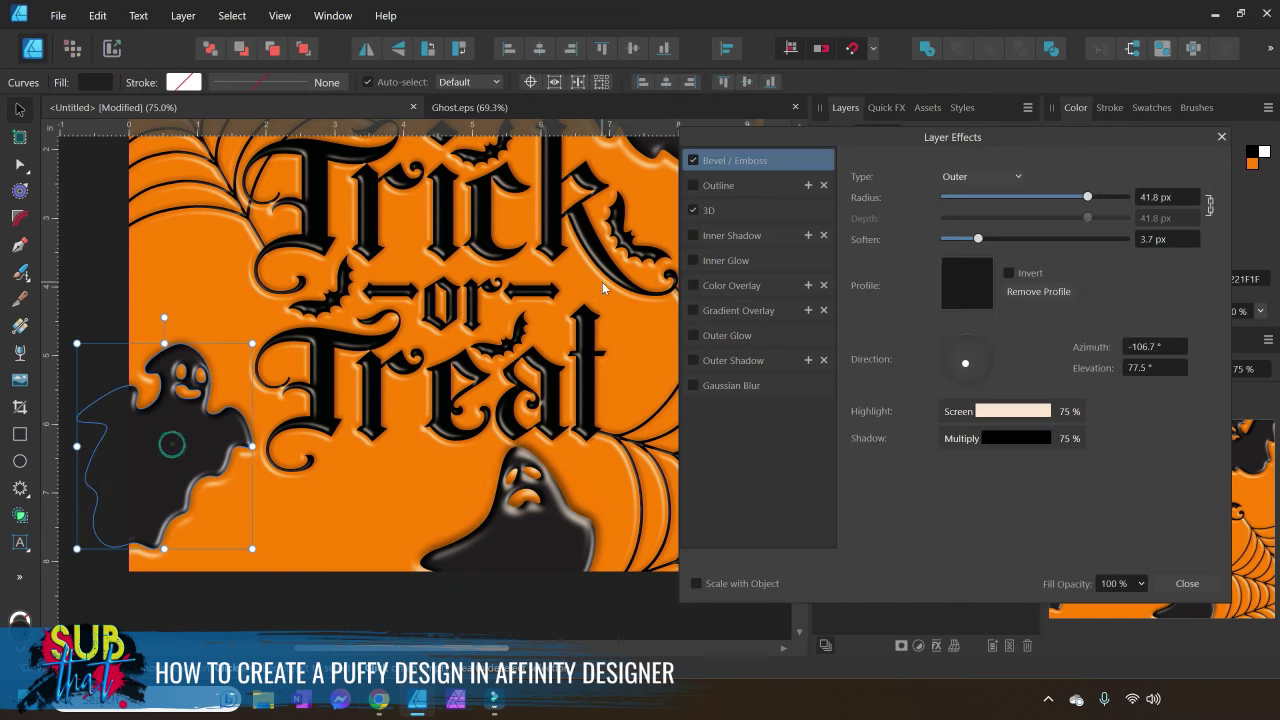
pyautogui.moveTo(1088, 197); pyautogui.dragTo(1098, 199)
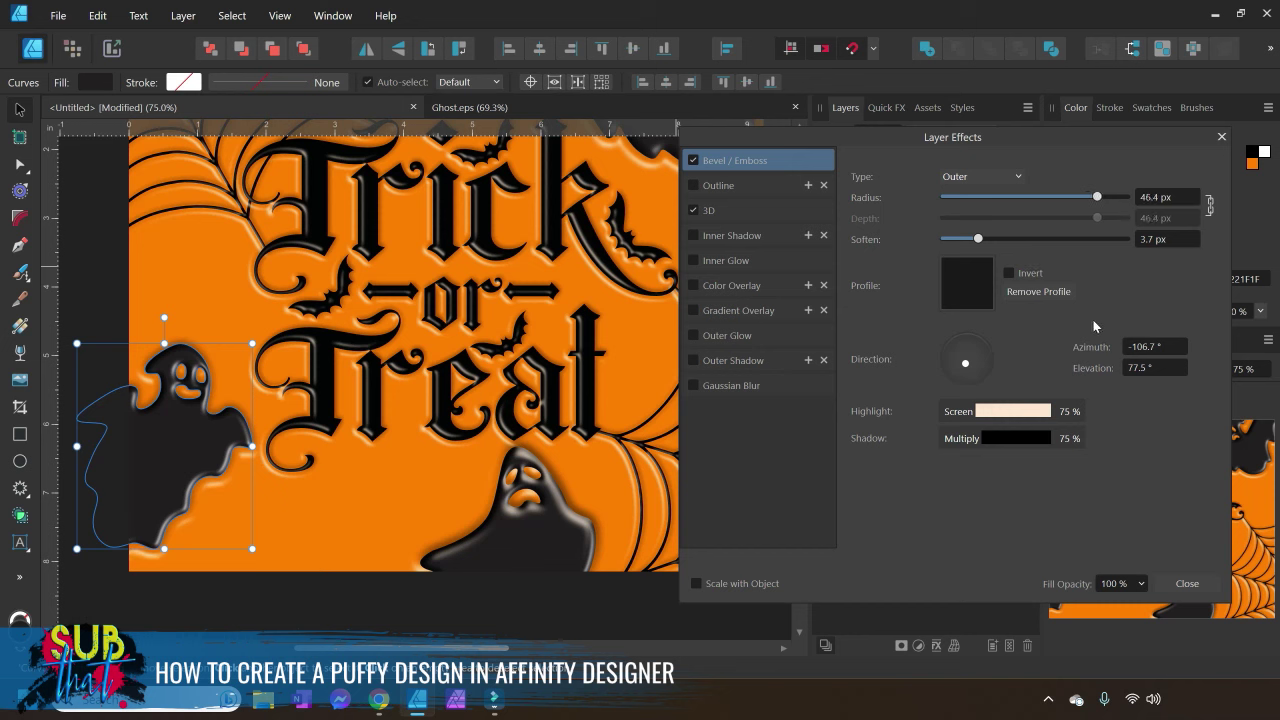
pyautogui.click(980, 176)
pyautogui.click(976, 251)
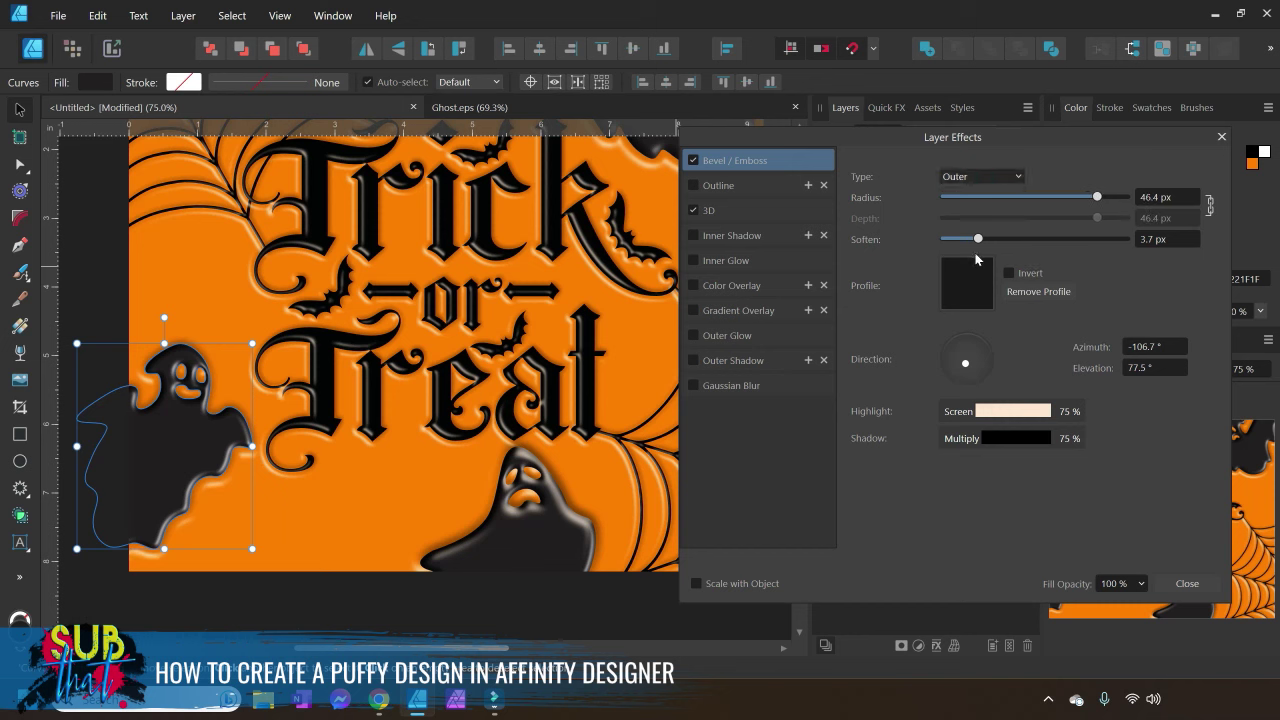
pyautogui.moveTo(1097, 197); pyautogui.dragTo(1062, 202)
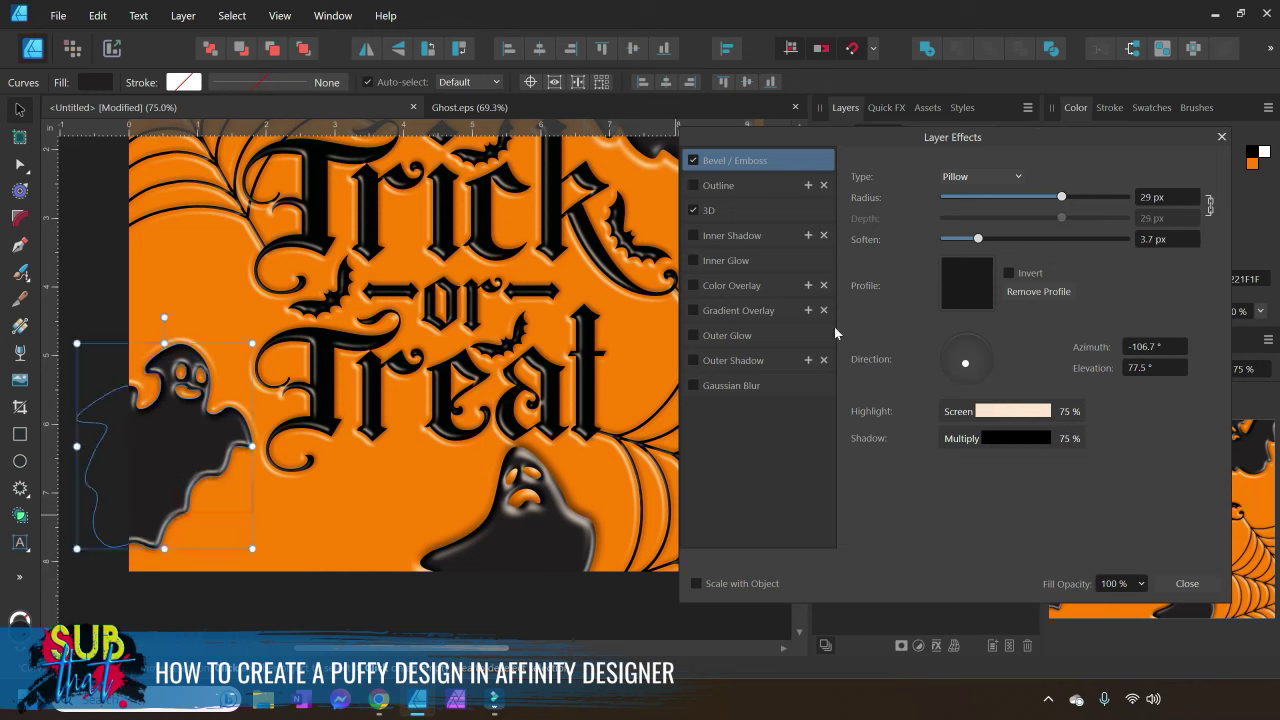
pyautogui.moveTo(989, 244)
pyautogui.mouseDown()
pyautogui.moveTo(972, 240)
pyautogui.moveTo(990, 242)
pyautogui.mouseUp()
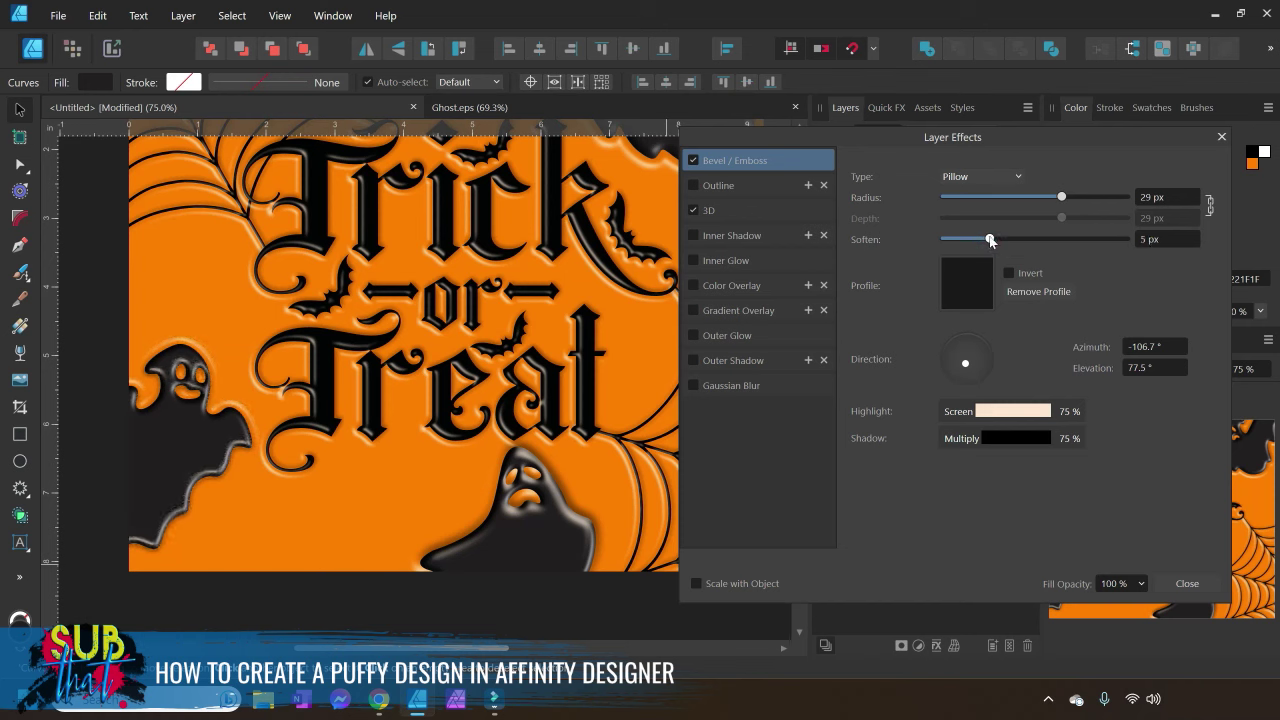
pyautogui.click(462, 626)
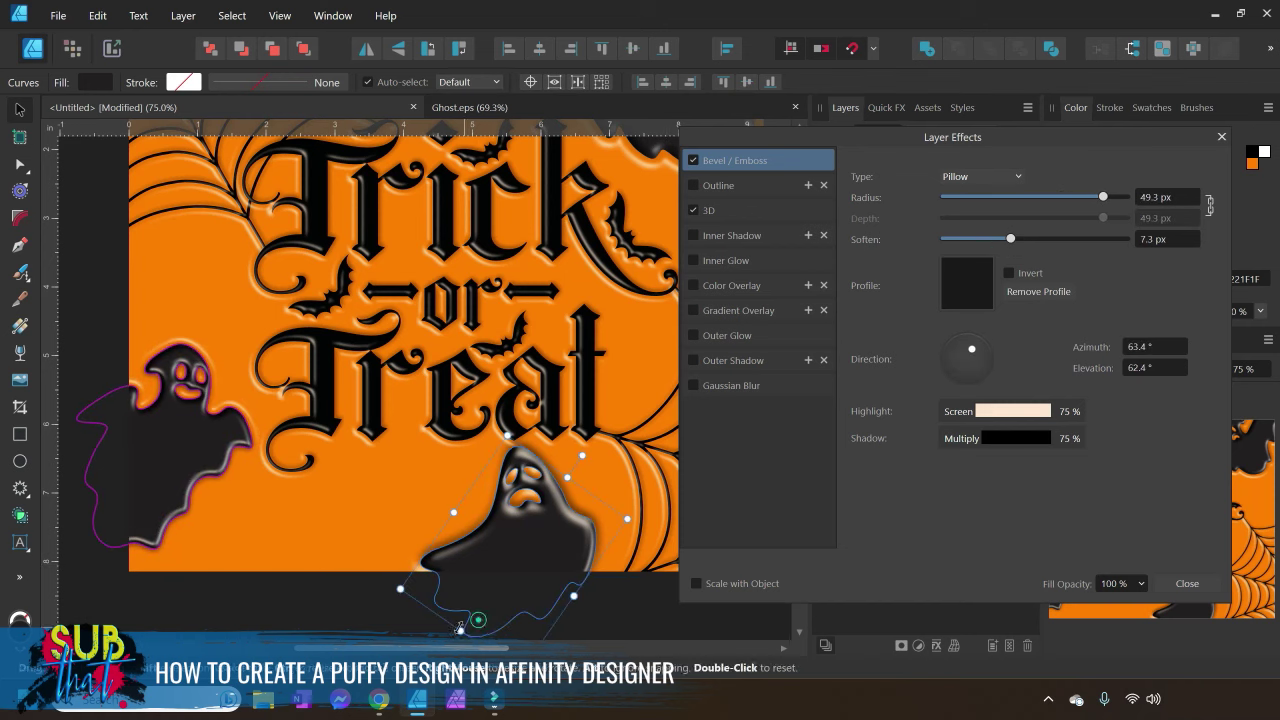
pyautogui.click(335, 616)
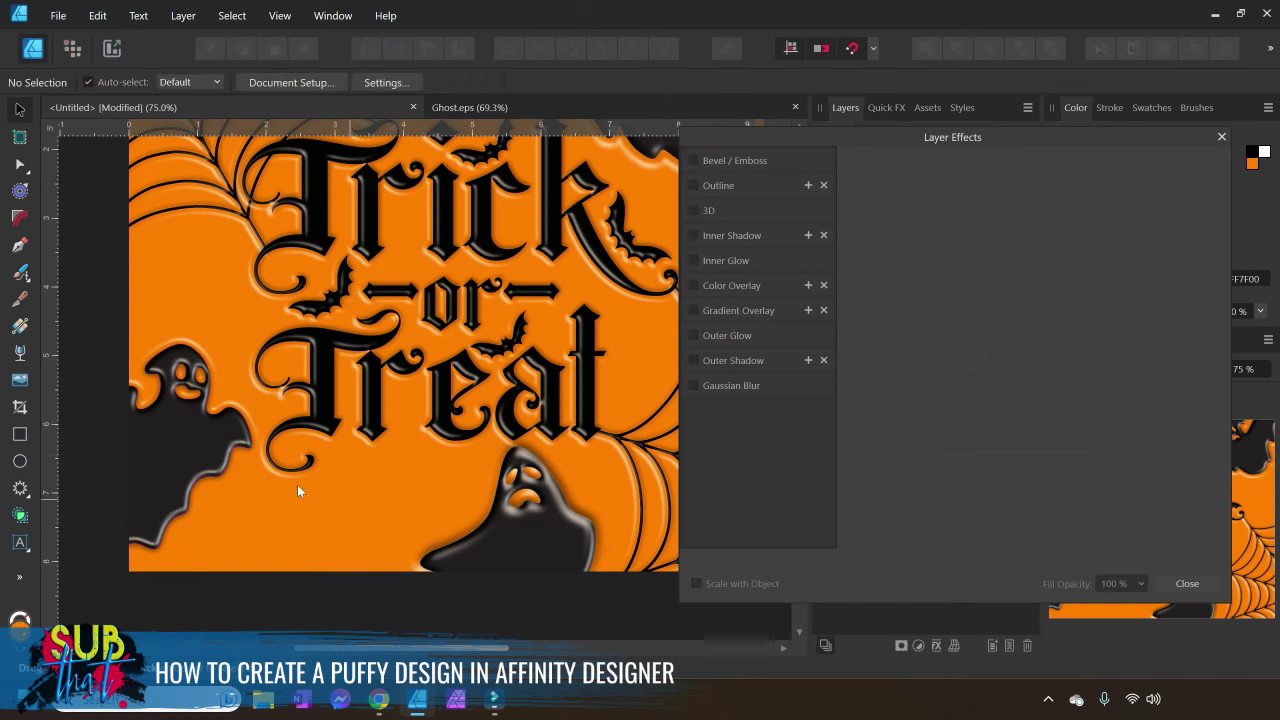
# Set the left ghost's Bevel / Emboss direction to azimuth 129.8° and elevation 71.1°, and close the layer effects
pyautogui.click(207, 478)
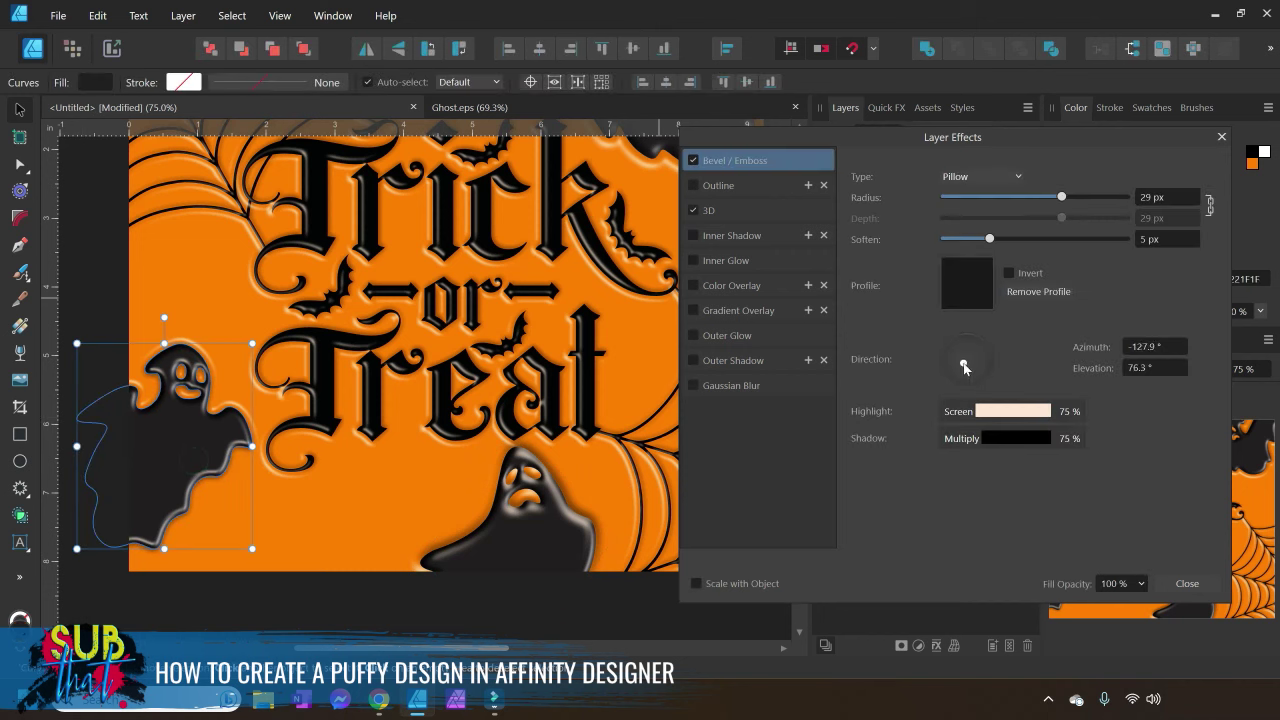
pyautogui.moveTo(964, 368); pyautogui.dragTo(962, 357)
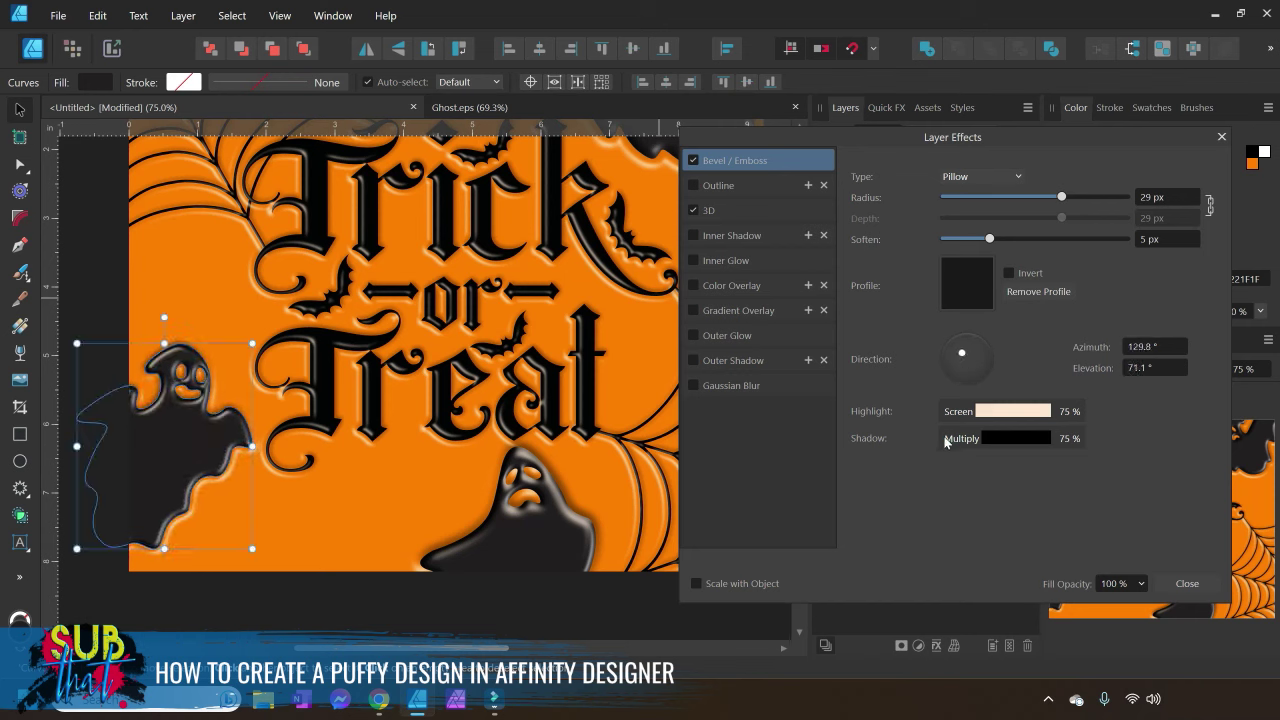
pyautogui.click(390, 612)
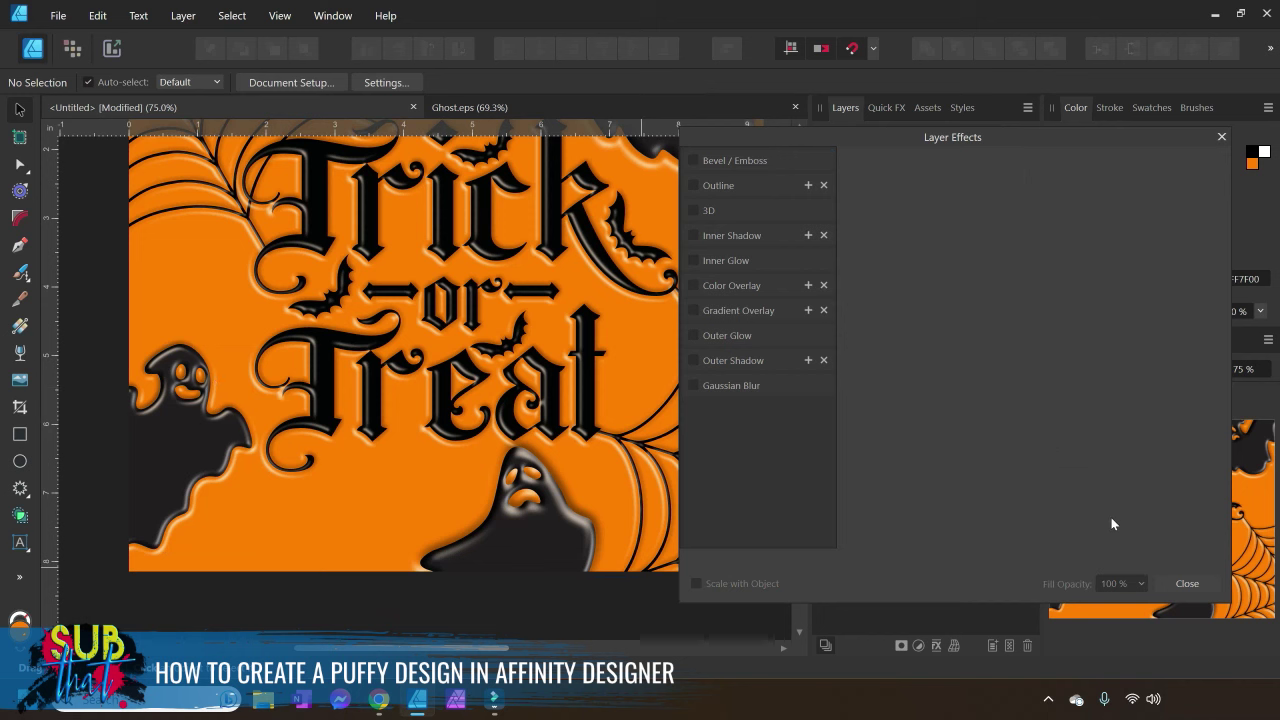
pyautogui.click(1192, 584)
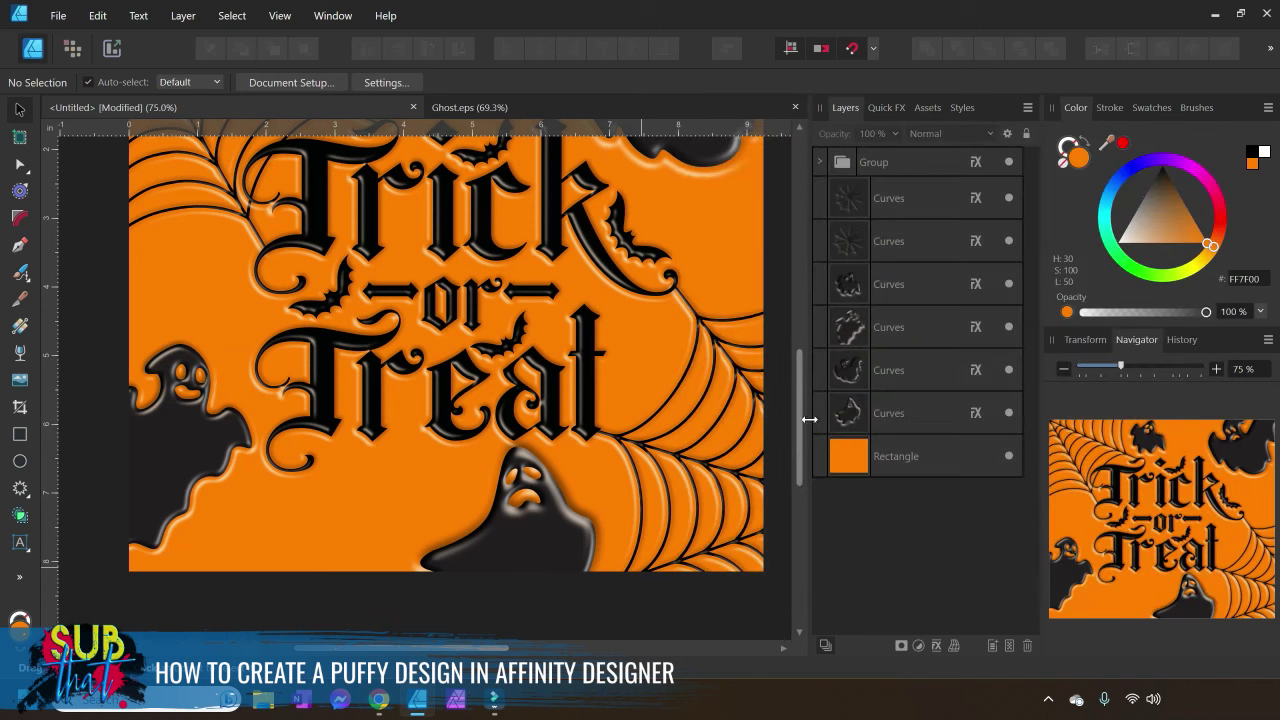
# Enable the 3D effect on the Trick or Treat lettering group with a radius of 59.6 px
pyautogui.scroll(3, 700, 325)
pyautogui.scroll(-2, 723, 318)
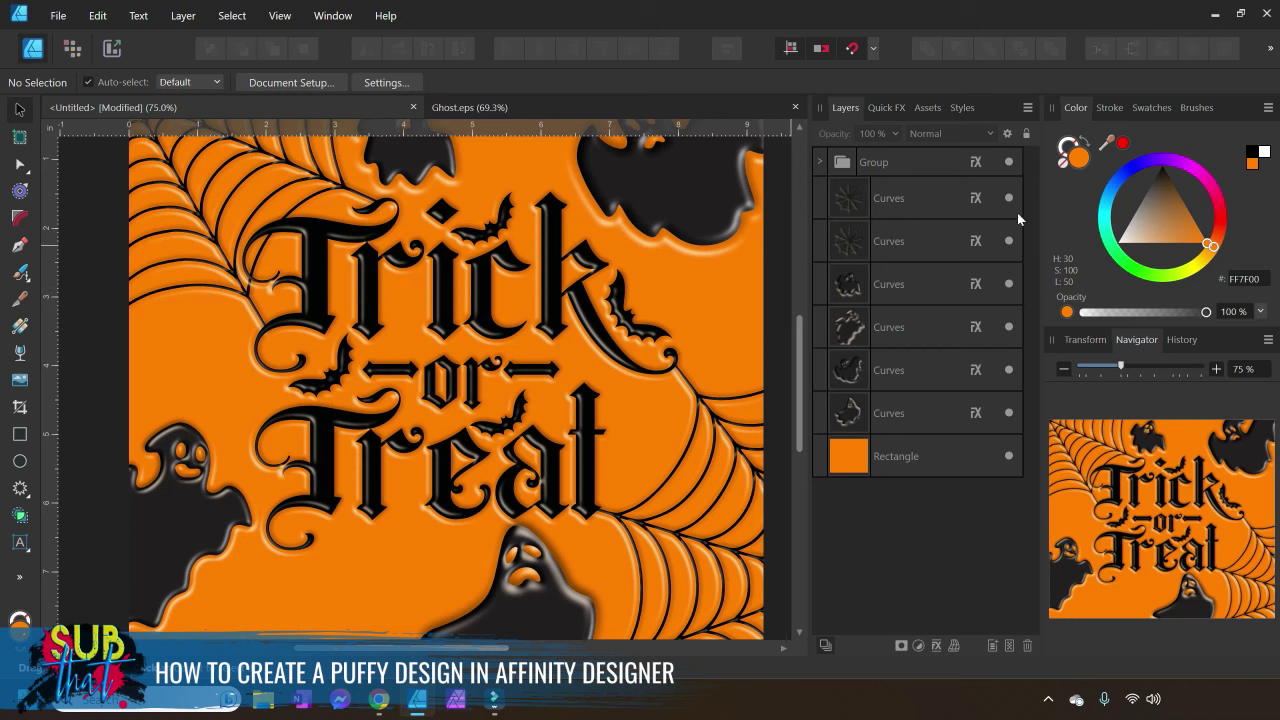
pyautogui.click(976, 162)
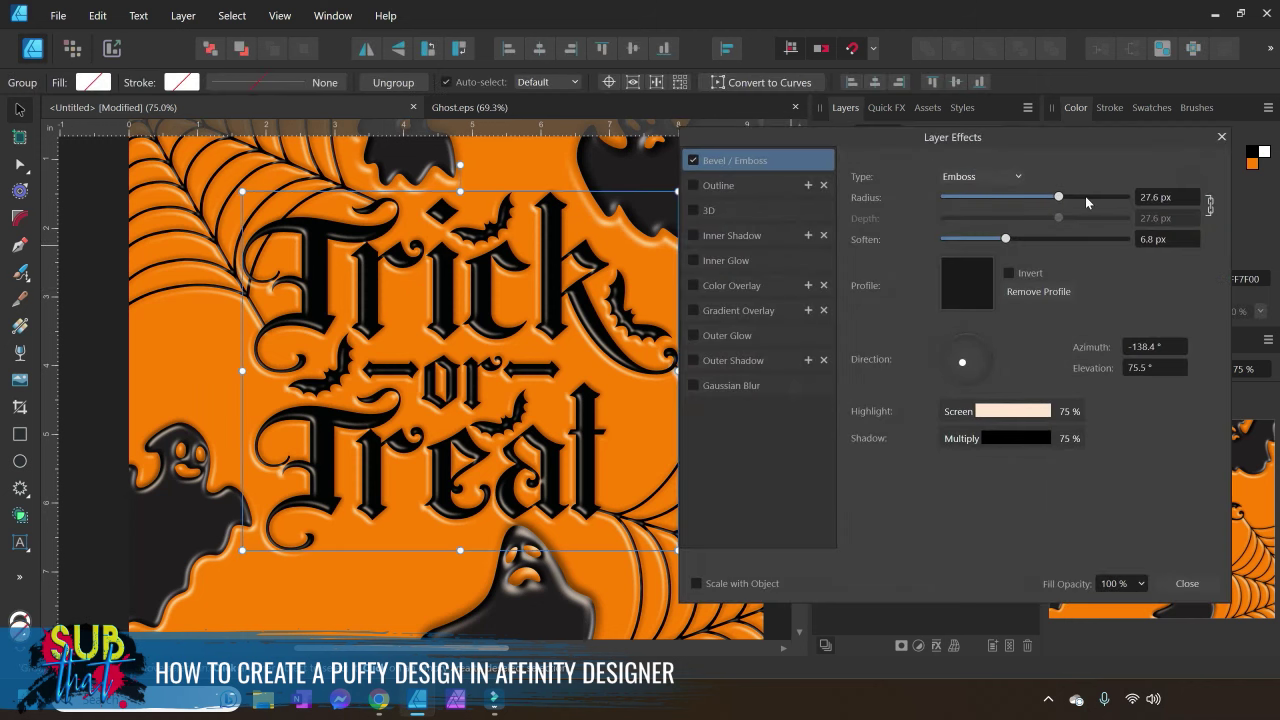
pyautogui.click(971, 177)
pyautogui.click(971, 177)
pyautogui.click(971, 177)
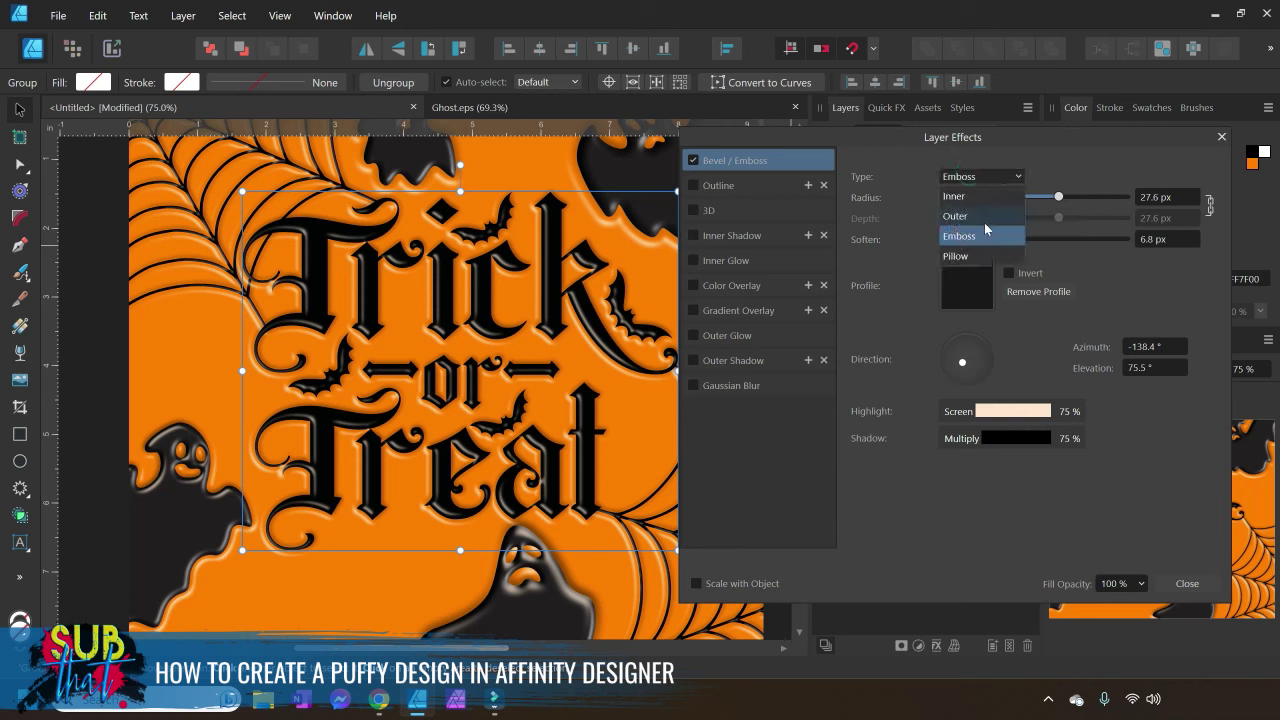
pyautogui.click(906, 247)
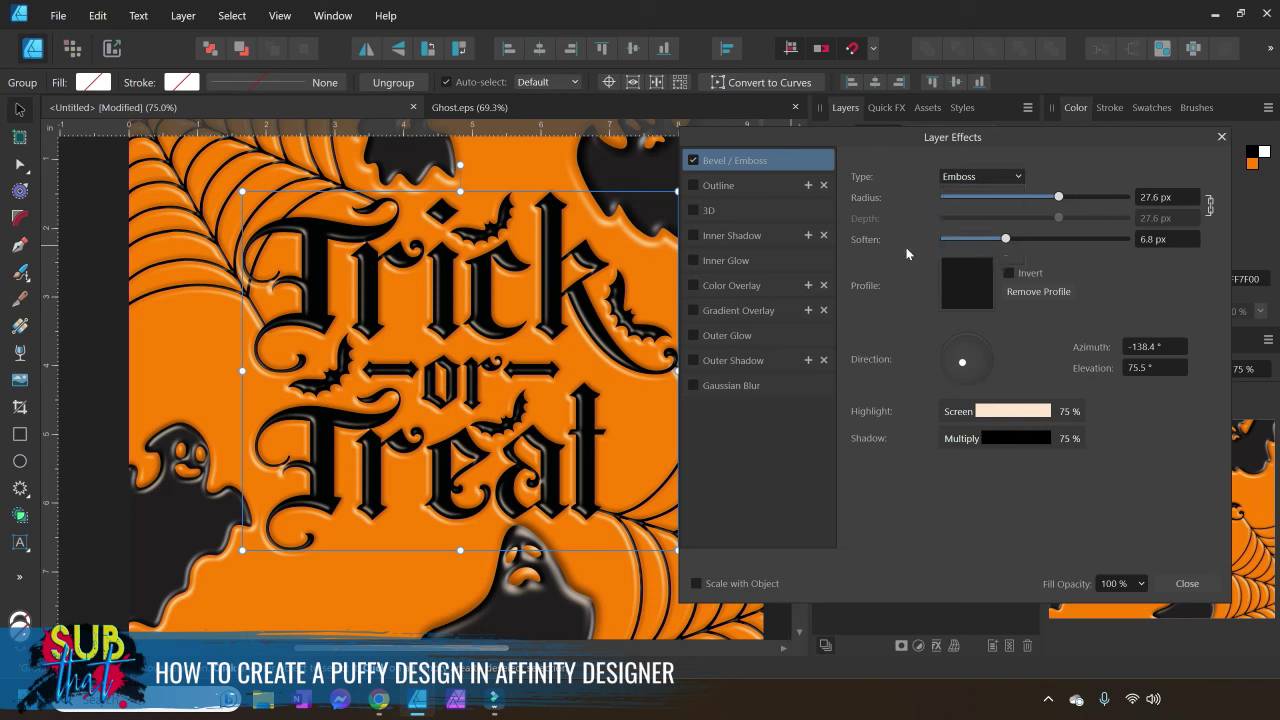
pyautogui.click(693, 210)
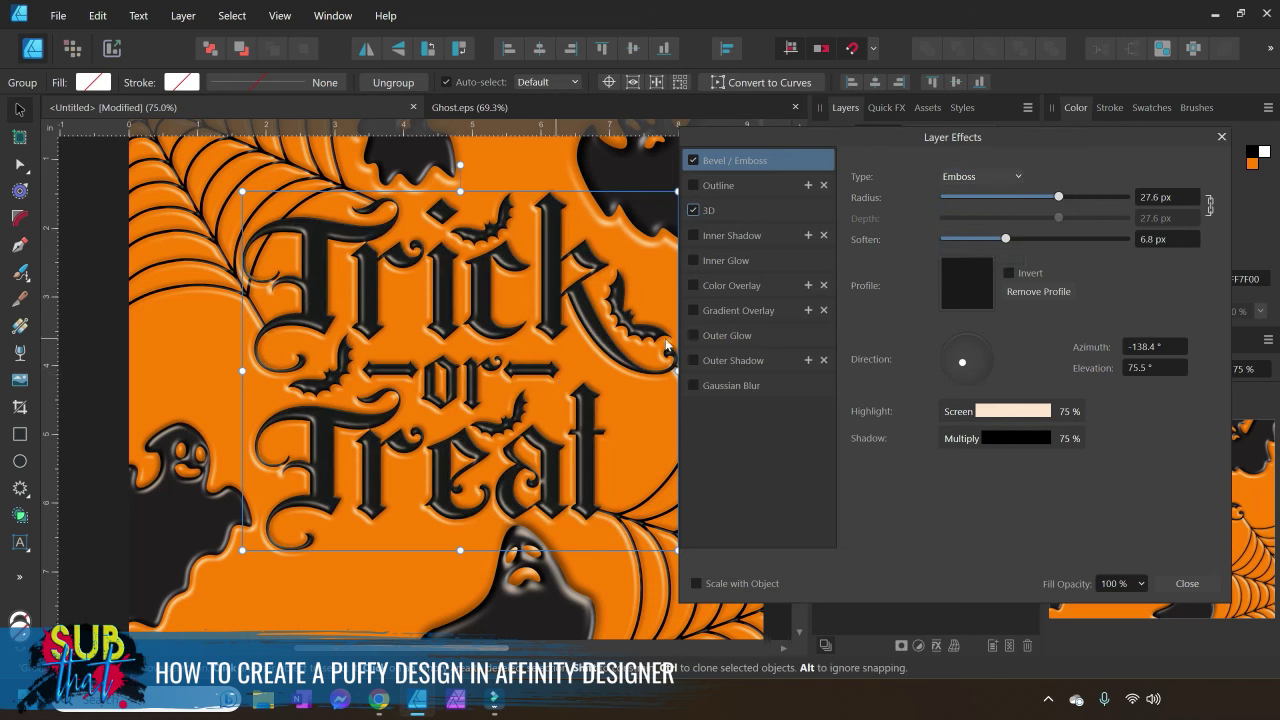
pyautogui.click(765, 211)
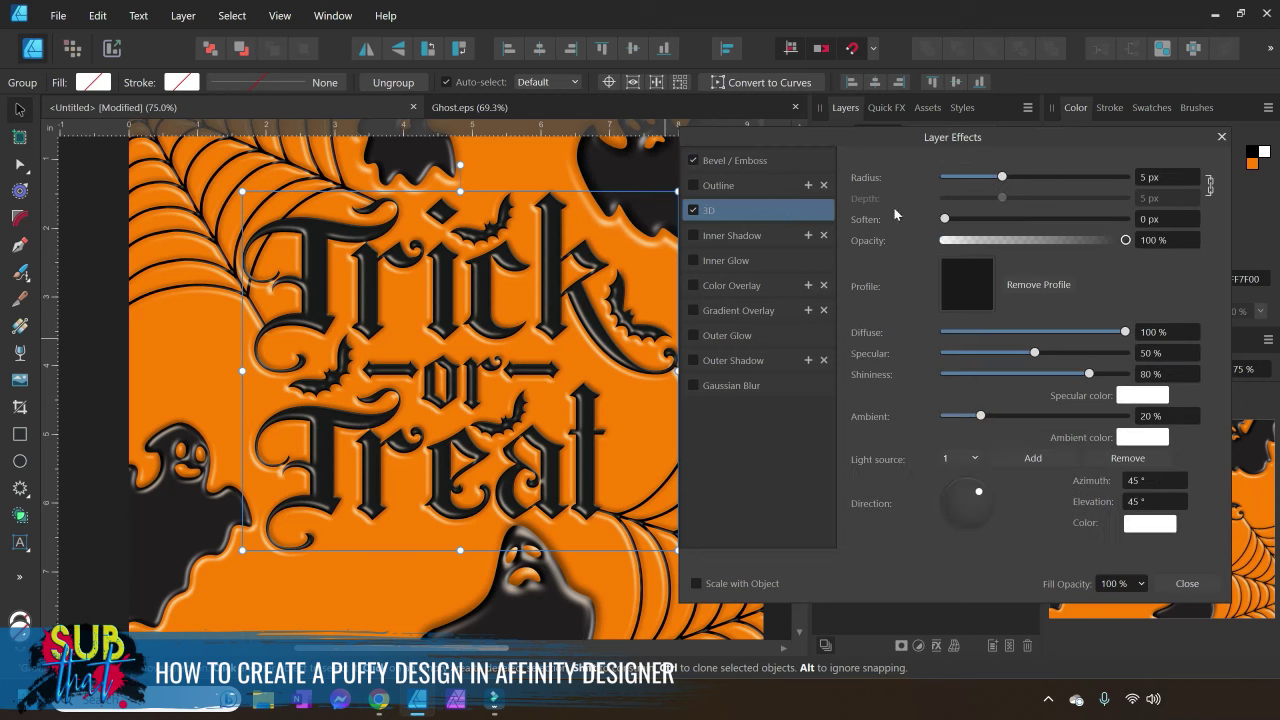
pyautogui.moveTo(1003, 176); pyautogui.dragTo(1108, 176)
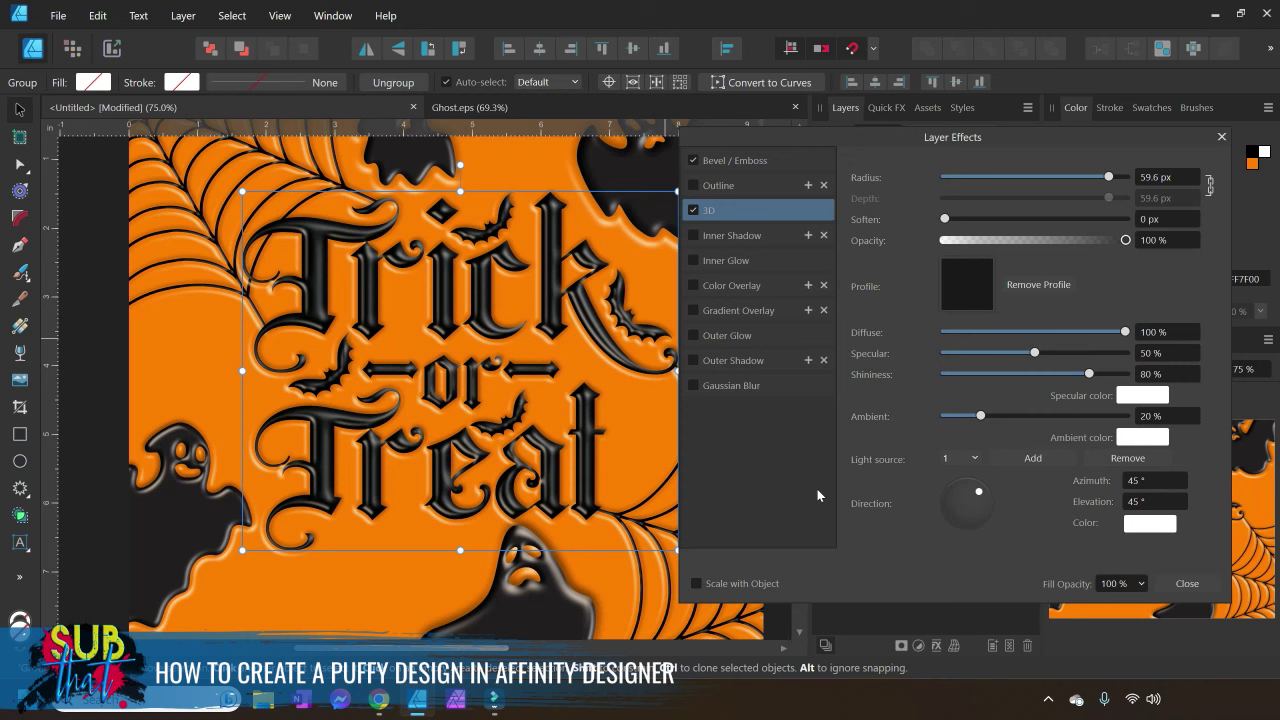
# Try the Pillow bevel type on the lettering group and settle on Outer
pyautogui.click(741, 164)
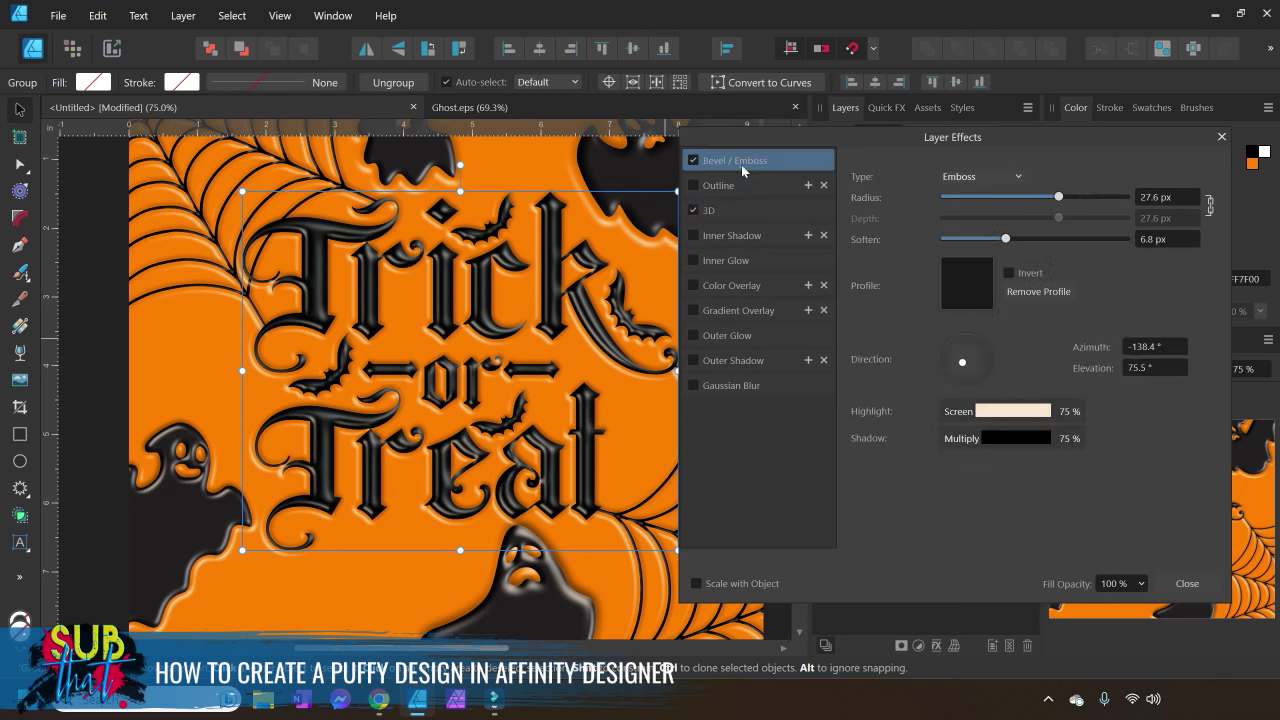
pyautogui.click(976, 183)
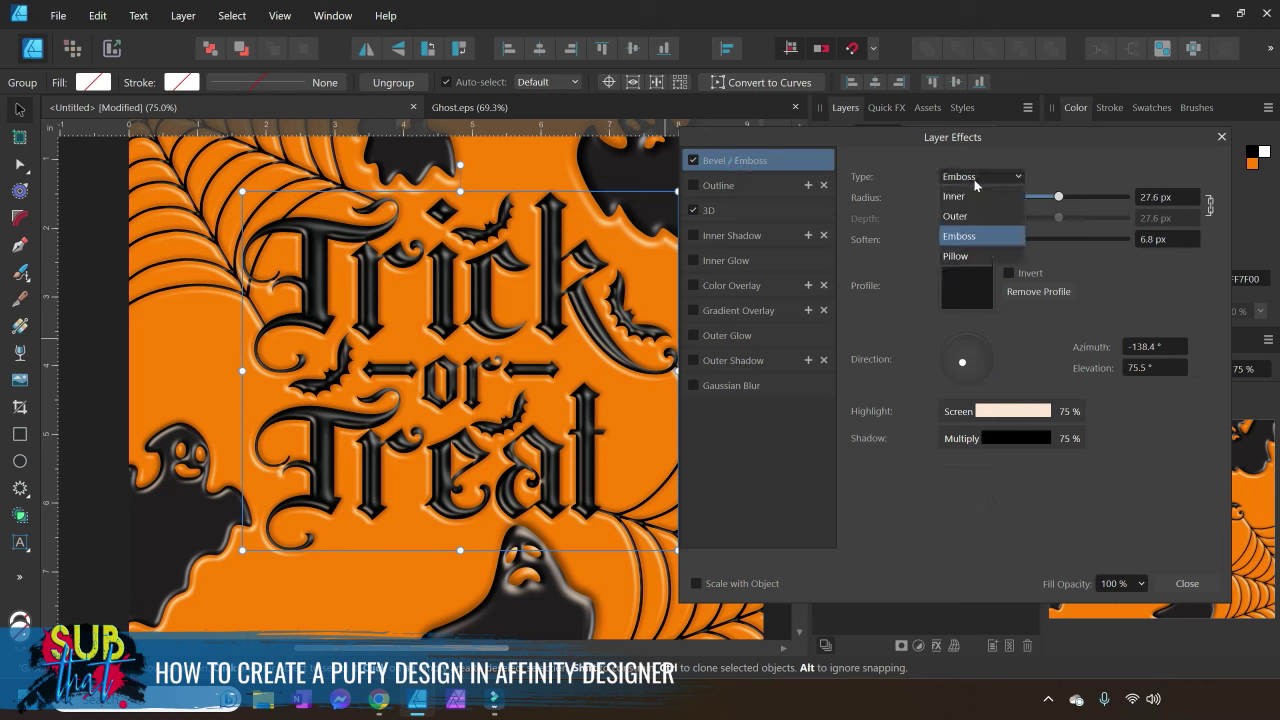
pyautogui.click(968, 256)
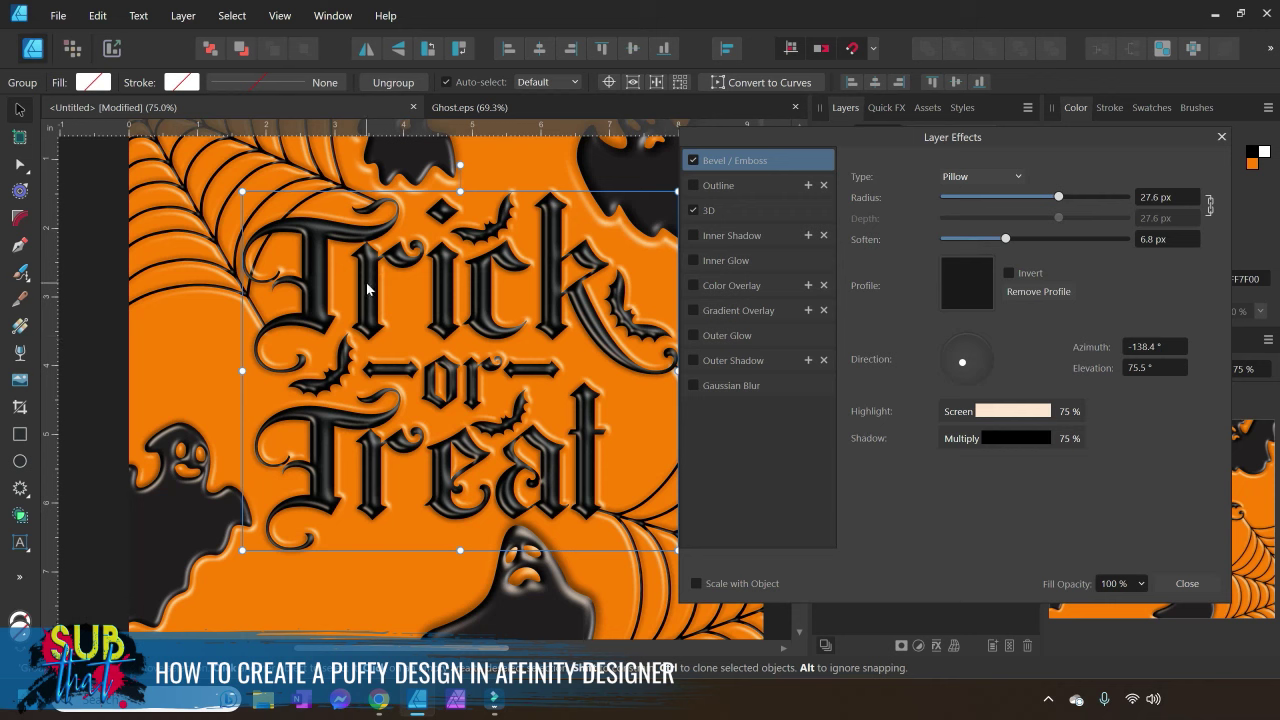
pyautogui.click(1000, 177)
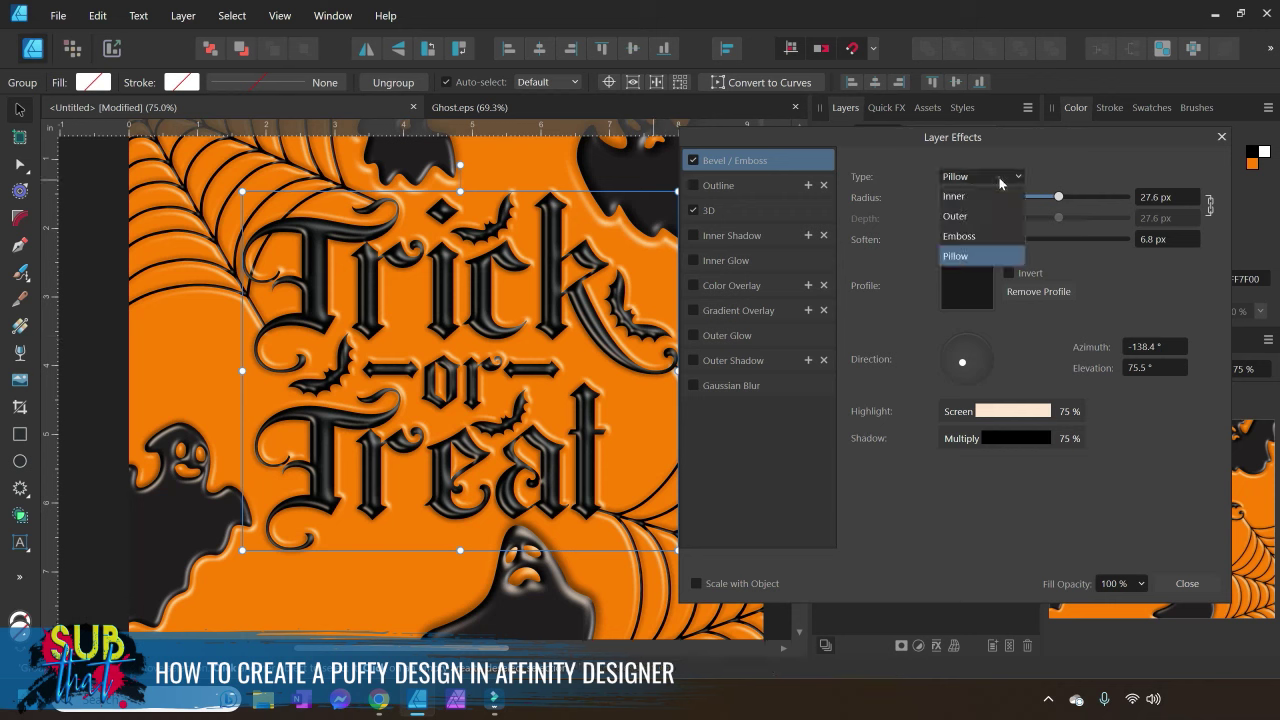
pyautogui.click(977, 216)
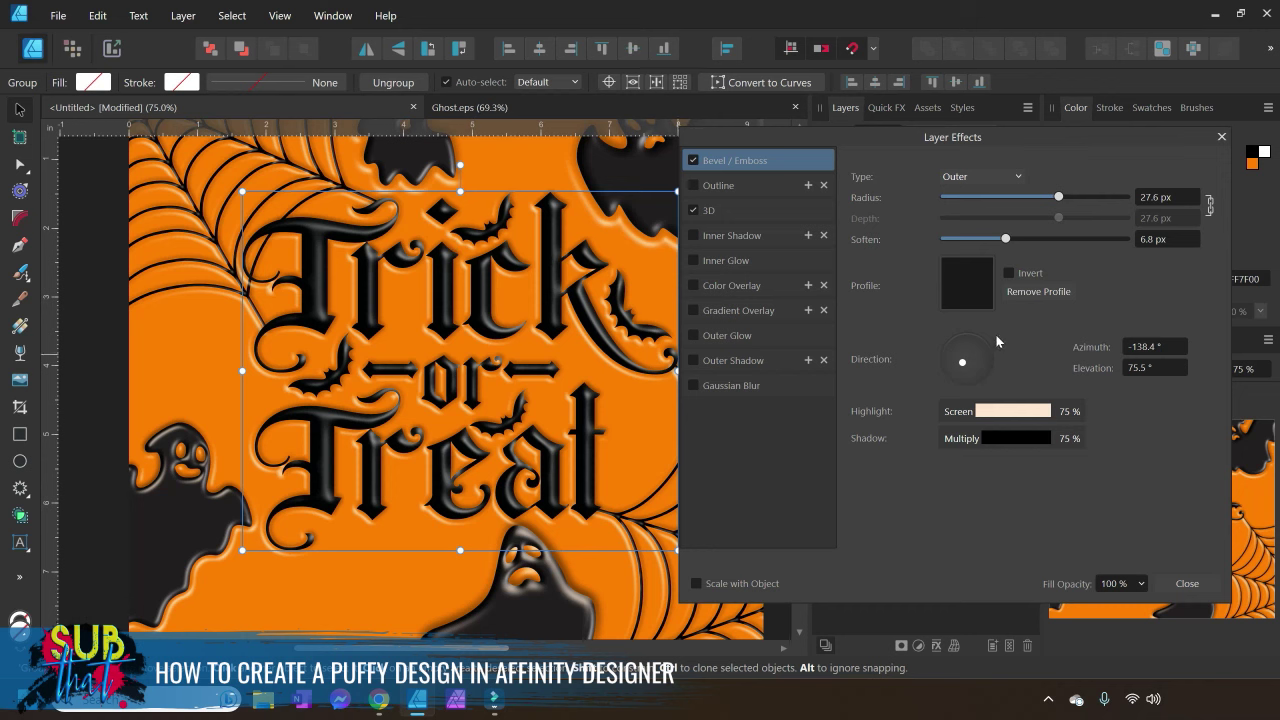
# Set the lettering's Bevel / Emboss radius to 40.1 px and soften to 5.6 px, with light at azimuth -58.4° and elevation 71.6°
pyautogui.moveTo(1064, 197); pyautogui.dragTo(1084, 199)
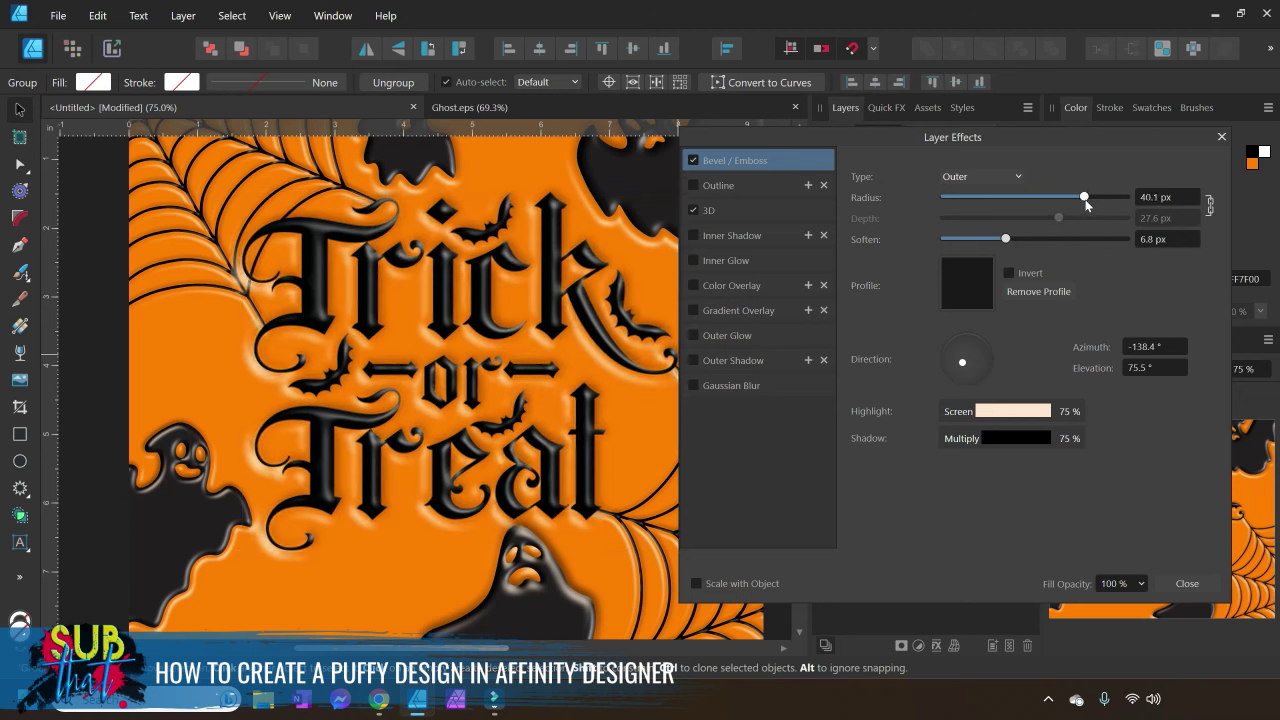
pyautogui.moveTo(1005, 240); pyautogui.dragTo(993, 243)
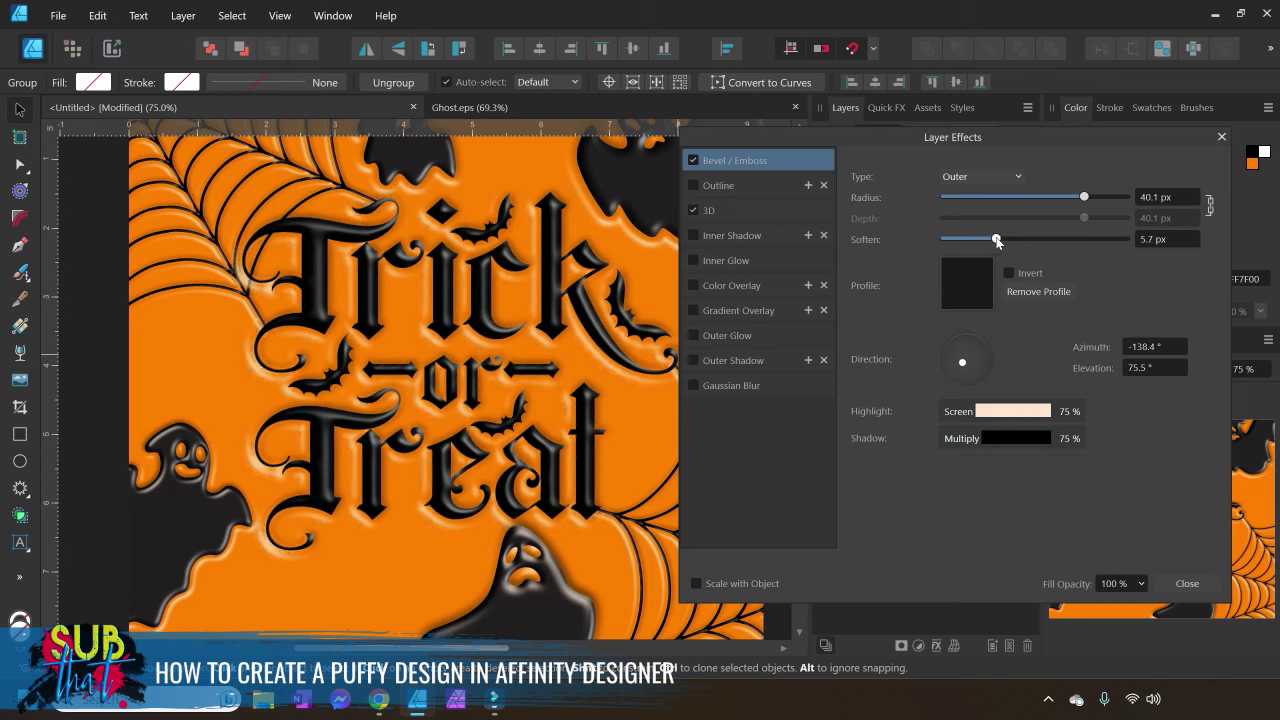
pyautogui.moveTo(995, 240); pyautogui.dragTo(995, 240)
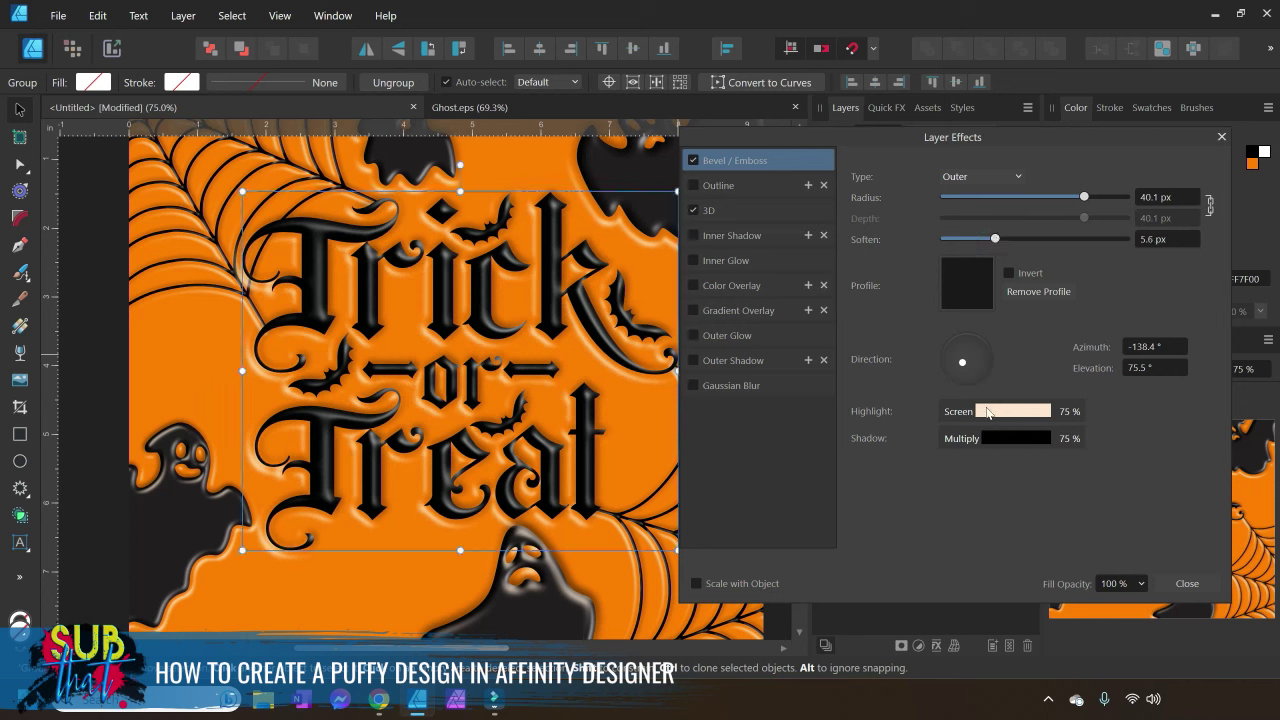
pyautogui.moveTo(965, 362)
pyautogui.mouseDown()
pyautogui.moveTo(971, 378)
pyautogui.moveTo(979, 361)
pyautogui.moveTo(978, 383)
pyautogui.moveTo(989, 326)
pyautogui.moveTo(989, 360)
pyautogui.moveTo(971, 369)
pyautogui.mouseUp()
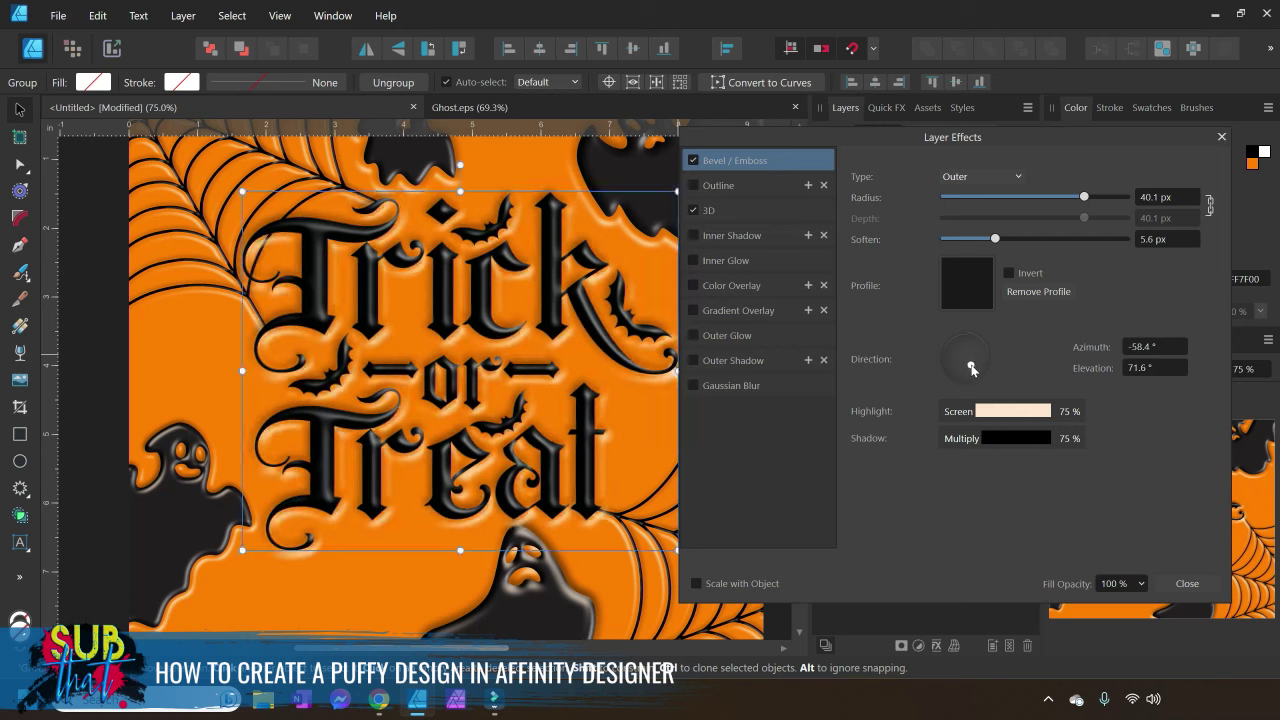
# Set the Bevel / Emboss radius of the lower-right spider web to 34.3 px
pyautogui.click(772, 618)
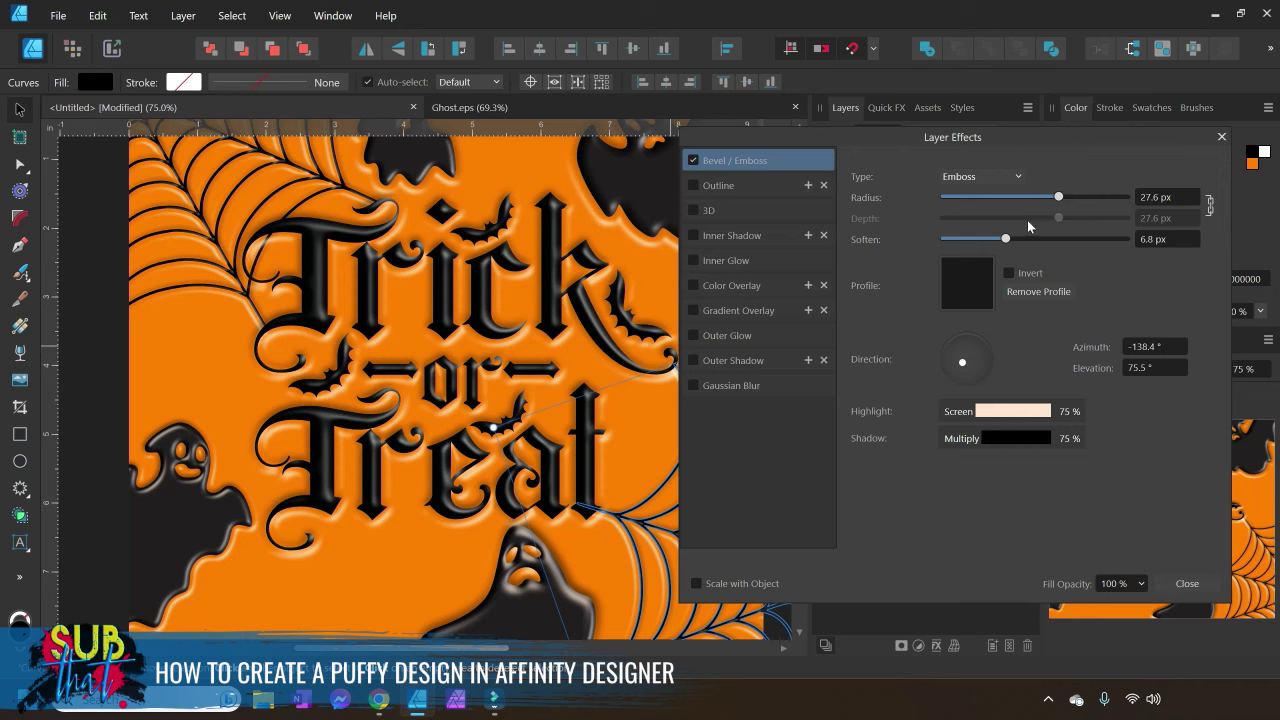
pyautogui.moveTo(1058, 198); pyautogui.dragTo(1073, 198)
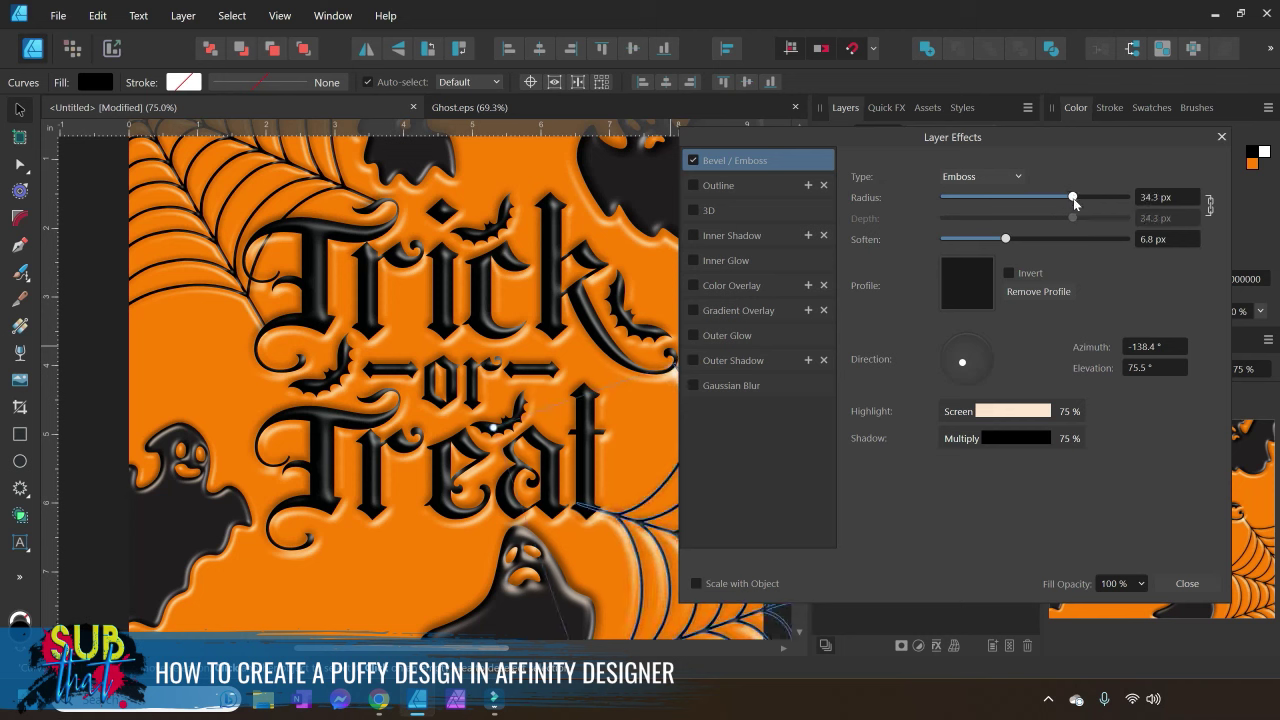
# Reselect the lettering group and set its Bevel / Emboss radius to 41.3 px
pyautogui.click(545, 325)
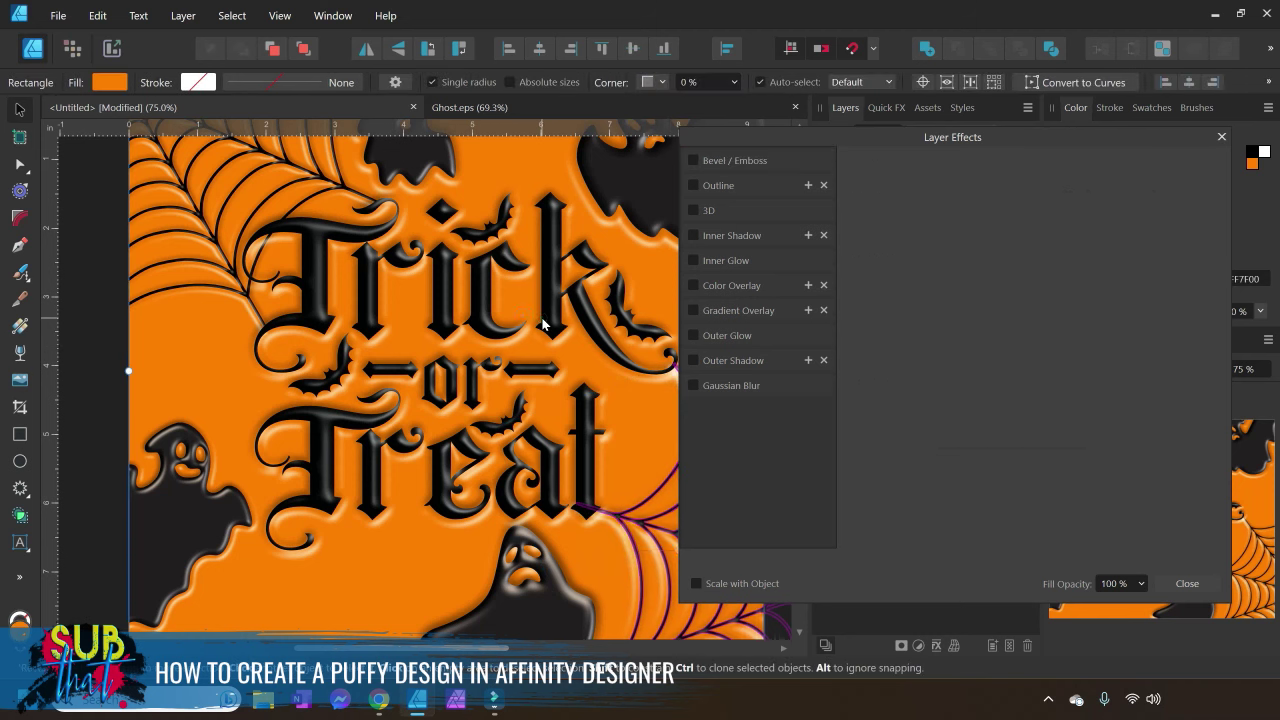
pyautogui.click(543, 318)
pyautogui.moveTo(1086, 197)
pyautogui.mouseDown()
pyautogui.moveTo(1100, 198)
pyautogui.moveTo(1088, 205)
pyautogui.mouseUp()
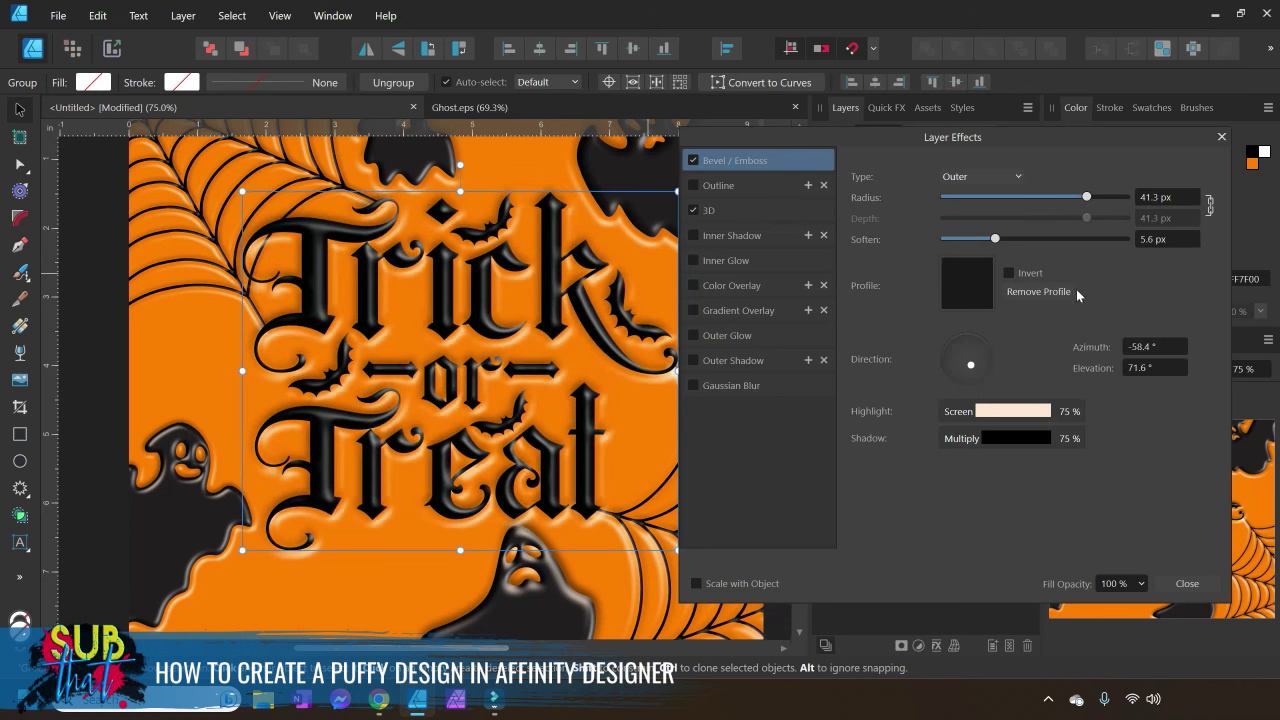
# Close the lettering's layer effects and review the whole design at 50% zoom
pyautogui.click(780, 350)
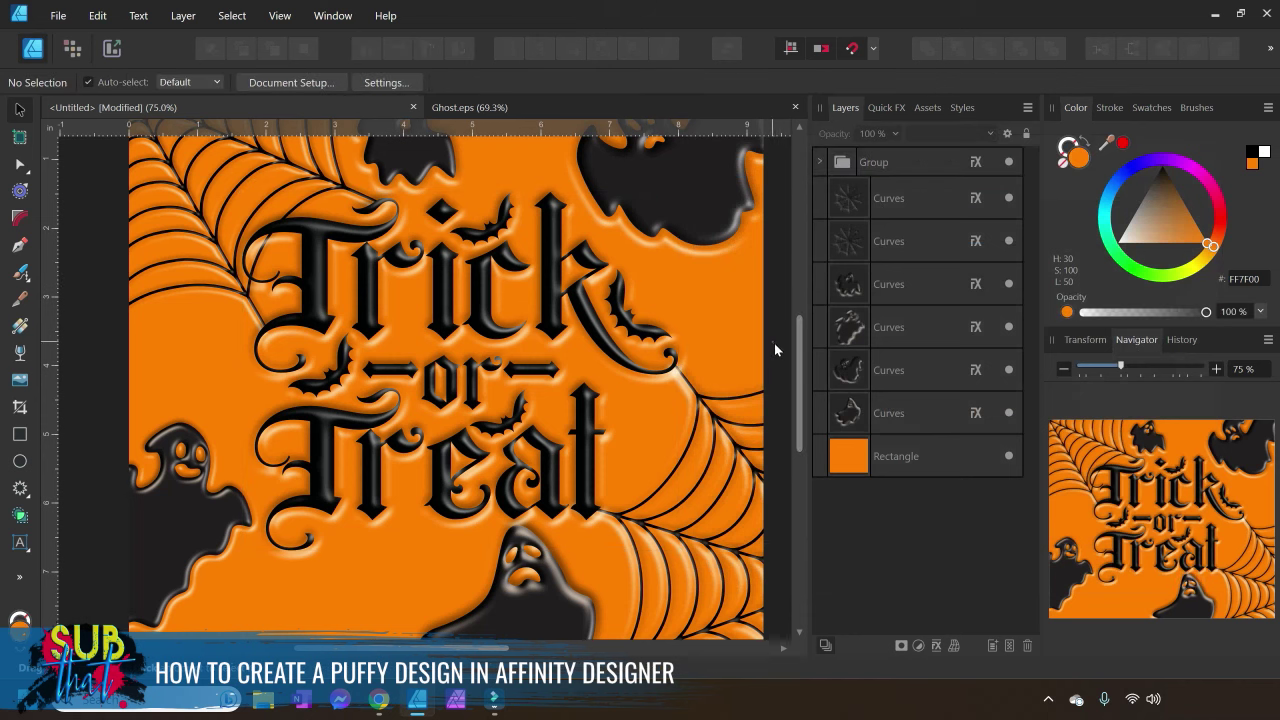
pyautogui.scroll(1, 710, 290)
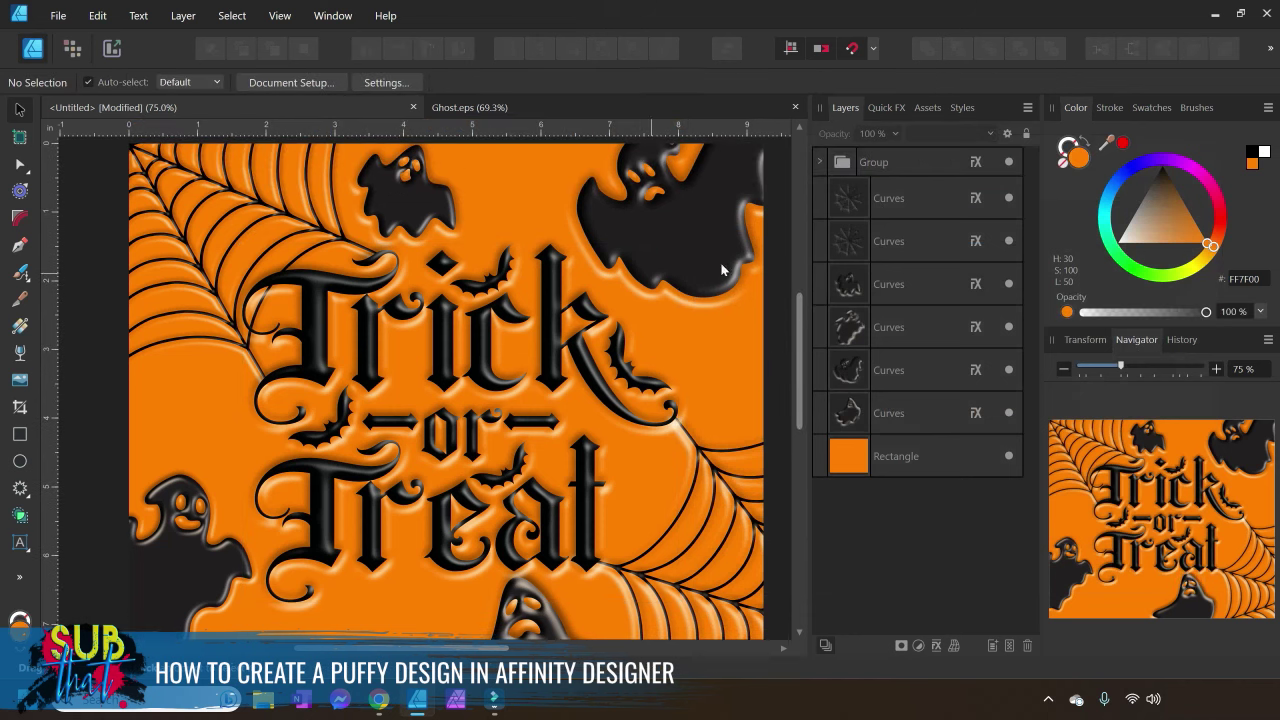
pyautogui.click(1066, 371)
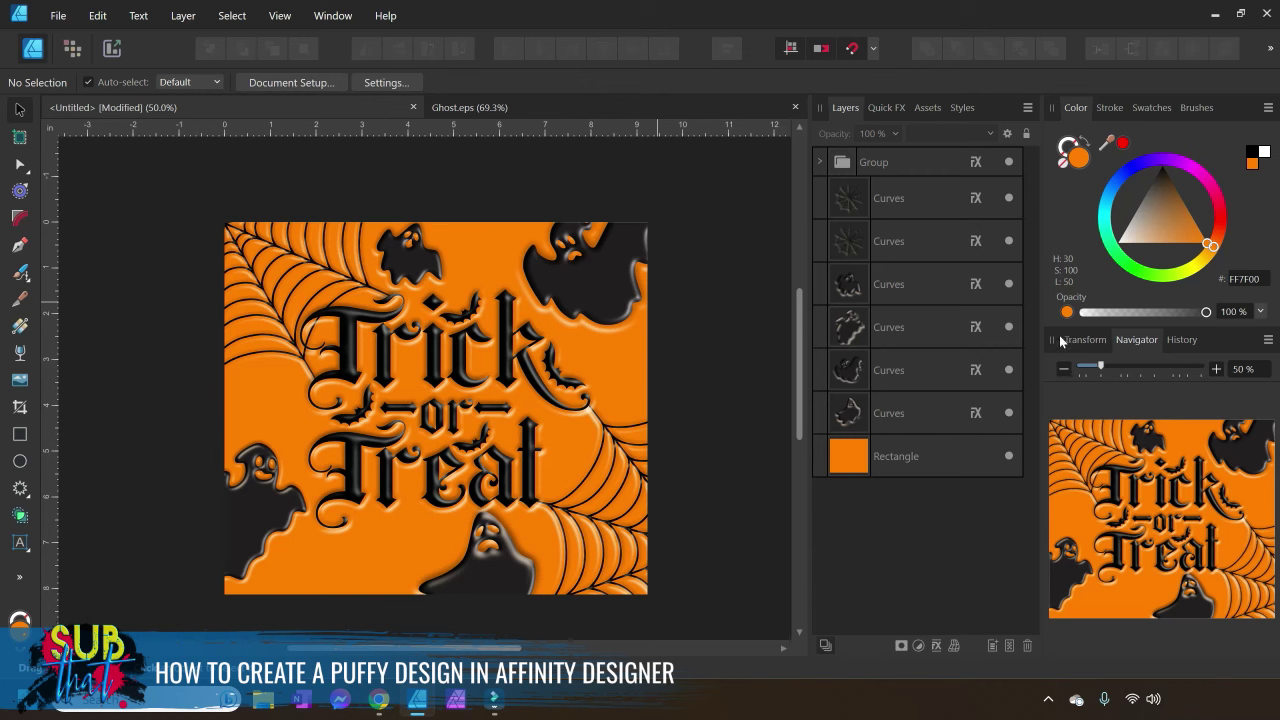
pyautogui.click(1215, 370)
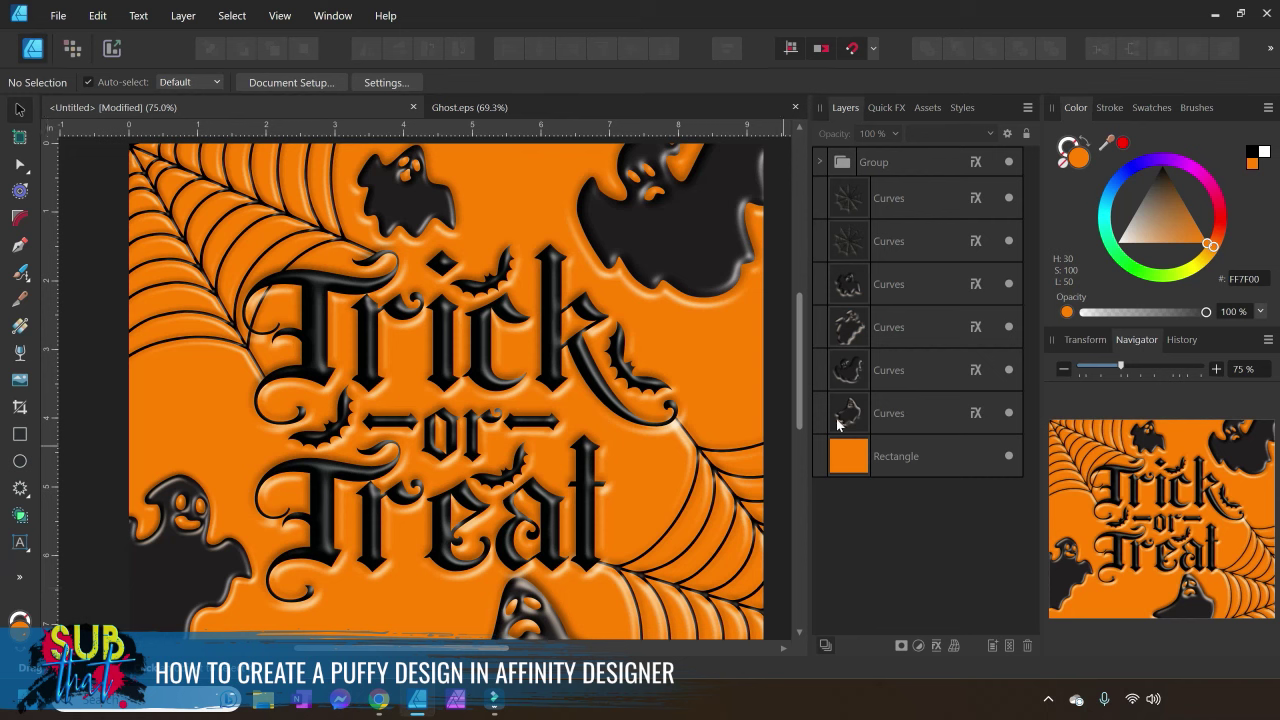
# Recolor the lower-right spider web with the background orange FF7F00
pyautogui.click(905, 198)
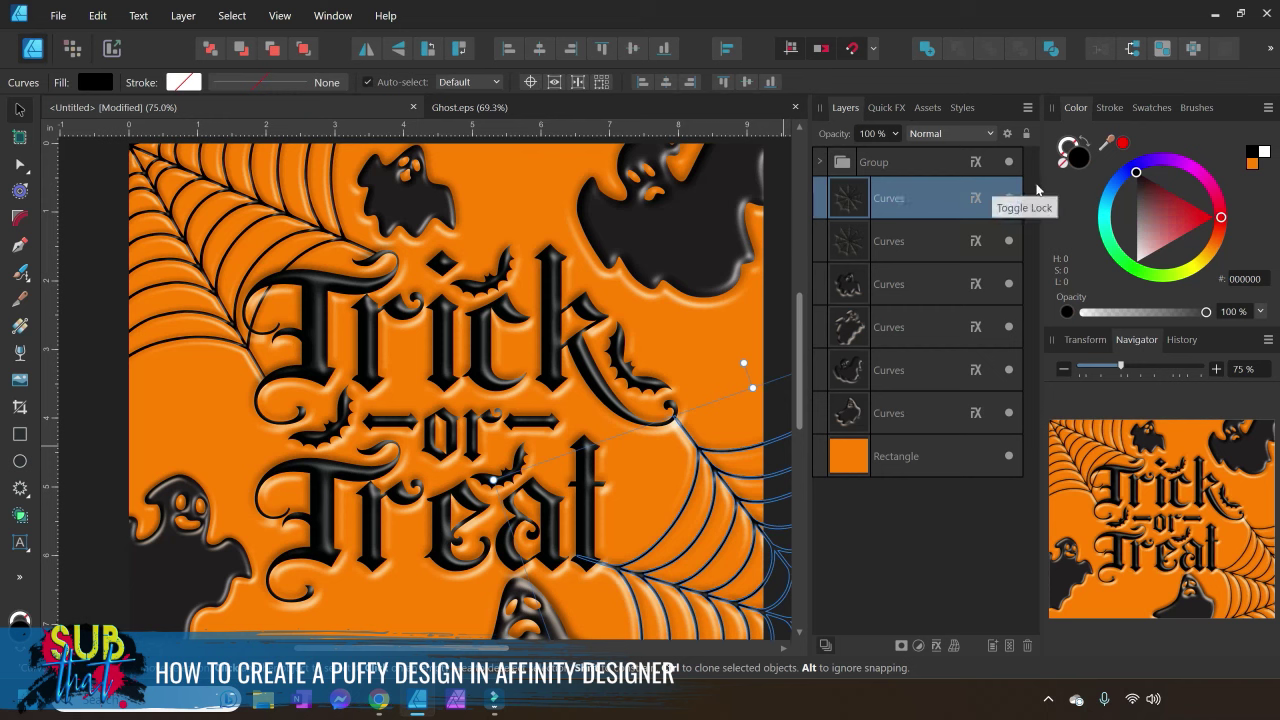
pyautogui.click(1251, 164)
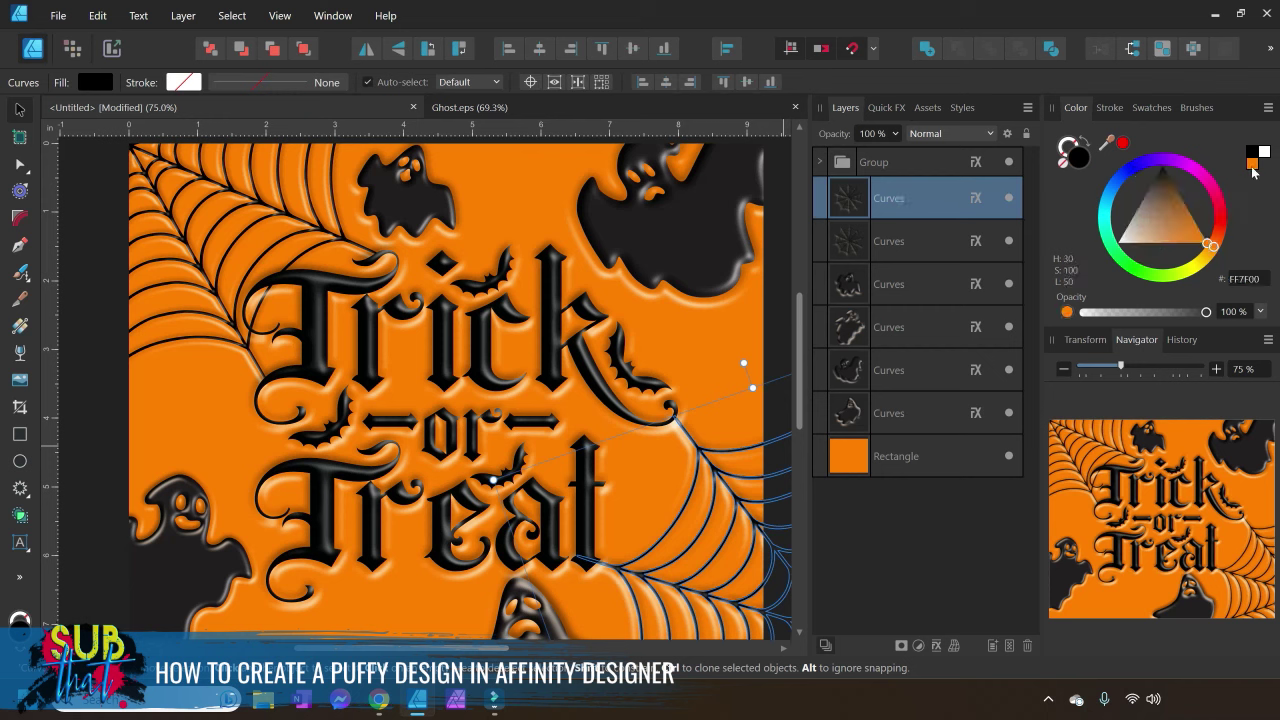
pyautogui.click(783, 328)
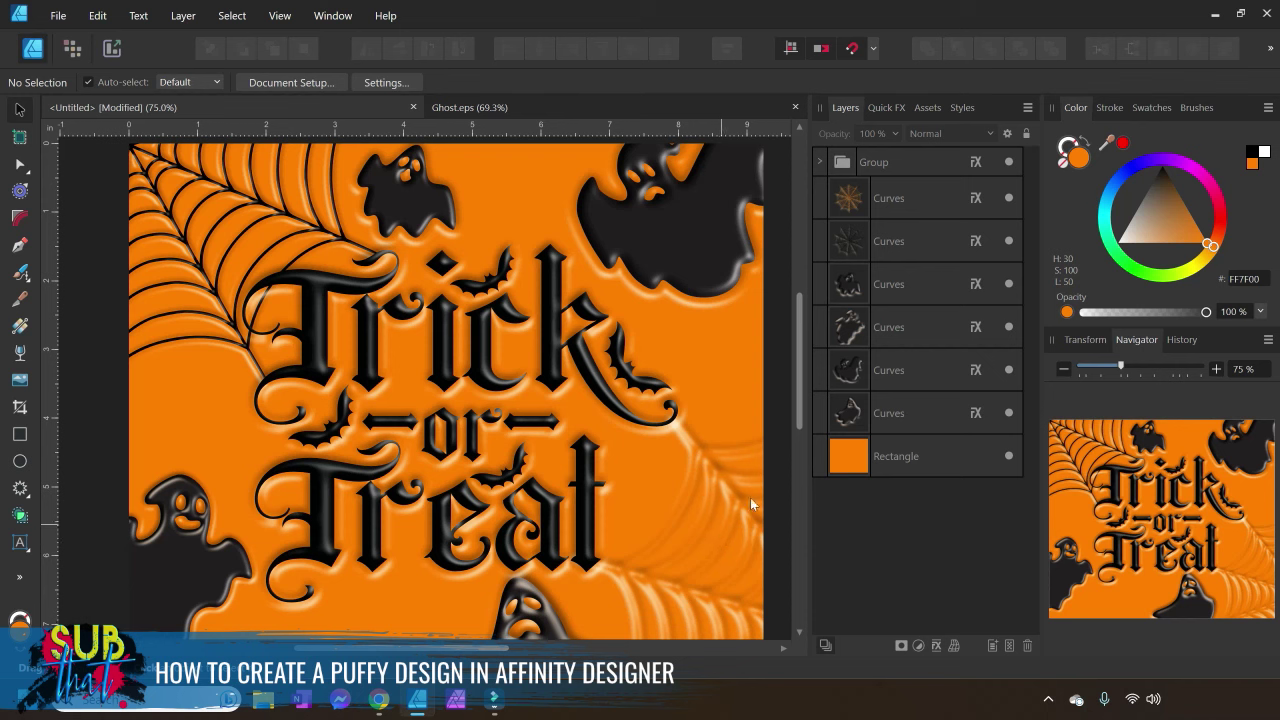
# Try moving the orange spider web to the middle of the design and enlarging it, and undo both changes
pyautogui.click(913, 195)
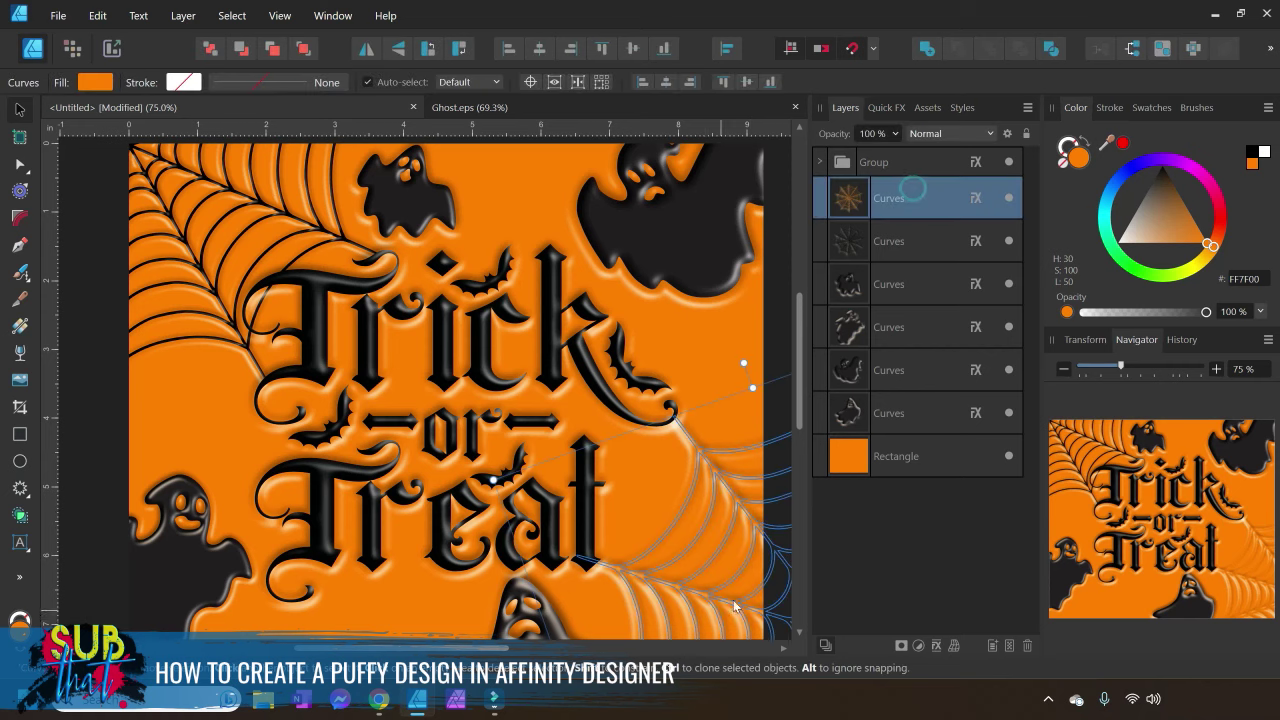
pyautogui.moveTo(749, 366); pyautogui.dragTo(313, 367)
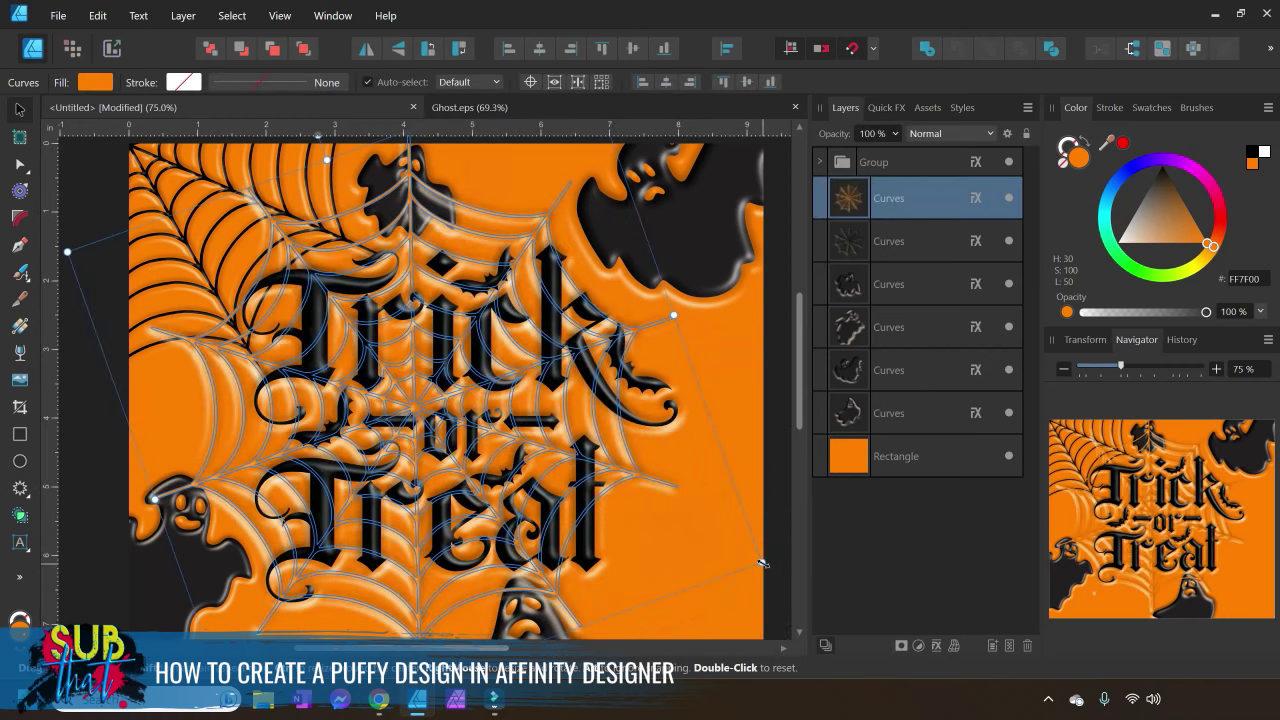
pyautogui.moveTo(761, 560); pyautogui.dragTo(863, 588)
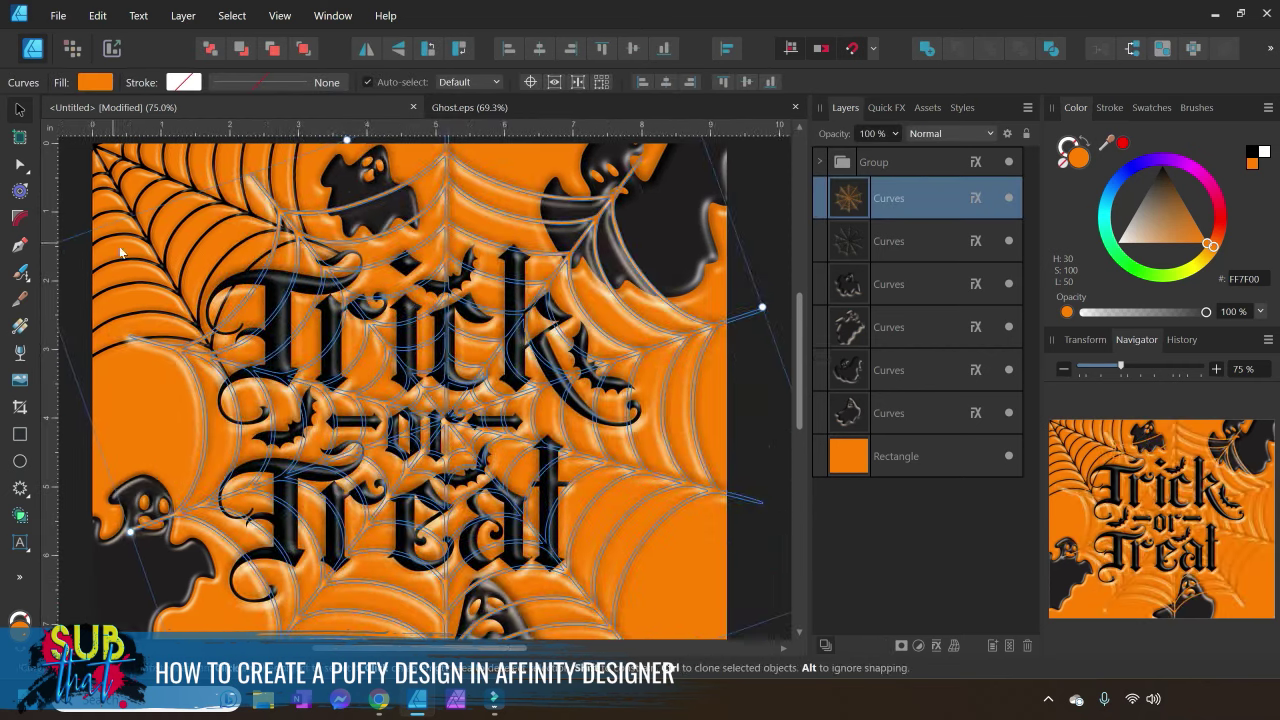
pyautogui.click(775, 264)
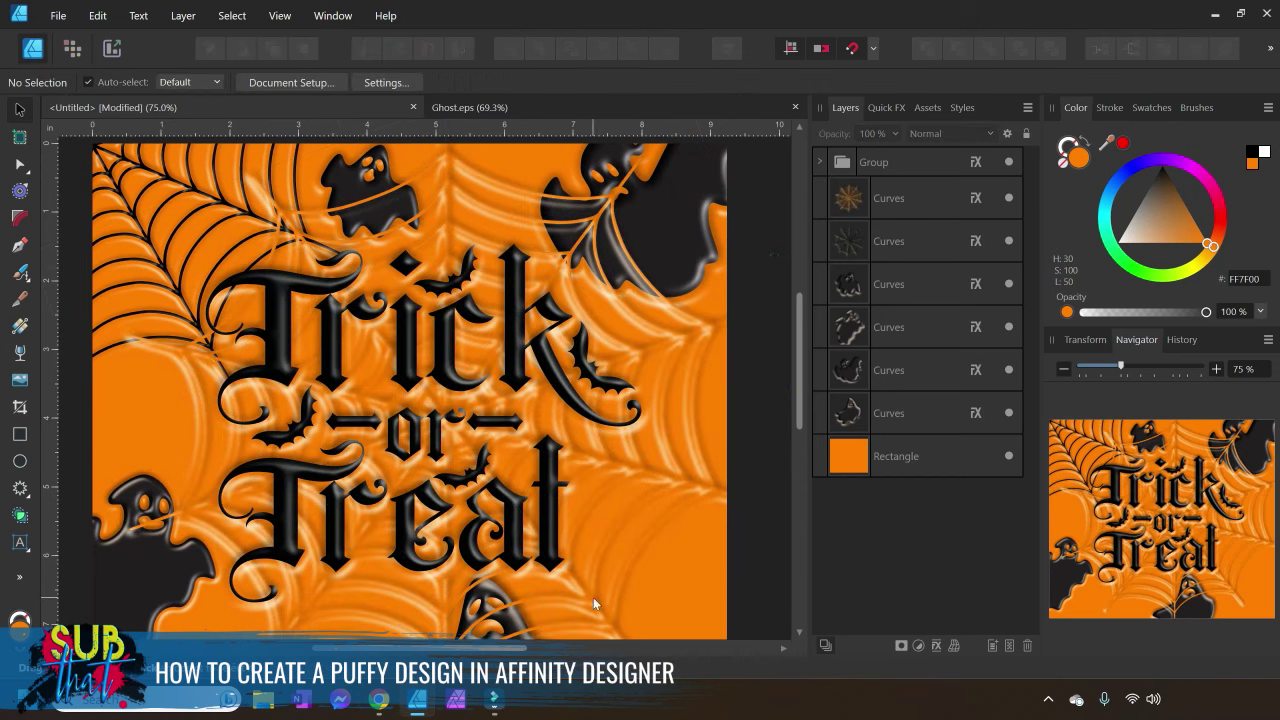
pyautogui.moveTo(593, 597); pyautogui.dragTo(594, 603)
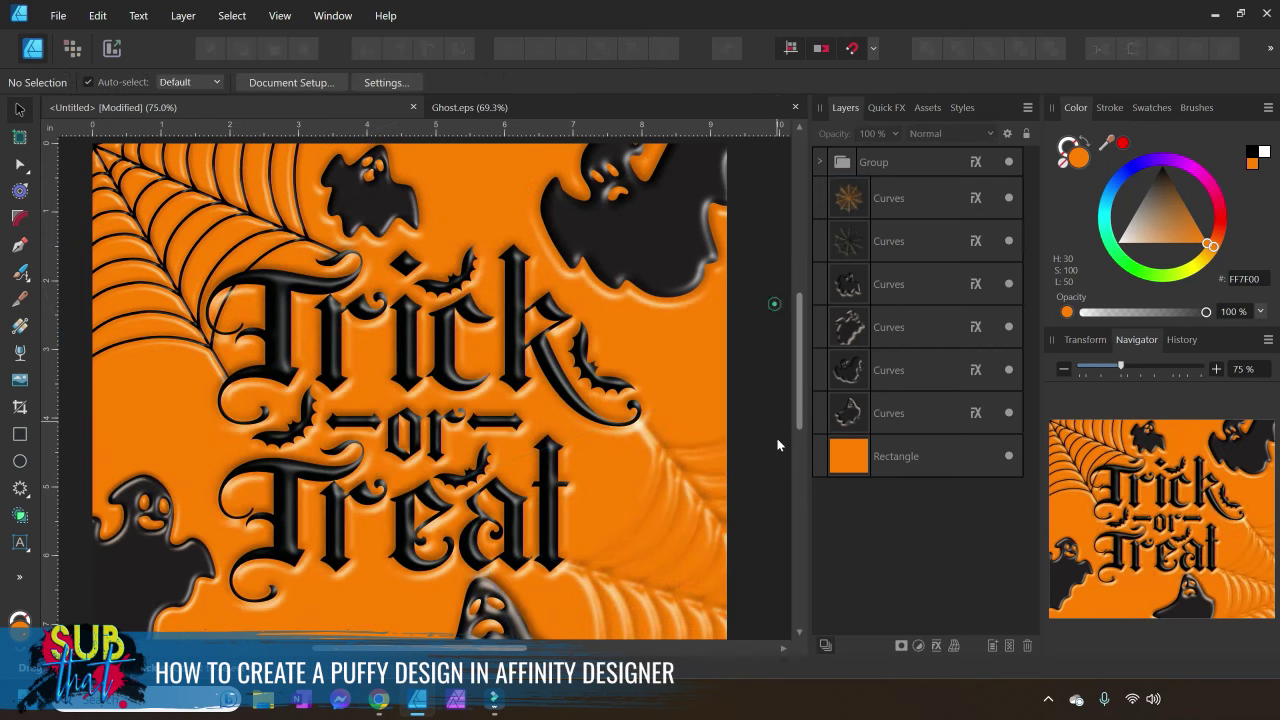
# Change the lower-right spider web's fill to the darker orange DB6700
pyautogui.click(890, 210)
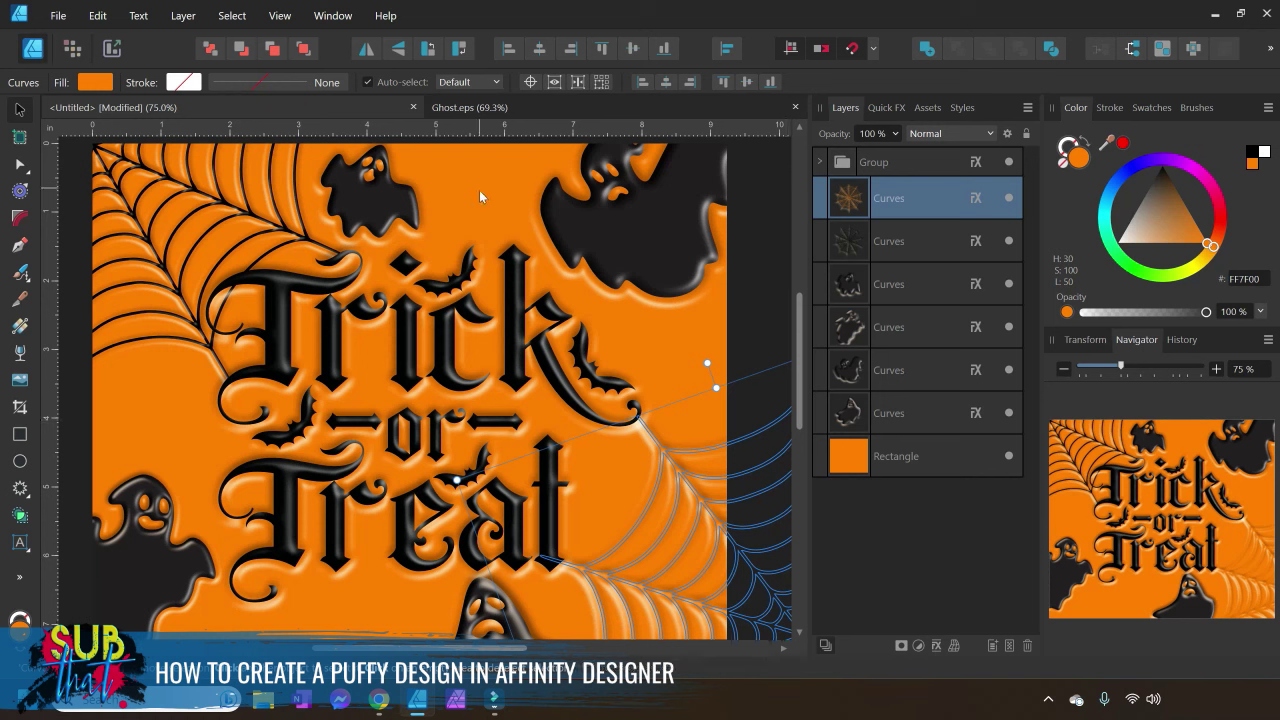
pyautogui.click(1200, 234)
pyautogui.moveTo(1200, 236); pyautogui.dragTo(1204, 234)
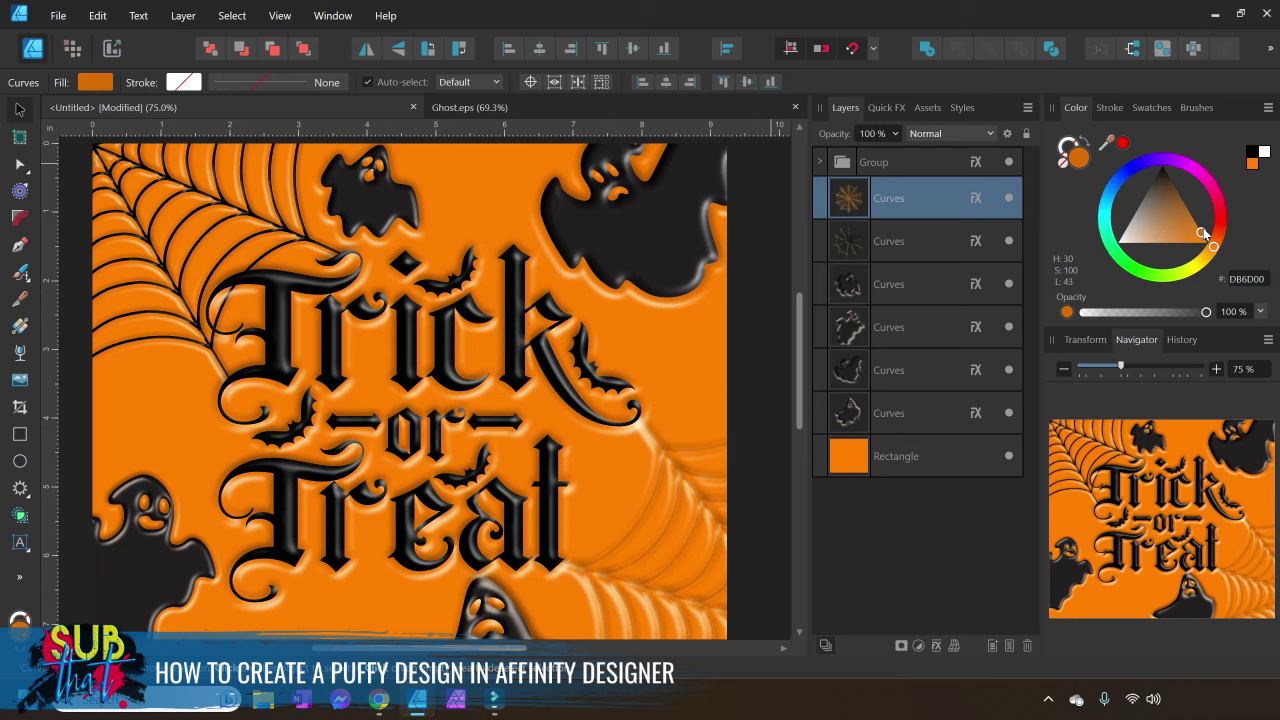
pyautogui.click(1212, 252)
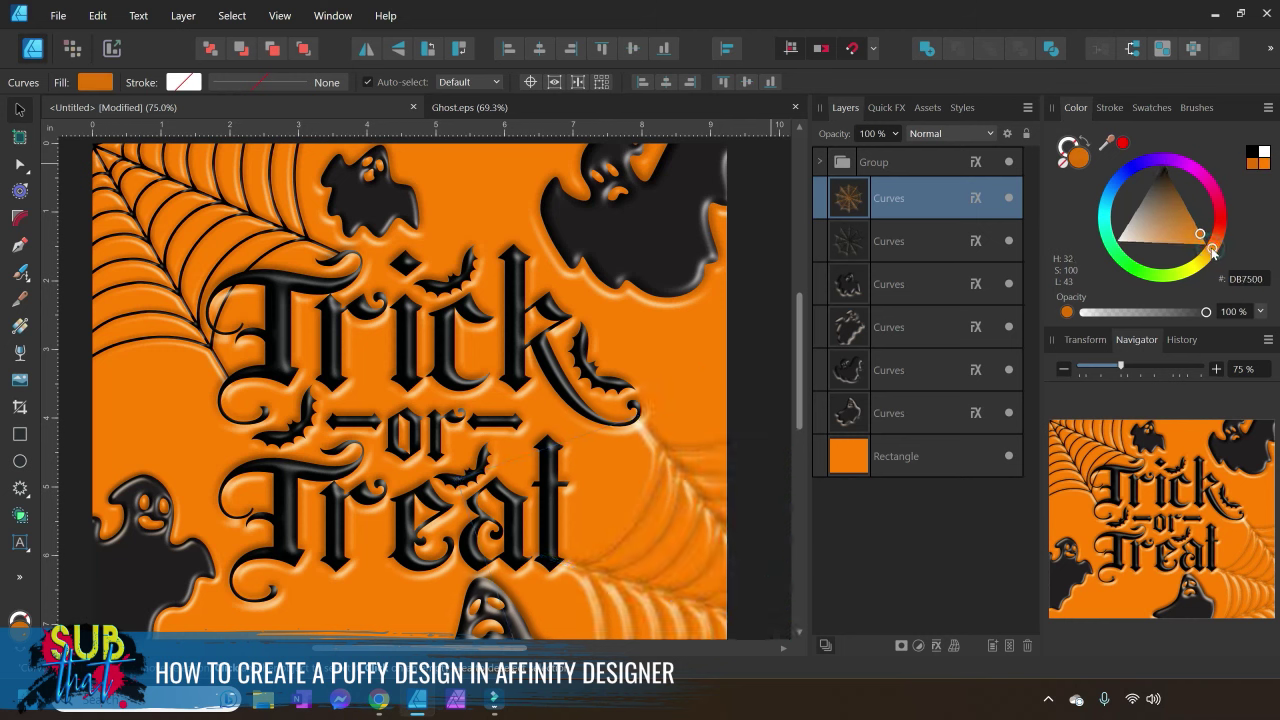
pyautogui.moveTo(1212, 252); pyautogui.dragTo(1213, 248)
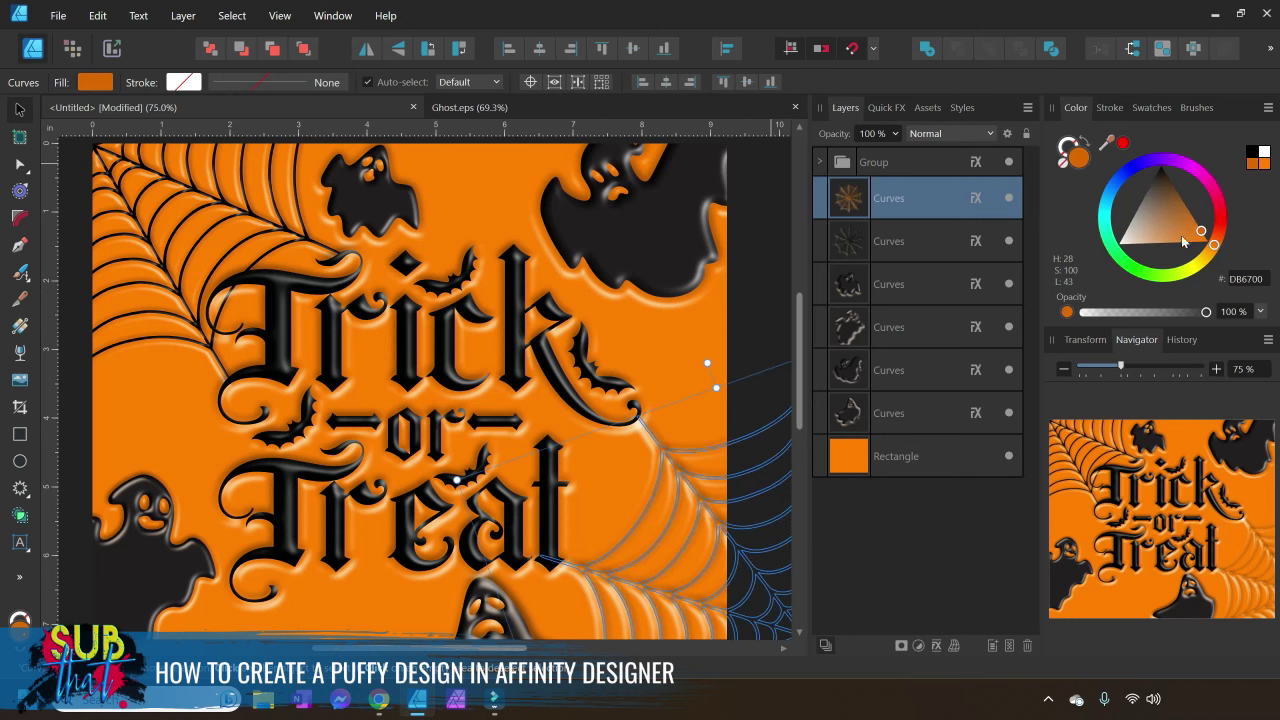
pyautogui.click(784, 270)
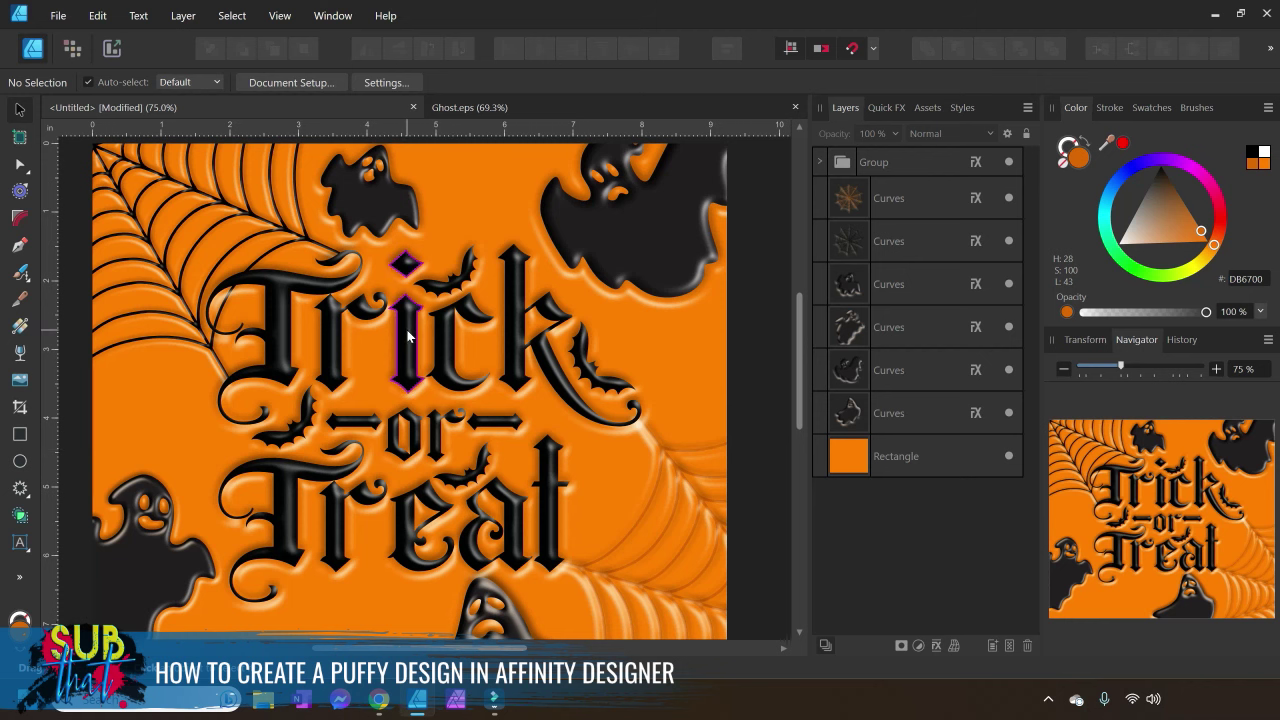
# Recolor the lower-right spider web black
pyautogui.moveTo(510, 650); pyautogui.dragTo(500, 655)
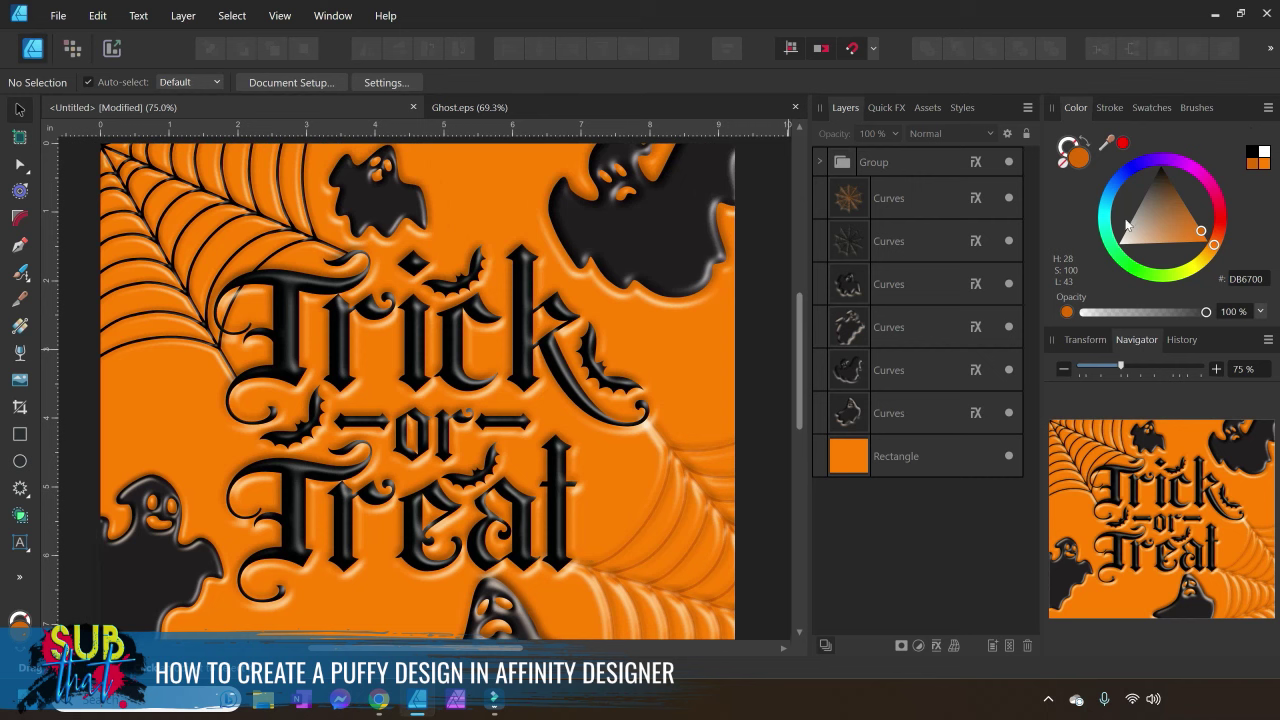
pyautogui.click(926, 198)
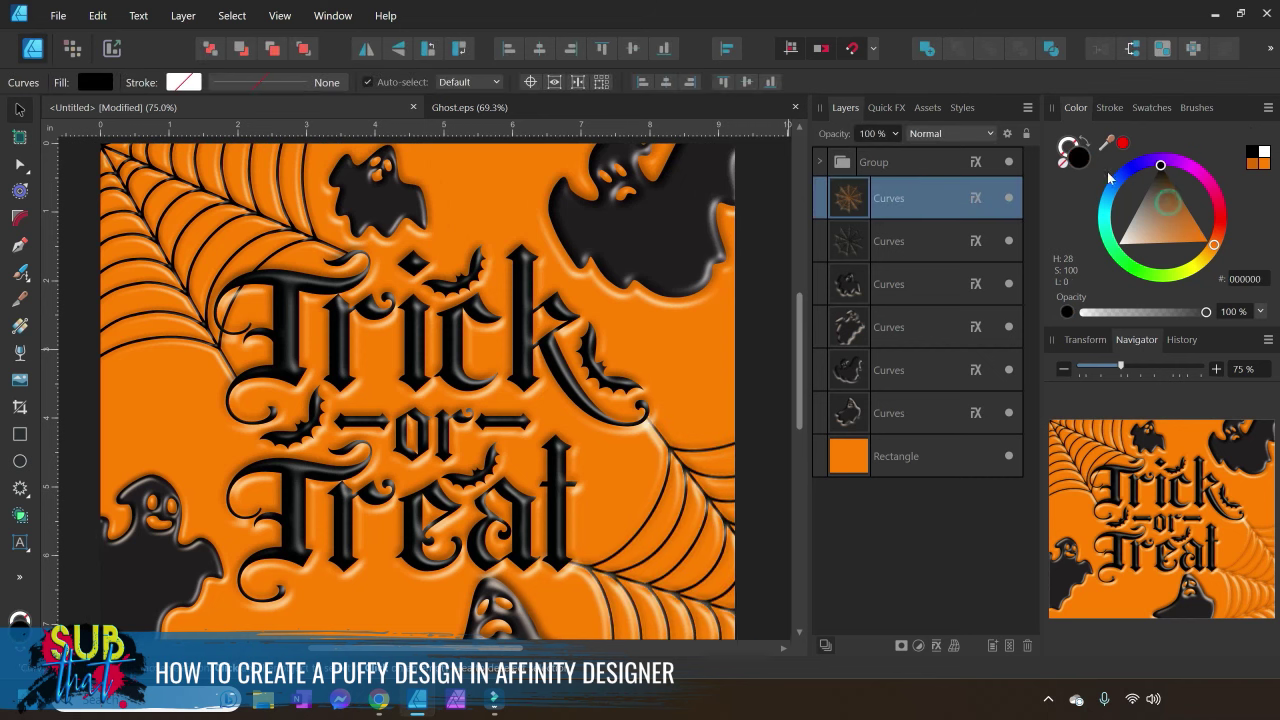
pyautogui.click(66, 384)
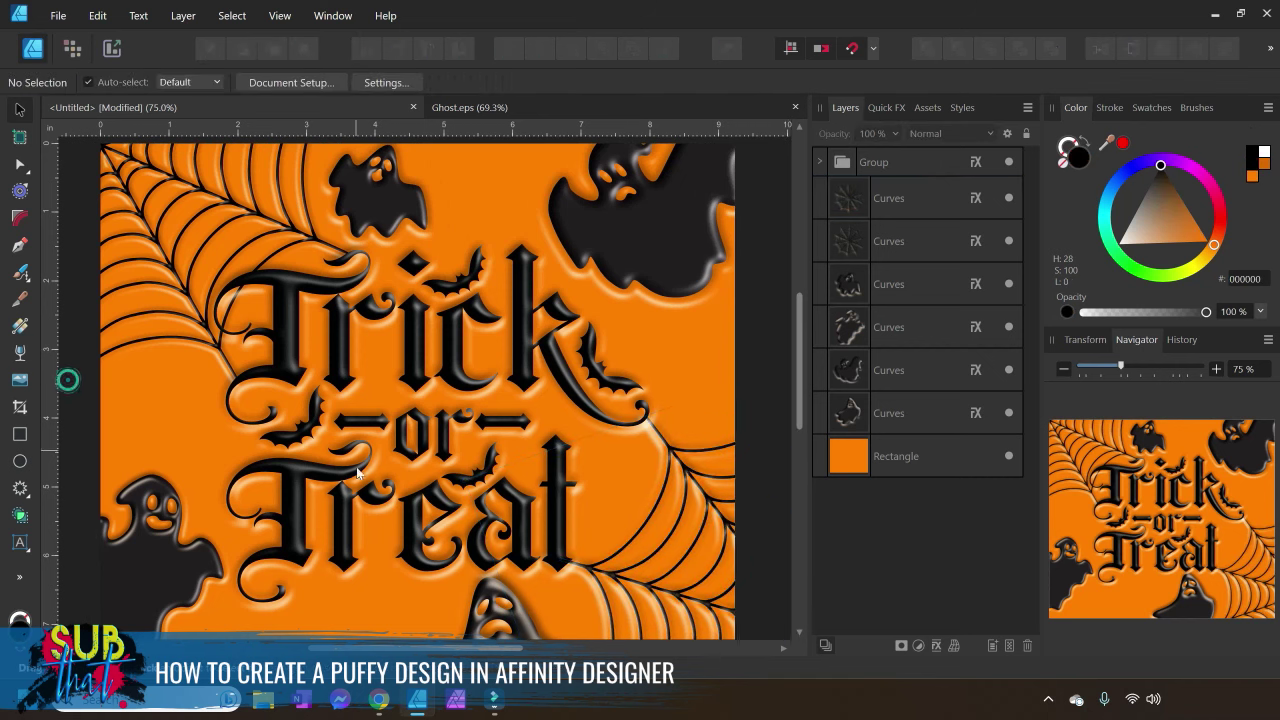
# Draw a black 5-point double star between the two upper ghosts and reduce its inner radius to 14%
pyautogui.click(29, 497)
pyautogui.click(30, 498)
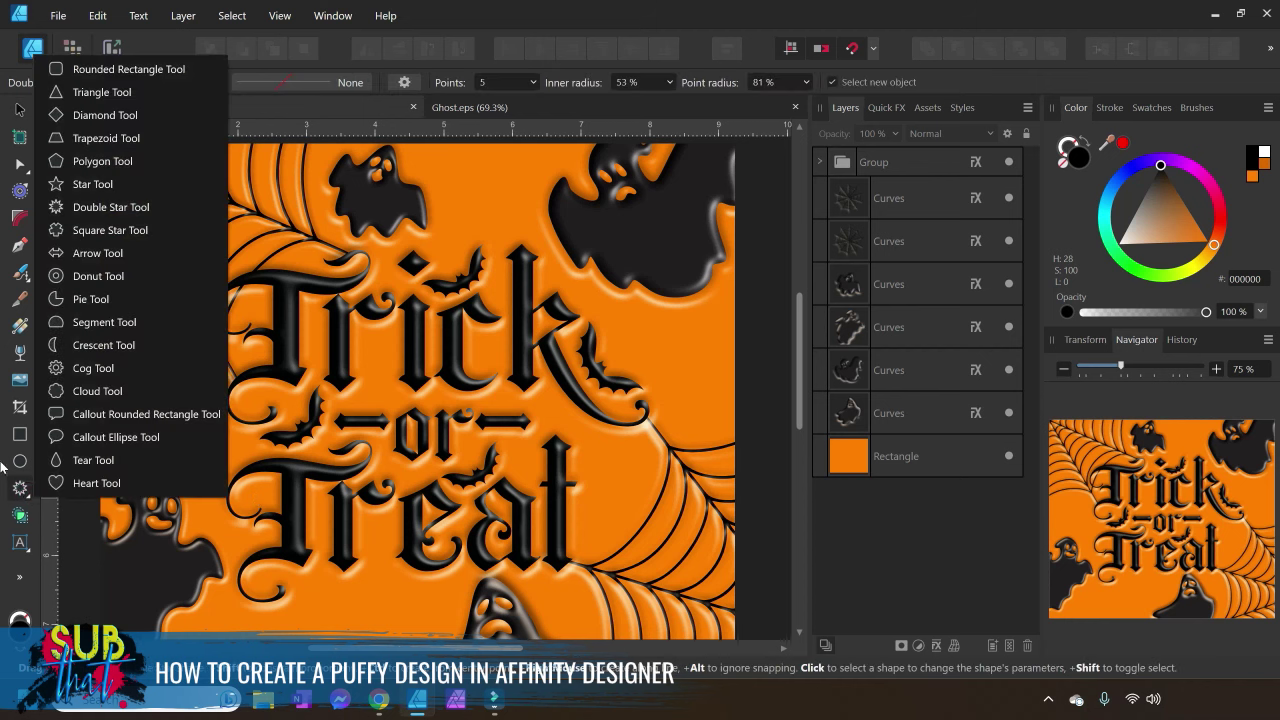
pyautogui.click(133, 206)
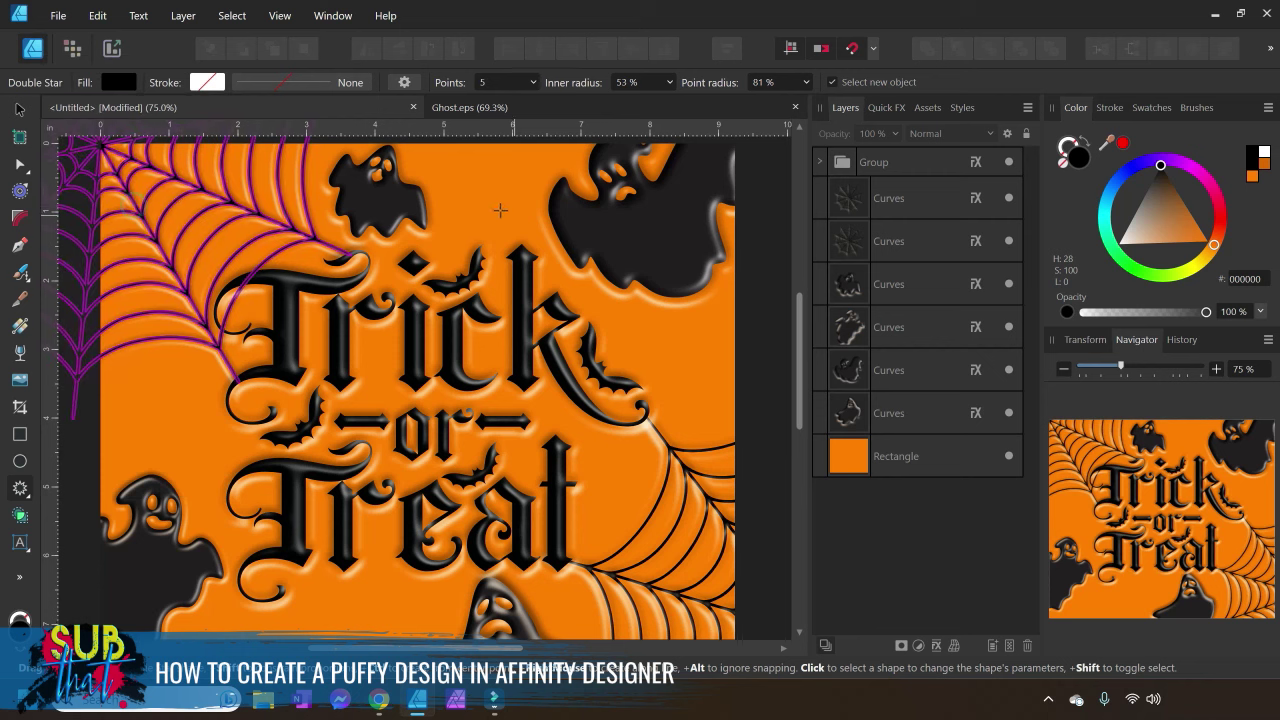
pyautogui.moveTo(444, 158); pyautogui.dragTo(535, 242)
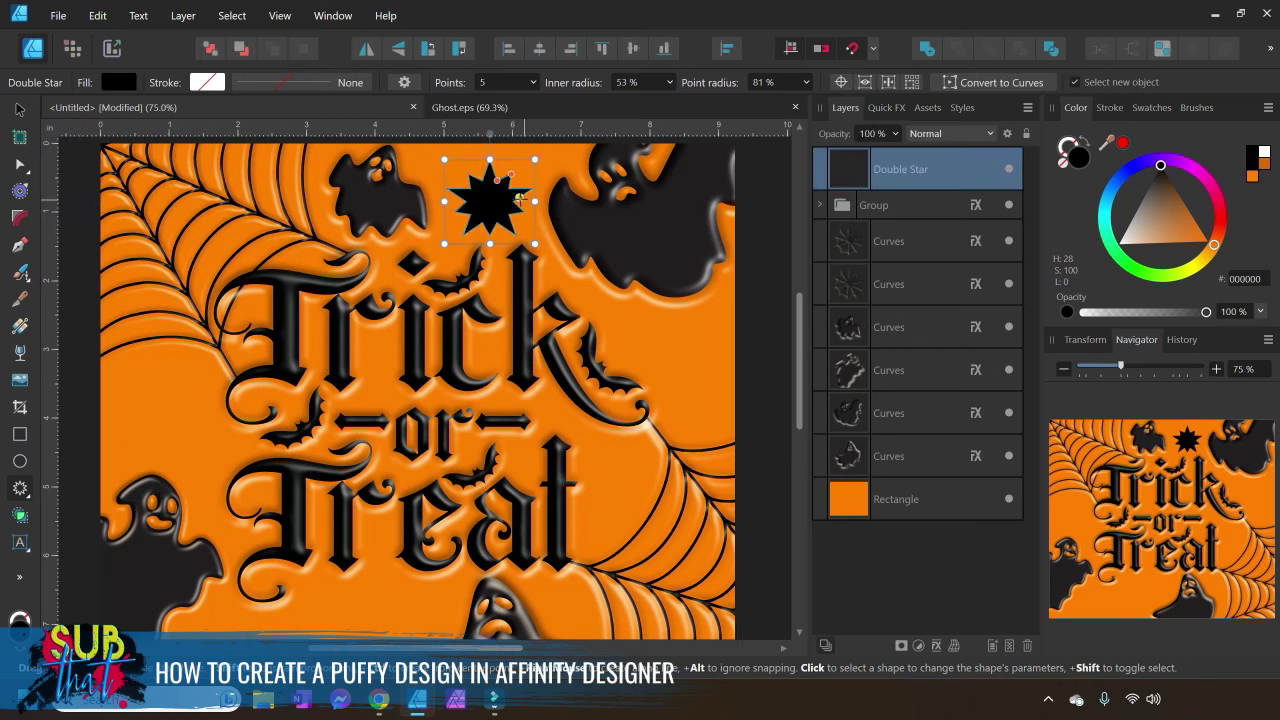
pyautogui.click(1217, 369)
pyautogui.scroll(5, 797, 322)
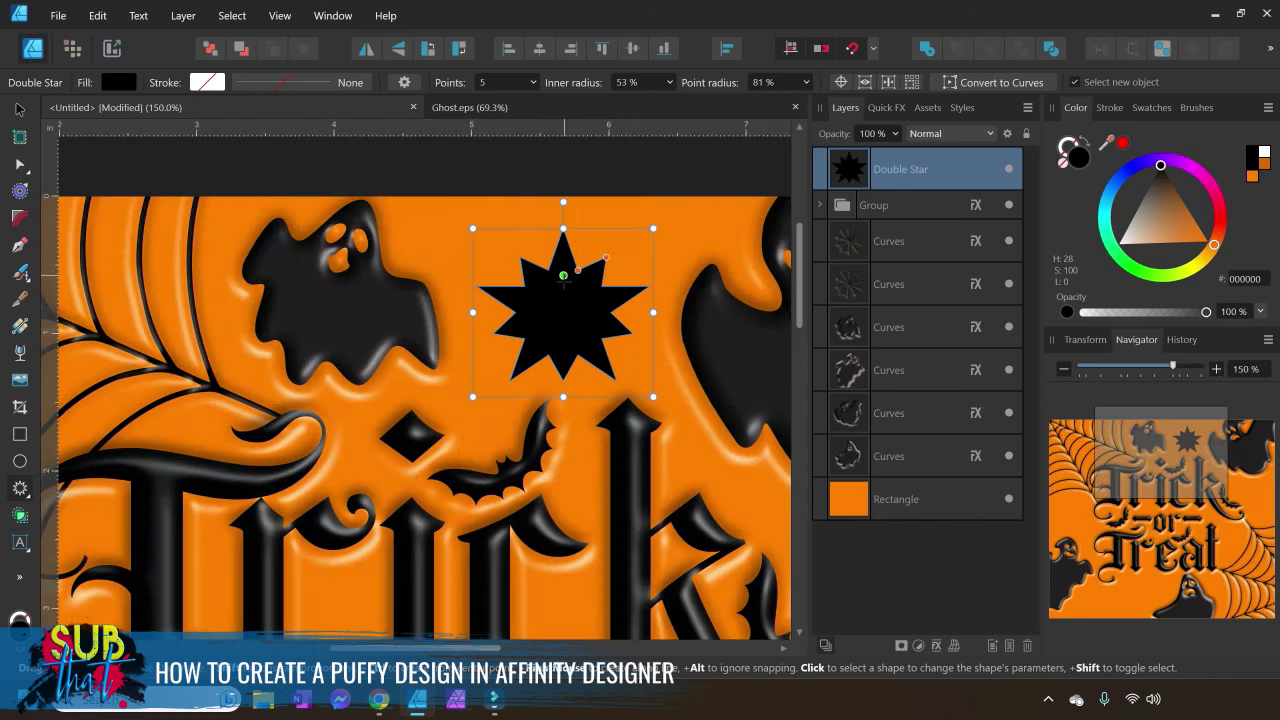
pyautogui.moveTo(577, 268); pyautogui.dragTo(566, 300)
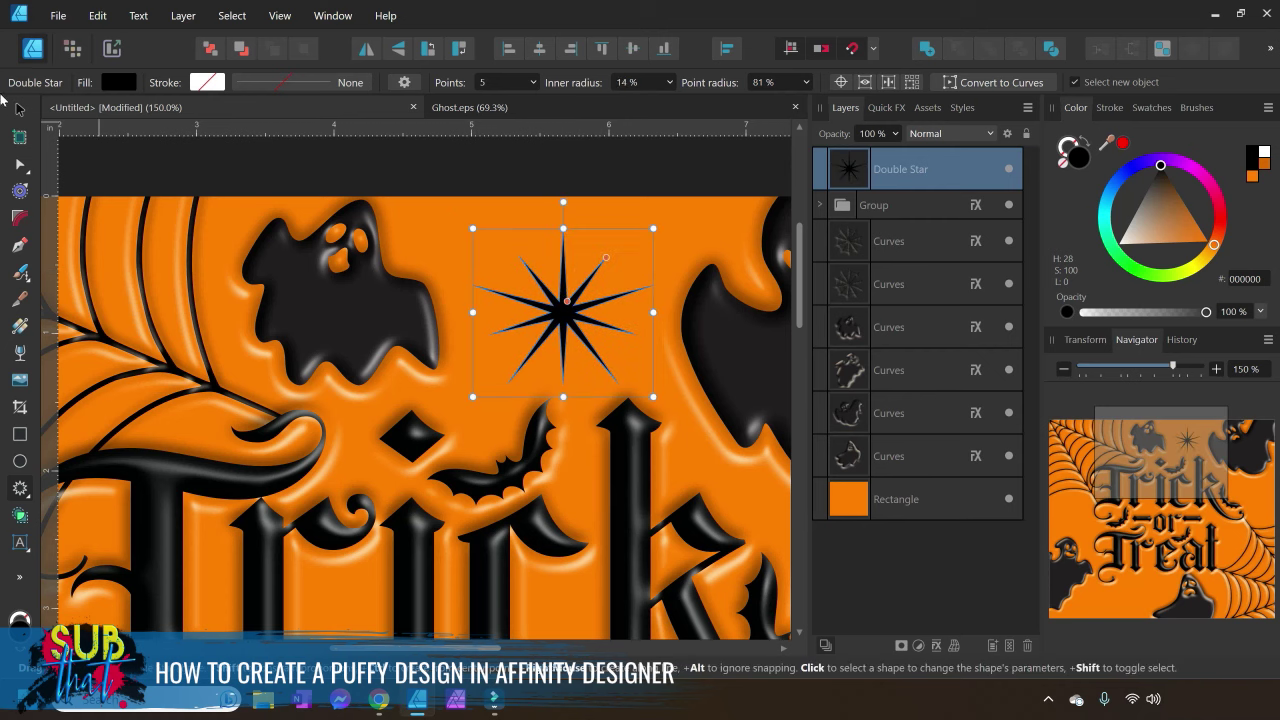
# Fill the double star with dark orange DB6700 and copy the spider web's layer effects onto it
pyautogui.click(1252, 175)
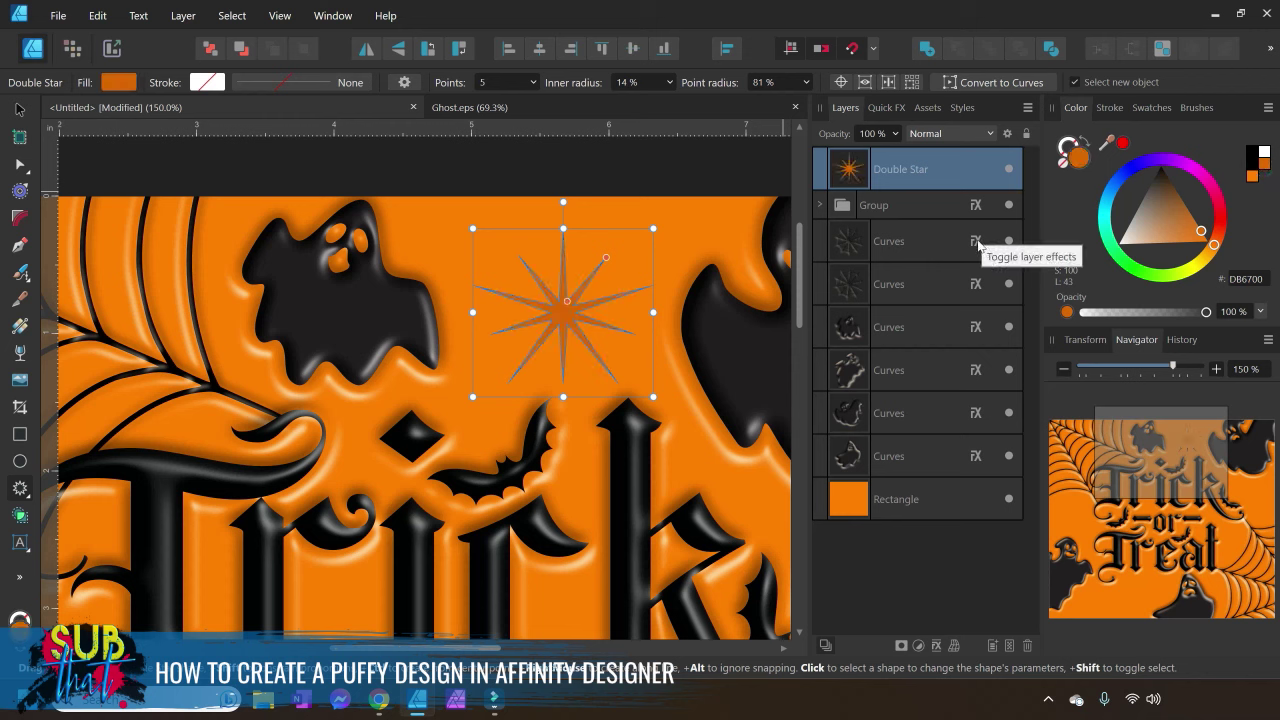
pyautogui.click(976, 172)
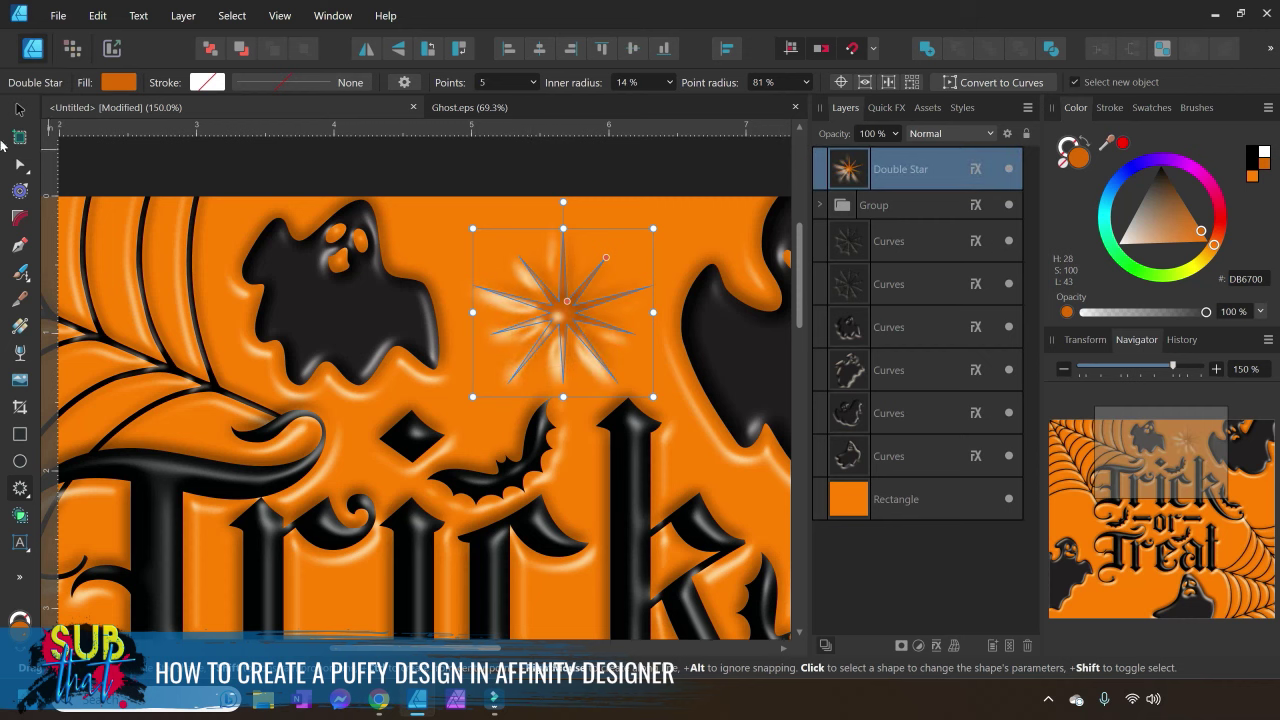
pyautogui.click(508, 164)
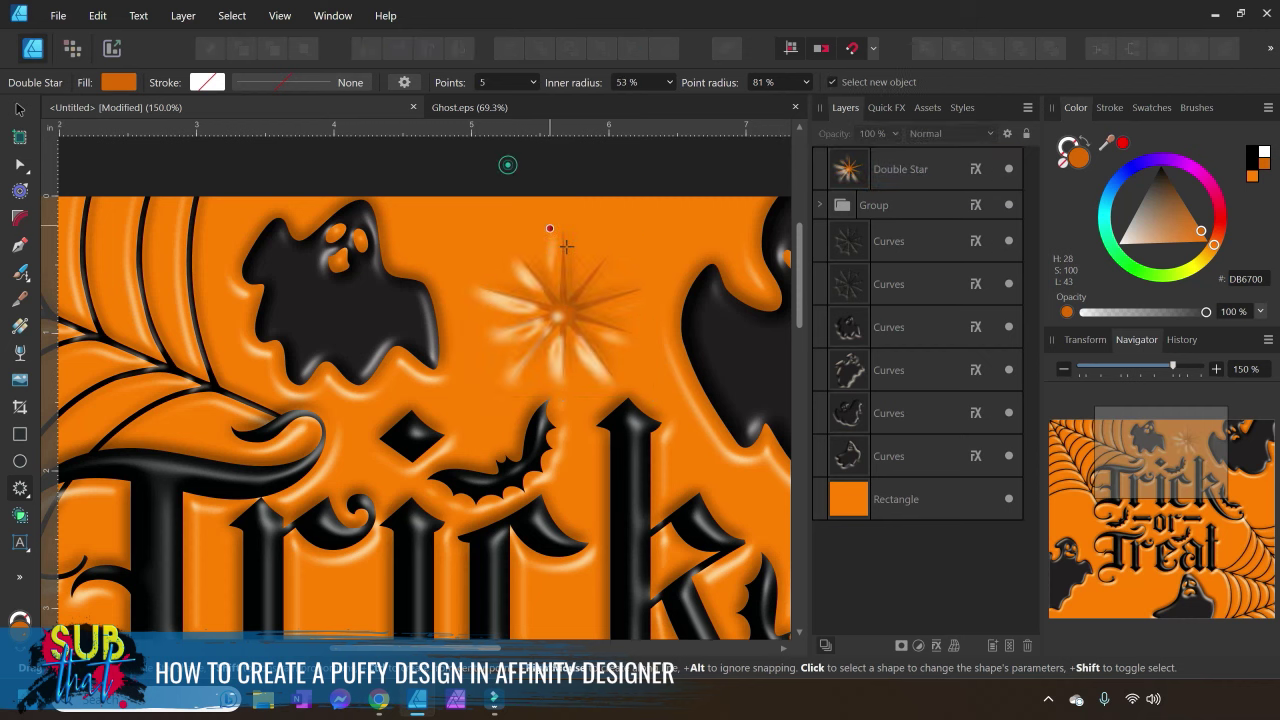
# Set the star's Bevel / Emboss radius to 3.1 px and soften to 1.2 px, with light at azimuth 0° and elevation 79.2°
pyautogui.press('v')
pyautogui.click(573, 322)
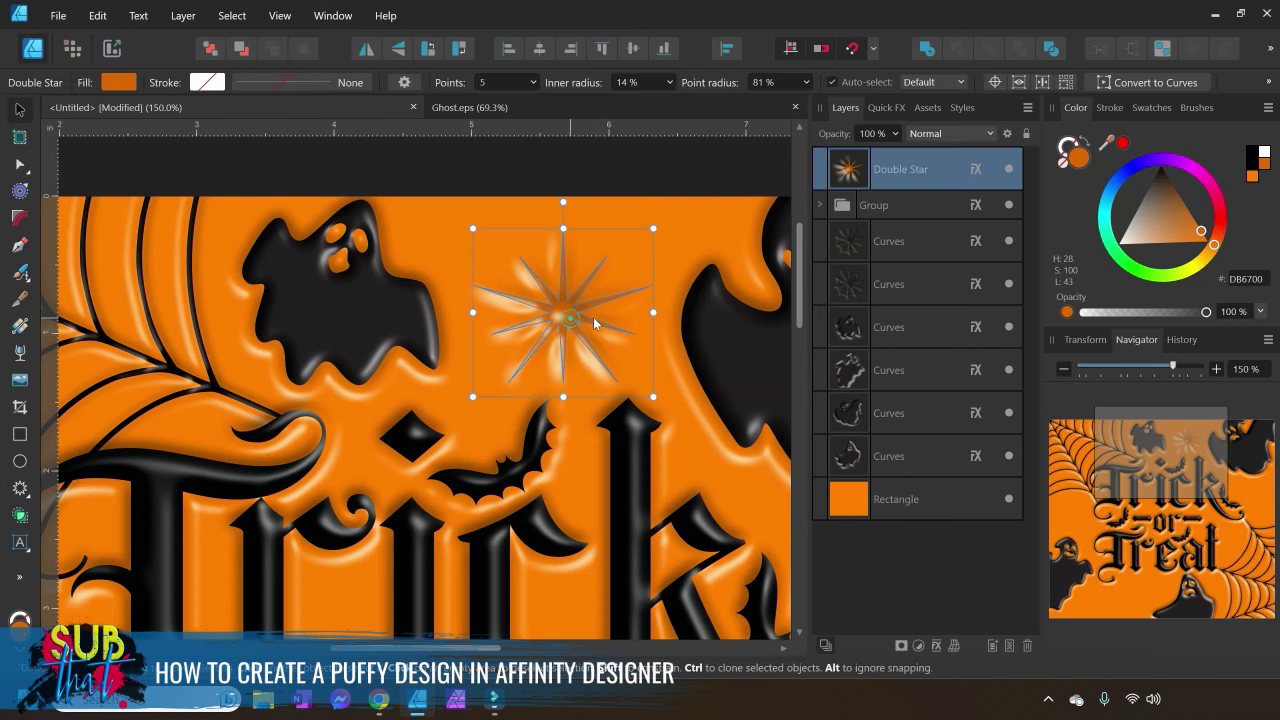
pyautogui.click(975, 170)
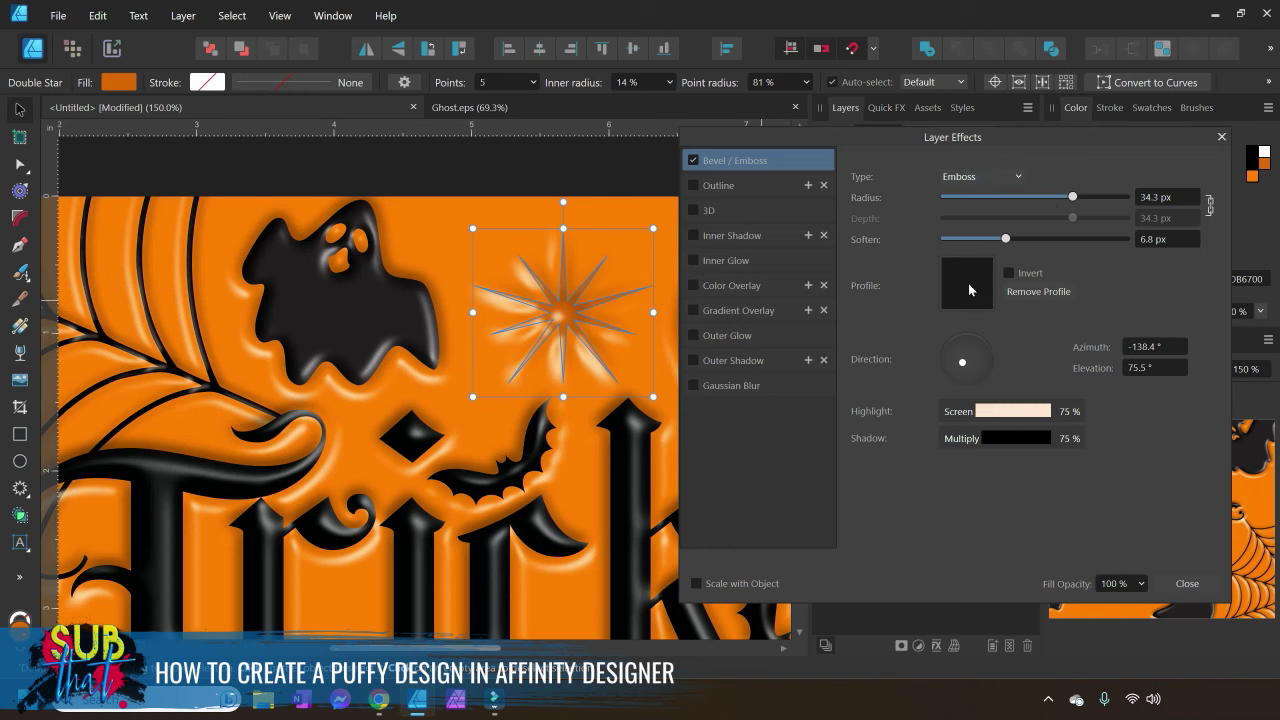
pyautogui.moveTo(1002, 241); pyautogui.dragTo(958, 238)
pyautogui.moveTo(1072, 197); pyautogui.dragTo(994, 198)
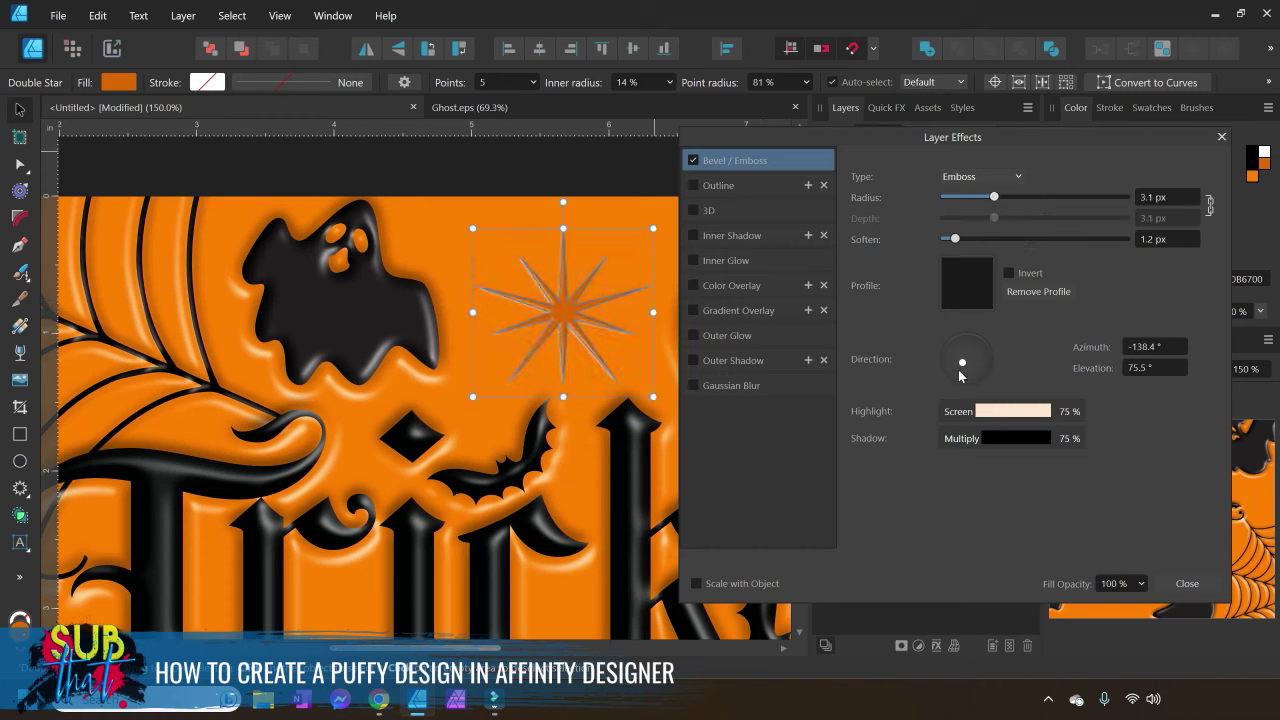
pyautogui.moveTo(963, 363); pyautogui.dragTo(974, 363)
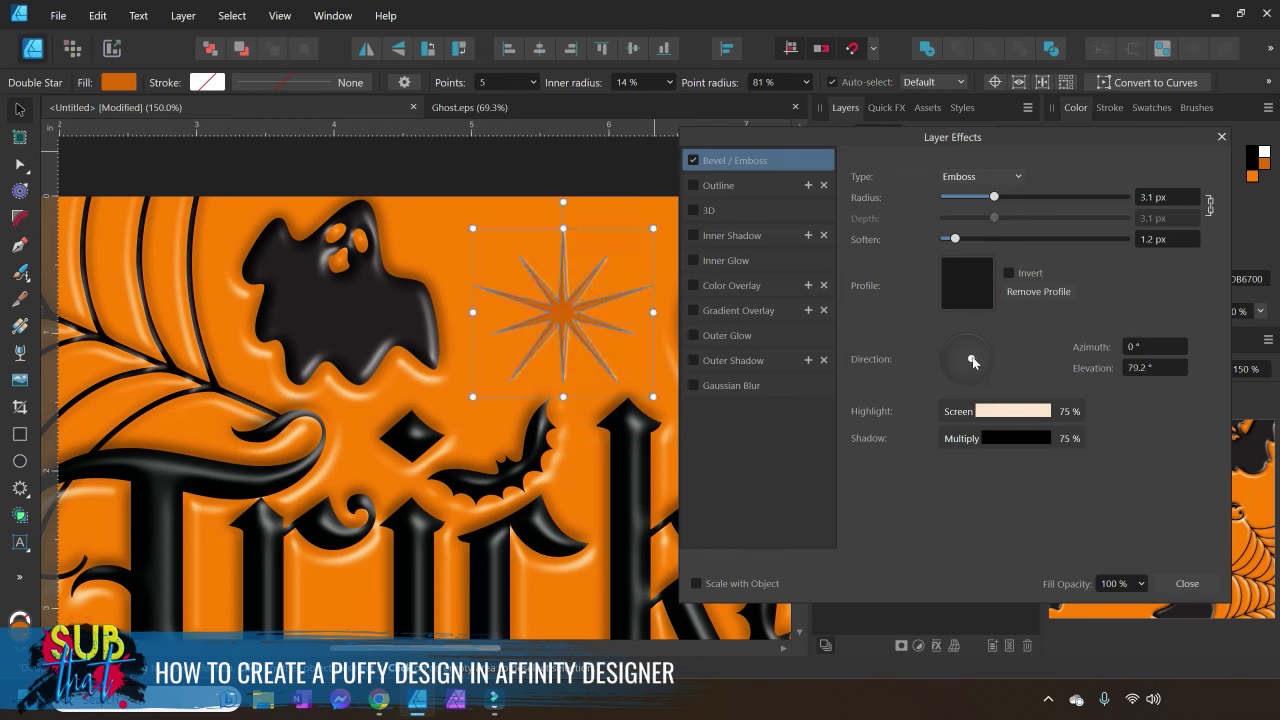
# Try the Outer bevel type on the star, settle on Pillow and close its layer effects
pyautogui.click(962, 177)
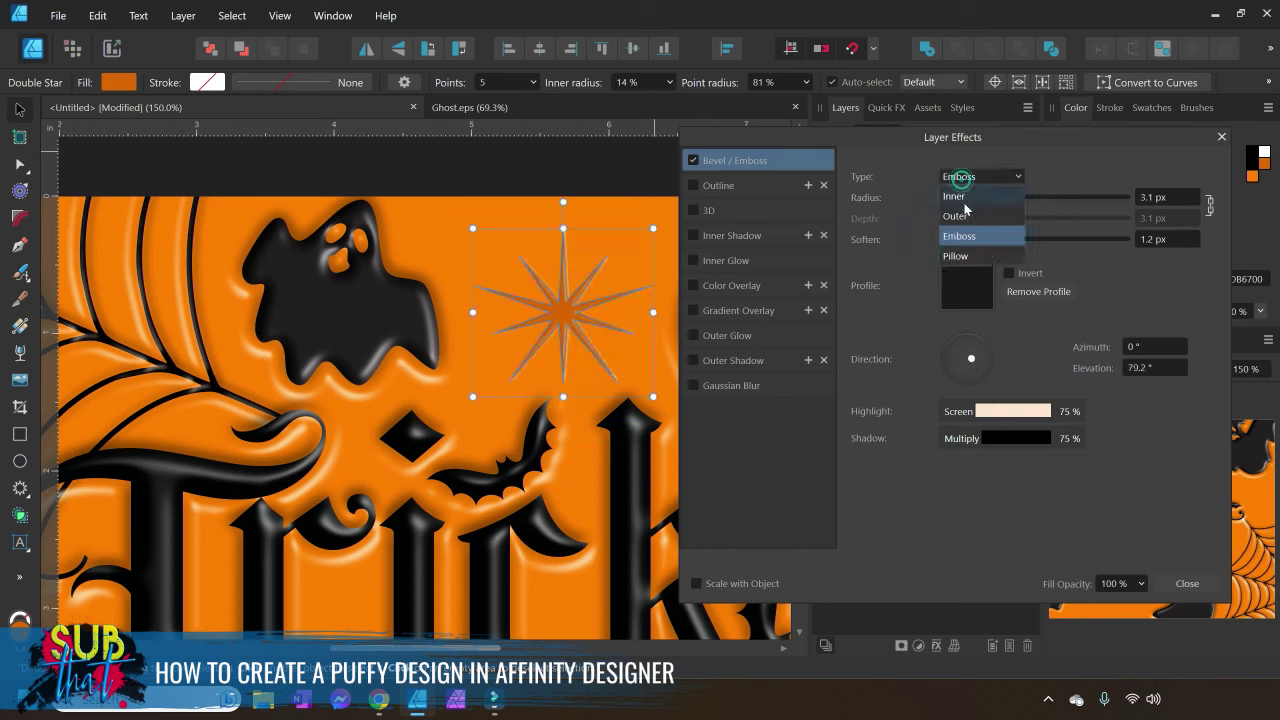
pyautogui.click(965, 217)
pyautogui.click(974, 177)
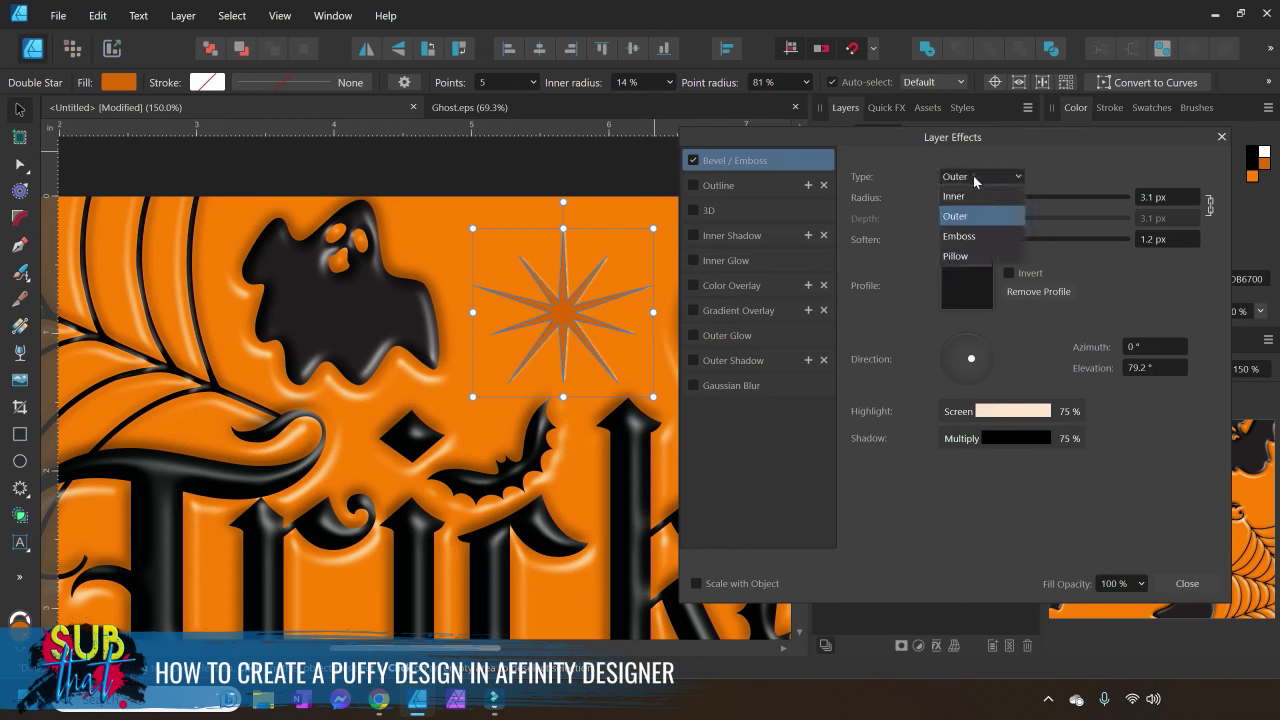
pyautogui.click(957, 257)
pyautogui.click(616, 171)
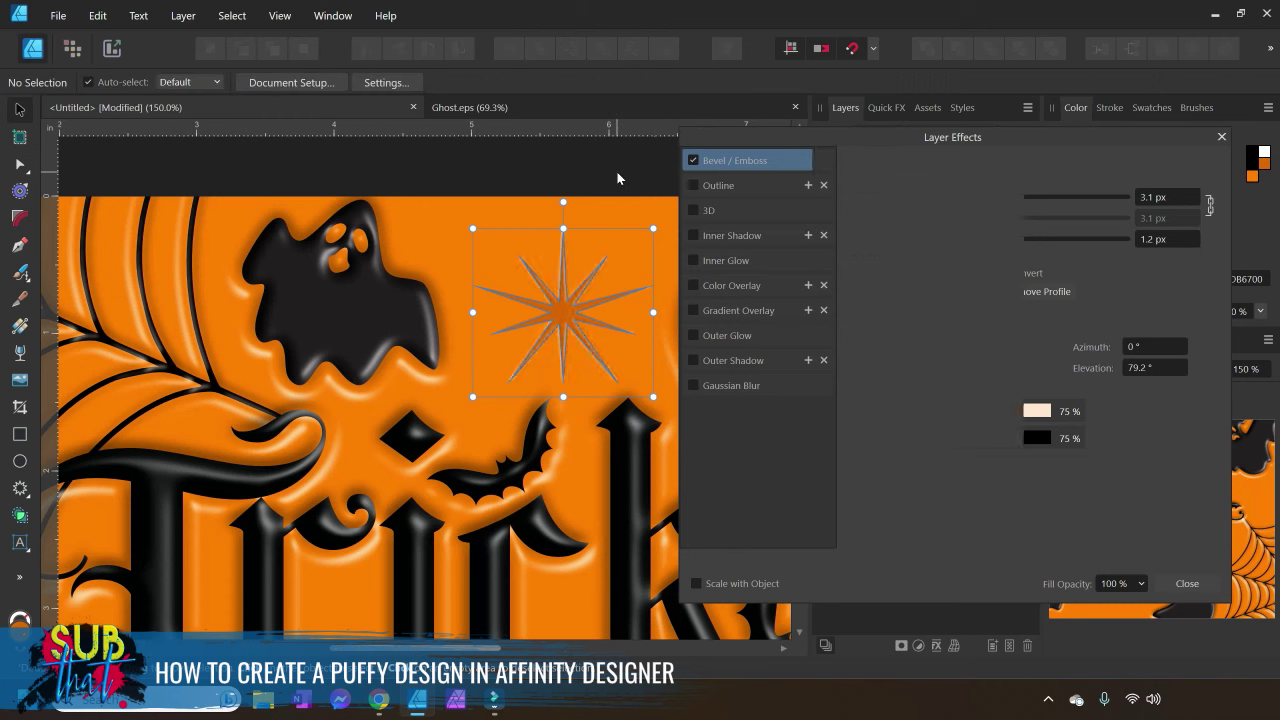
# Try the Inner bevel type on the double star and return it to Pillow
pyautogui.click(569, 316)
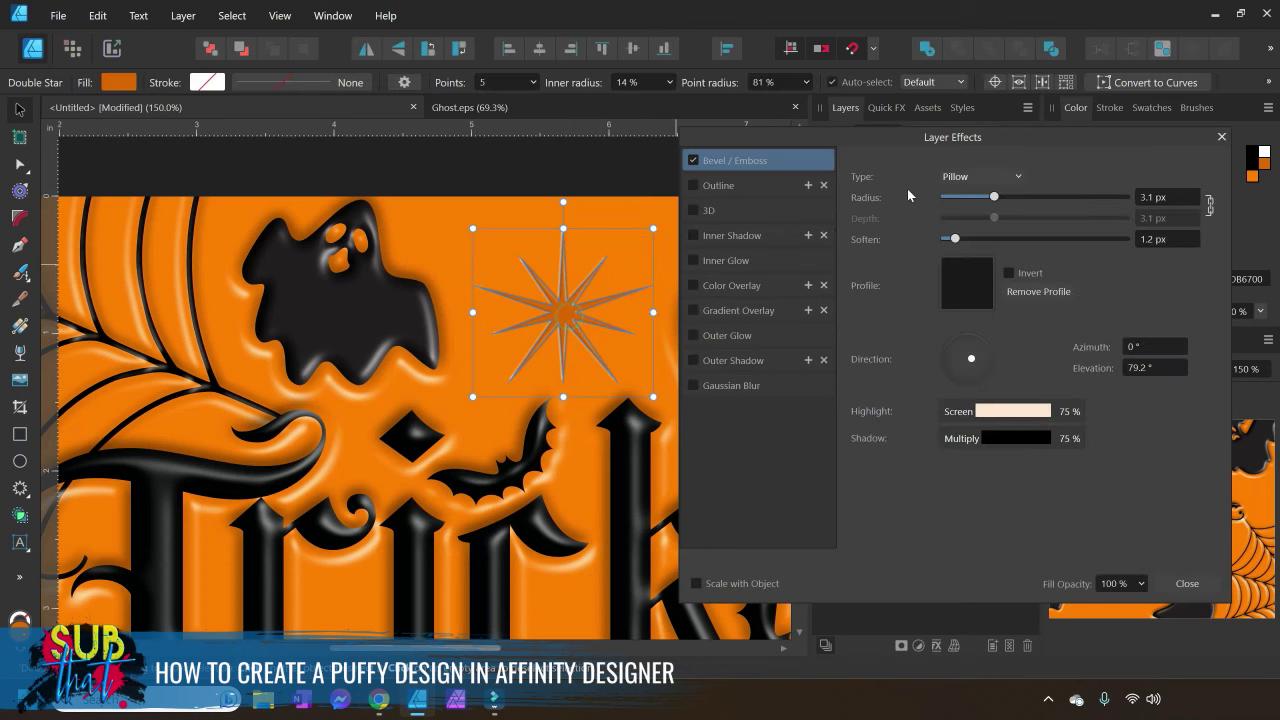
pyautogui.click(979, 175)
pyautogui.click(965, 195)
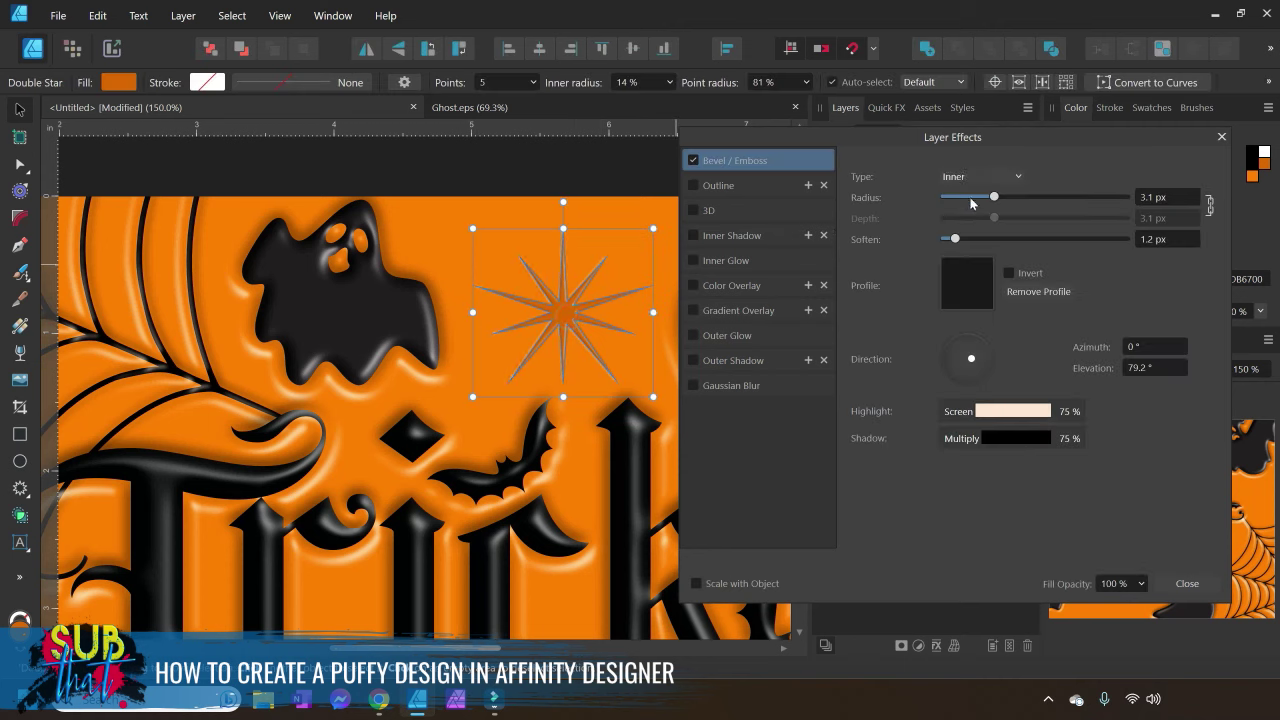
pyautogui.click(576, 192)
pyautogui.click(562, 306)
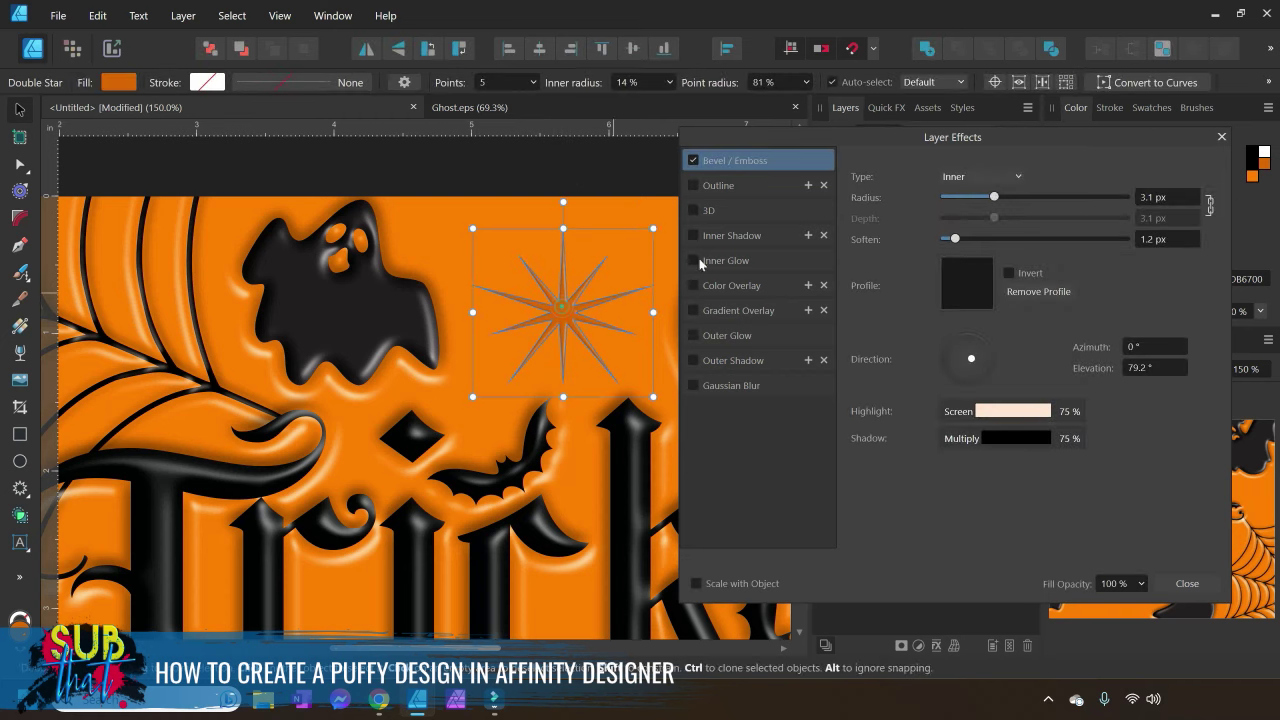
pyautogui.click(965, 177)
pyautogui.click(968, 263)
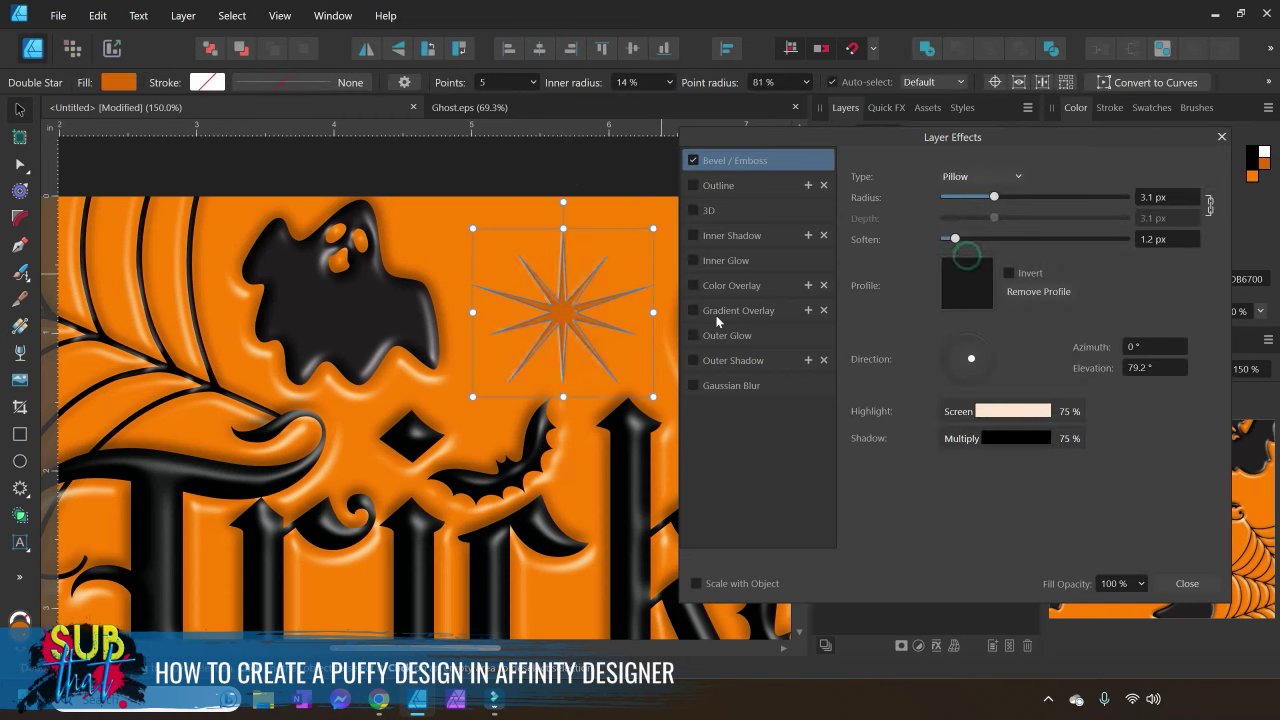
# Try a 5.2 px Bevel / Emboss radius with the 3D effect on the star, and switch 3D off again
pyautogui.moveTo(991, 197); pyautogui.dragTo(1003, 197)
pyautogui.click(693, 210)
pyautogui.click(759, 210)
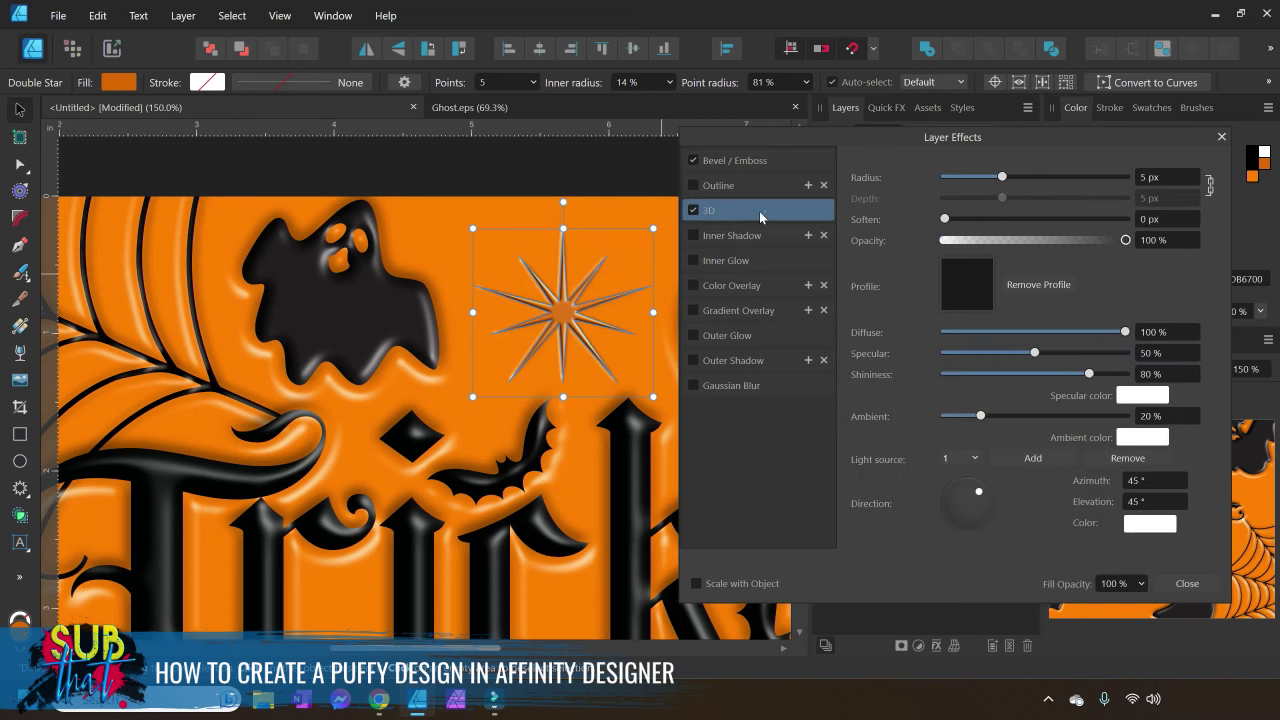
pyautogui.click(506, 172)
pyautogui.click(521, 328)
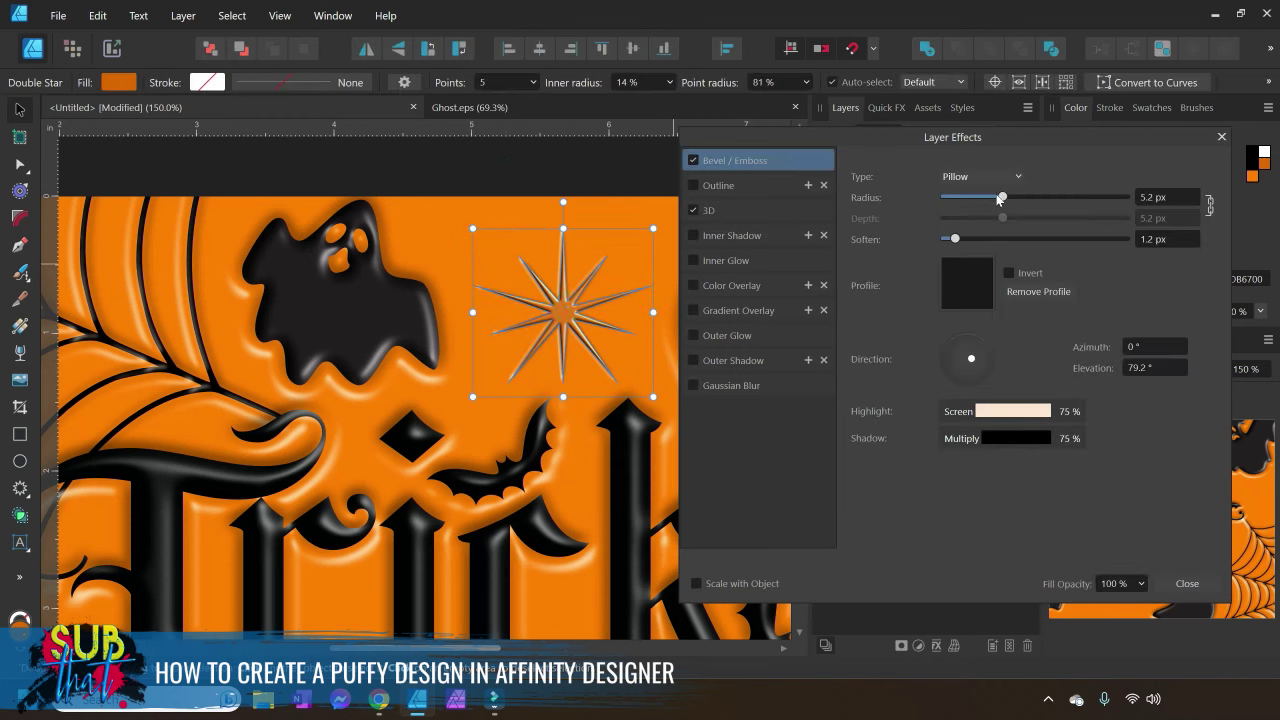
pyautogui.click(790, 211)
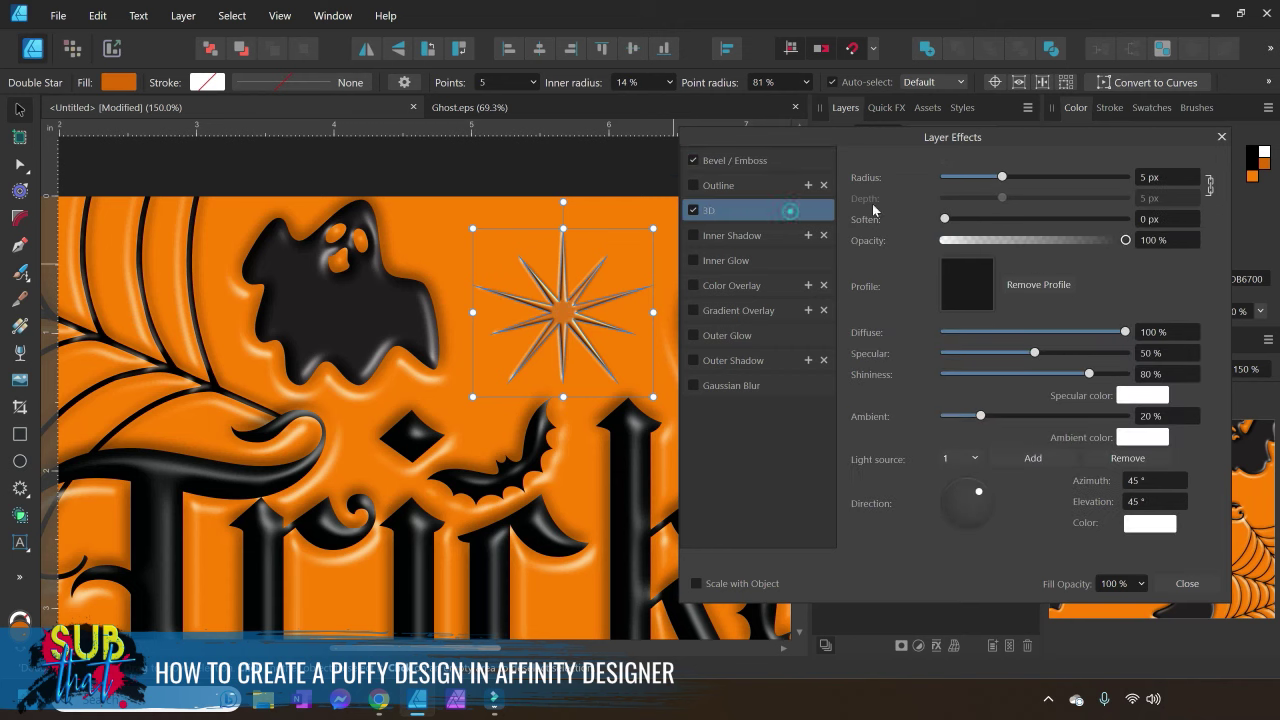
pyautogui.click(694, 211)
pyautogui.click(564, 170)
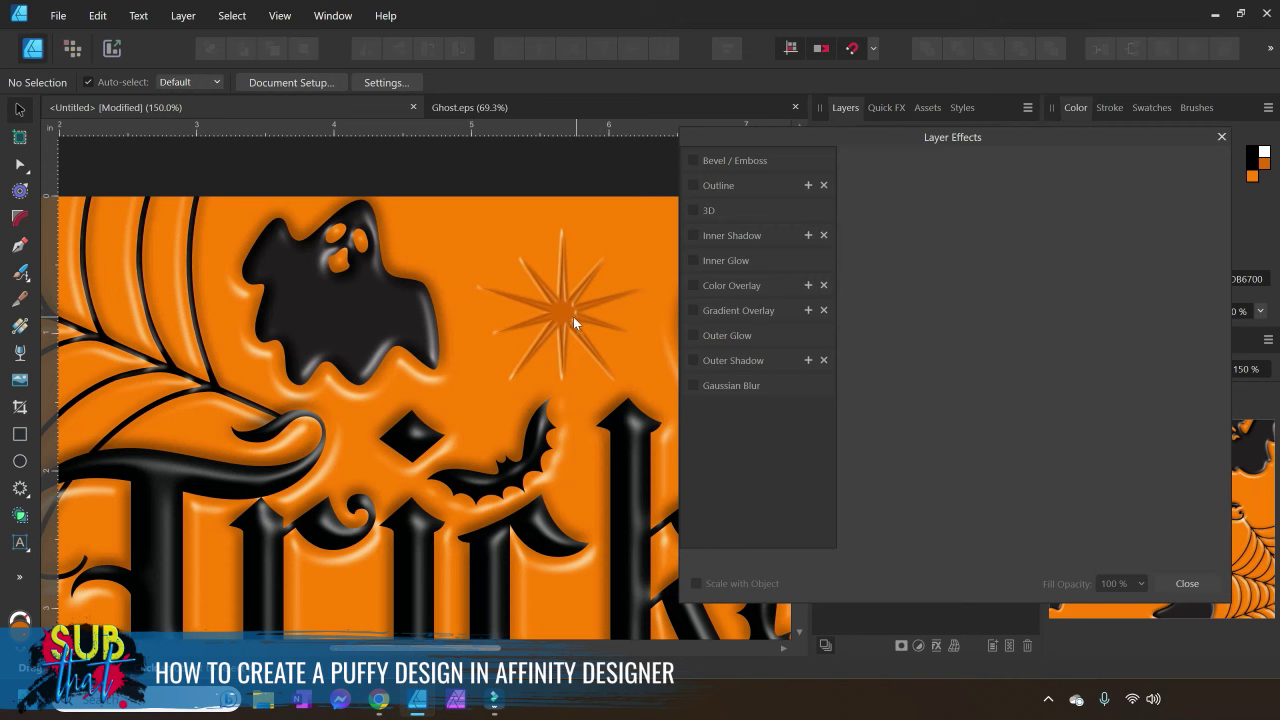
# Set the star's Bevel / Emboss radius to 17.7 px and soften to 3.2 px, and close its layer effects
pyautogui.click(574, 316)
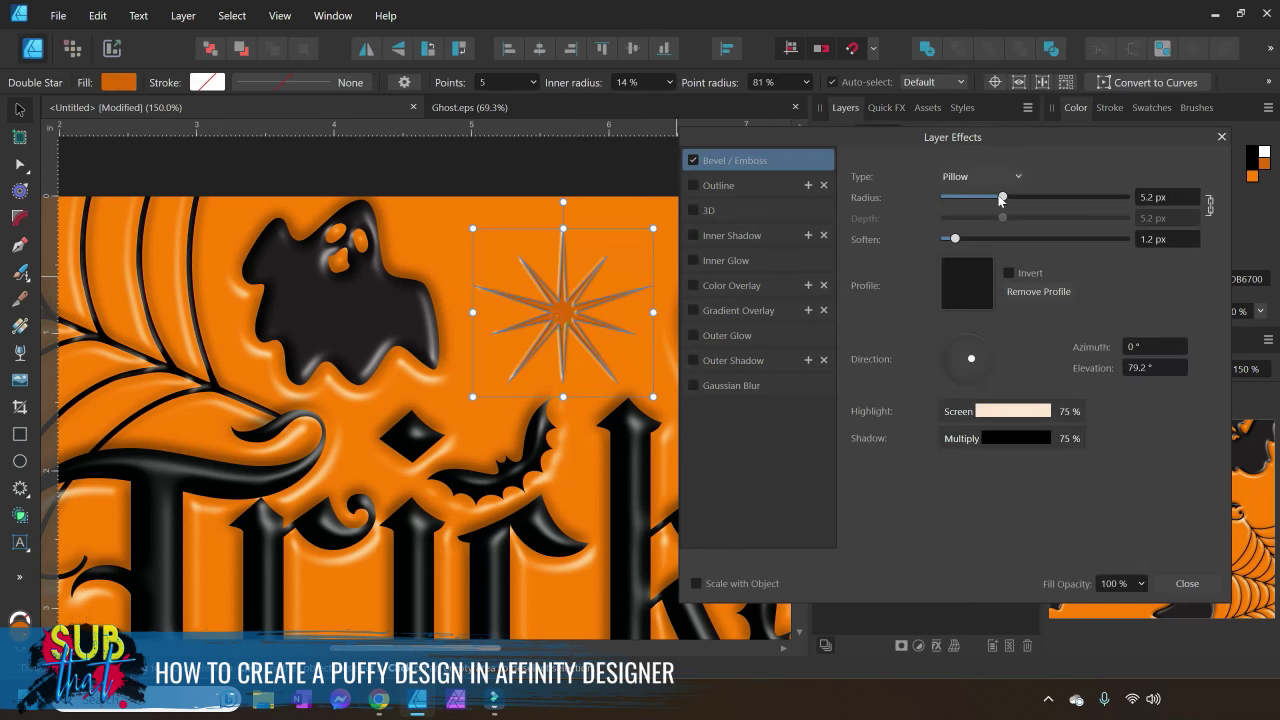
pyautogui.moveTo(1002, 198); pyautogui.dragTo(1038, 195)
pyautogui.click(608, 178)
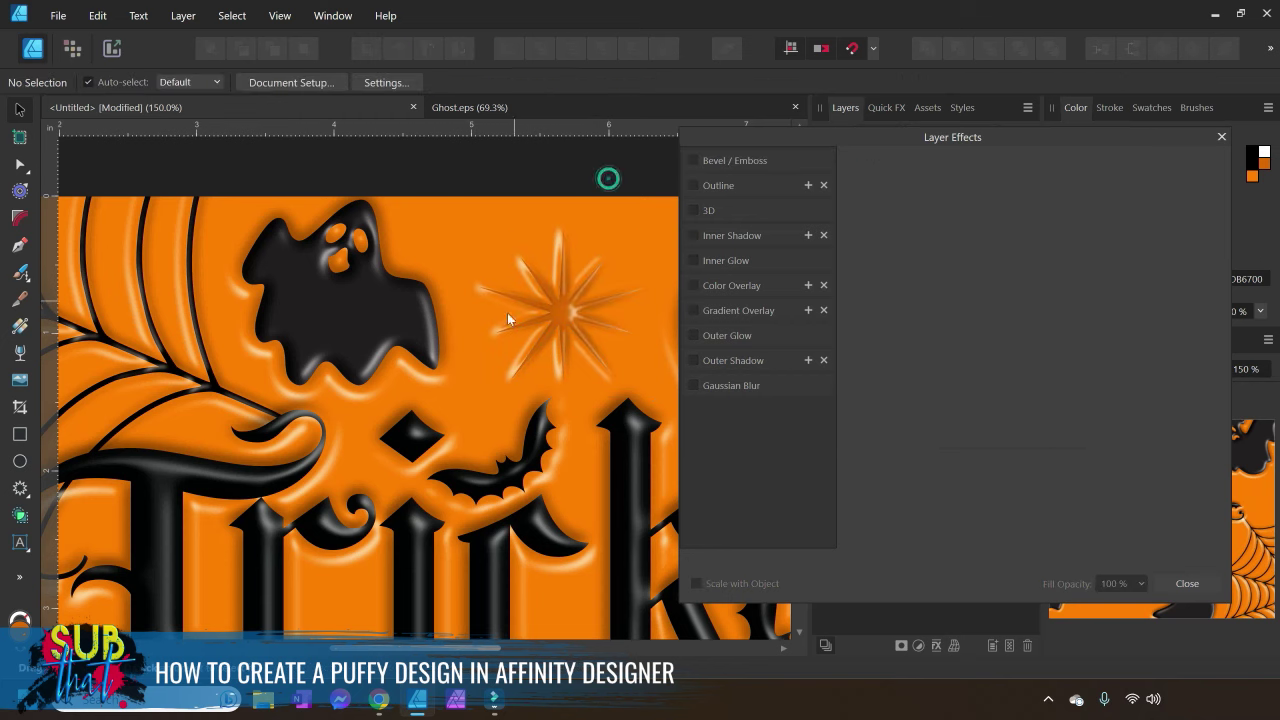
pyautogui.click(566, 316)
pyautogui.moveTo(1034, 197); pyautogui.dragTo(1040, 203)
pyautogui.moveTo(958, 240); pyautogui.dragTo(974, 241)
pyautogui.click(575, 180)
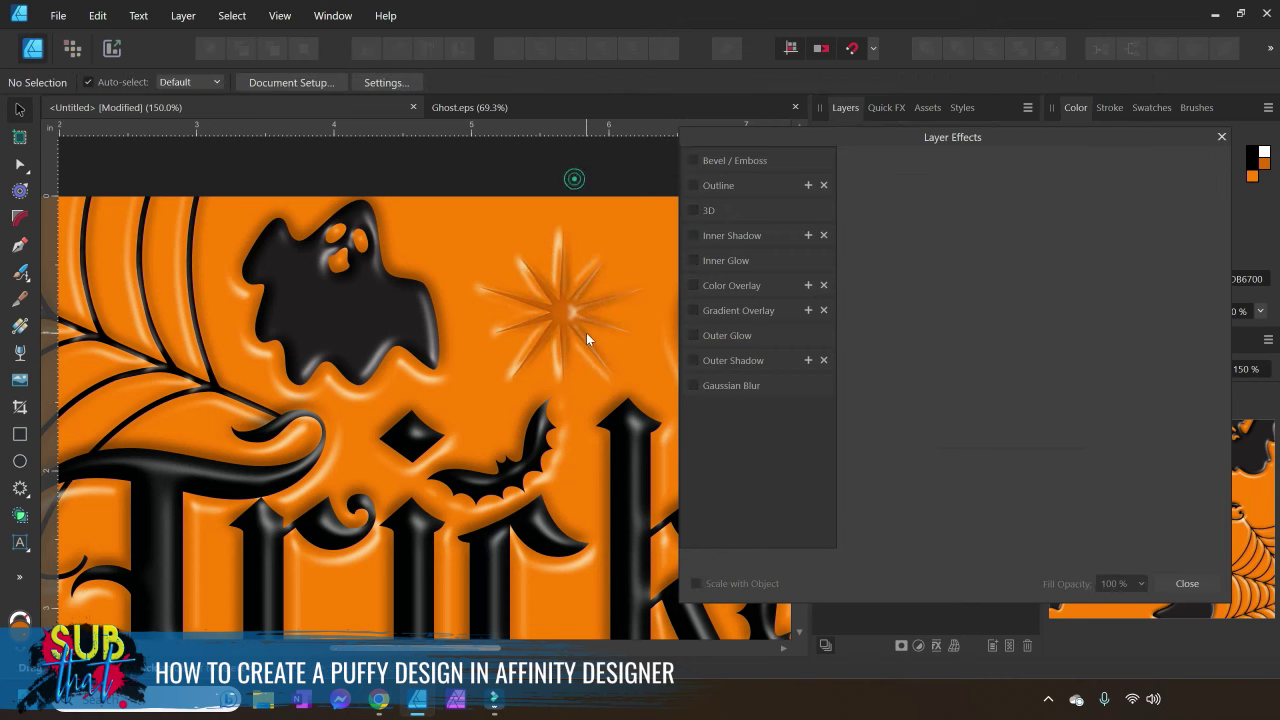
pyautogui.click(1198, 588)
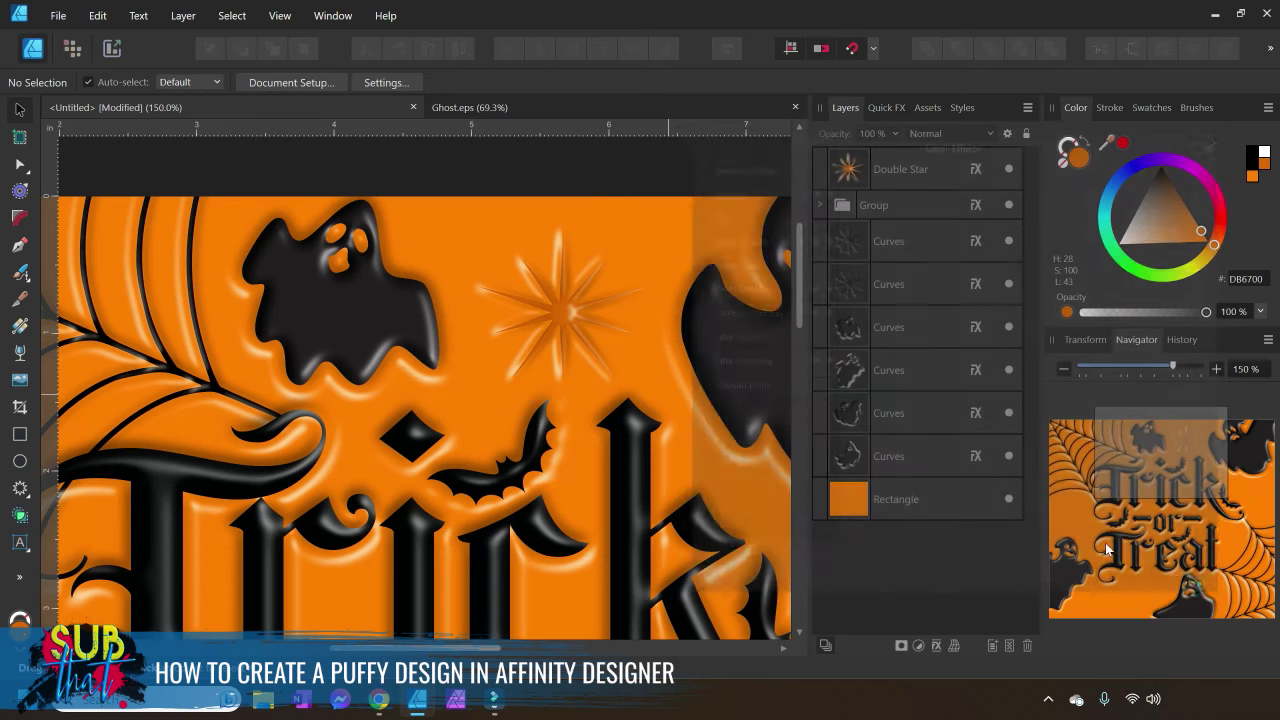
# Try shrinking the star between the two upper ghosts and undo the resize
pyautogui.click(591, 324)
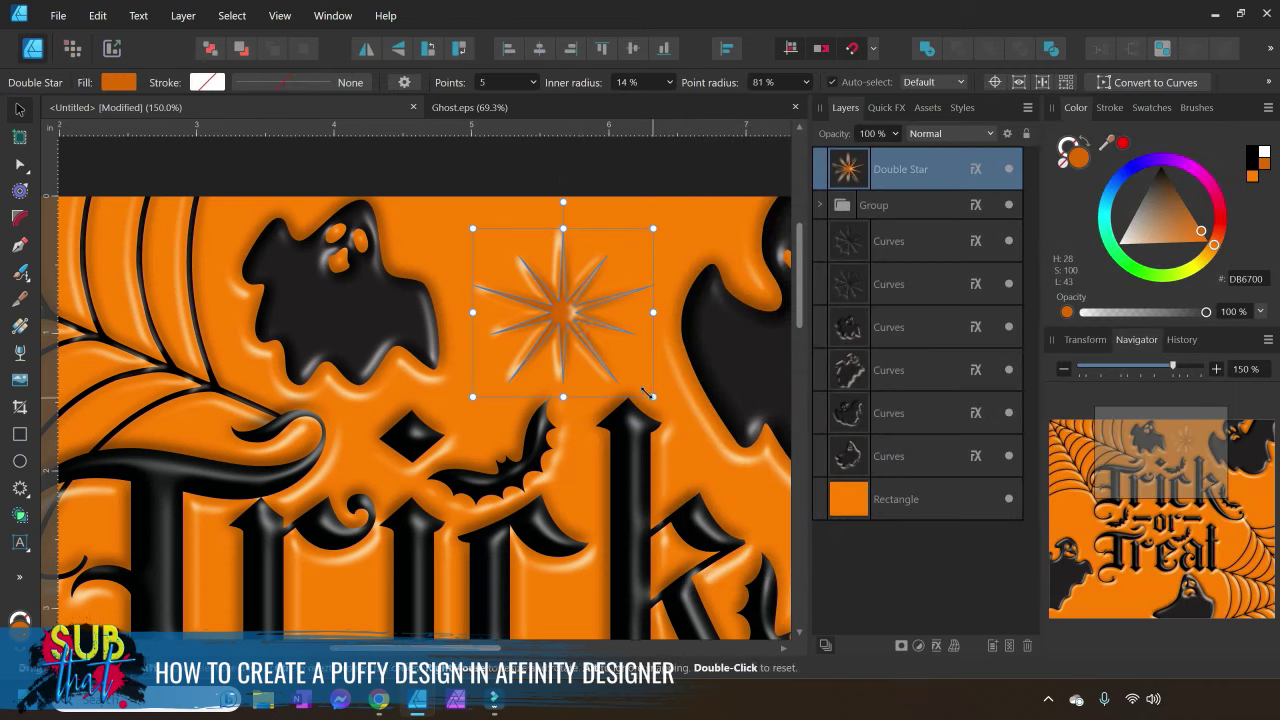
pyautogui.moveTo(647, 394); pyautogui.dragTo(621, 364)
pyautogui.click(596, 168)
pyautogui.click(556, 296)
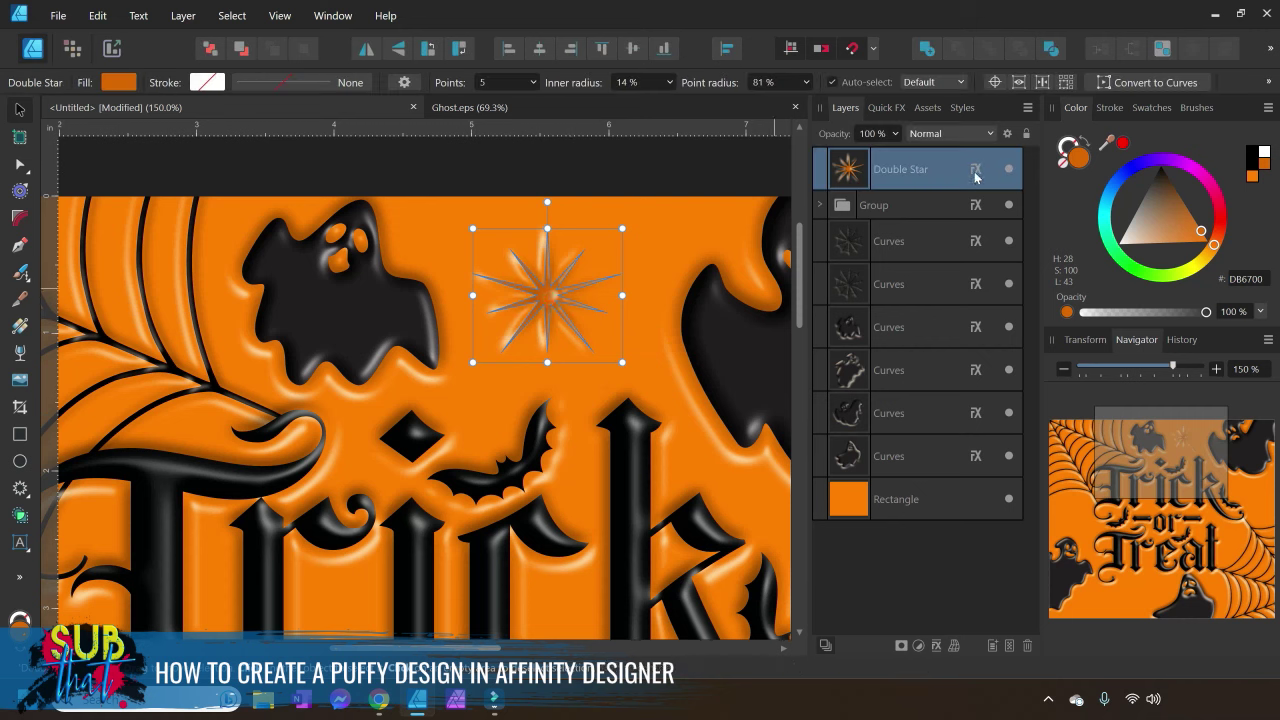
pyautogui.click(98, 16)
pyautogui.click(113, 37)
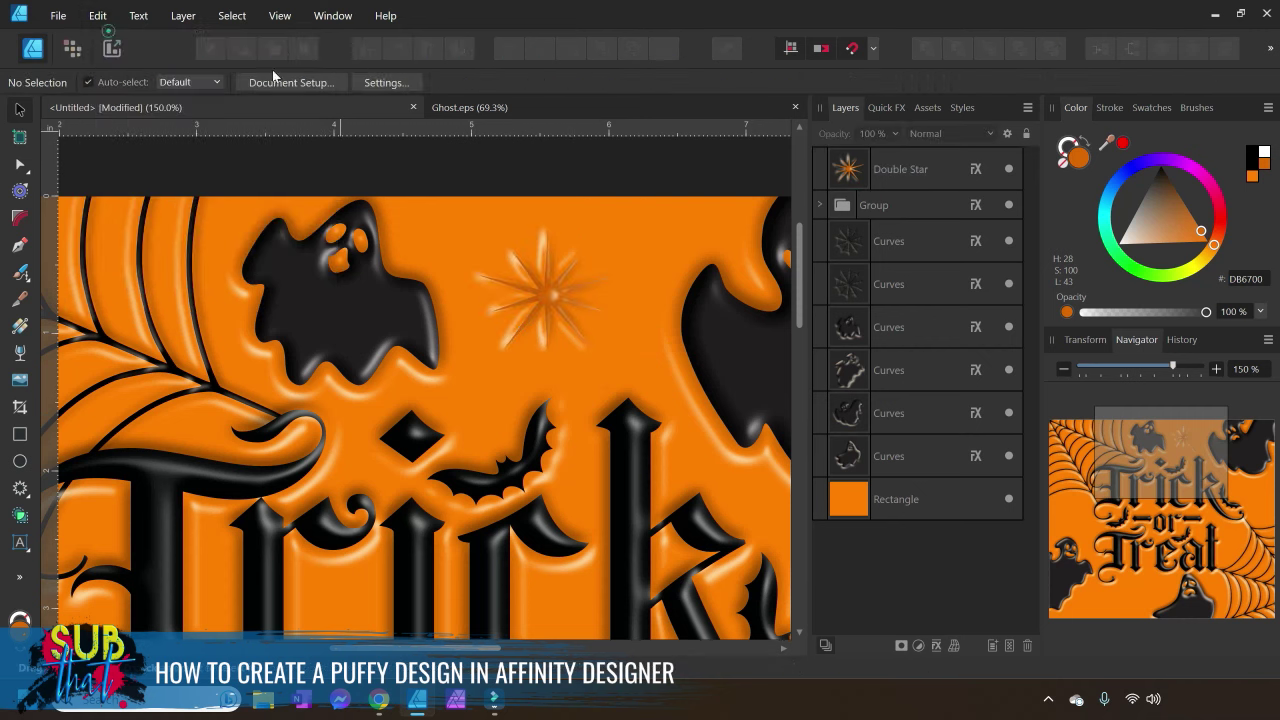
pyautogui.click(104, 16)
pyautogui.click(113, 33)
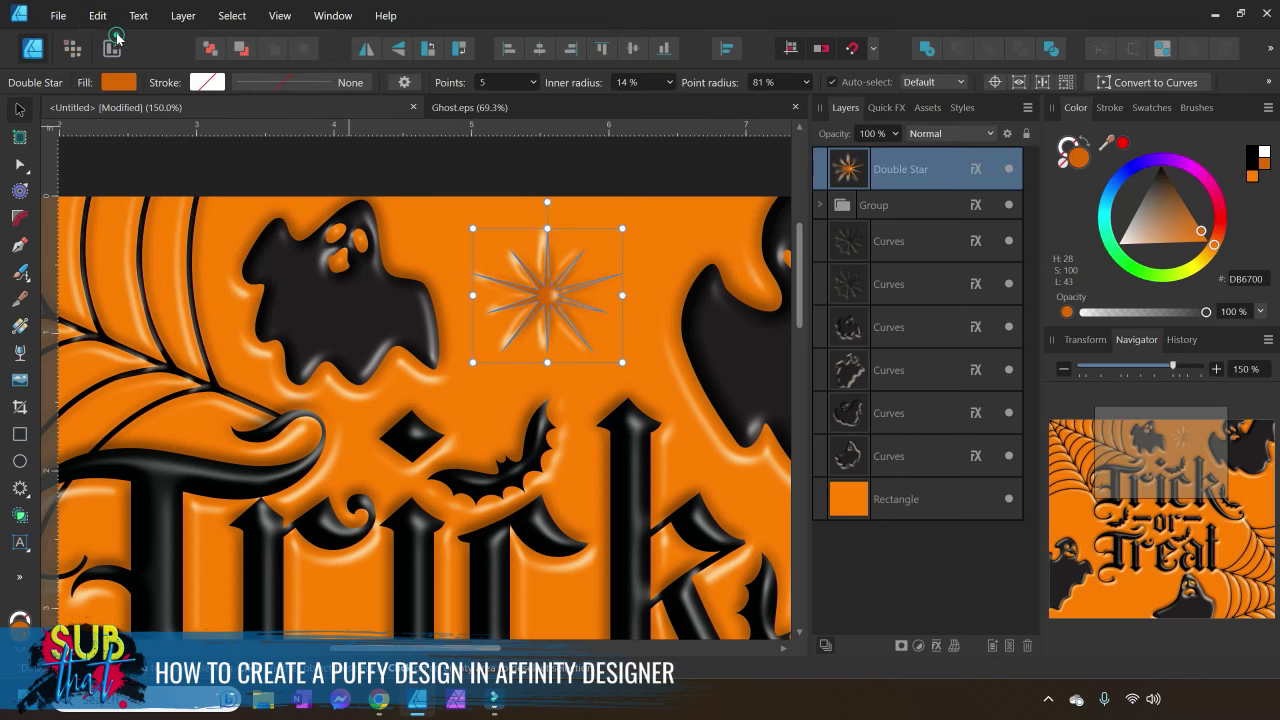
pyautogui.click(99, 15)
pyautogui.click(104, 32)
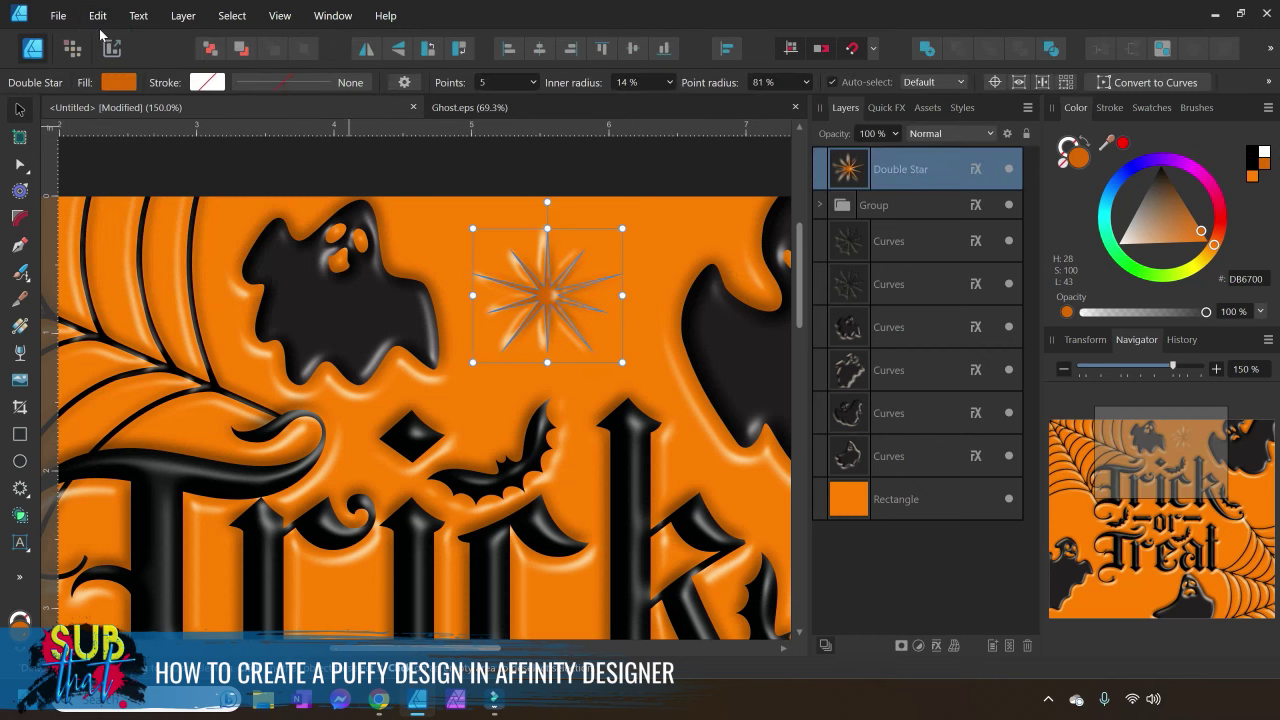
# Enable Scale with Object for the star's layer effects and shrink the star to about 1.05 by 0.87 in
pyautogui.click(982, 179)
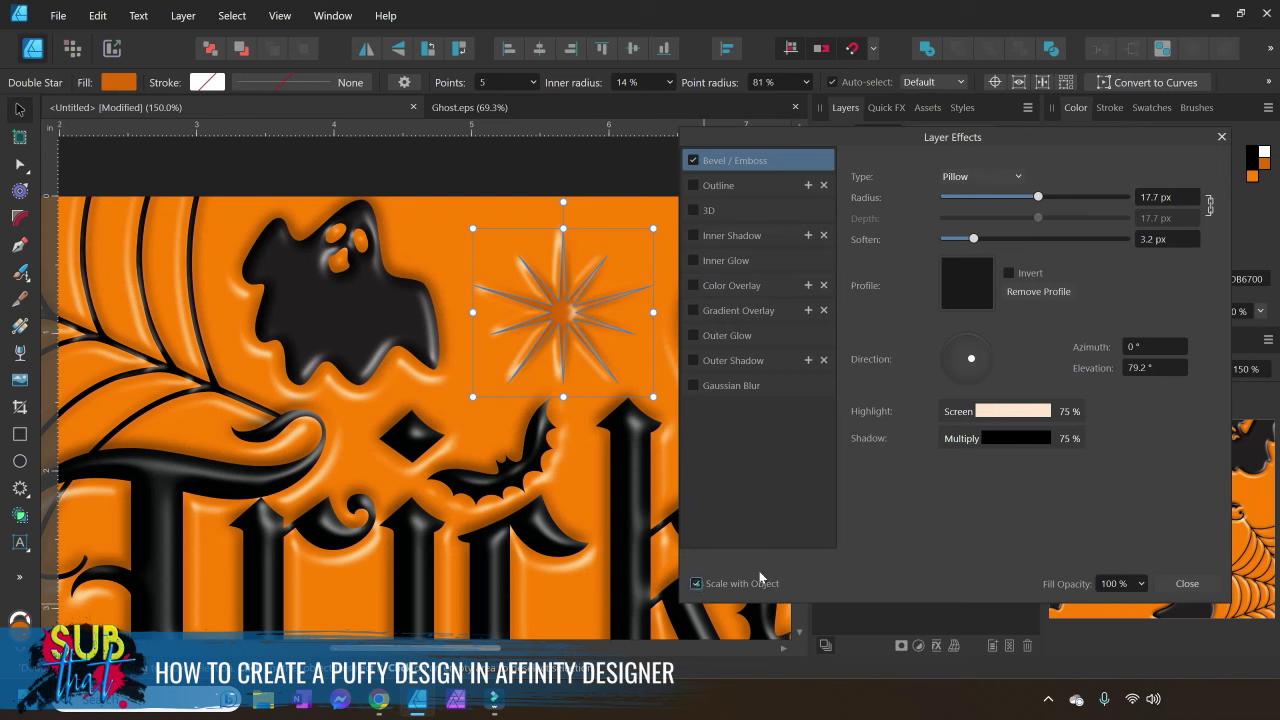
pyautogui.click(1187, 584)
pyautogui.moveTo(650, 394); pyautogui.dragTo(619, 350)
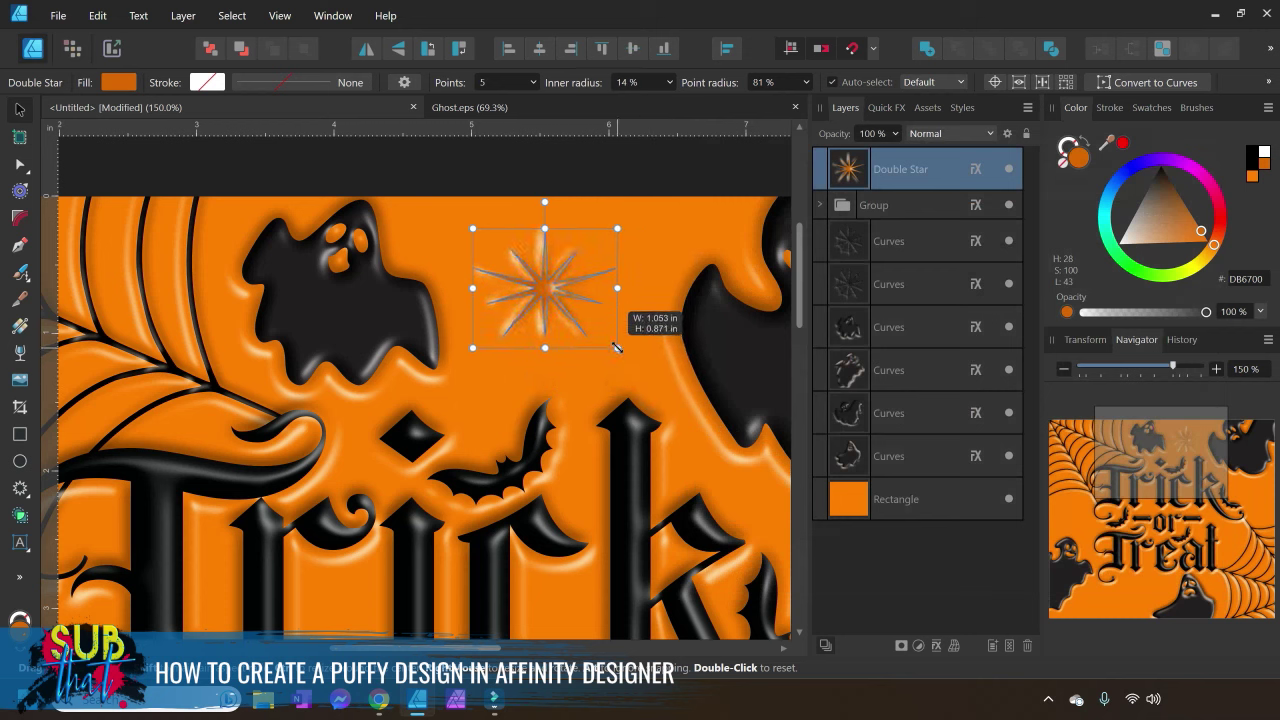
# Move the star up toward the top edge between the two upper ghosts and rotate it
pyautogui.moveTo(556, 290); pyautogui.dragTo(594, 270)
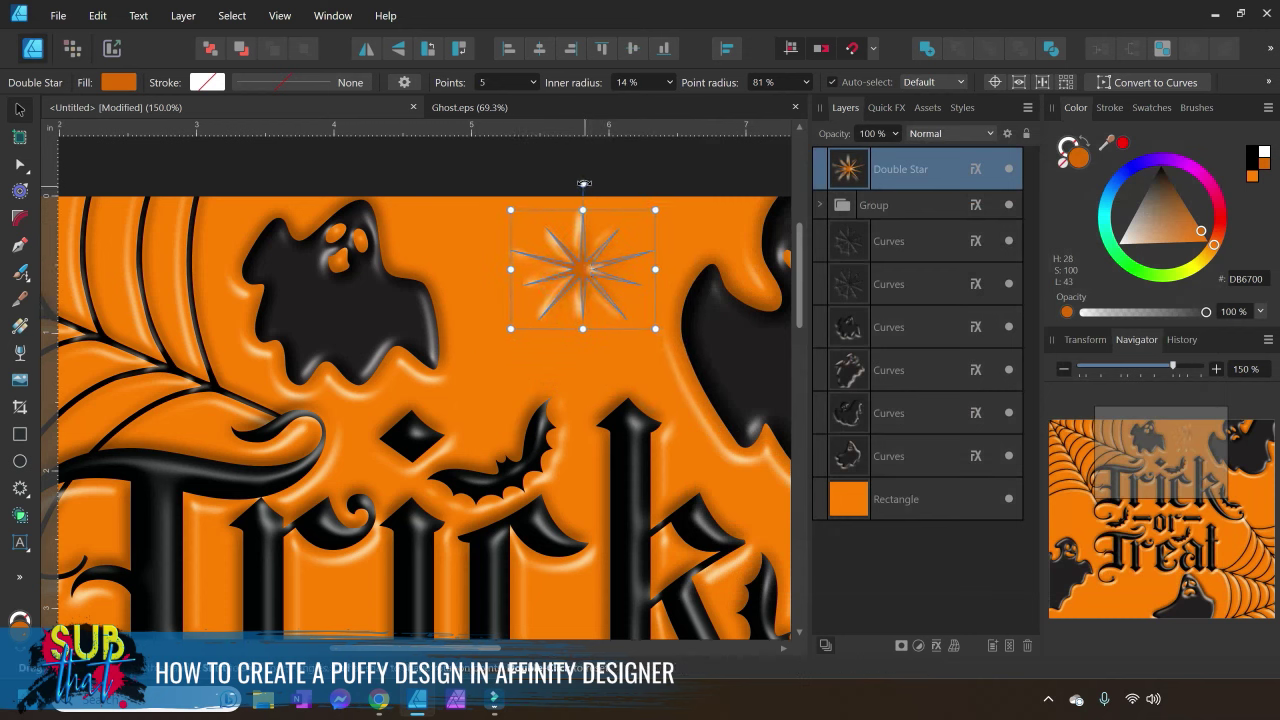
pyautogui.moveTo(585, 183); pyautogui.dragTo(626, 191)
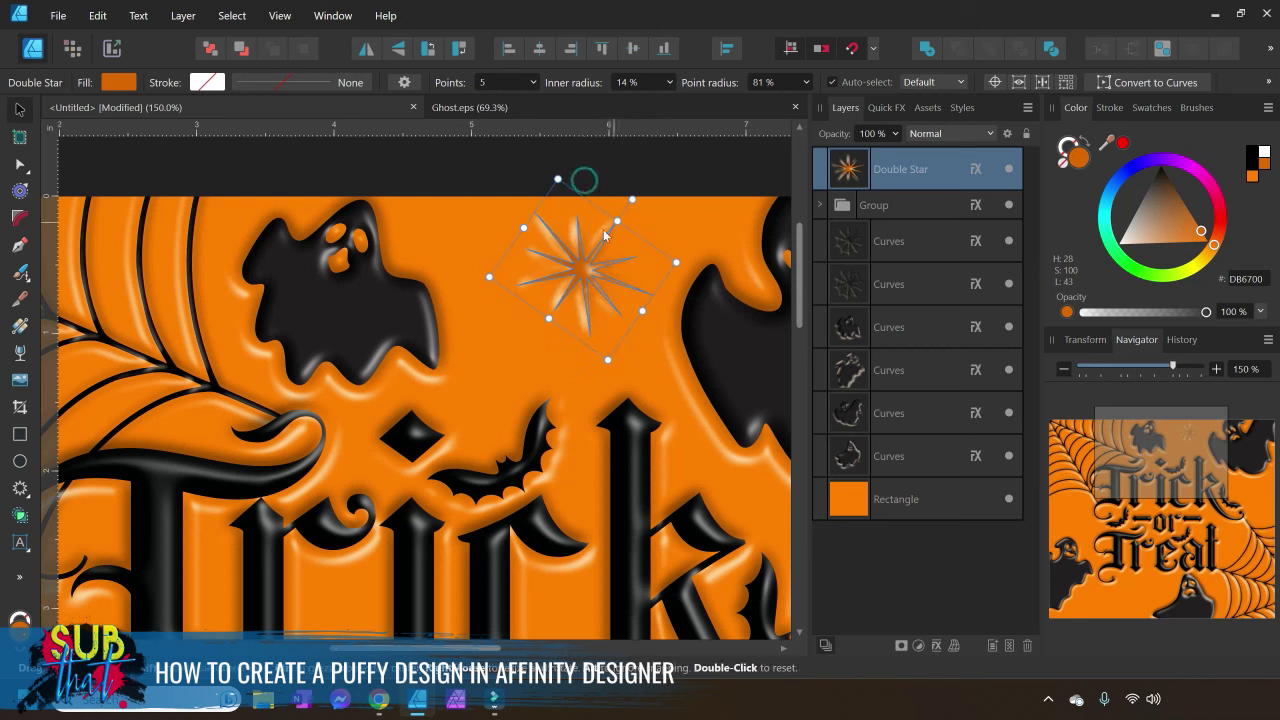
pyautogui.click(1064, 370)
pyautogui.click(1064, 370)
pyautogui.click(1064, 370)
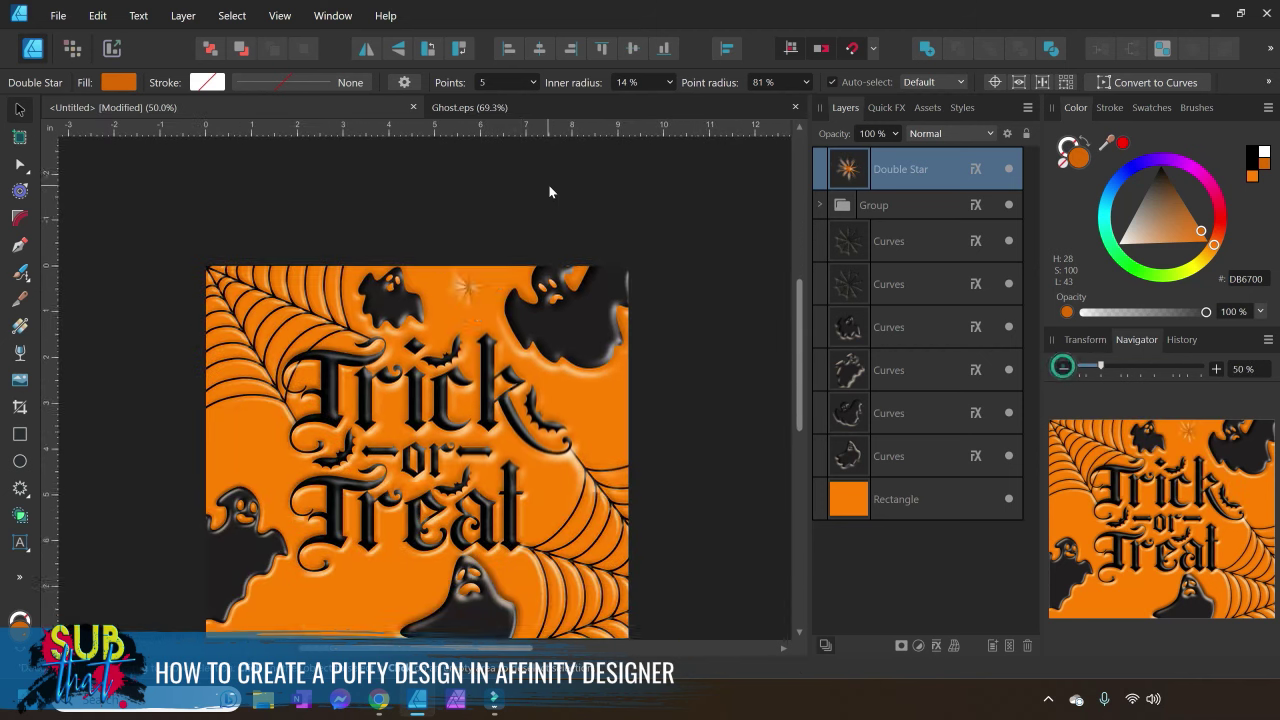
pyautogui.click(683, 297)
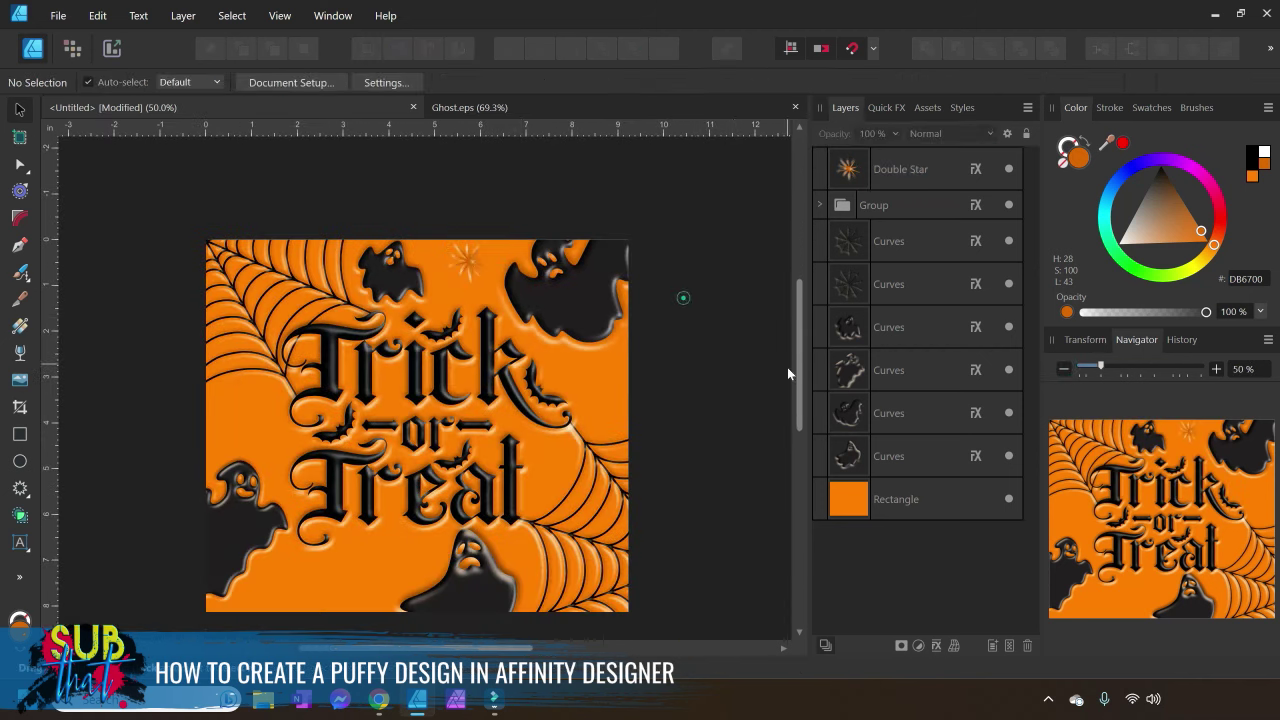
# Duplicate the star twice, placing a small copy below the upper-left web and a larger one beside the lower-left ghost
pyautogui.click(468, 270)
pyautogui.moveTo(500, 262); pyautogui.dragTo(396, 570)
pyautogui.rightClick(881, 177)
pyautogui.click(991, 347)
pyautogui.rightClick(892, 172)
pyautogui.click(955, 352)
pyautogui.click(720, 498)
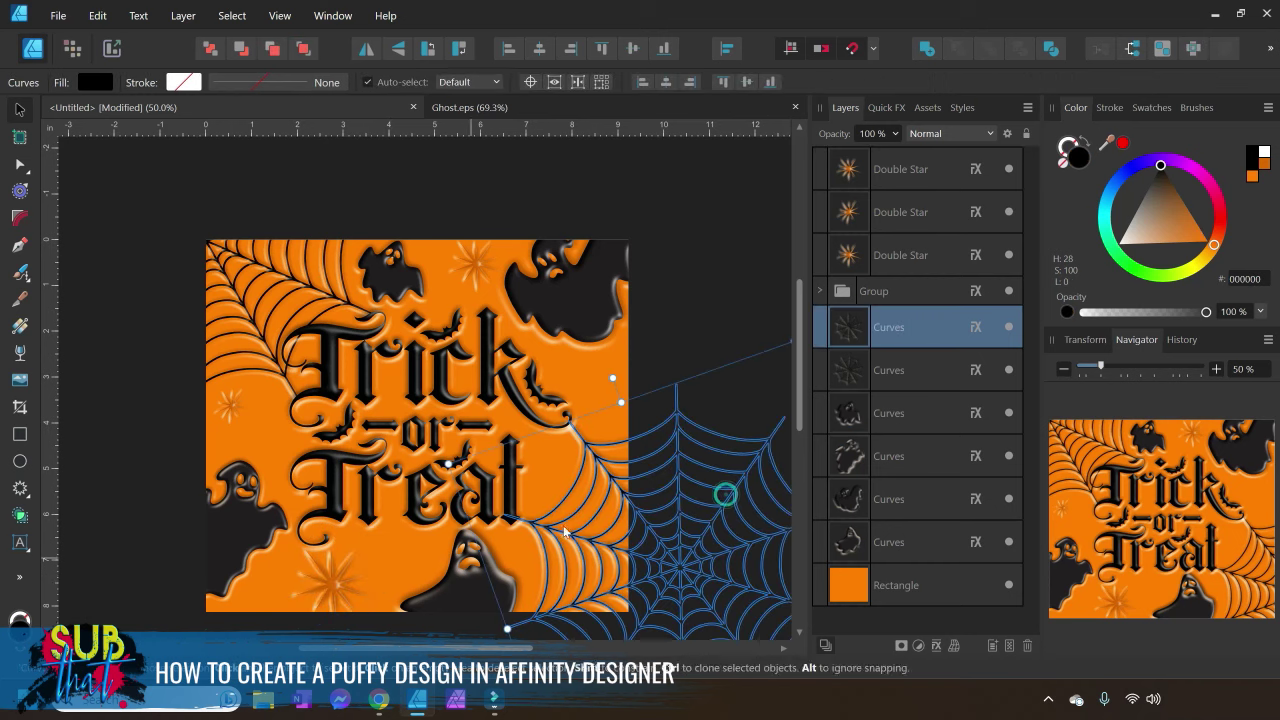
pyautogui.click(694, 281)
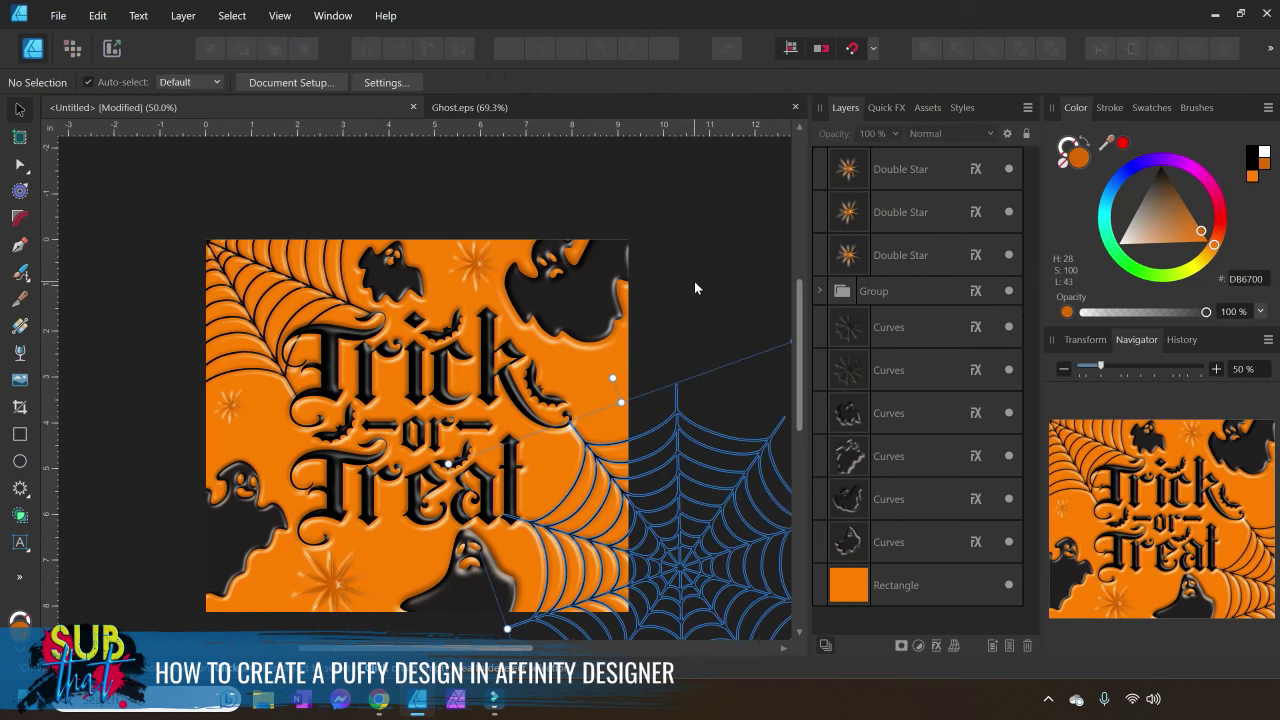
# Duplicate the lower-left star, place the copy at the right edge above the web, and shrink it to about 1.4 by 1.2 in
pyautogui.click(911, 183)
pyautogui.rightClick(912, 173)
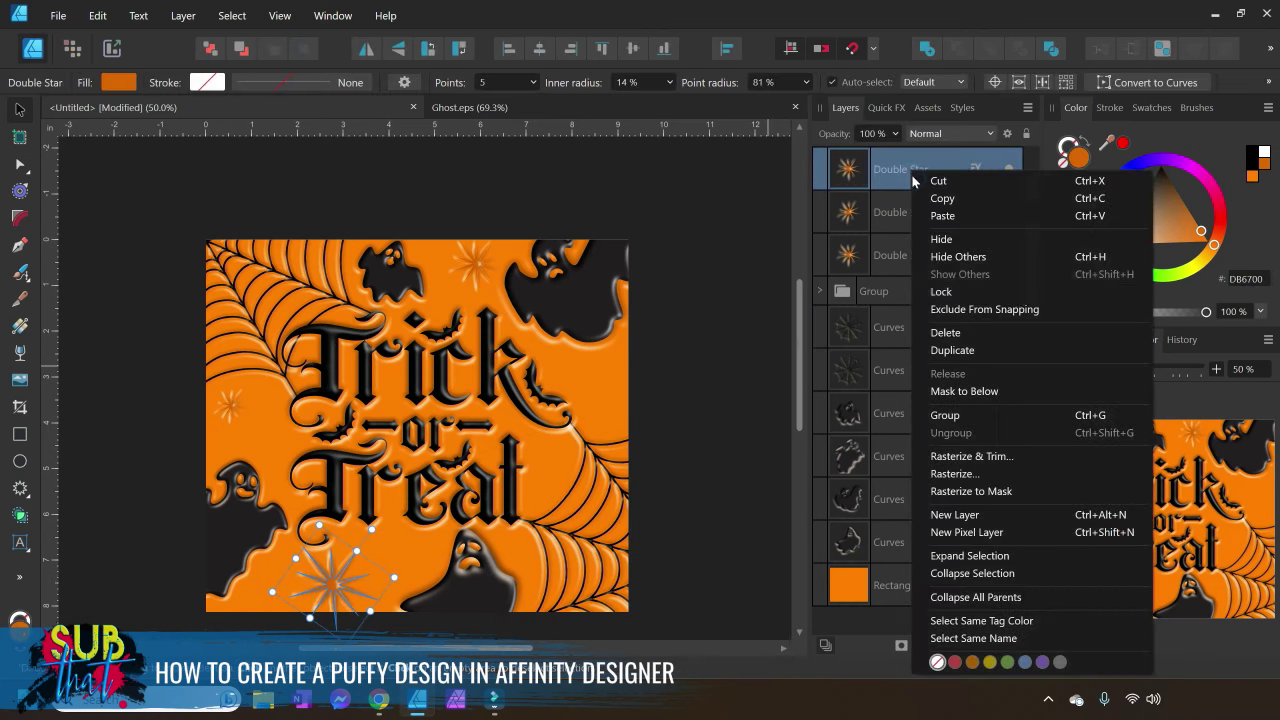
pyautogui.click(996, 351)
pyautogui.moveTo(333, 583); pyautogui.dragTo(612, 402)
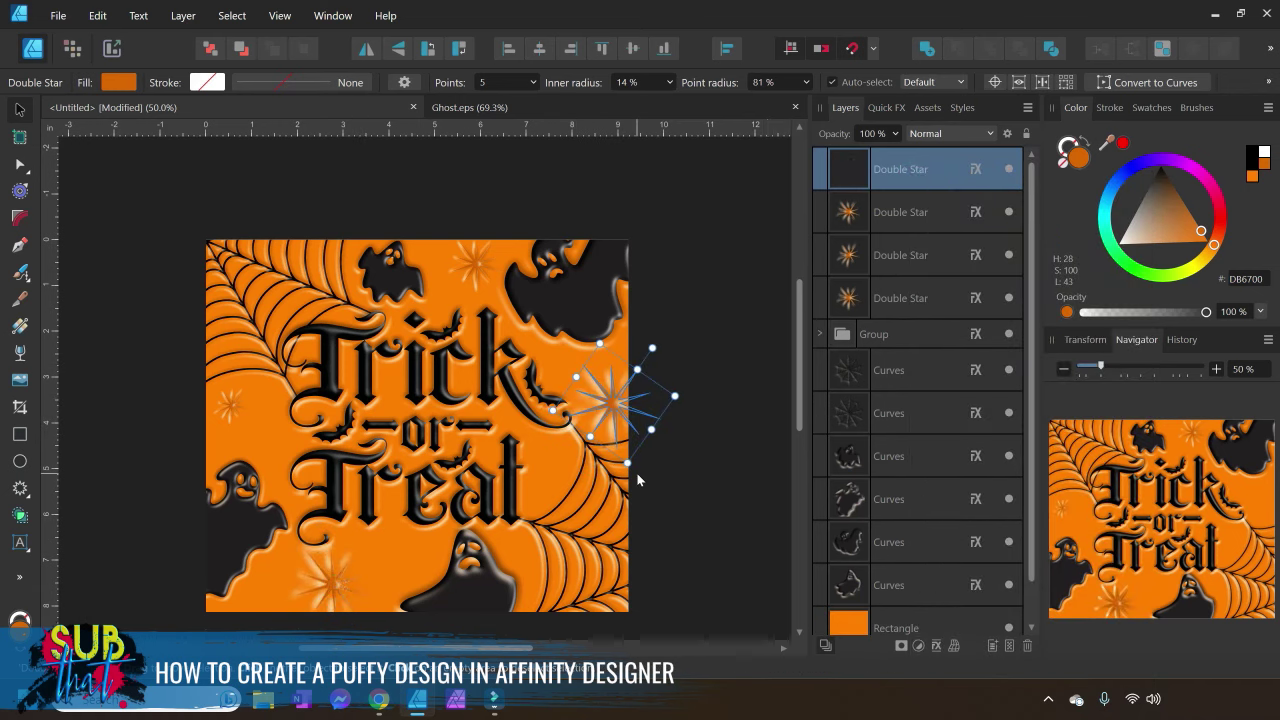
pyautogui.moveTo(630, 464); pyautogui.dragTo(621, 425)
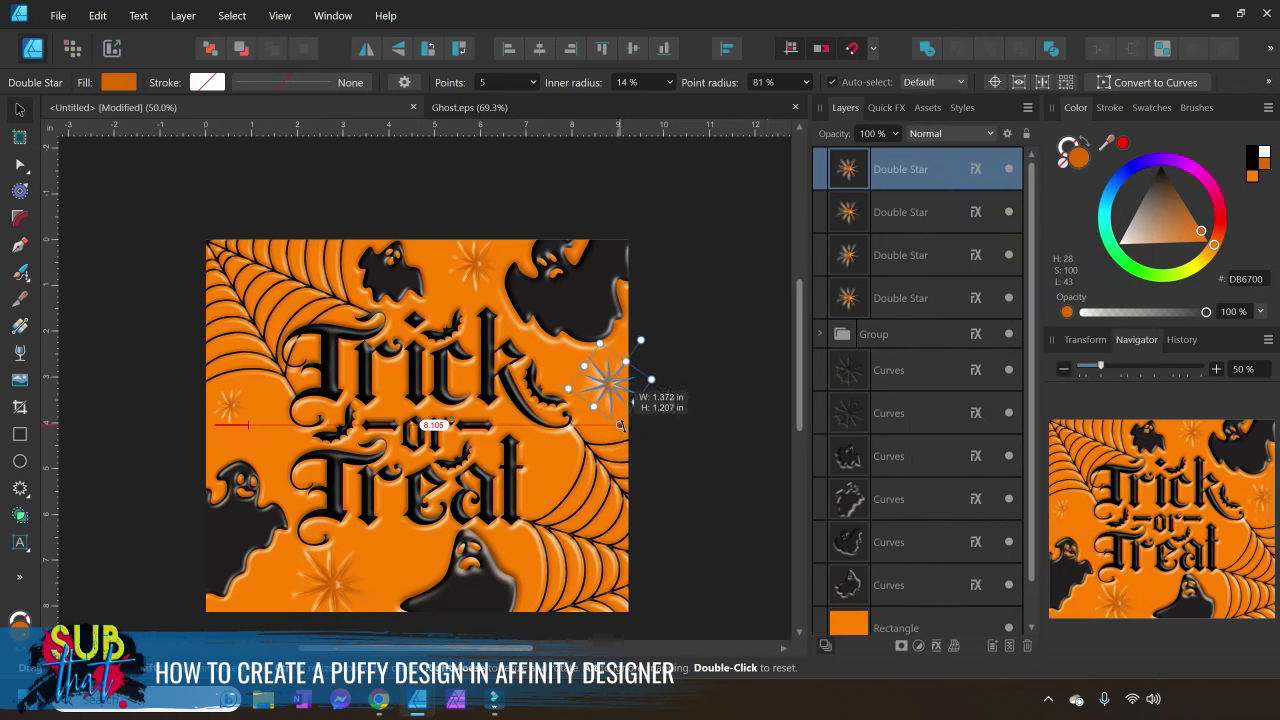
pyautogui.click(728, 301)
# Move the right-edge star slightly down toward the web, closer to the end of "Trick"
pyautogui.click(623, 399)
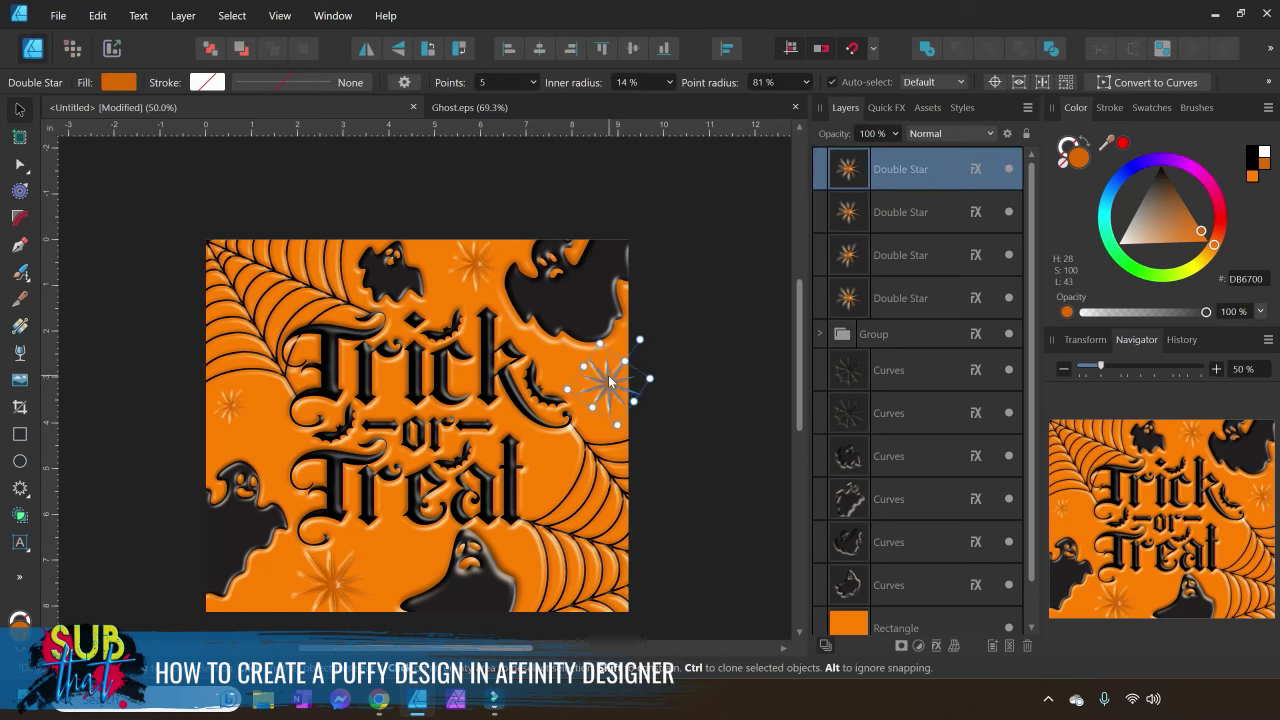
pyautogui.doubleClick(900, 169)
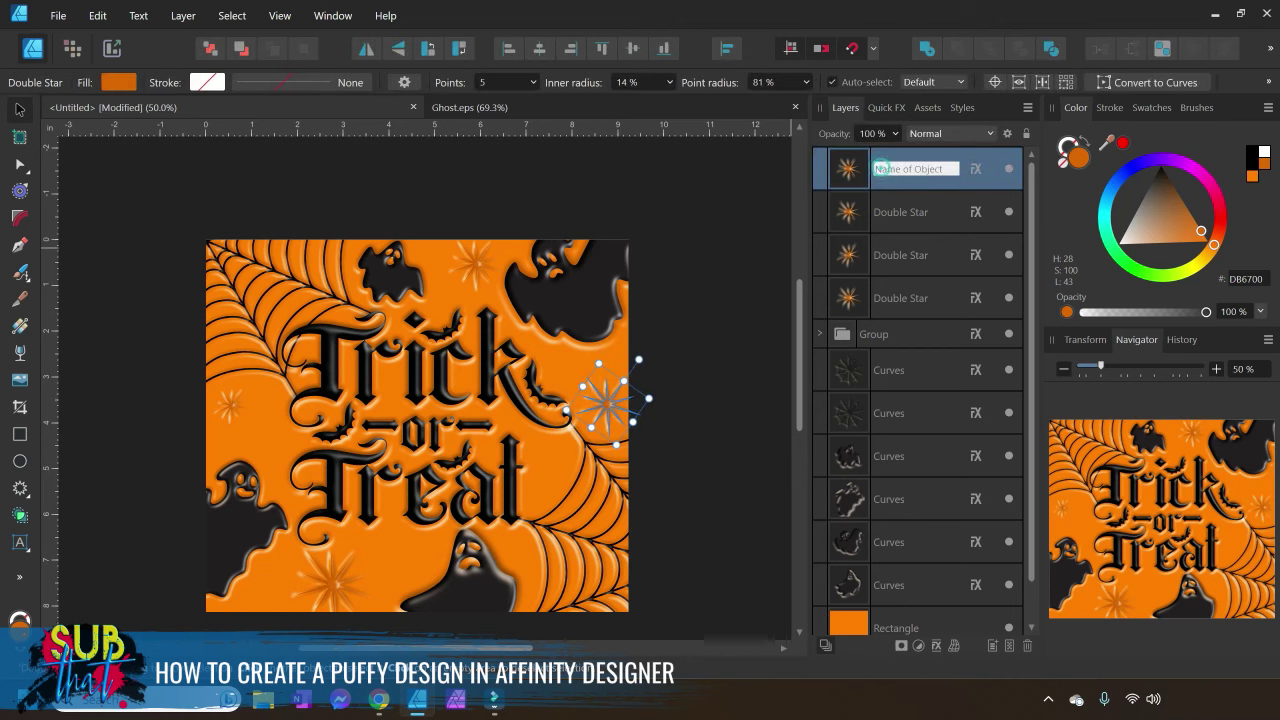
pyautogui.click(791, 315)
pyautogui.click(629, 406)
pyautogui.click(640, 398)
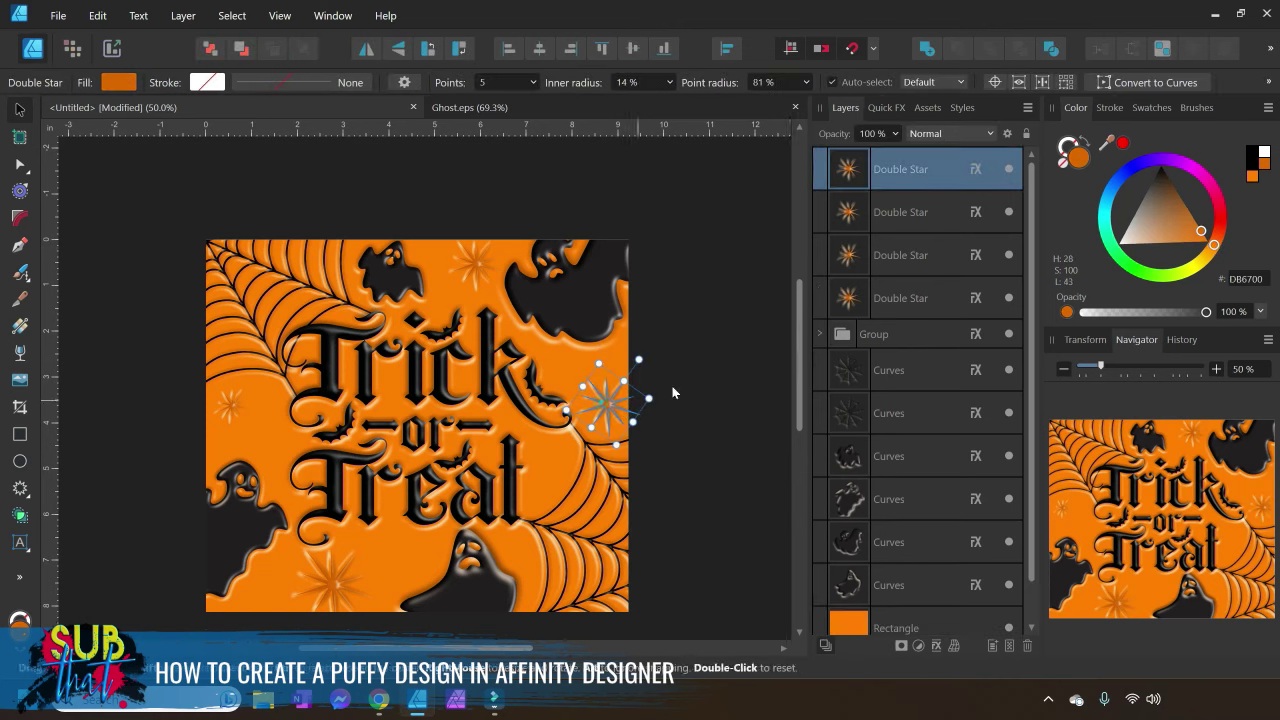
# Duplicate the right-edge star and place a slightly enlarged copy between the left ghost's head and the lettering
pyautogui.rightClick(859, 165)
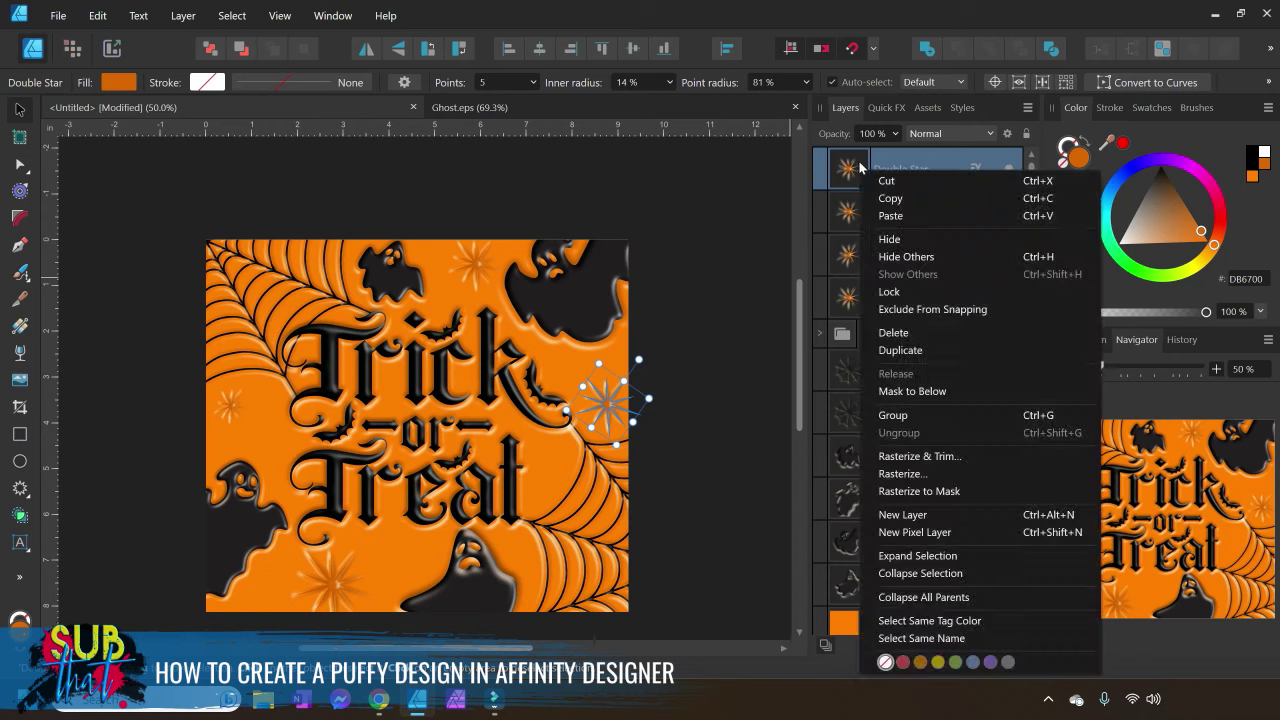
pyautogui.click(942, 349)
pyautogui.moveTo(592, 428); pyautogui.dragTo(260, 469)
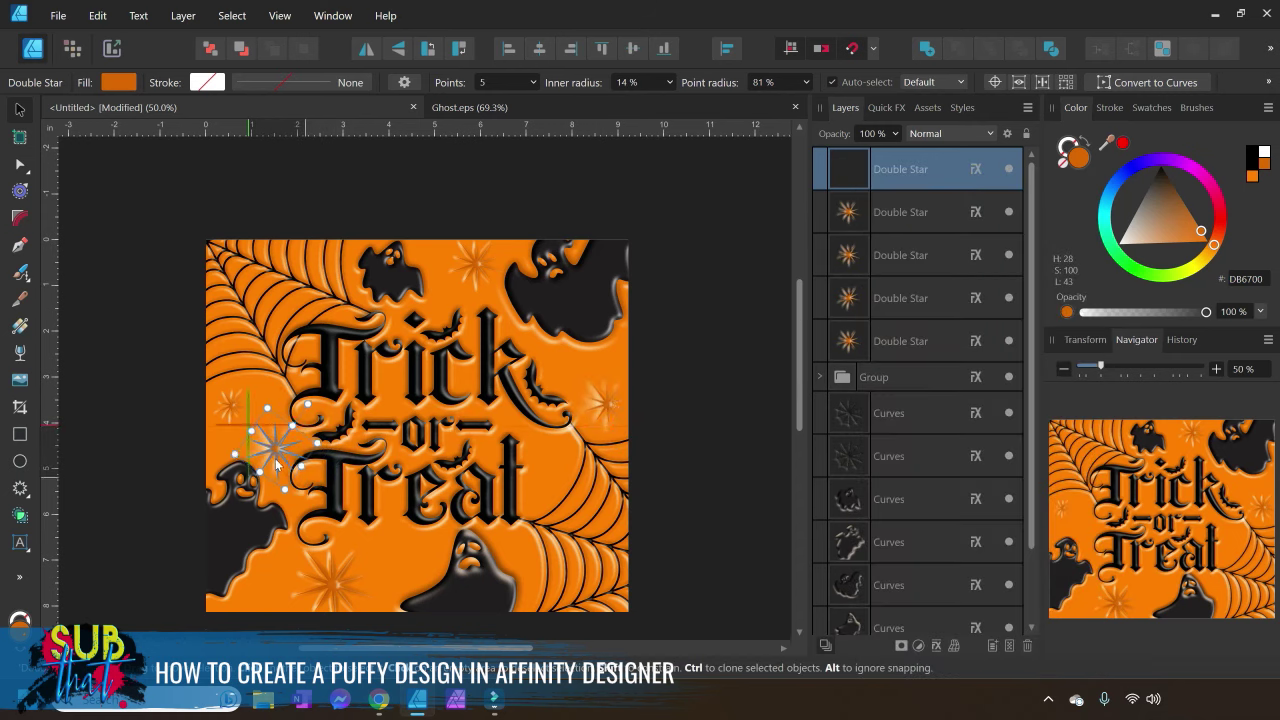
pyautogui.moveTo(318, 440); pyautogui.dragTo(325, 432)
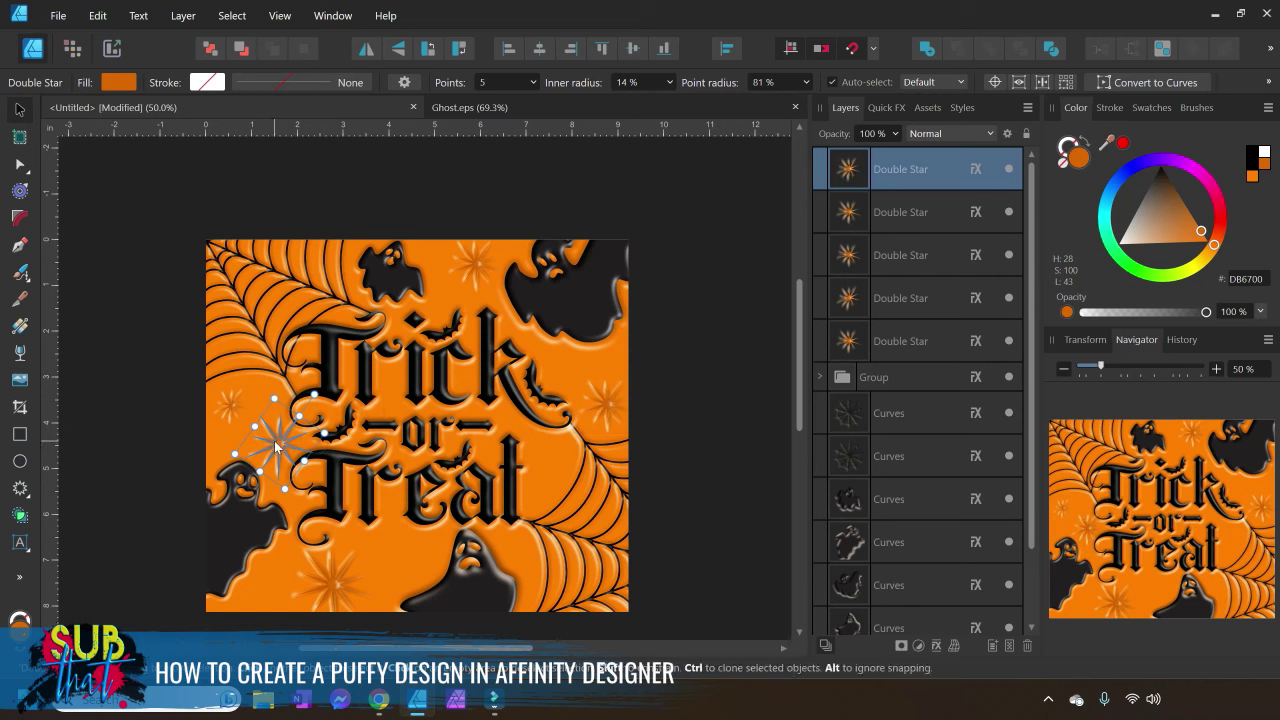
pyautogui.click(155, 277)
pyautogui.click(512, 171)
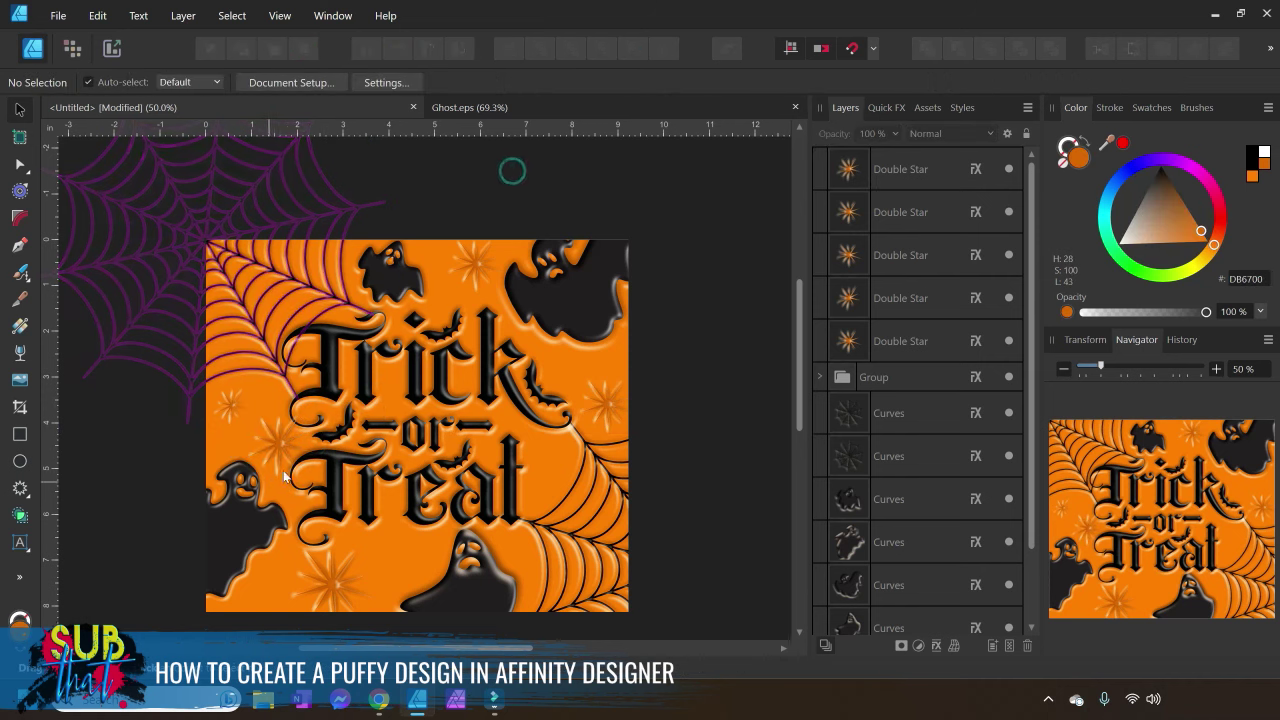
# Move the star between the left ghost and the lettering below the lettering group in the layer order
pyautogui.click(945, 170)
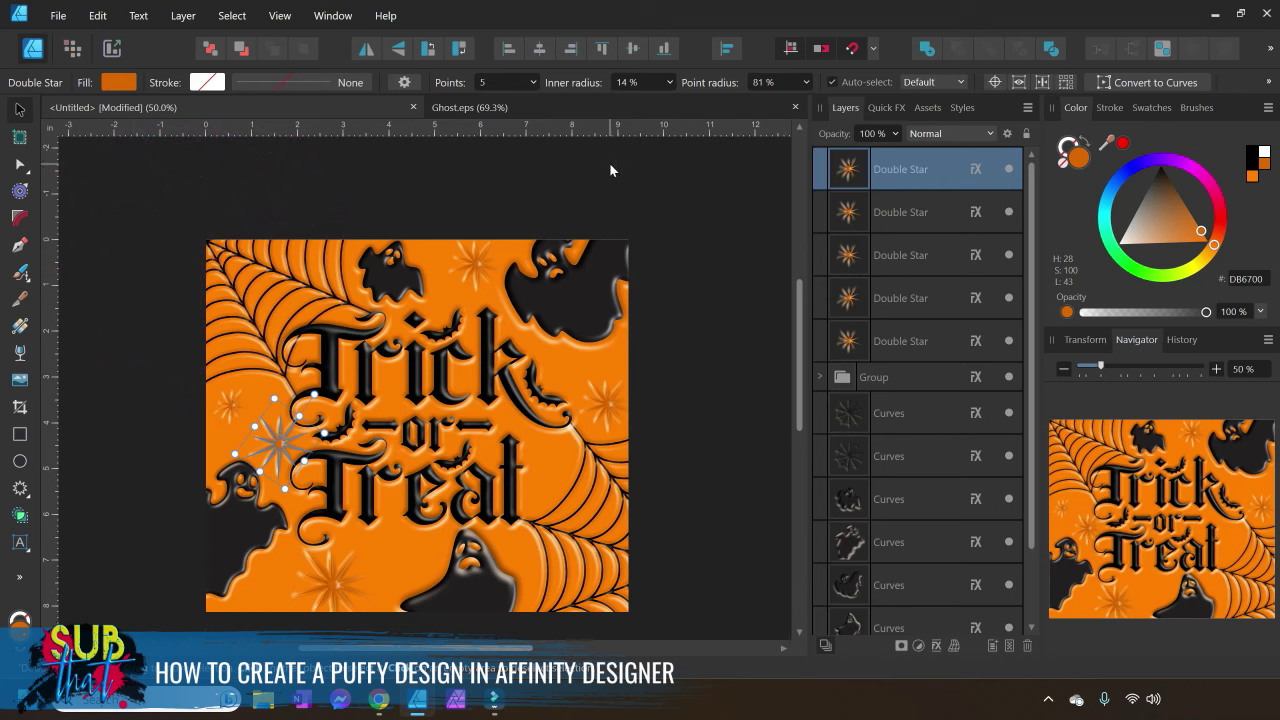
pyautogui.click(610, 167)
pyautogui.click(290, 423)
pyautogui.moveTo(850, 177); pyautogui.dragTo(852, 392)
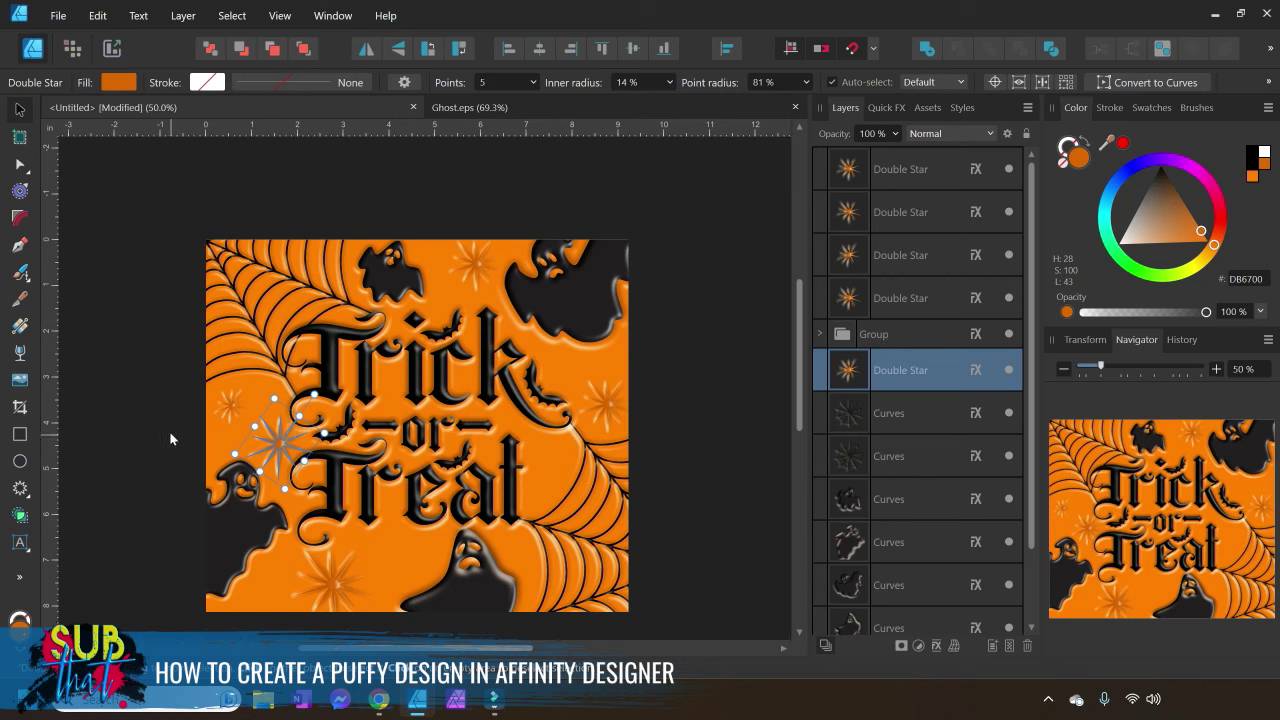
# Shrink and rotate the star above the left ghost slightly, shifting it away from the lettering
pyautogui.click(150, 388)
pyautogui.click(282, 446)
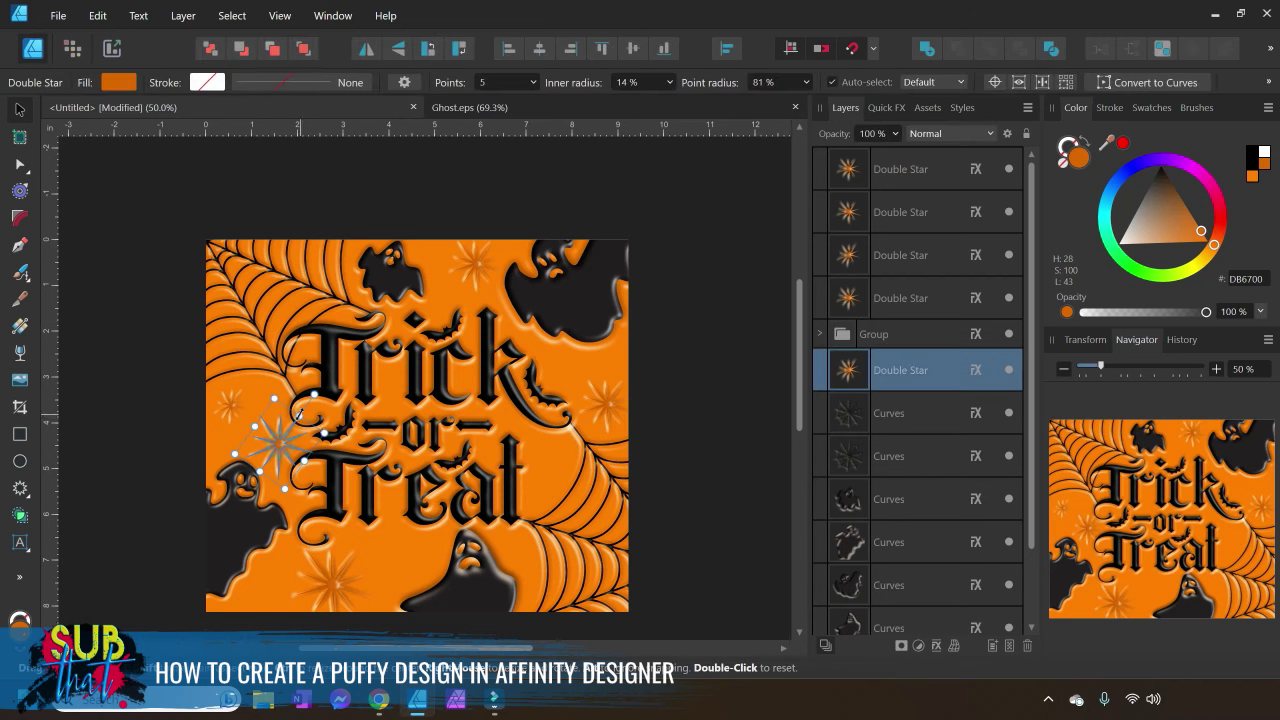
pyautogui.moveTo(299, 416)
pyautogui.mouseDown()
pyautogui.moveTo(319, 441)
pyautogui.moveTo(302, 406)
pyautogui.moveTo(268, 456)
pyautogui.moveTo(313, 423)
pyautogui.mouseUp()
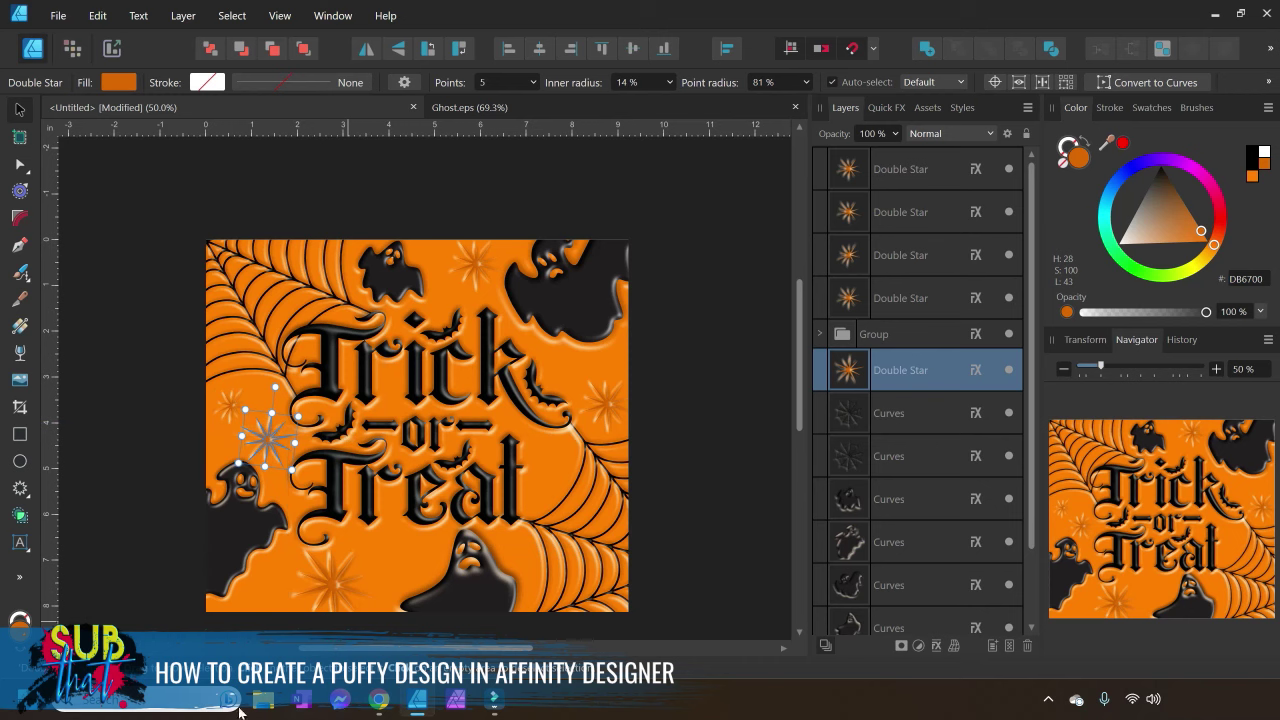
# Duplicate the small star below the upper-left web and place a smaller copy under "Treat", beside the bottom ghost
pyautogui.click(233, 414)
pyautogui.rightClick(878, 256)
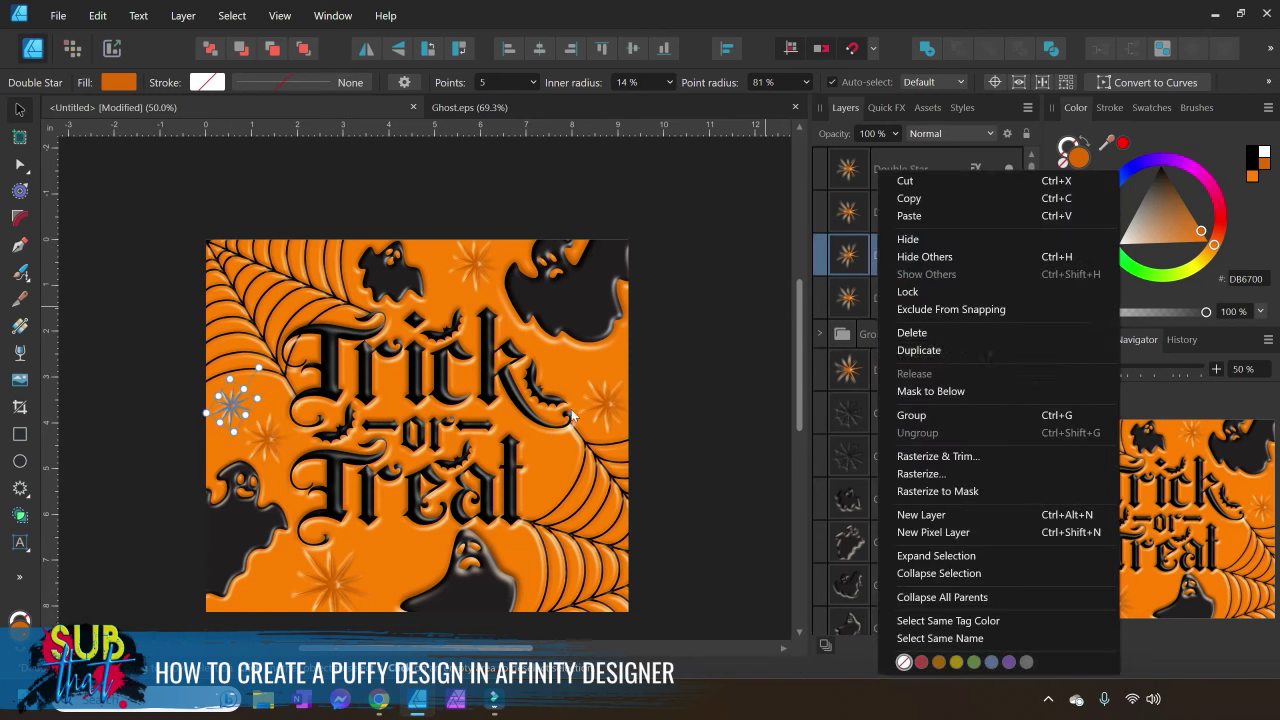
pyautogui.click(994, 350)
pyautogui.moveTo(231, 405); pyautogui.dragTo(398, 552)
pyautogui.moveTo(427, 510); pyautogui.dragTo(394, 503)
# Duplicate the small star twice, placing smaller copies beside the end of "Treat" and, slightly rotated, between "Trick" and the upper-right ghost
pyautogui.rightClick(872, 265)
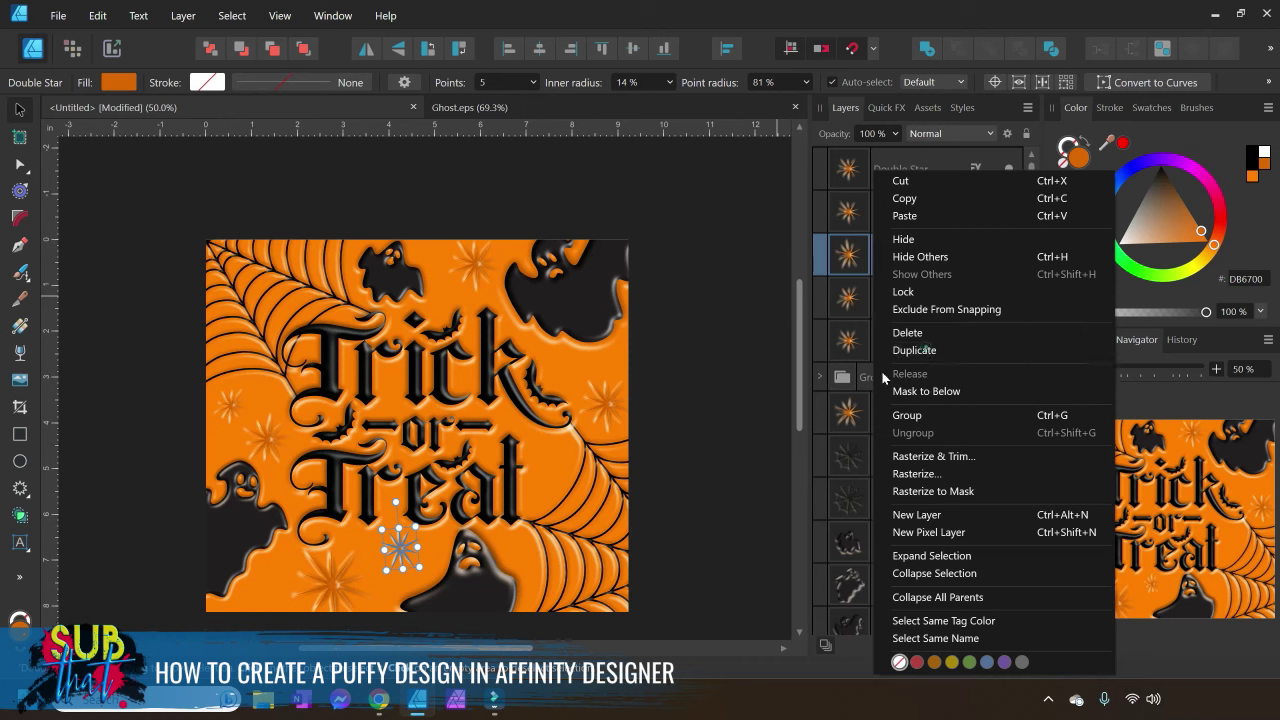
pyautogui.moveTo(400, 548); pyautogui.dragTo(552, 450)
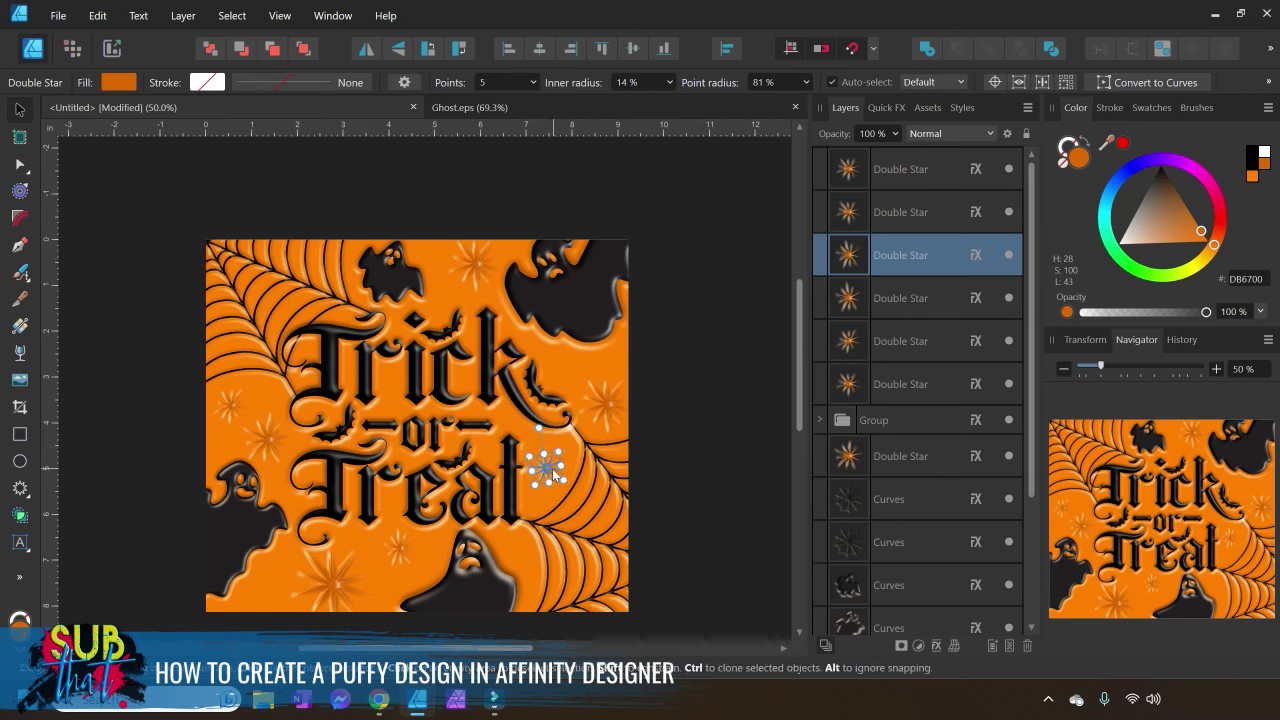
pyautogui.rightClick(900, 245)
pyautogui.click(958, 349)
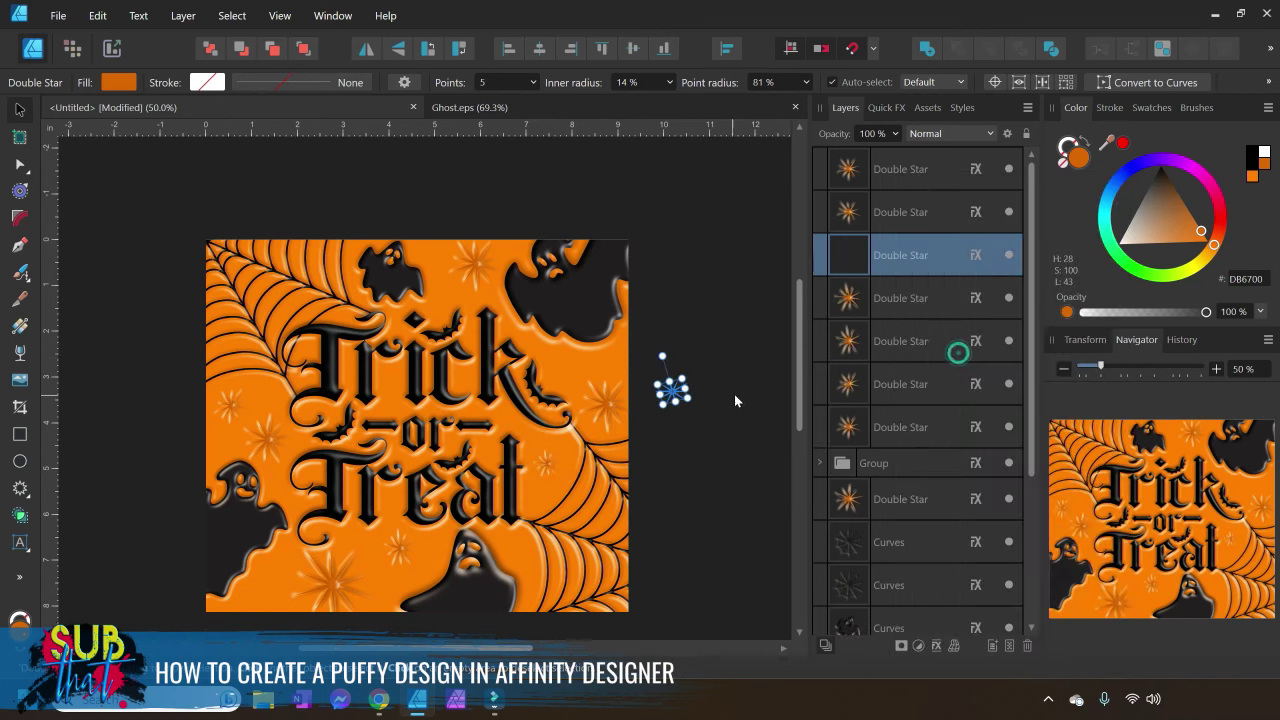
pyautogui.moveTo(680, 386); pyautogui.dragTo(561, 368)
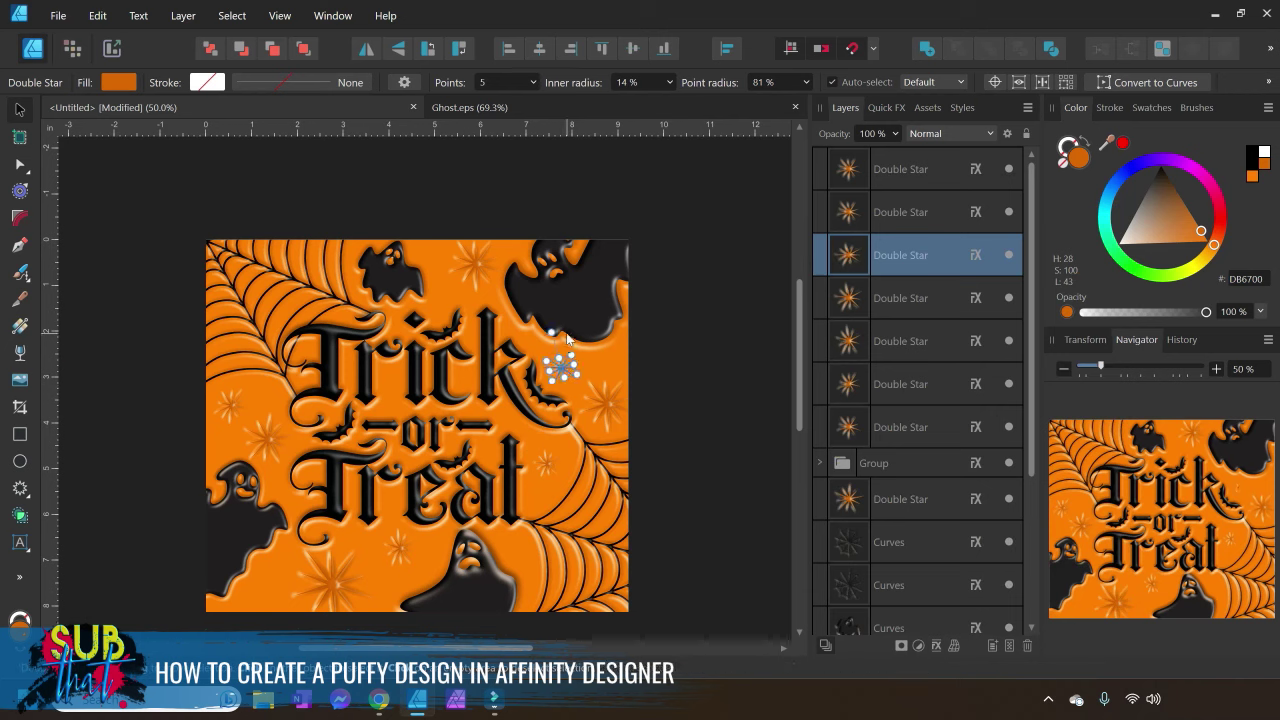
pyautogui.click(706, 404)
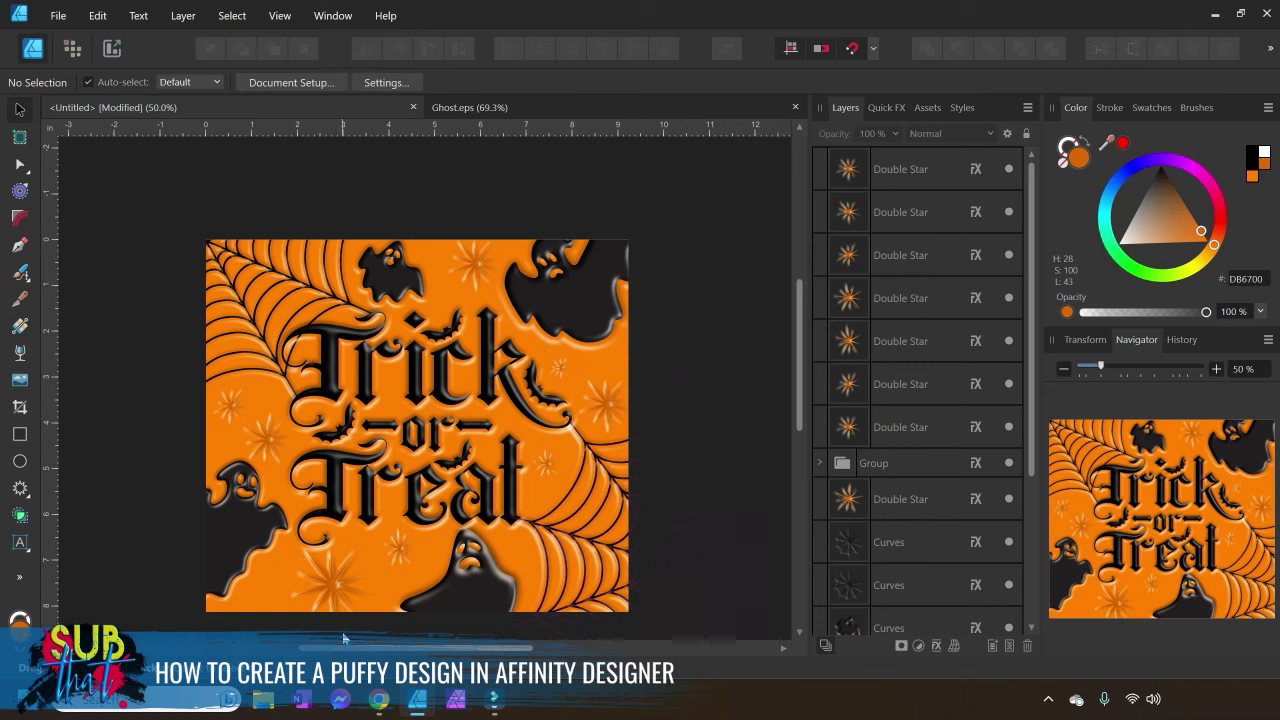
# Duplicate the star below the upper-right ghost, place the copy between the lower-left ghost and the large star, and adjust it slightly
pyautogui.click(562, 367)
pyautogui.rightClick(861, 263)
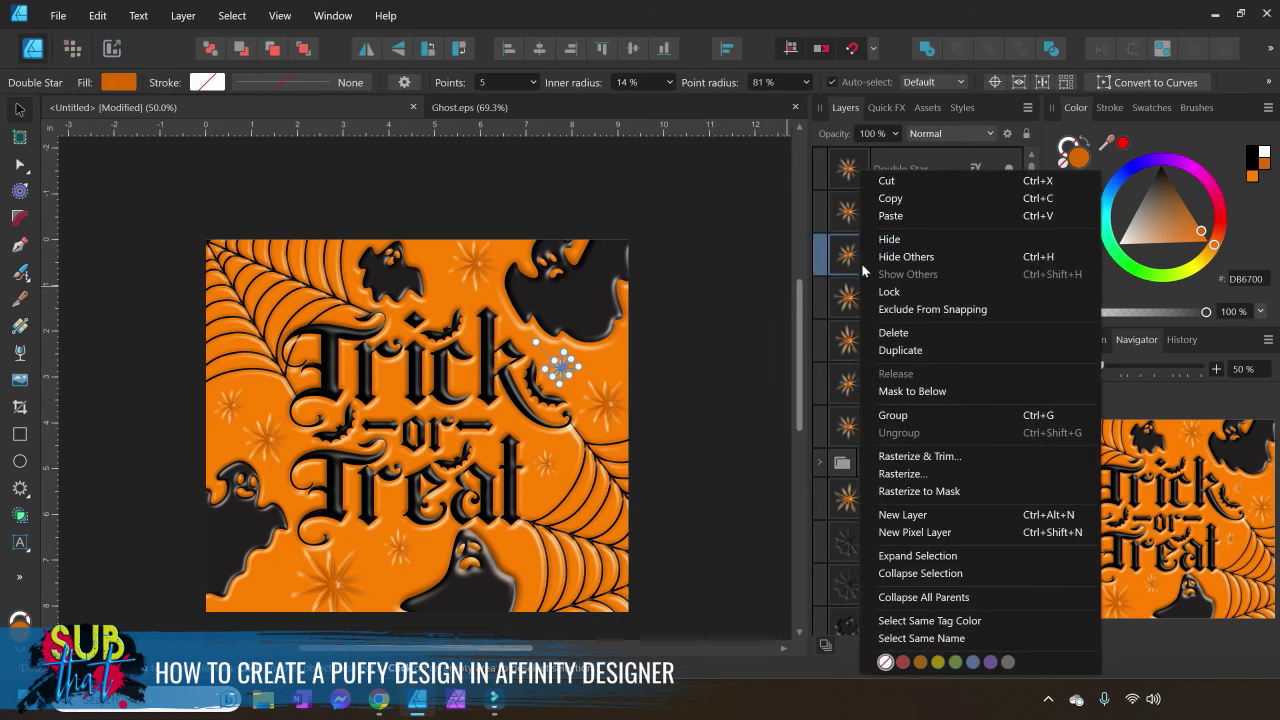
pyautogui.click(920, 350)
pyautogui.moveTo(562, 367); pyautogui.dragTo(272, 573)
pyautogui.click(111, 217)
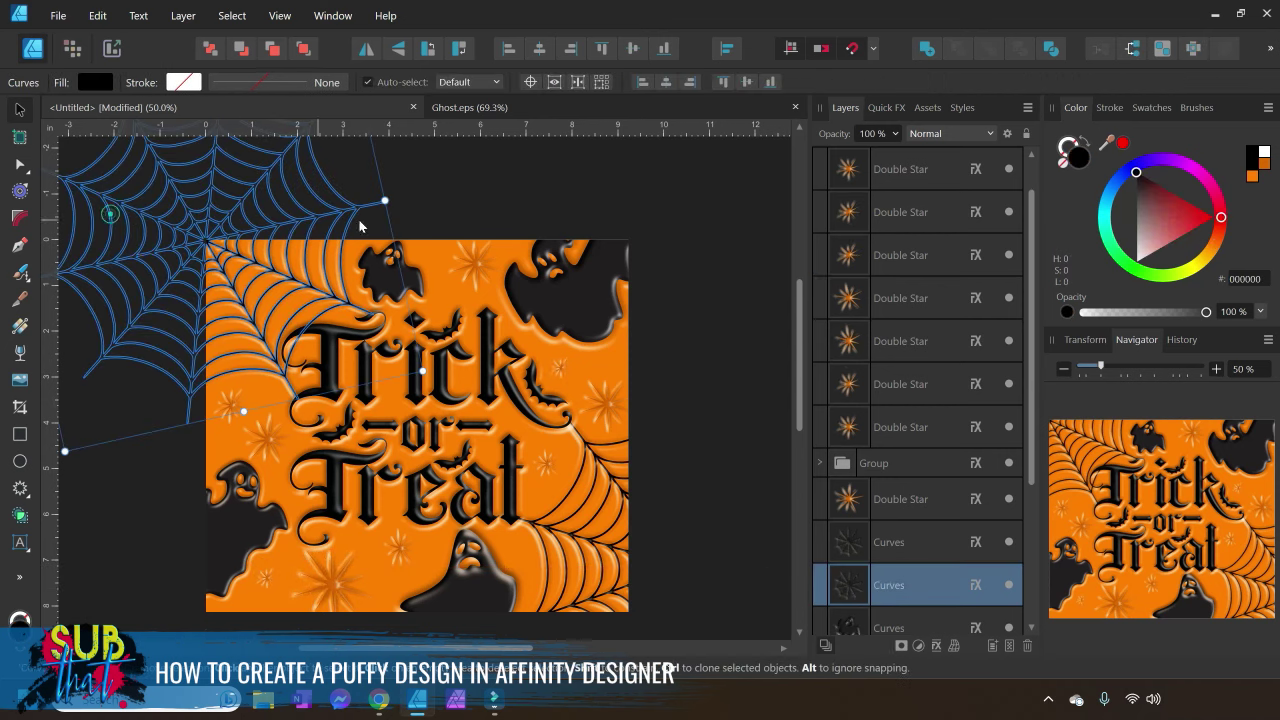
pyautogui.click(506, 173)
pyautogui.click(266, 578)
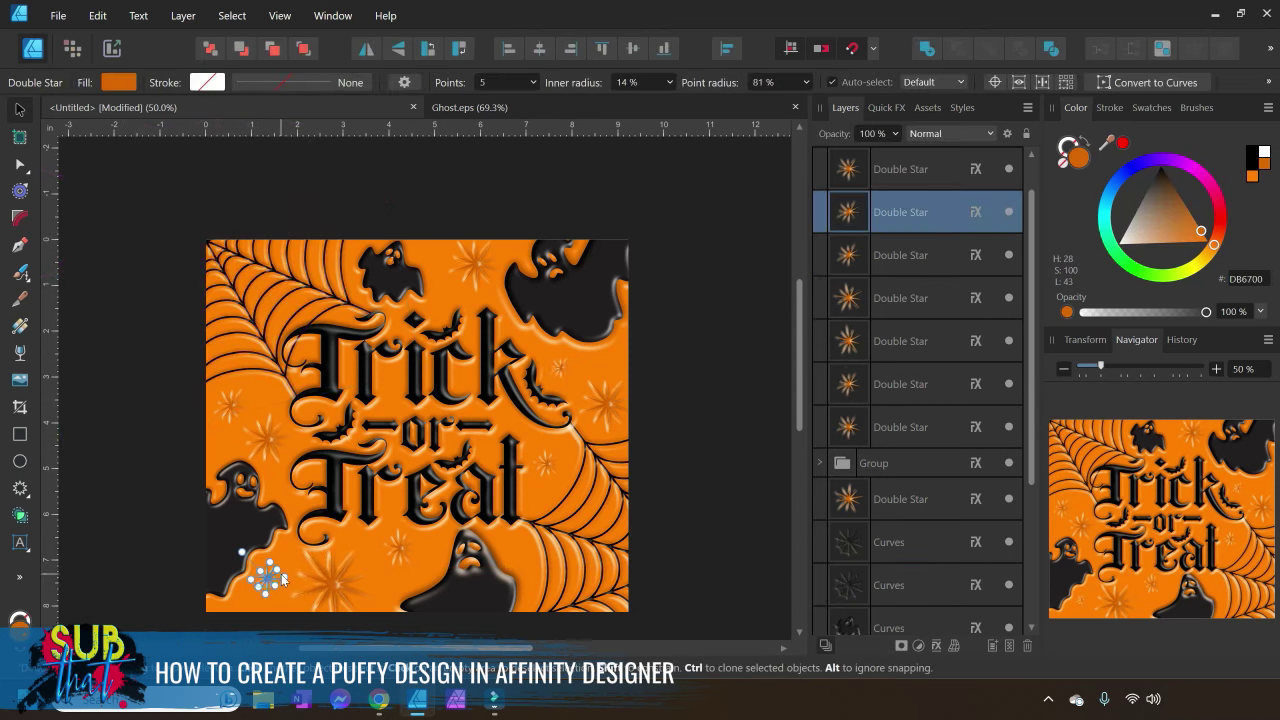
pyautogui.moveTo(285, 577)
pyautogui.mouseDown()
pyautogui.moveTo(274, 585)
pyautogui.moveTo(255, 568)
pyautogui.moveTo(265, 582)
pyautogui.mouseUp()
pyautogui.click(469, 173)
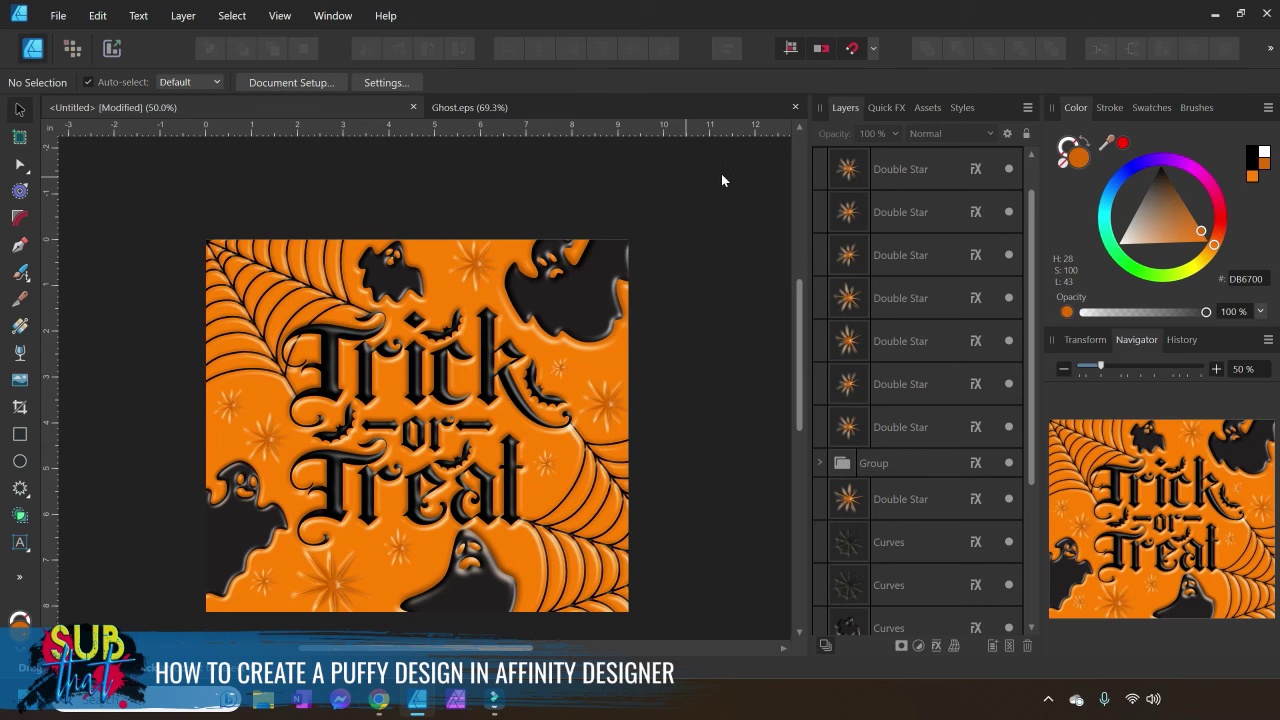
# Enlarge the view to 75% and open the document's file commands
pyautogui.click(1215, 369)
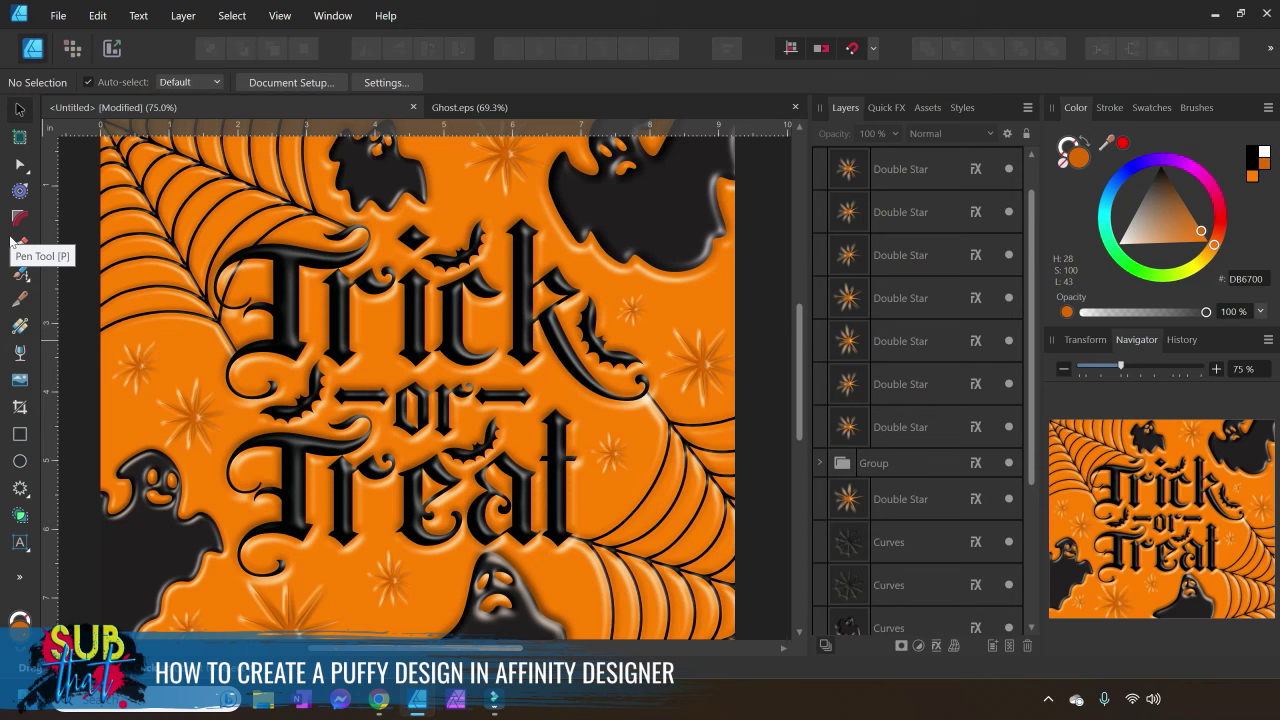
pyautogui.click(60, 17)
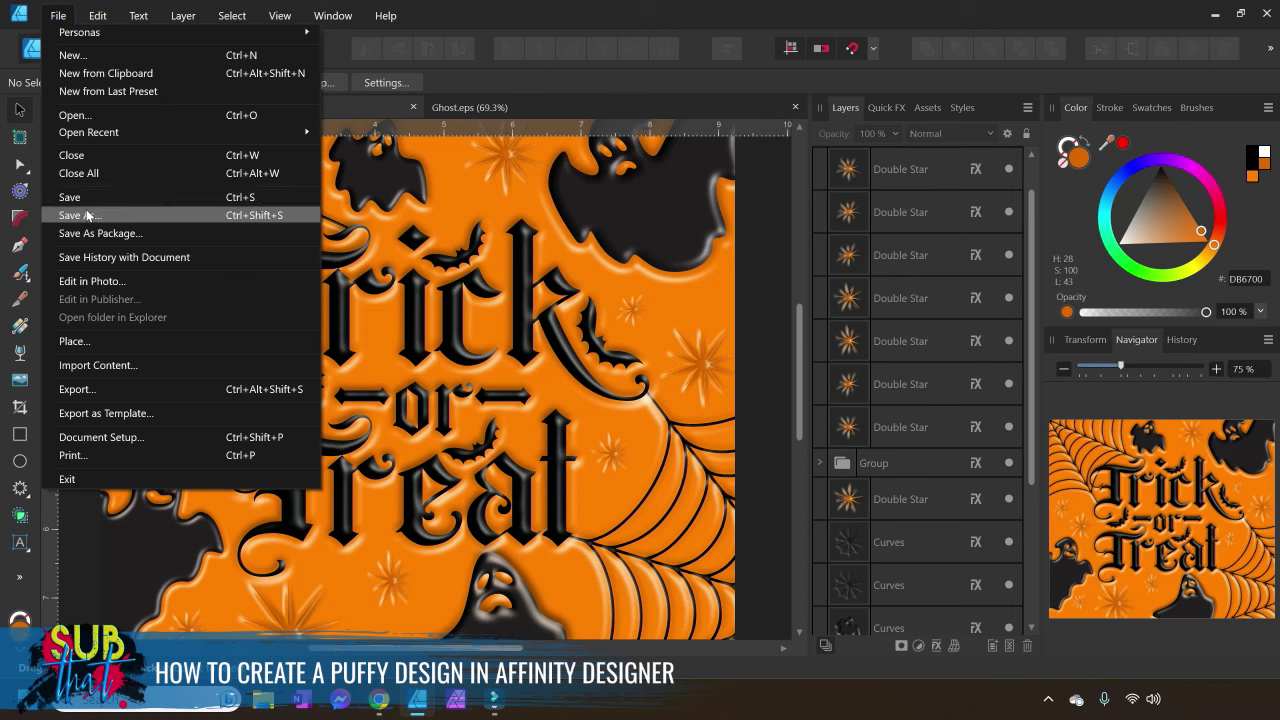